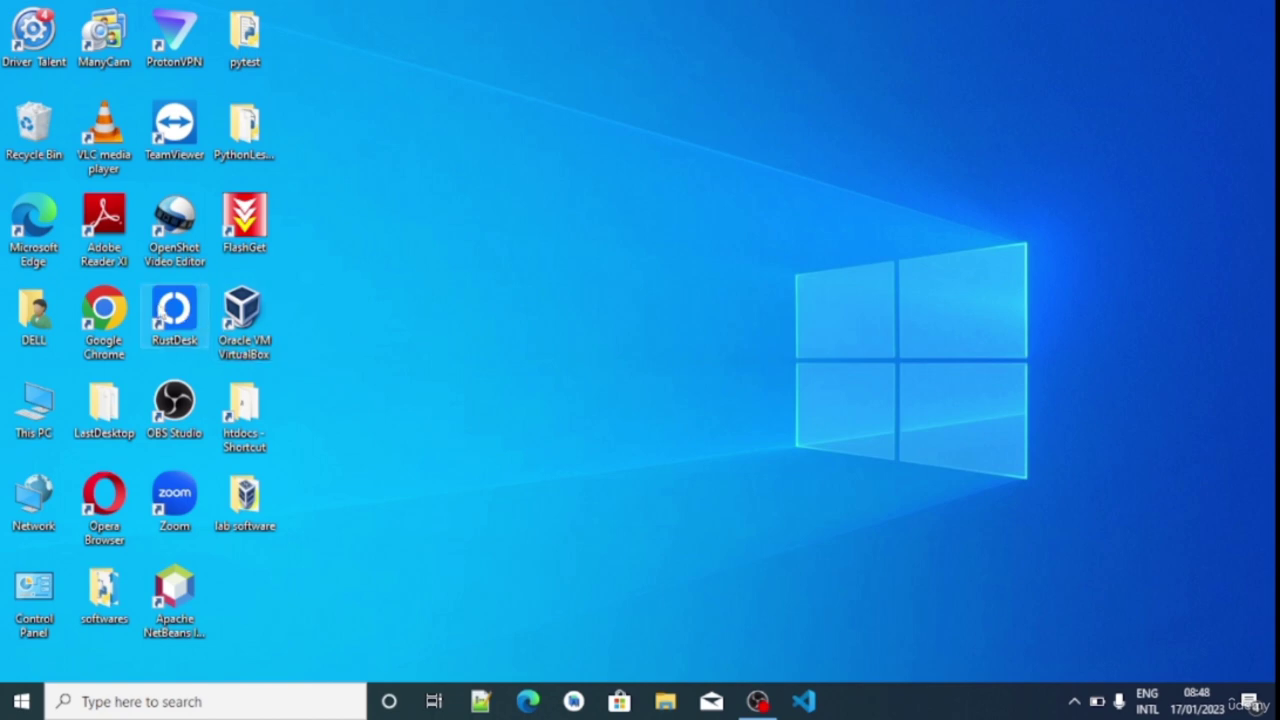
Load virtualbox.org in Chrome and open the VirtualBox 7.0 downloads page
double_click(112, 322)
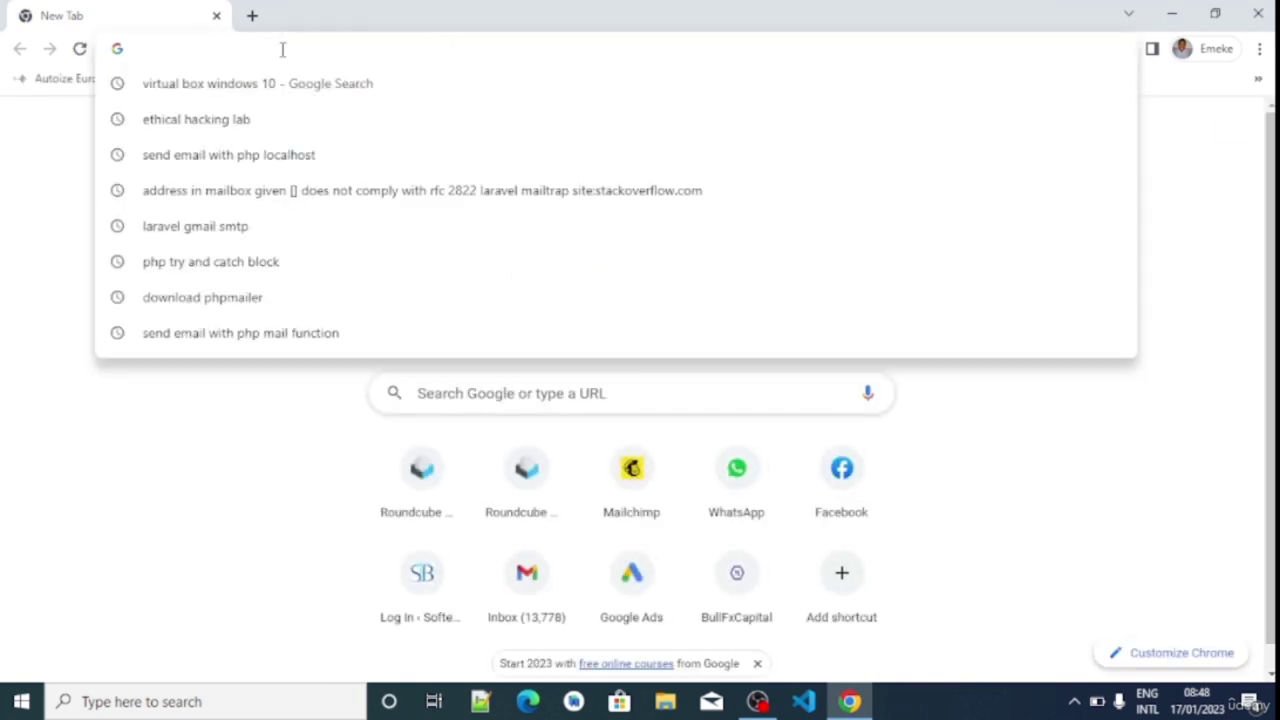
text(www.)
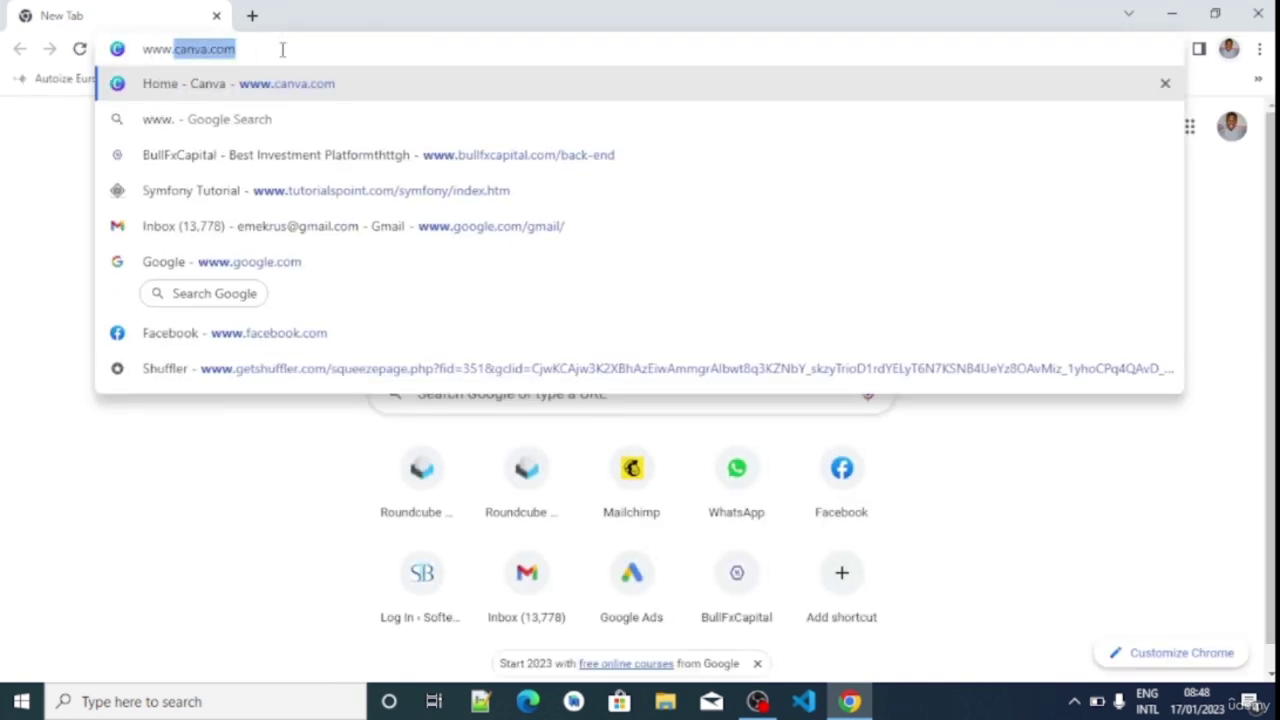
text(virtualbox.)
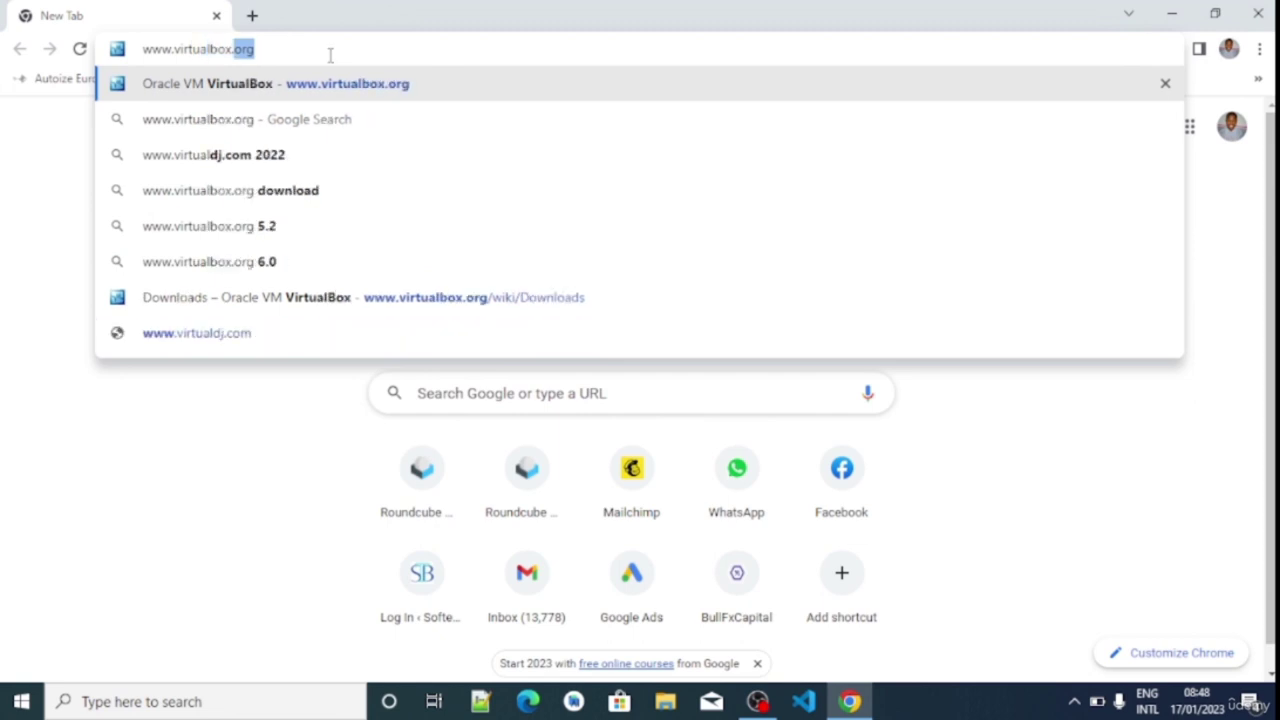
key(Return)
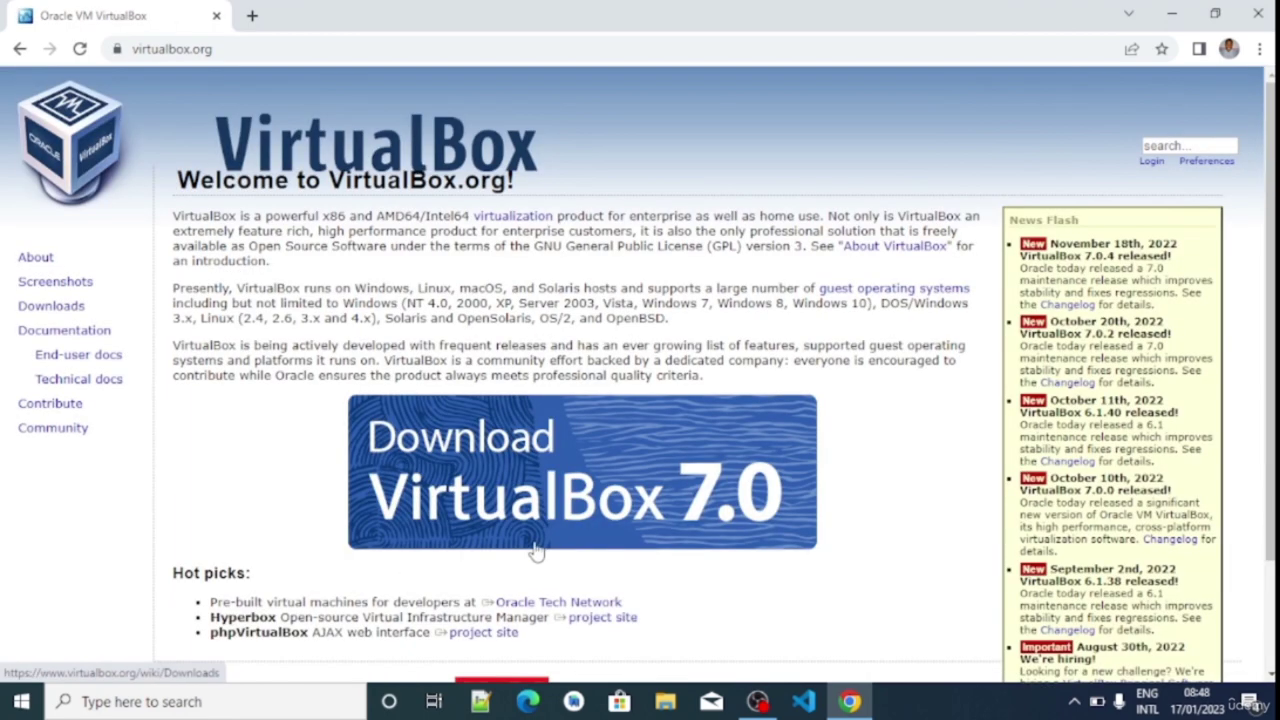
scroll(473, 376, down, 2)
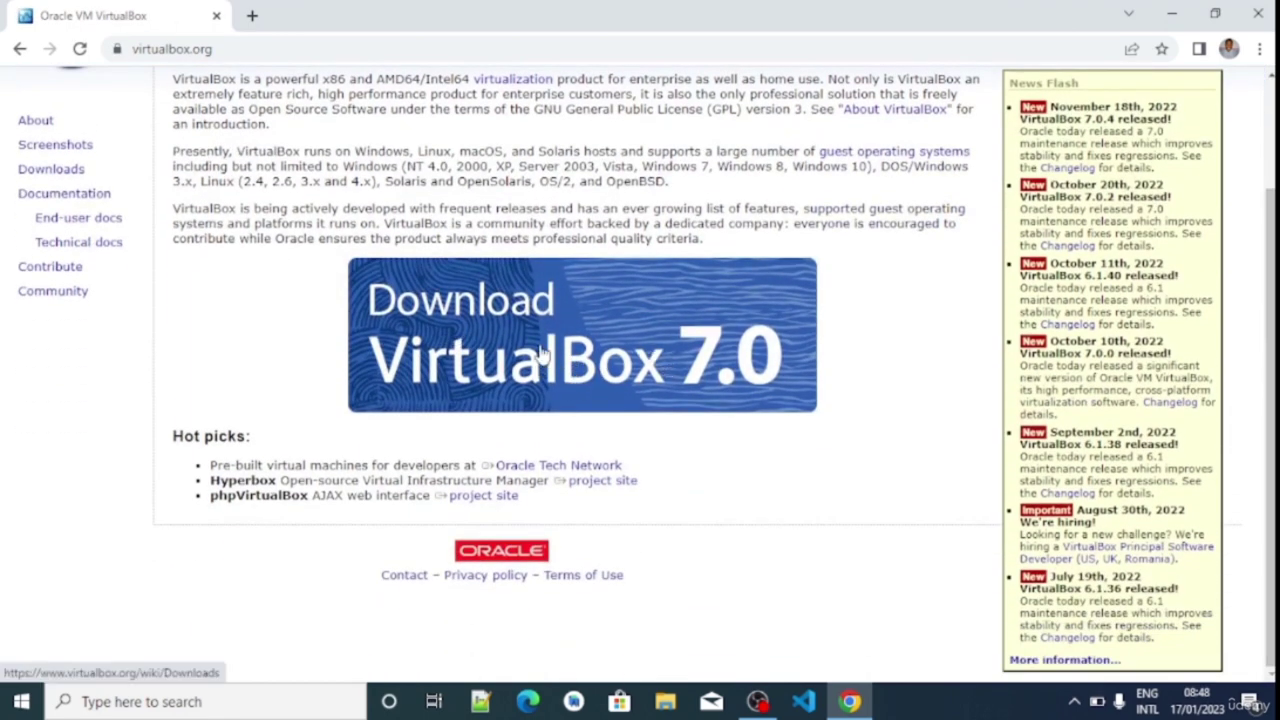
click(622, 362)
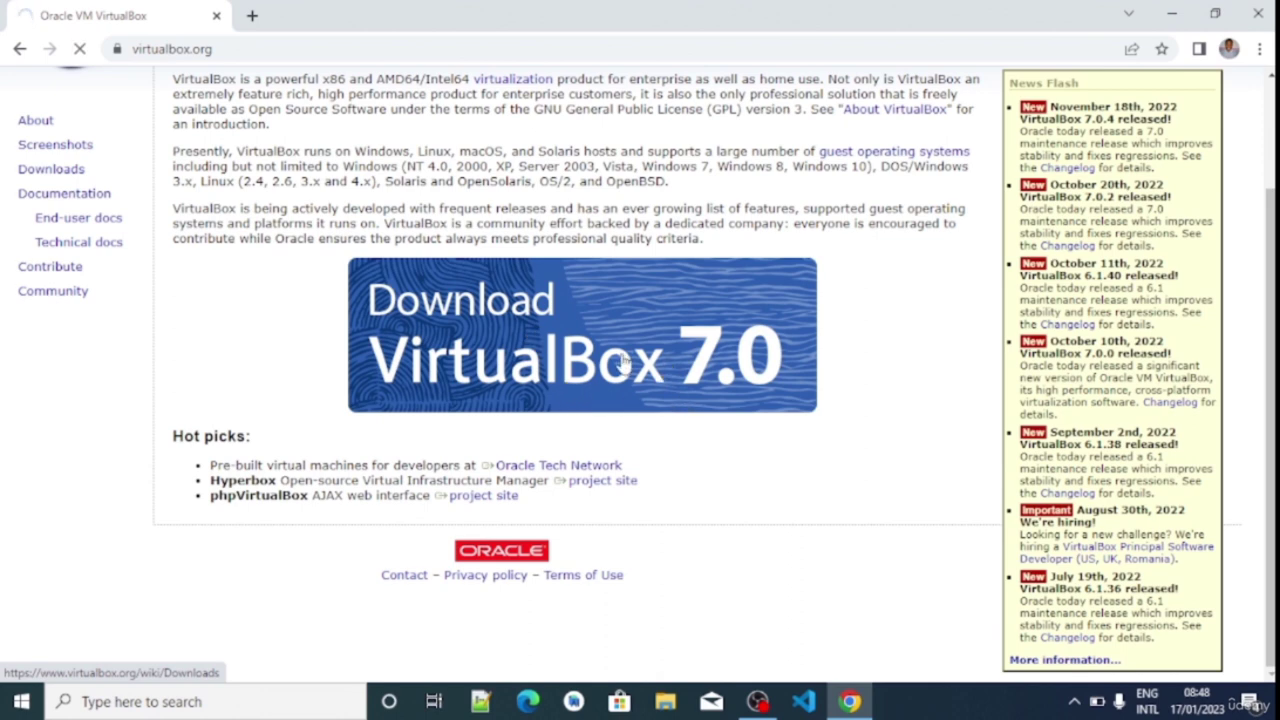
scroll(1209, 360, down, 2)
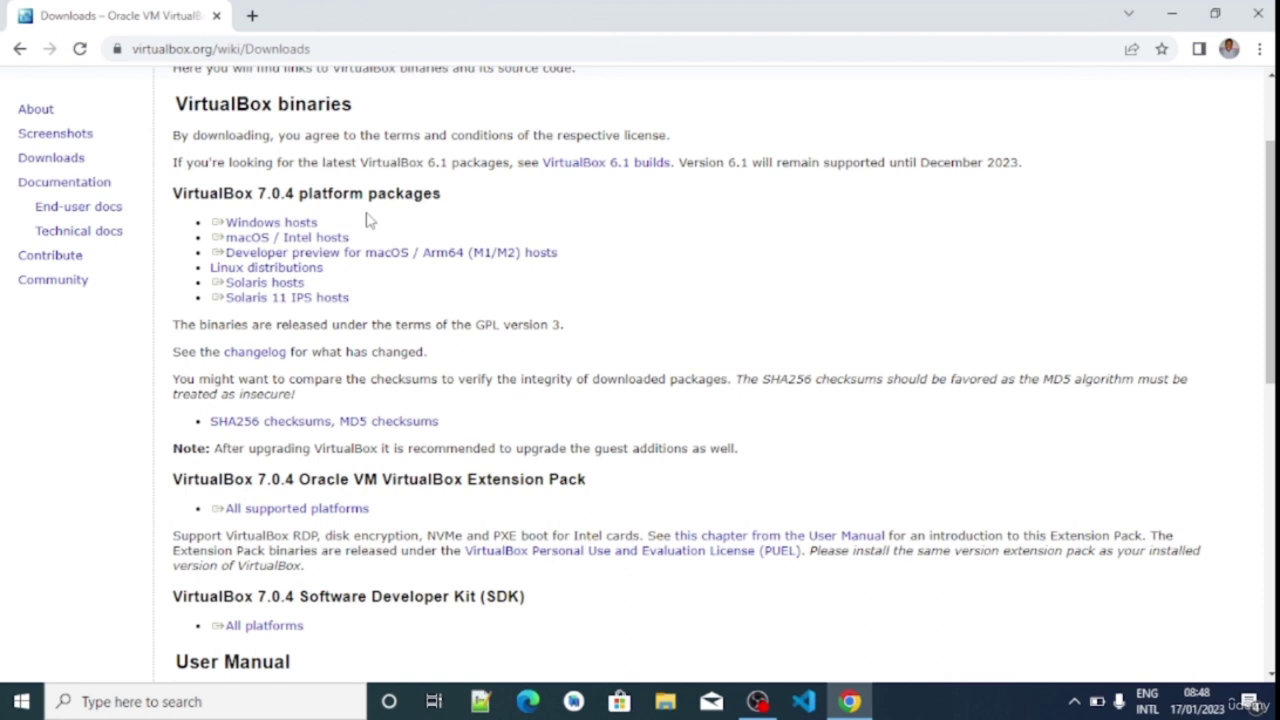
Highlight the macOS, Linux and Solaris host package lines on the downloads page
drag(368, 220, 290, 242)
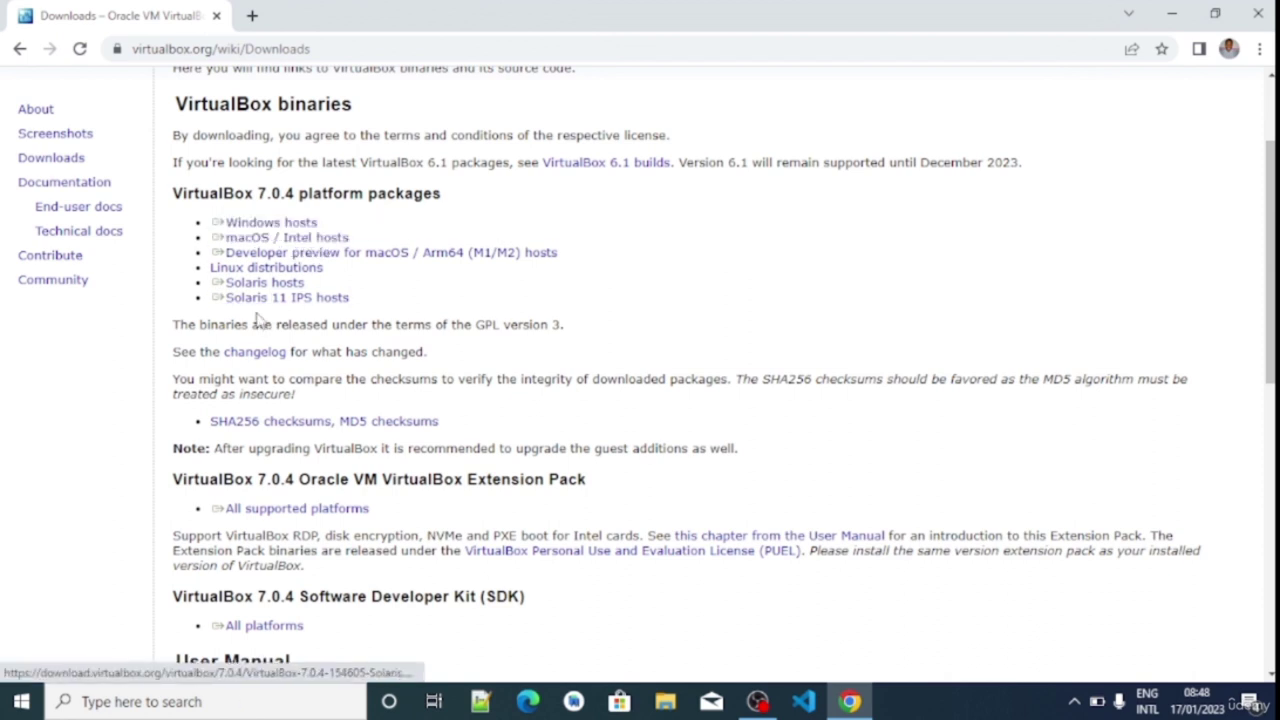
triple_click(256, 270)
triple_click(262, 297)
triple_click(252, 283)
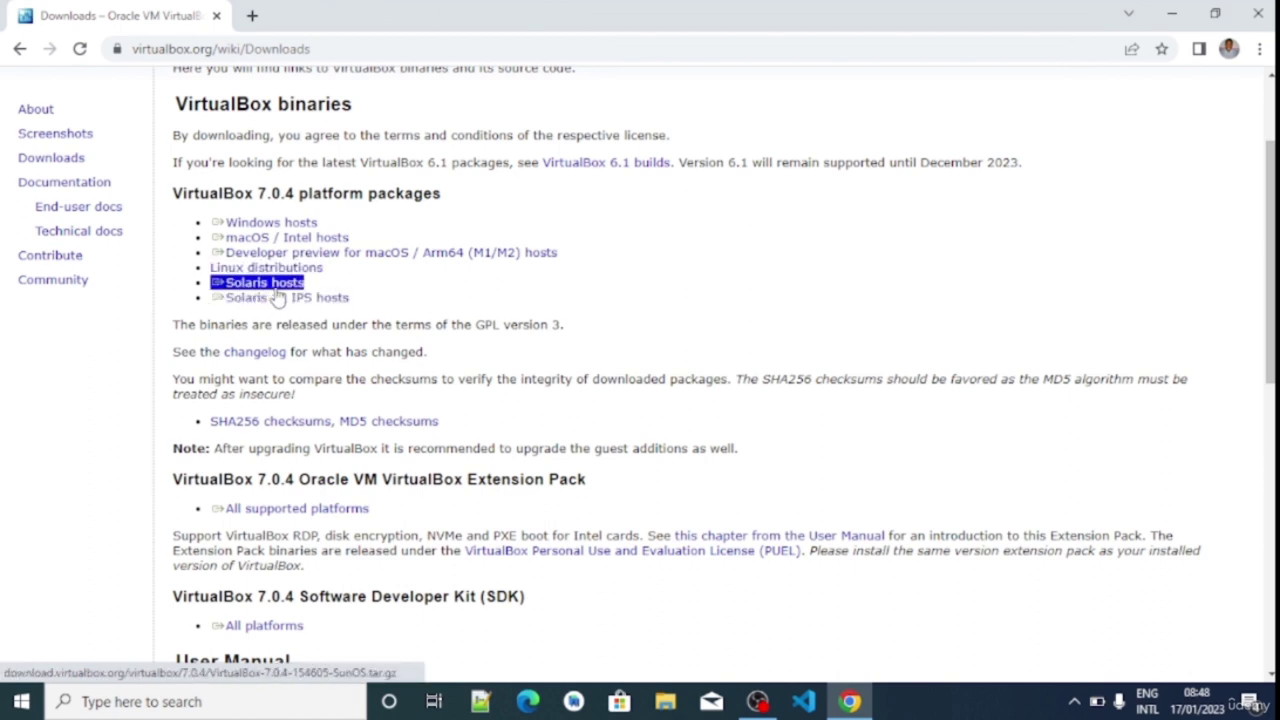
click(272, 232)
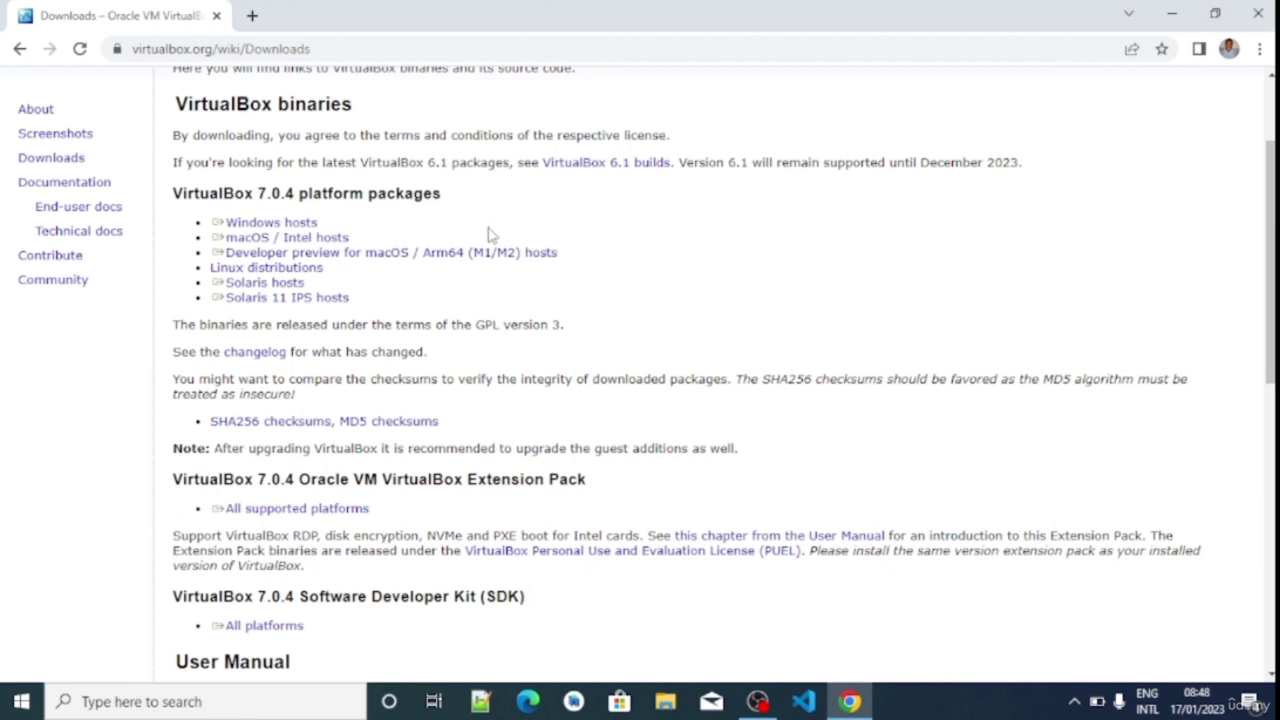
Start the VirtualBox 7.0.4 Windows hosts installer download, then cancel it
triple_click(300, 228)
triple_click(306, 230)
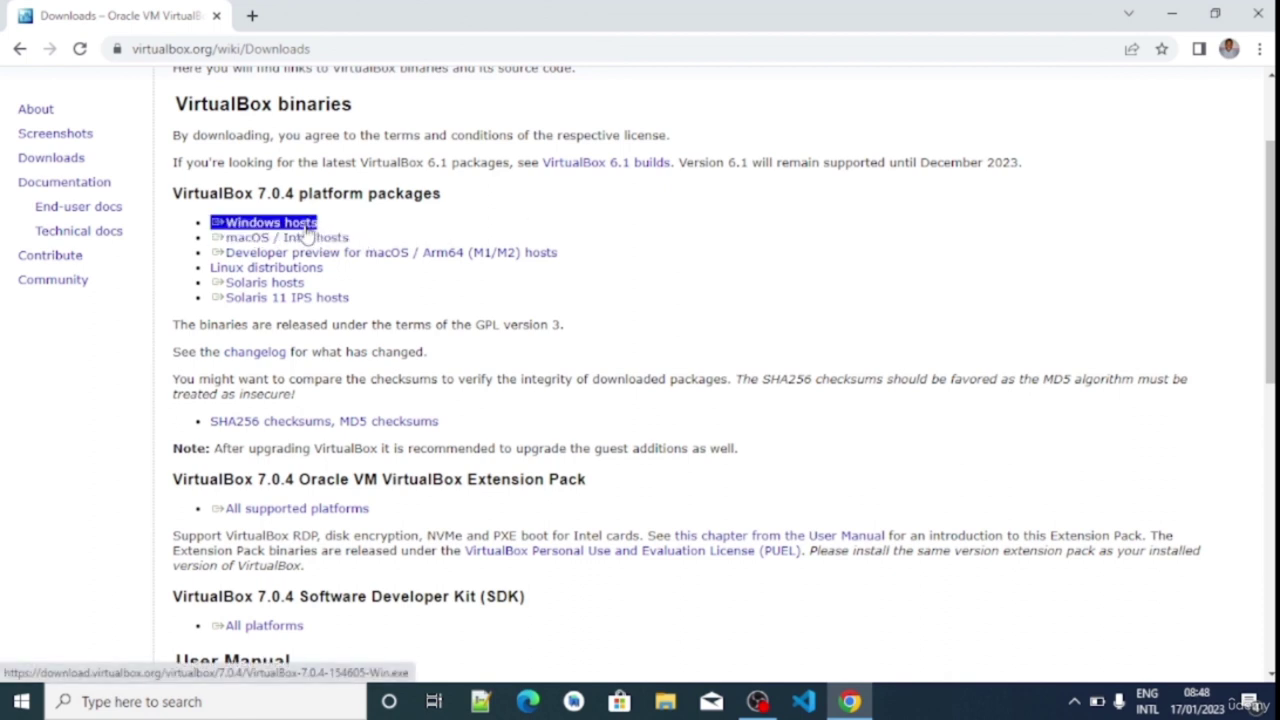
click(307, 233)
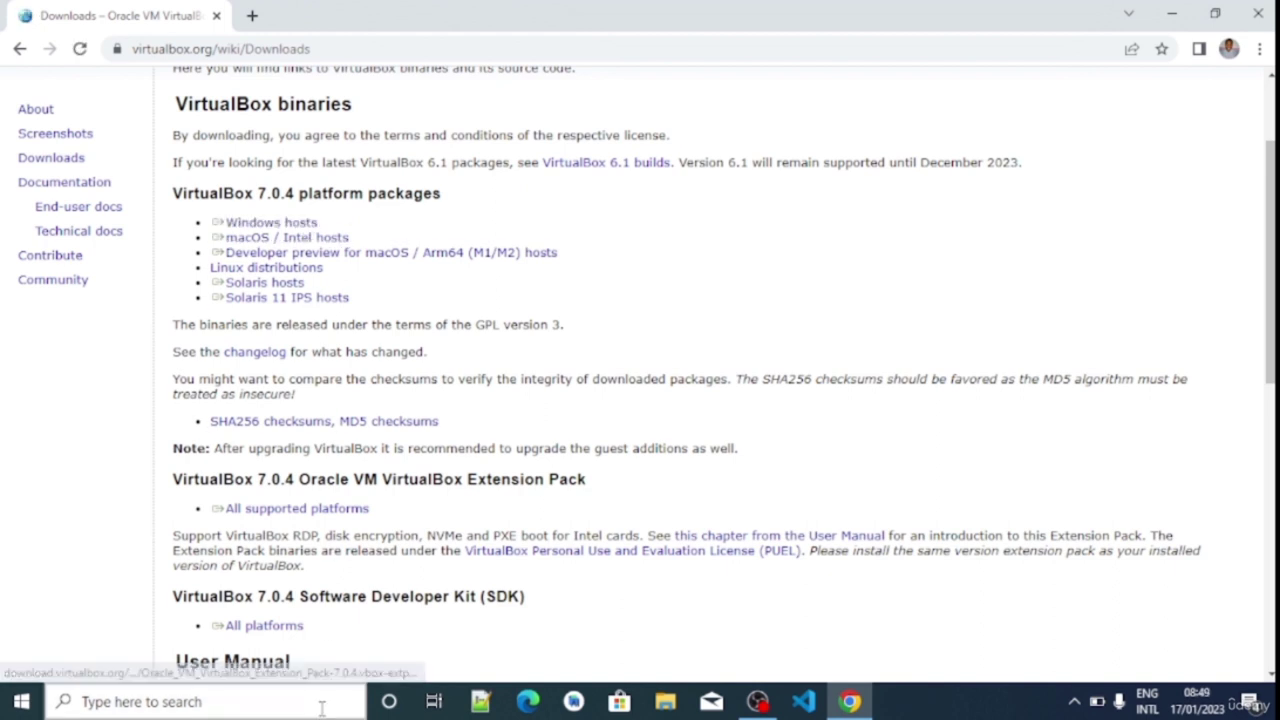
click(198, 656)
click(213, 623)
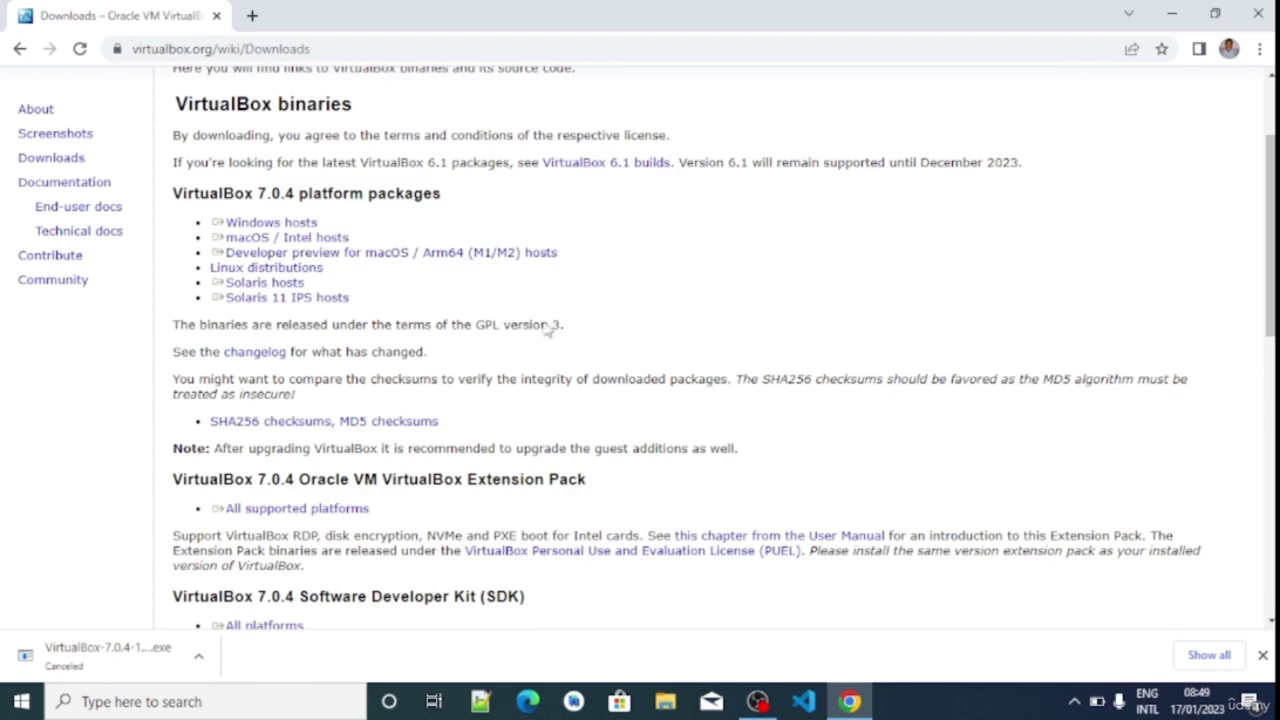
Check the canceled downloads in Chrome's full downloads list, then return to the desktop
key(super+d)
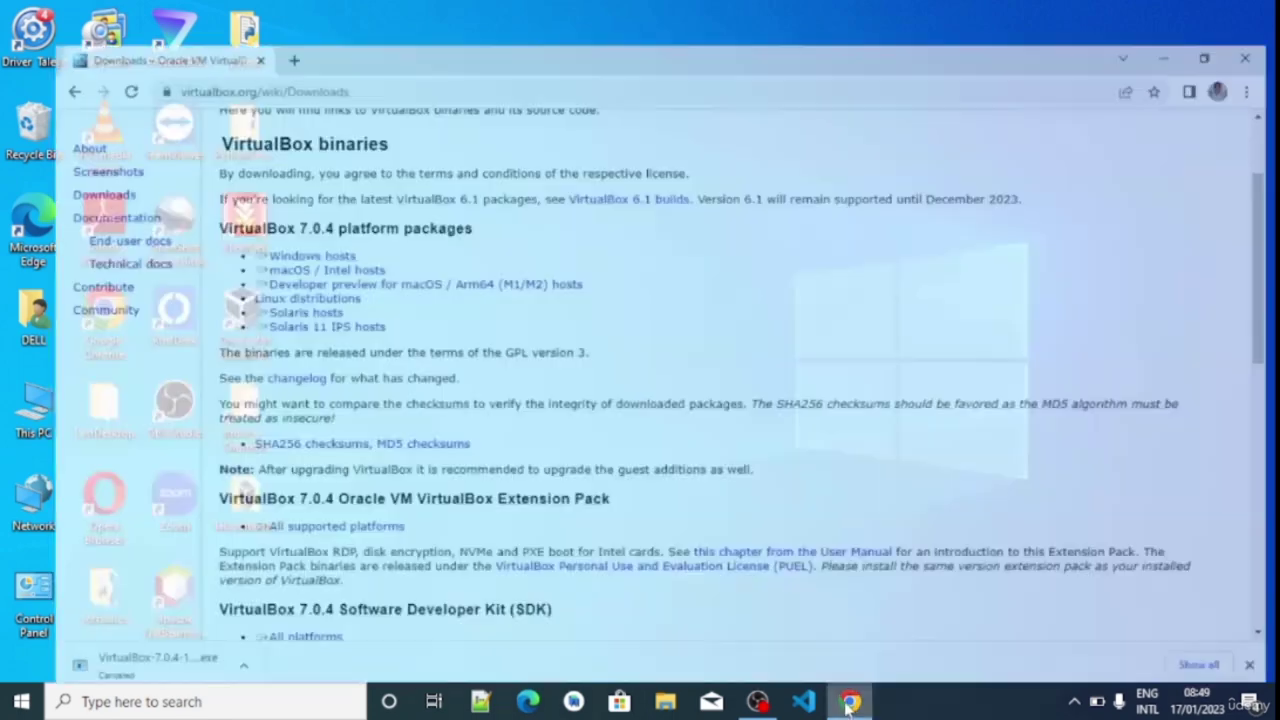
click(848, 702)
triple_click(280, 628)
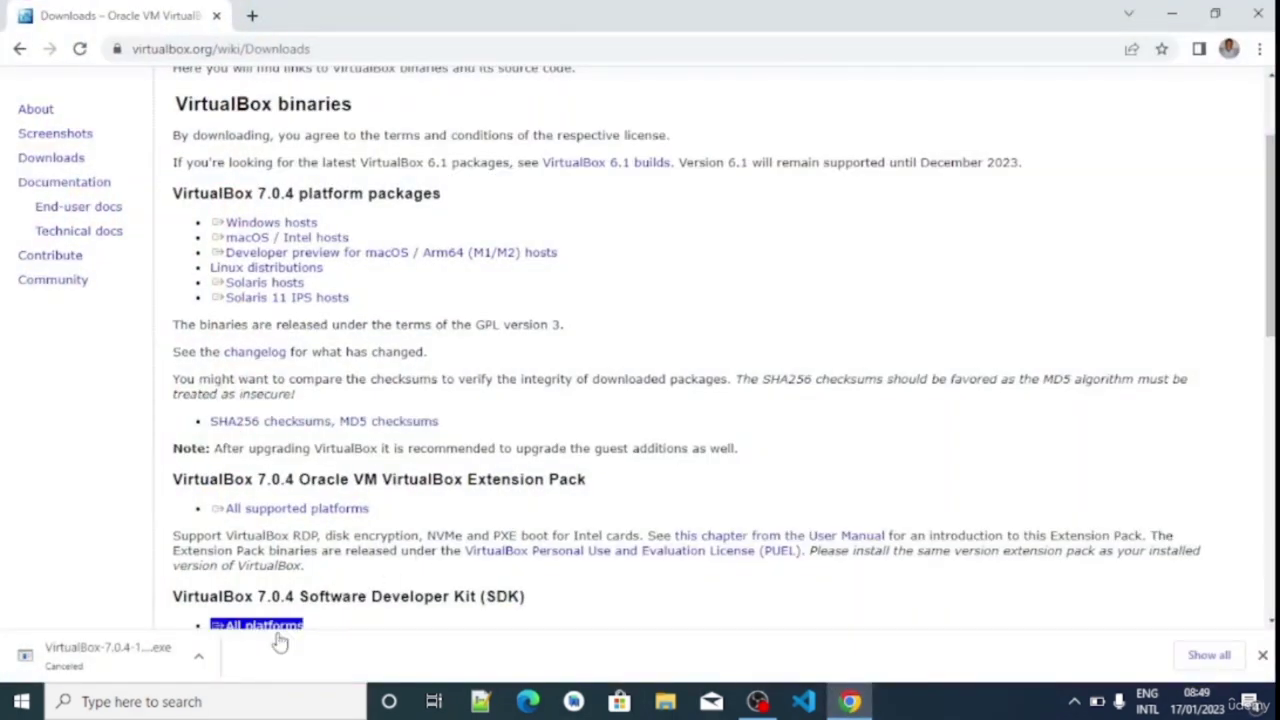
click(1209, 656)
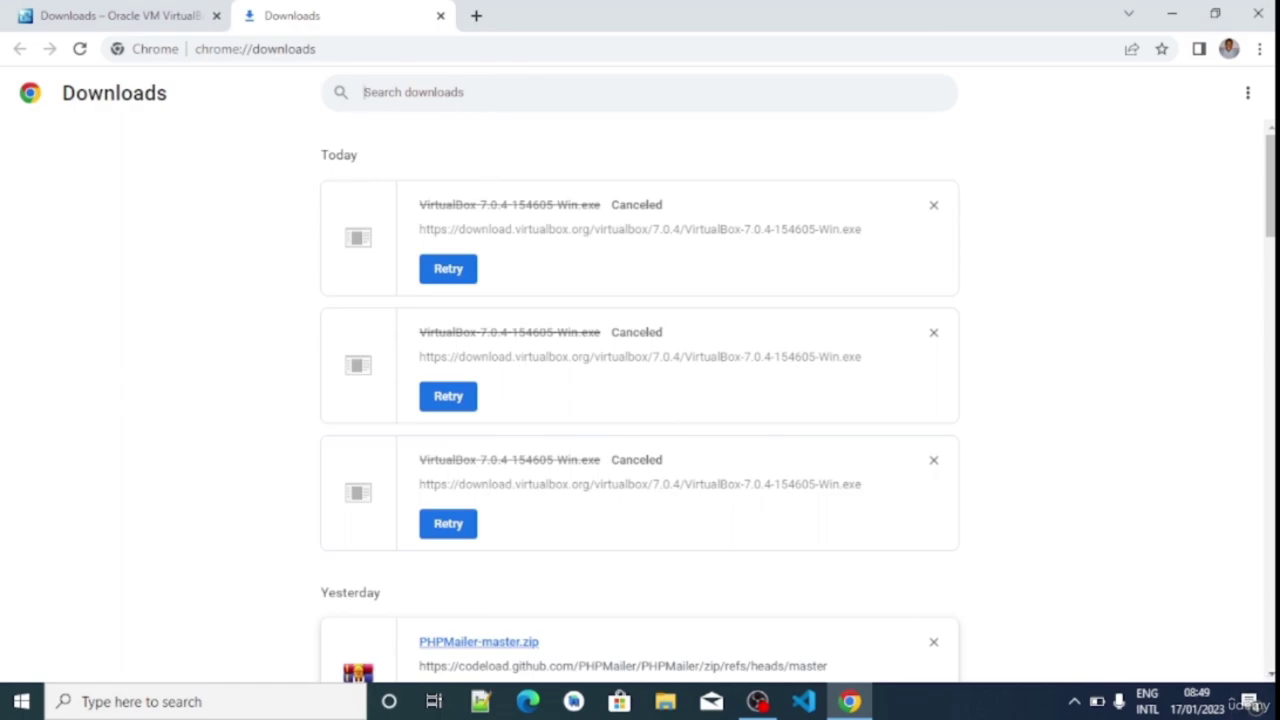
click(1277, 701)
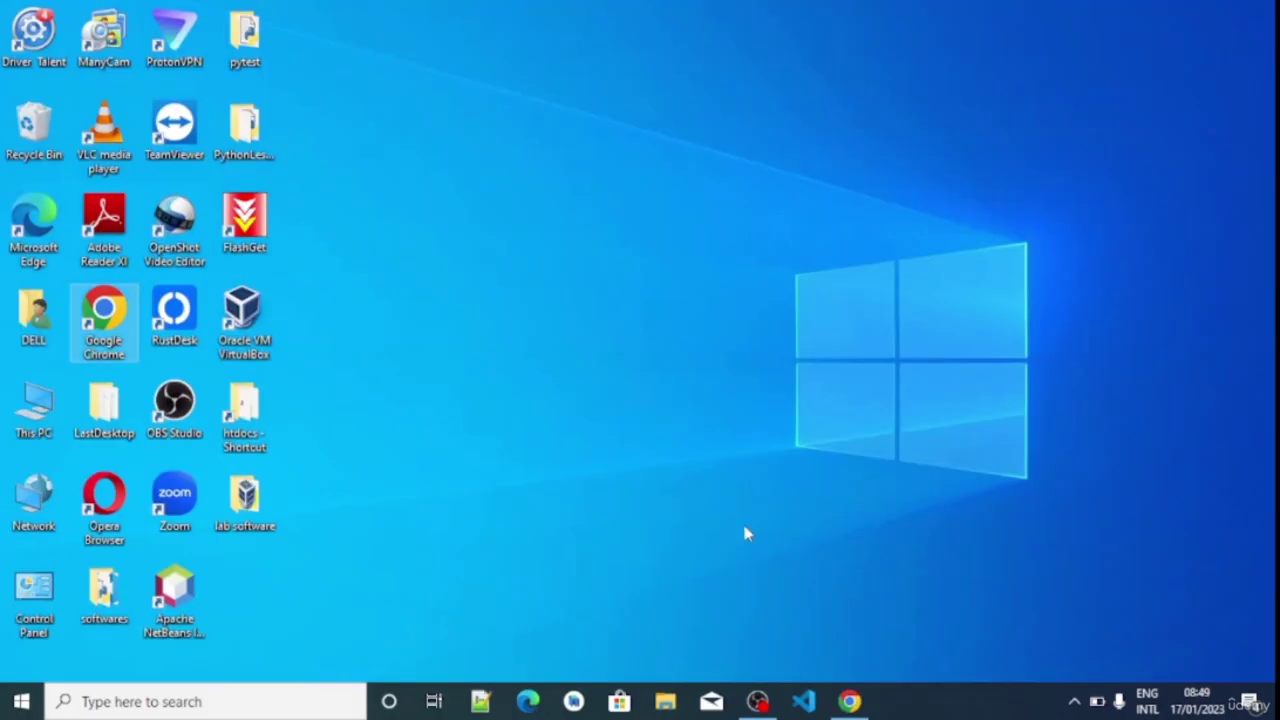
double_click(248, 500)
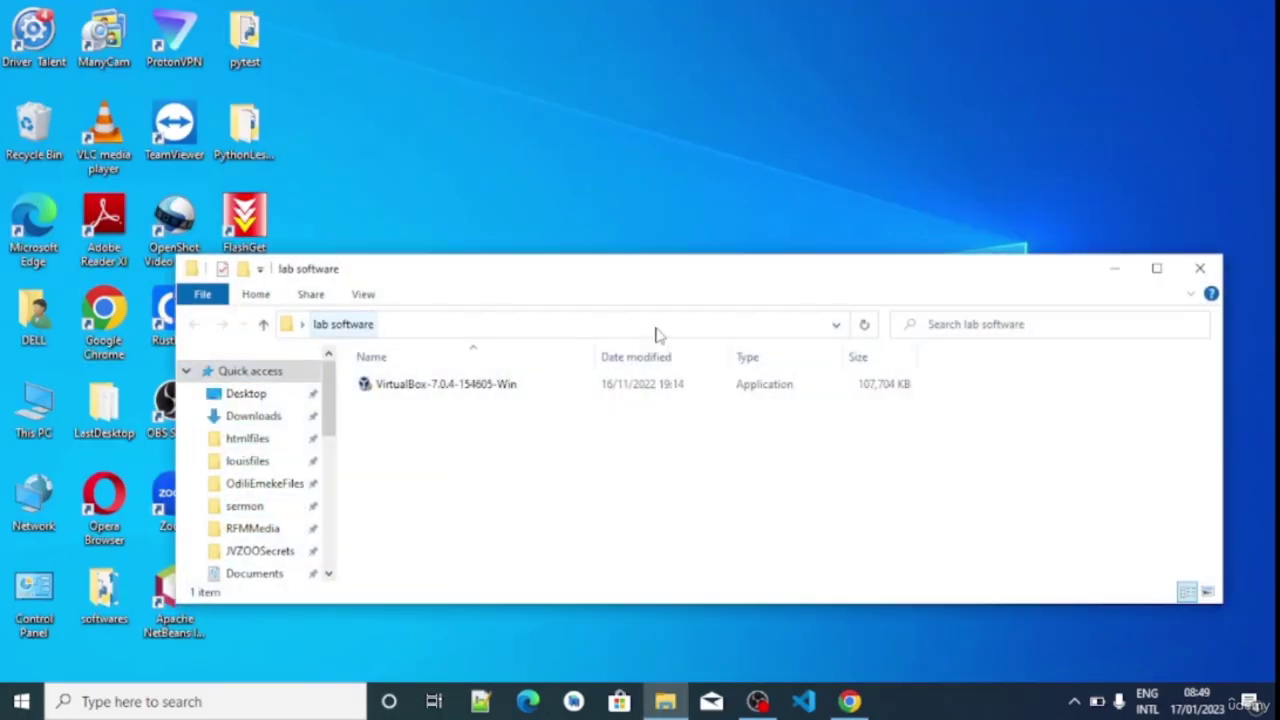
click(1156, 268)
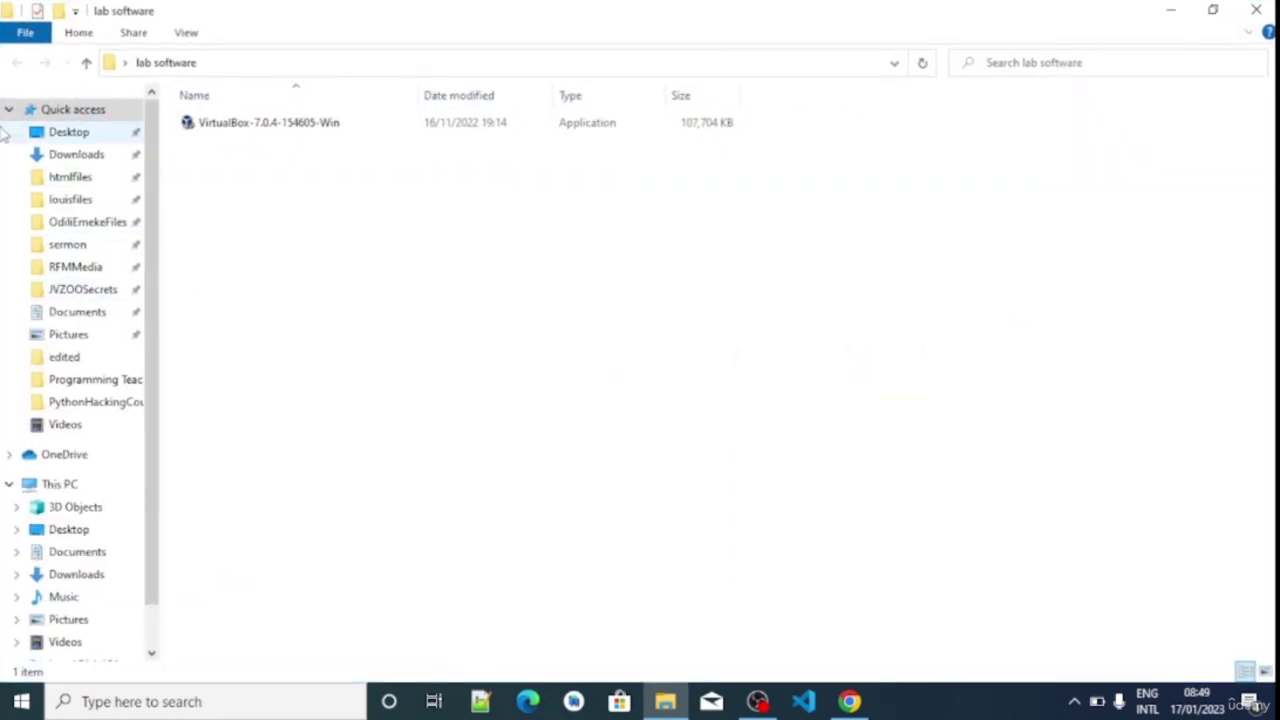
click(77, 156)
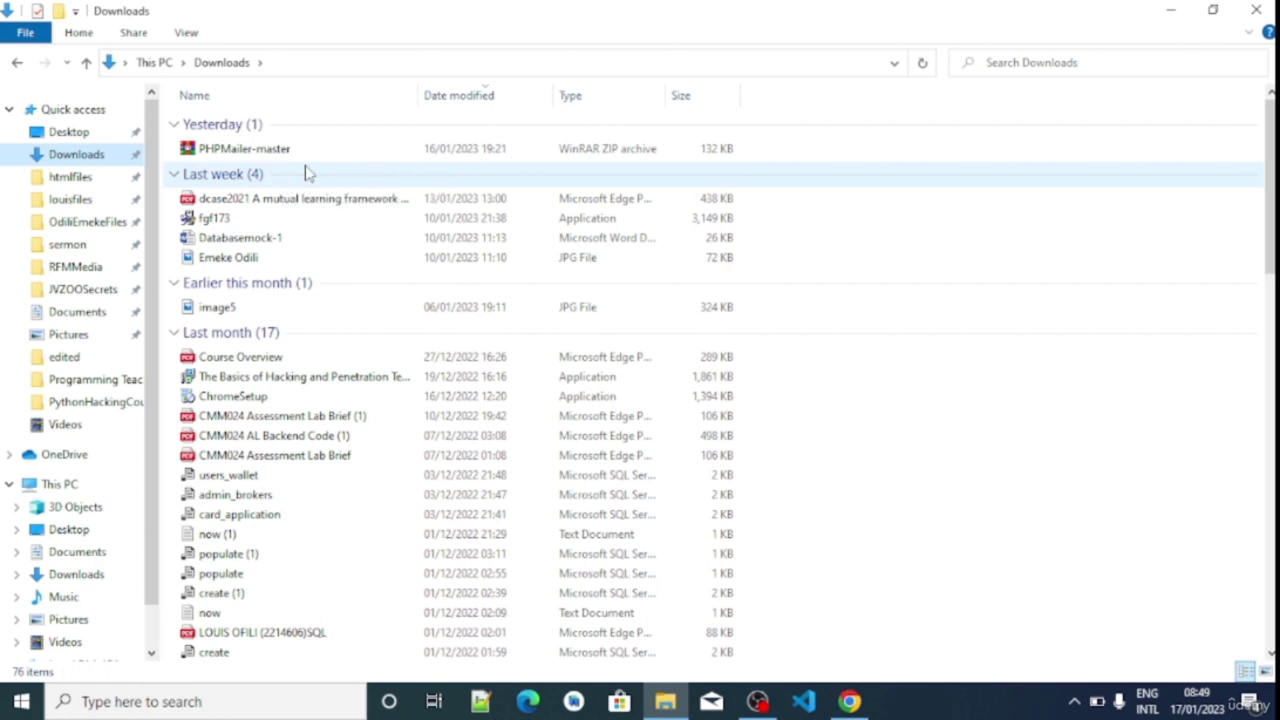
right_click(286, 154)
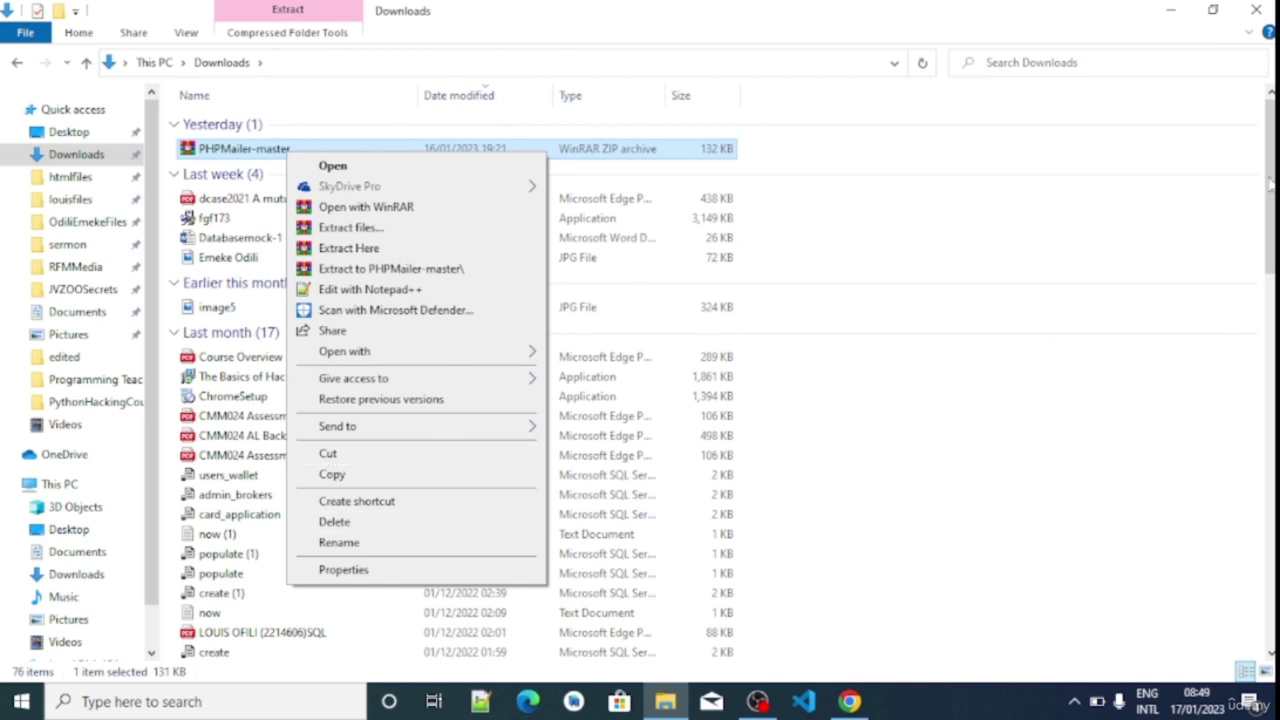
click(1213, 187)
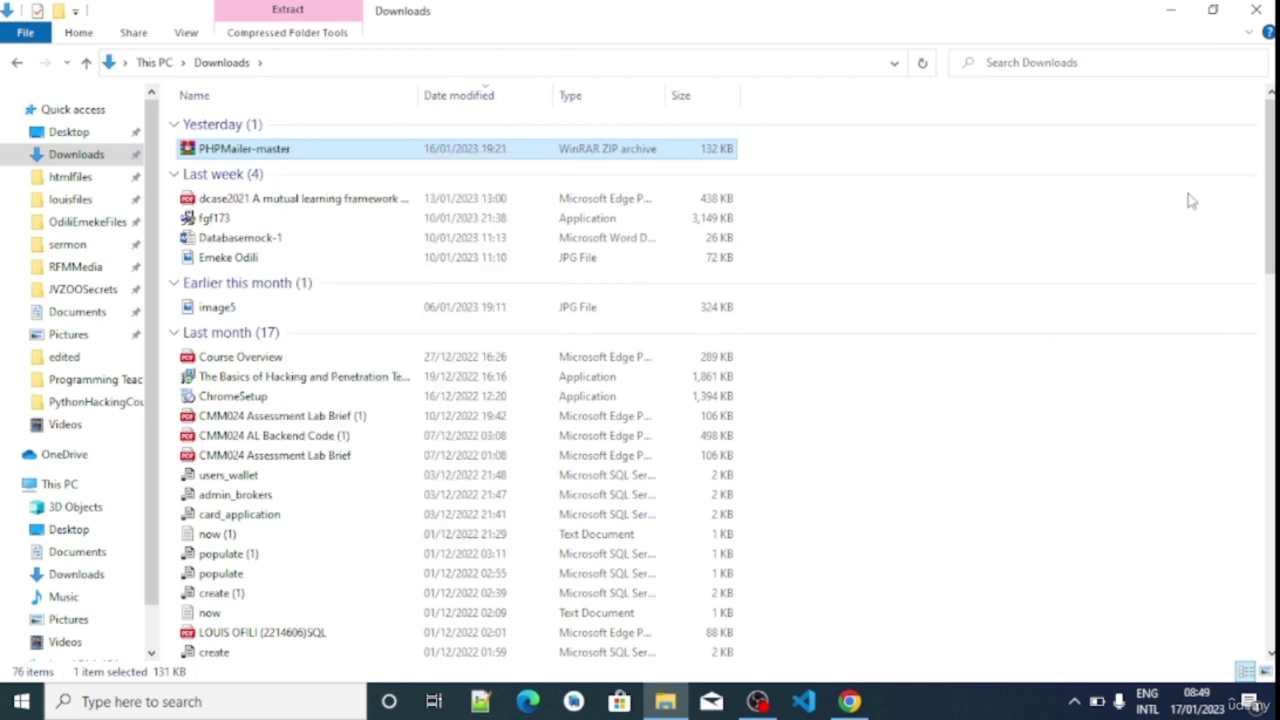
click(1257, 11)
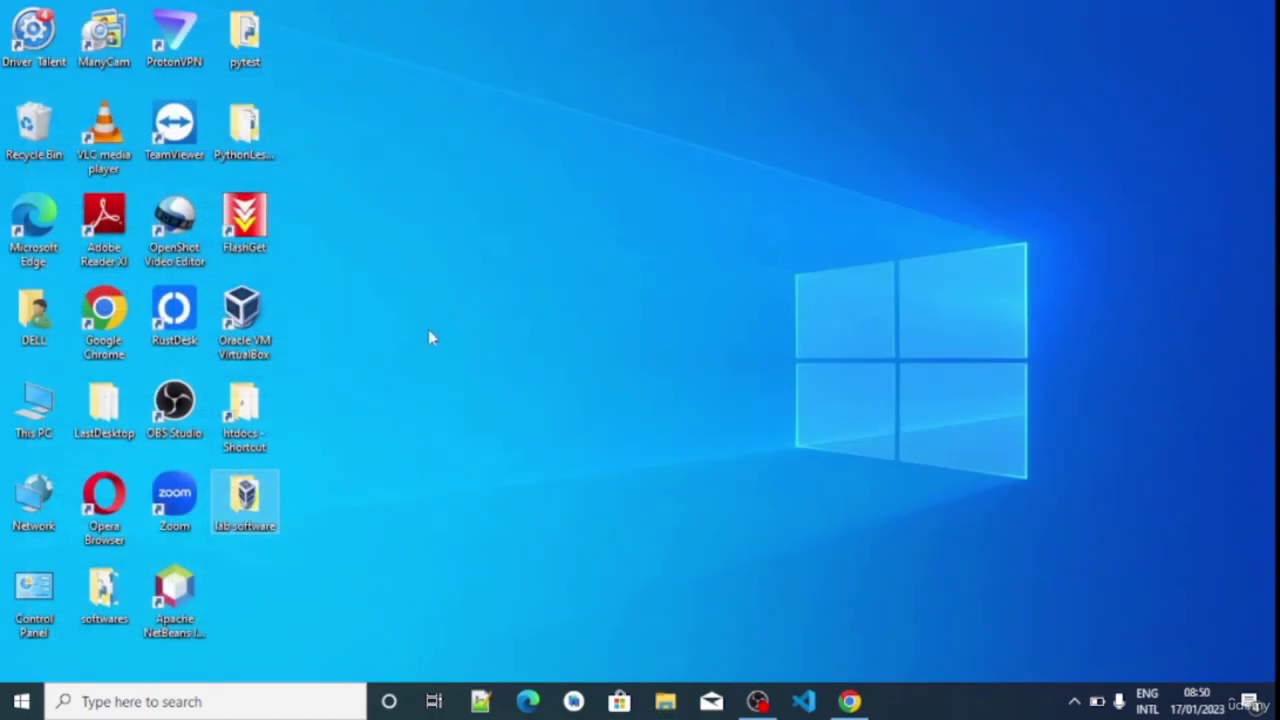
Launch the VirtualBox 7.0.4 installer from lab software, cancel it, and finish the interrupted wizard
double_click(268, 510)
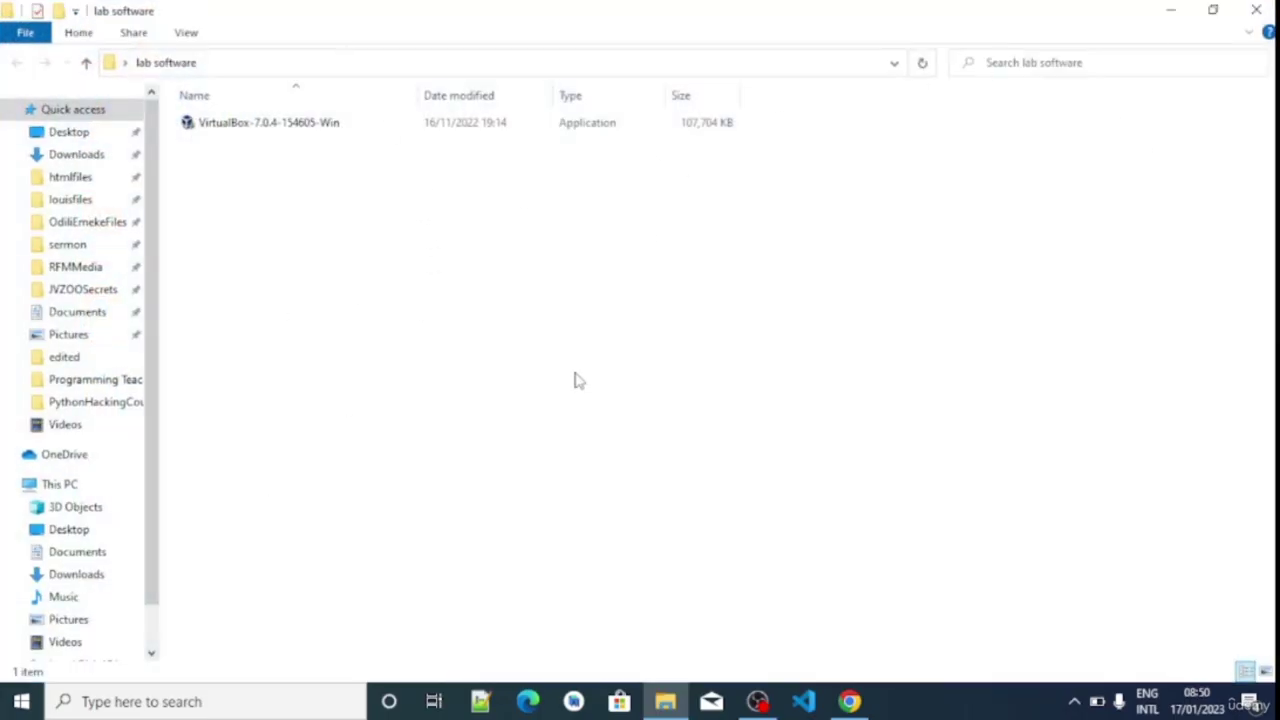
double_click(201, 129)
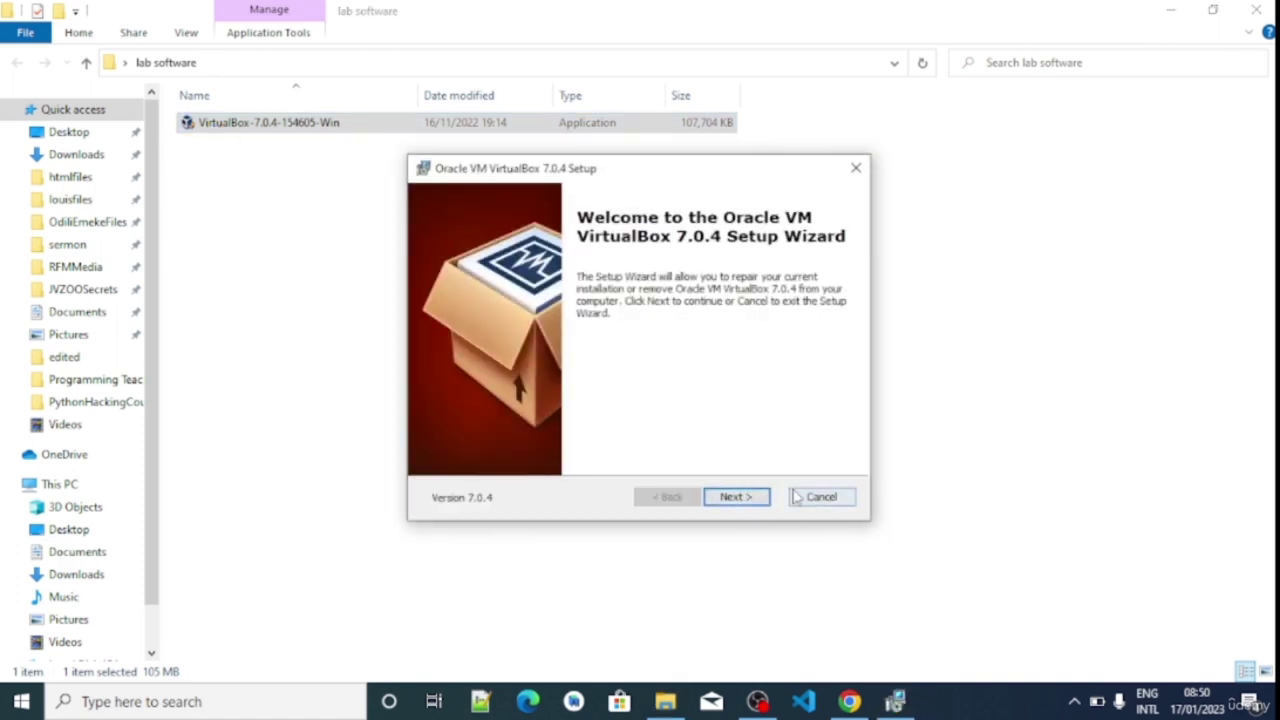
click(763, 500)
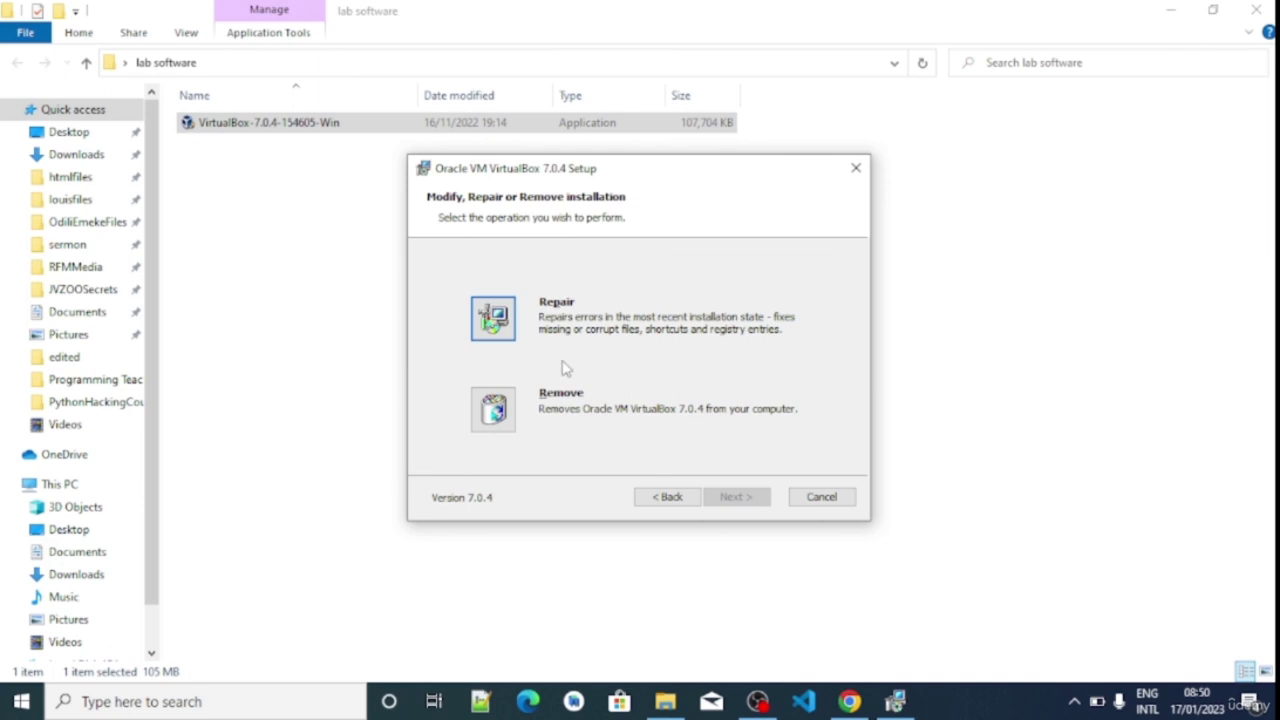
click(842, 503)
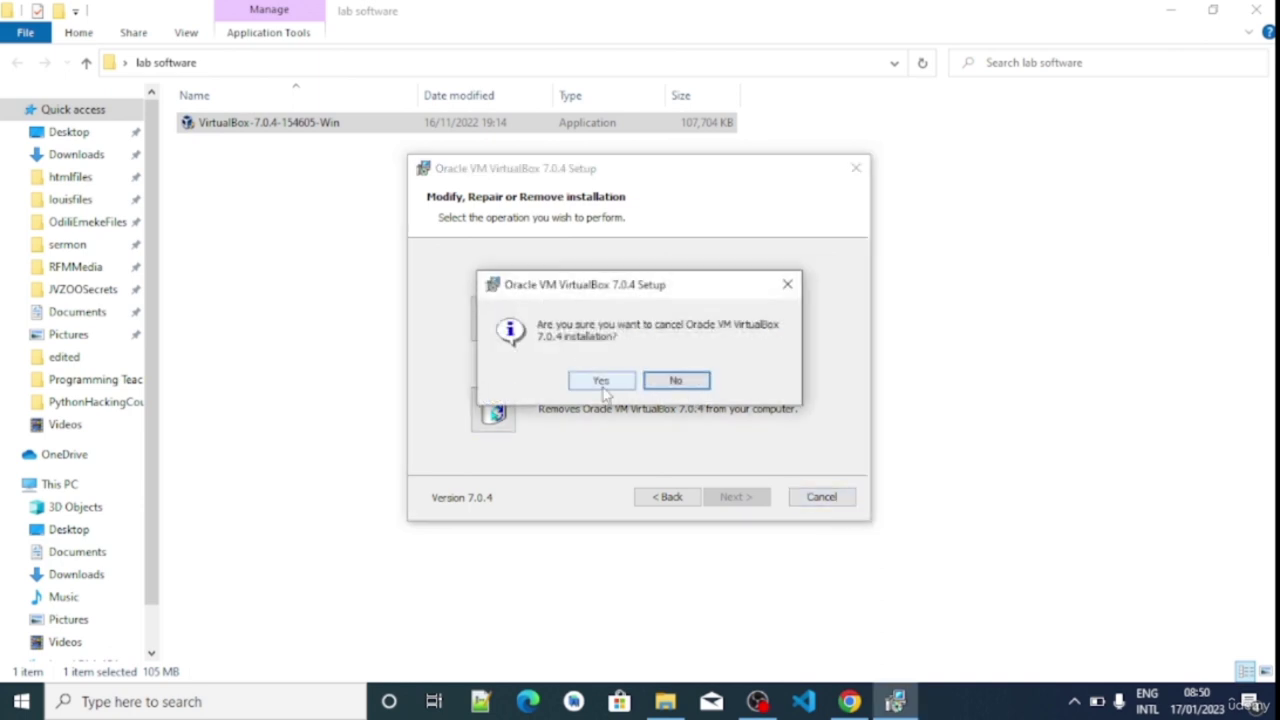
click(603, 388)
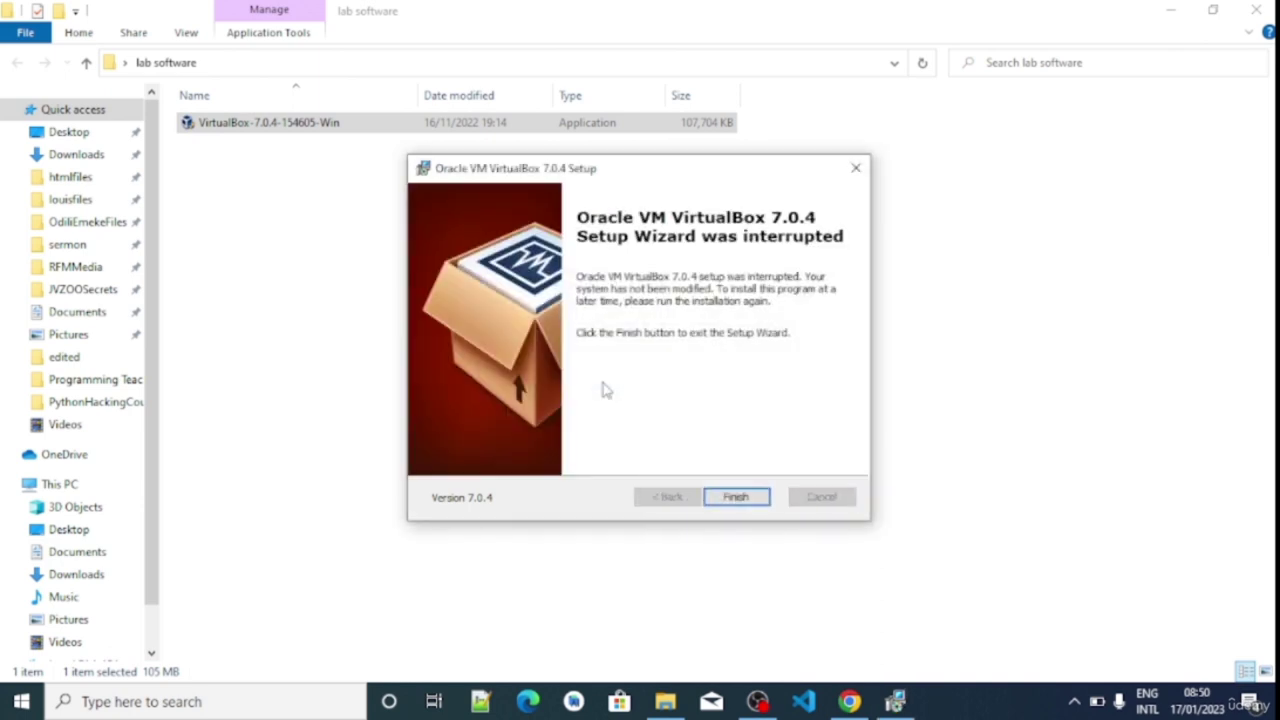
click(745, 500)
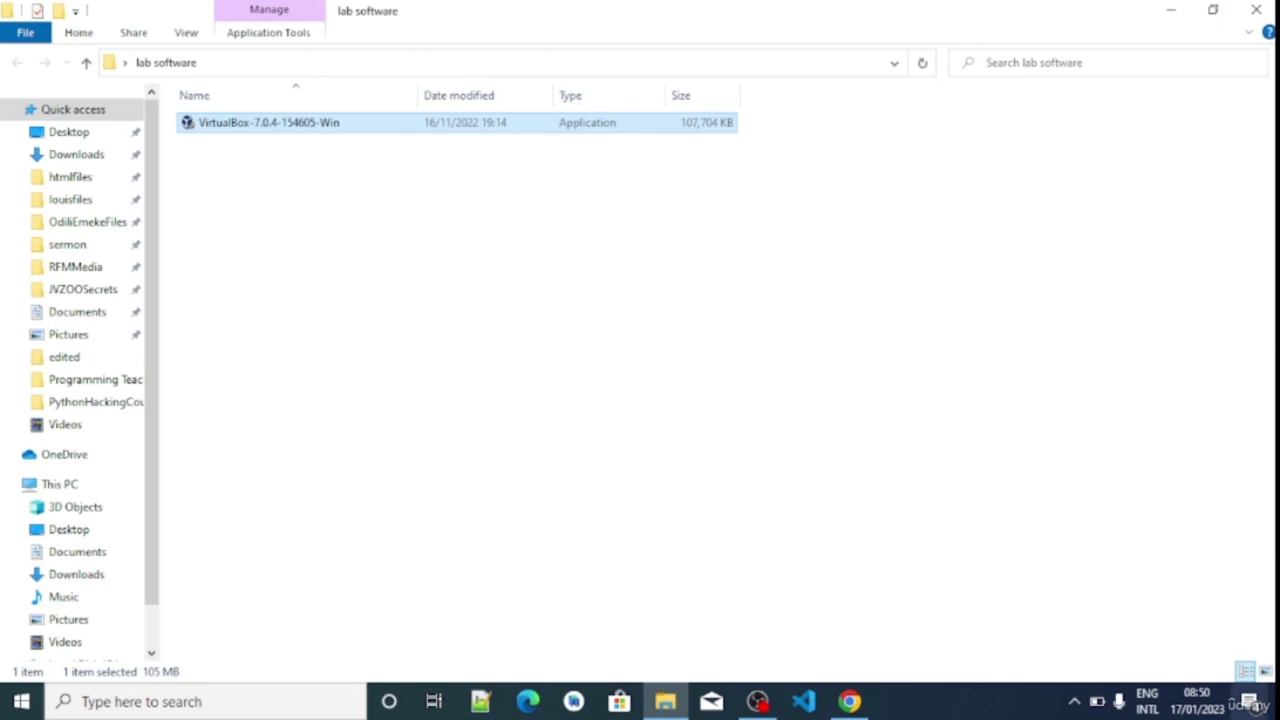
click(1277, 702)
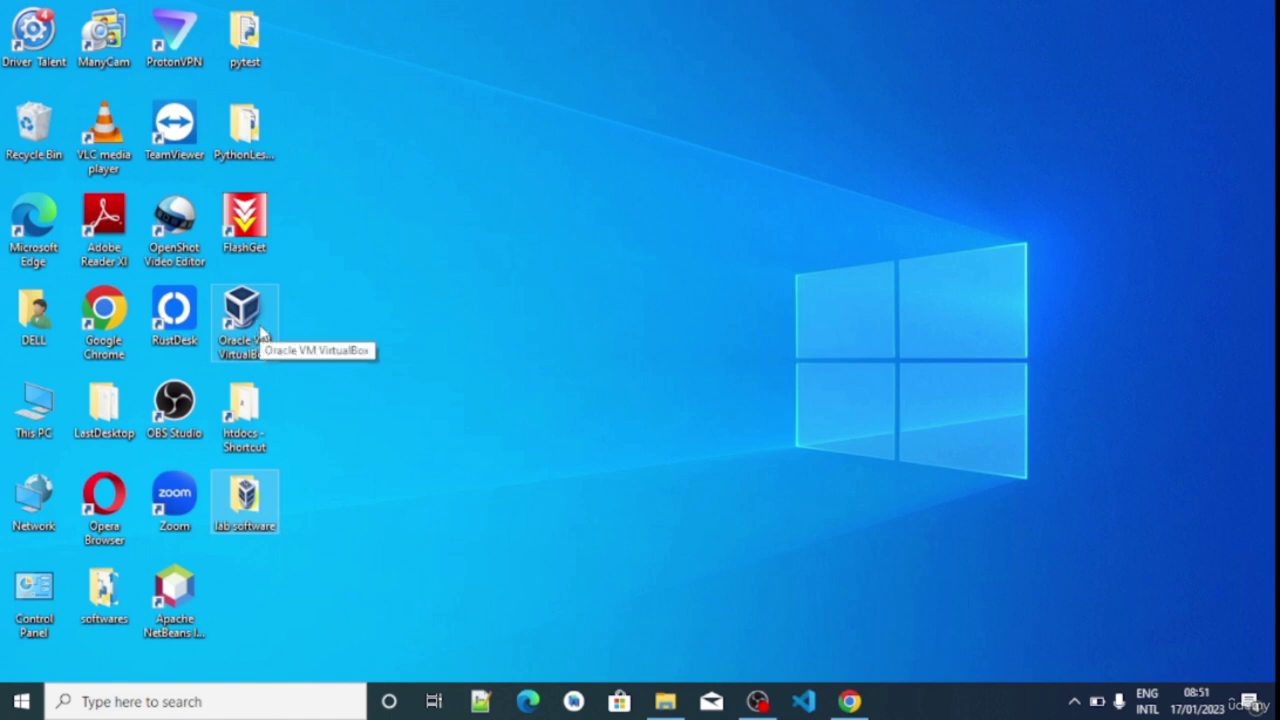
click(262, 330)
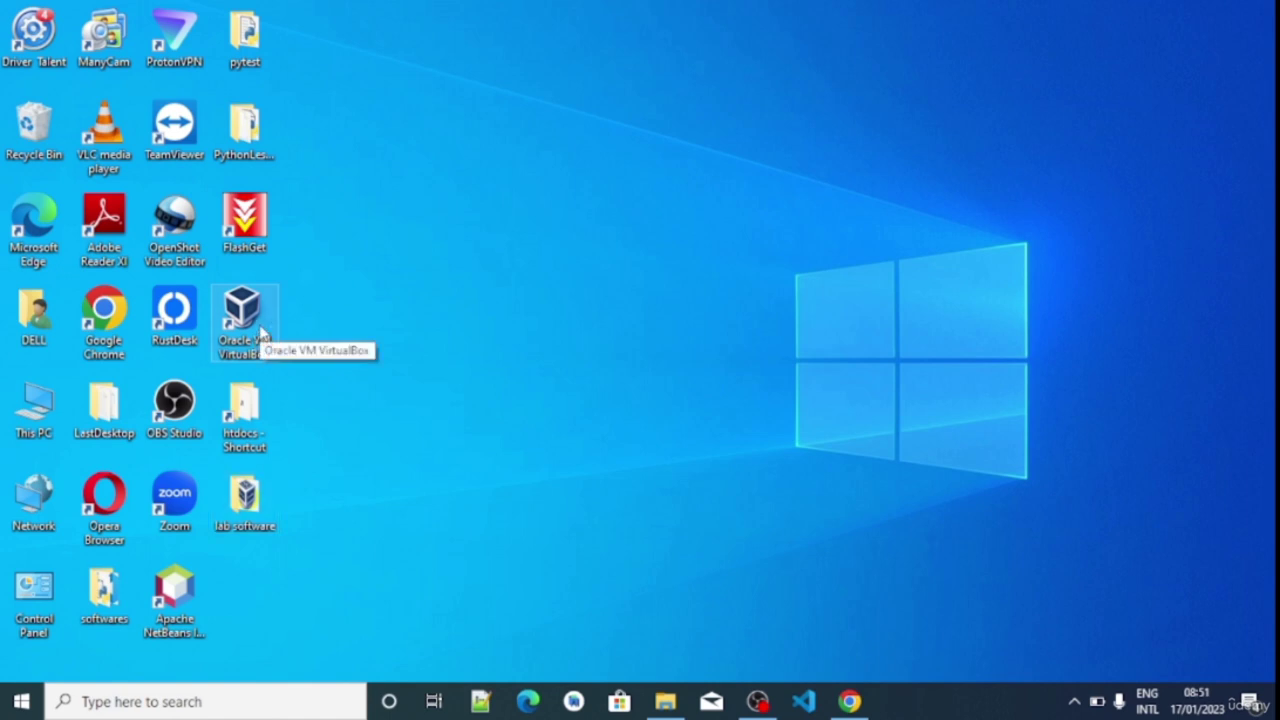
double_click(262, 330)
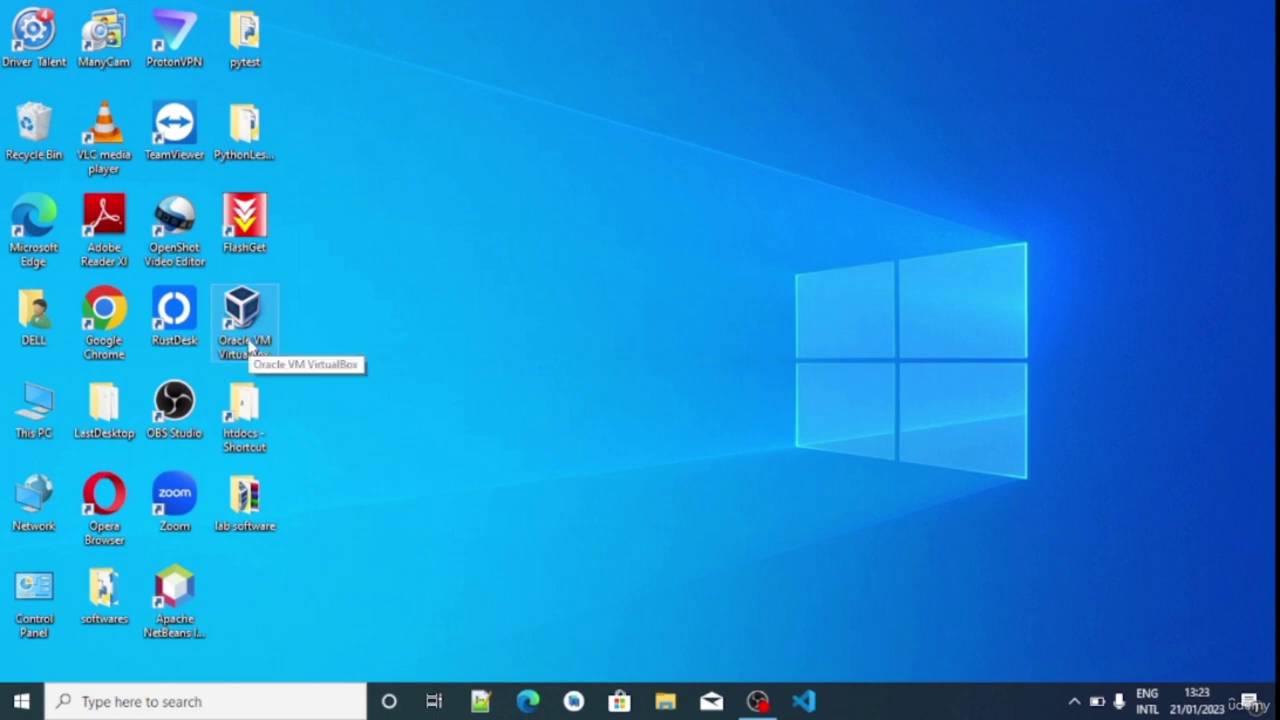
Launch Oracle VM VirtualBox Manager from the desktop icon and minimise it
double_click(250, 344)
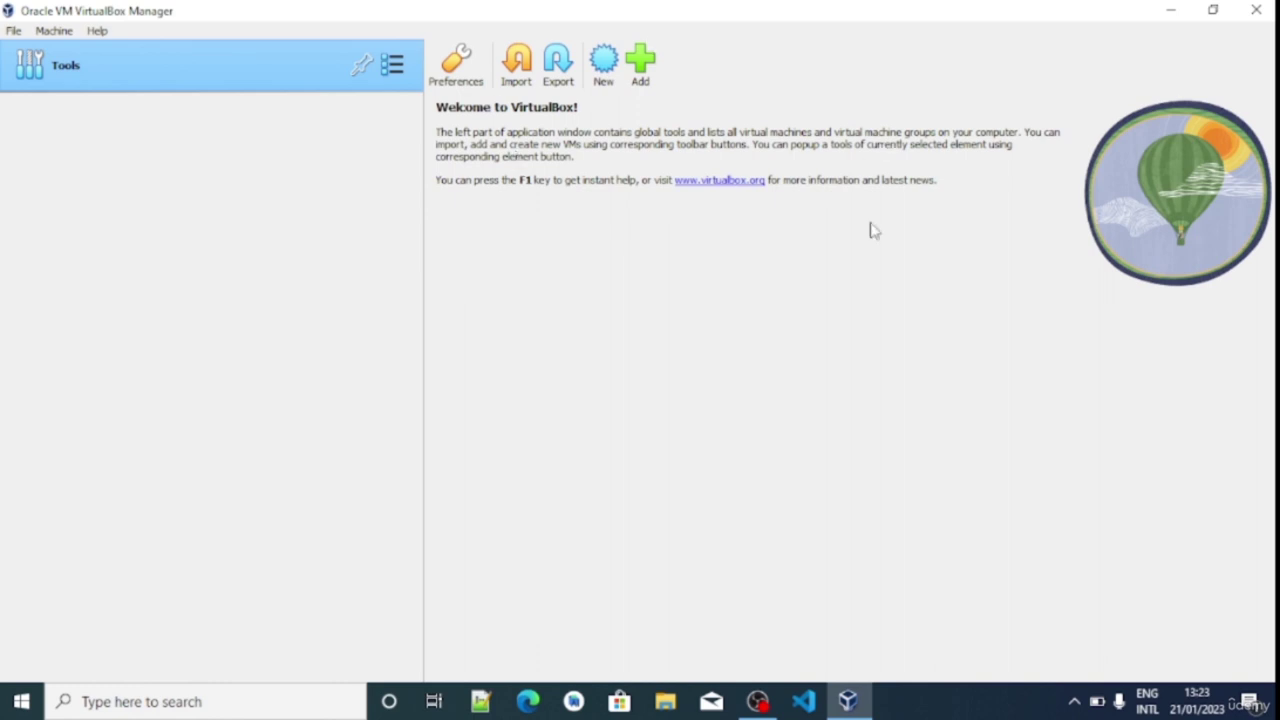
click(1170, 10)
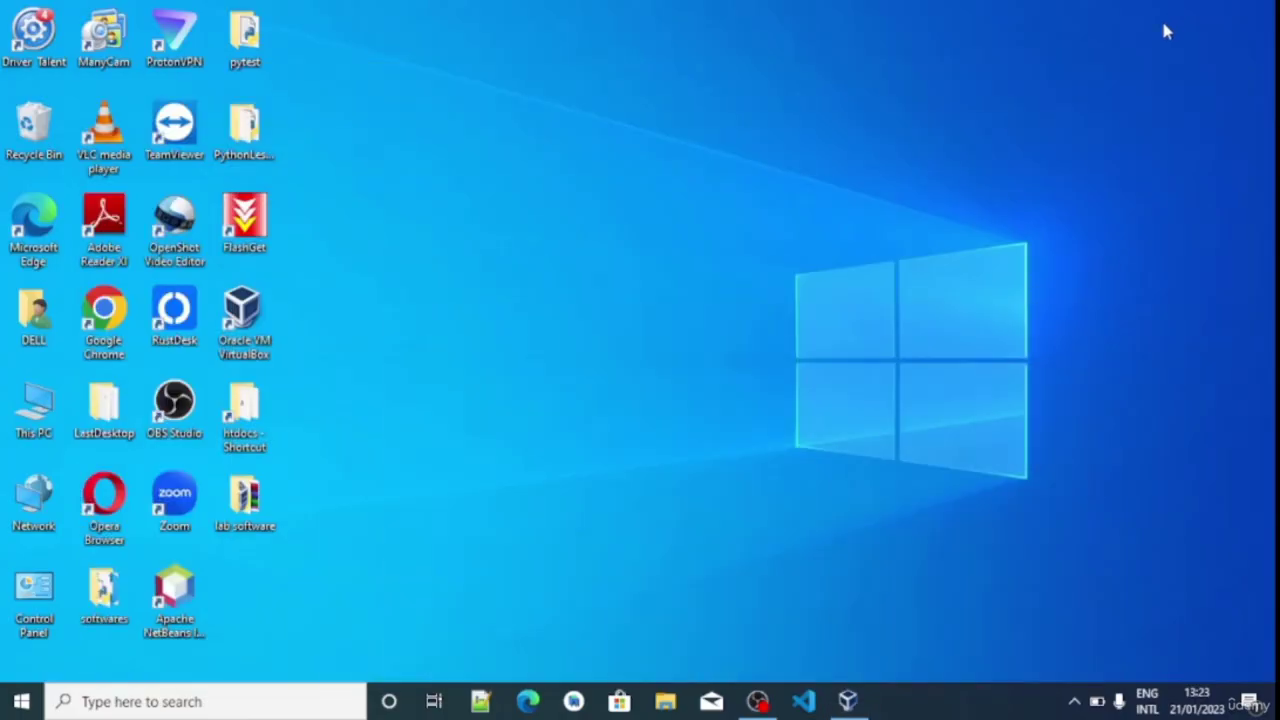
Load kali.org in Chrome and open its Get Kali download page
double_click(110, 312)
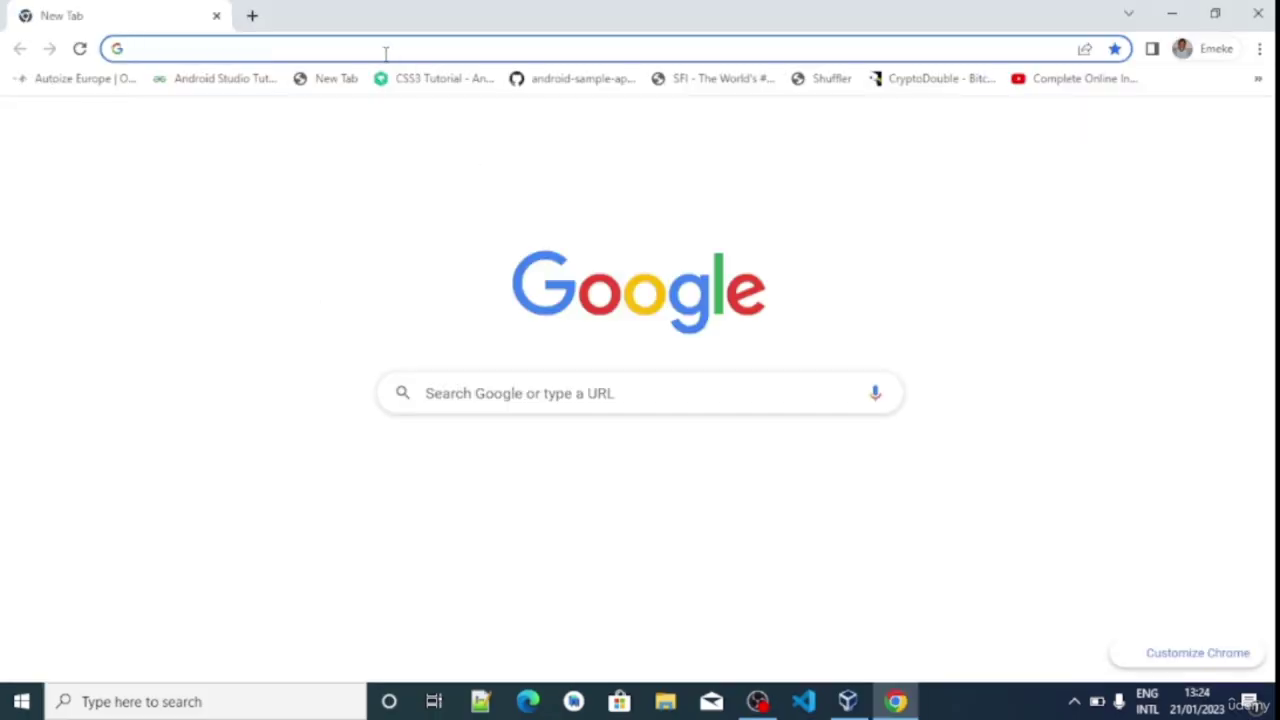
click(386, 52)
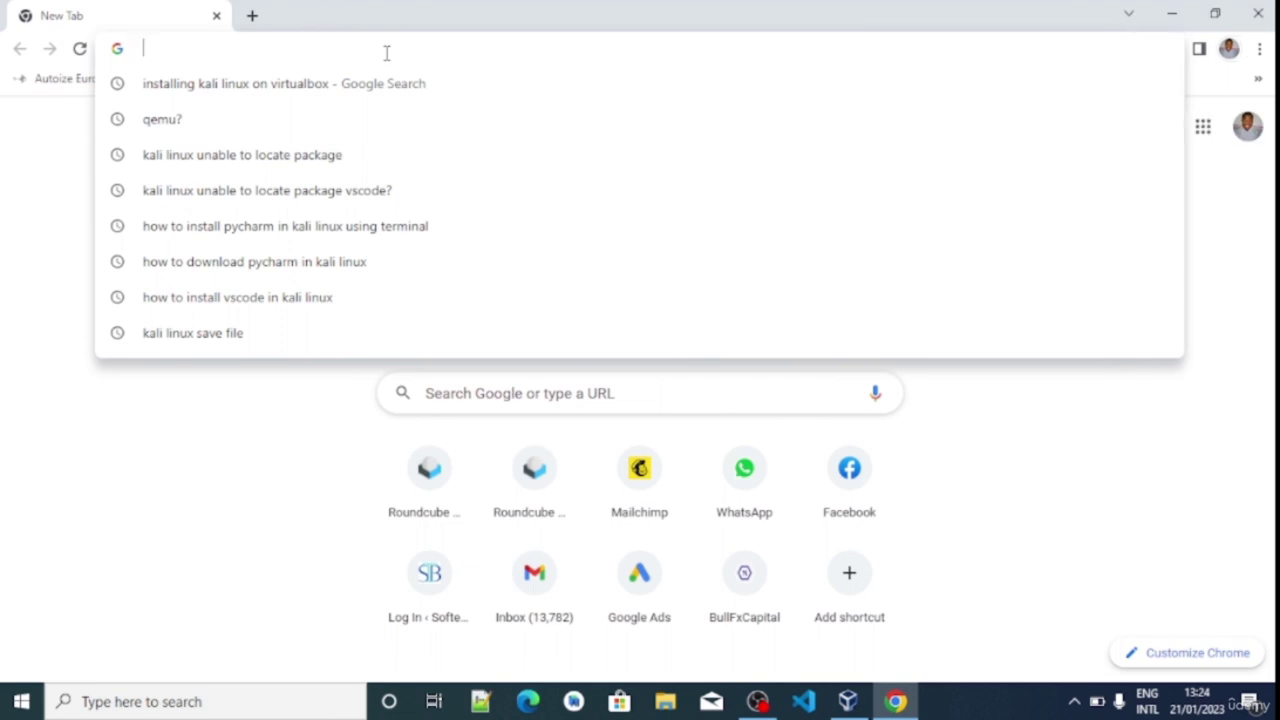
text(kali)
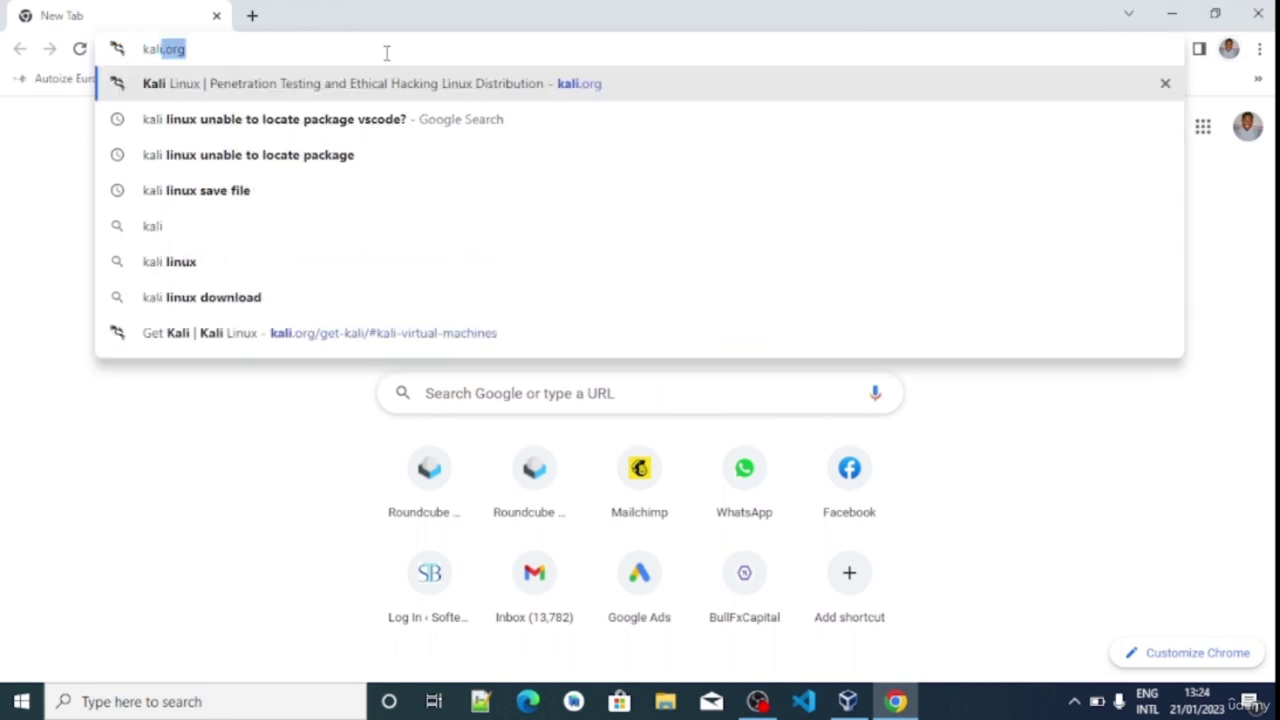
key(Return)
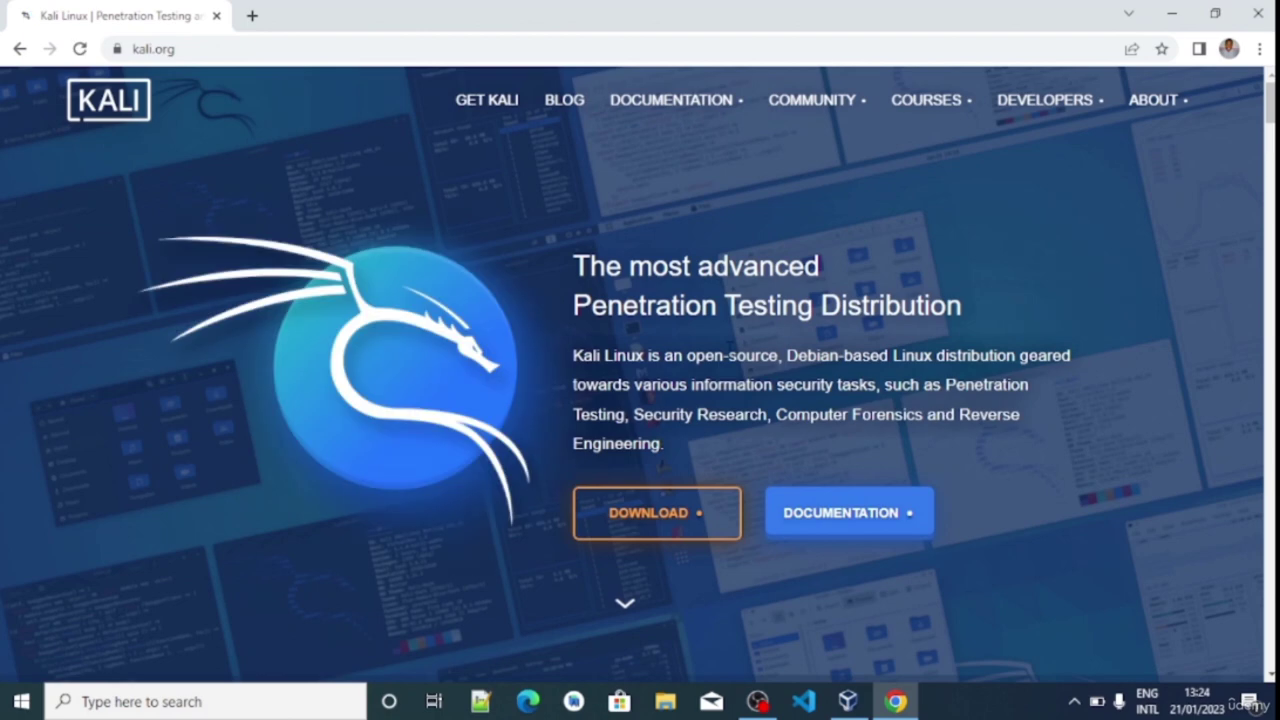
click(646, 528)
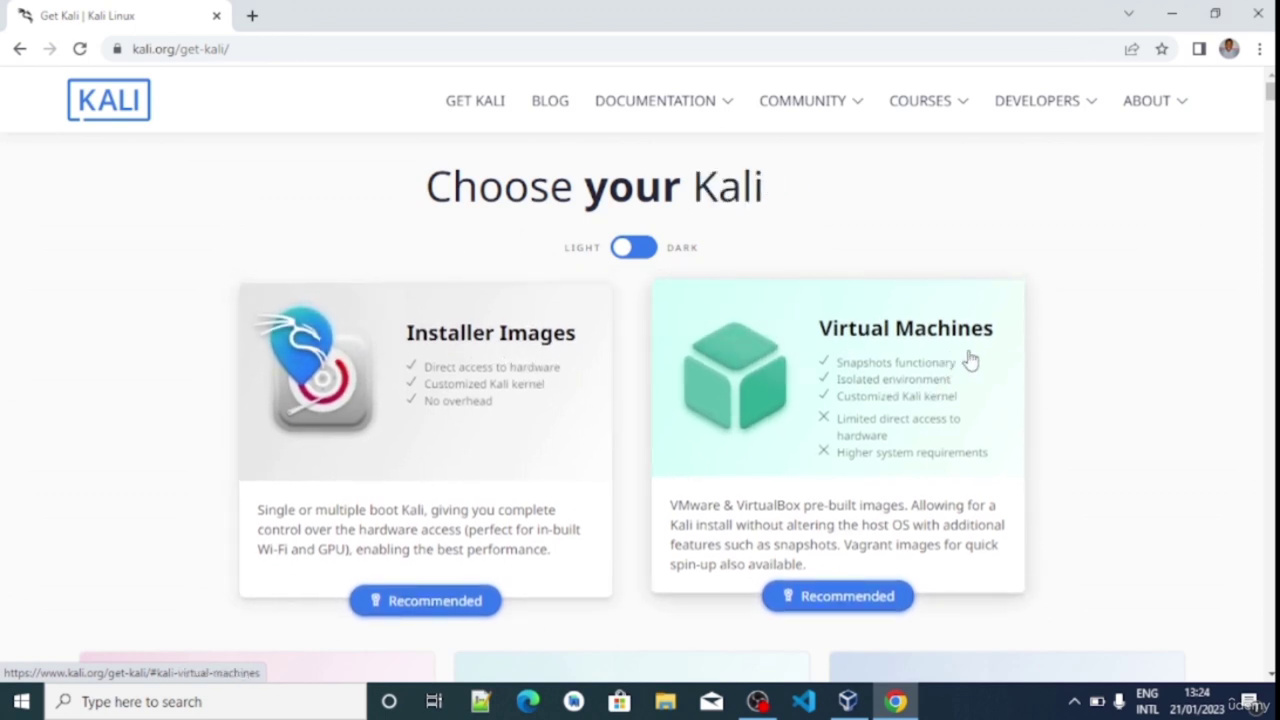
Download the 64-bit VirtualBox prebuilt Kali image, then pause the download
click(897, 395)
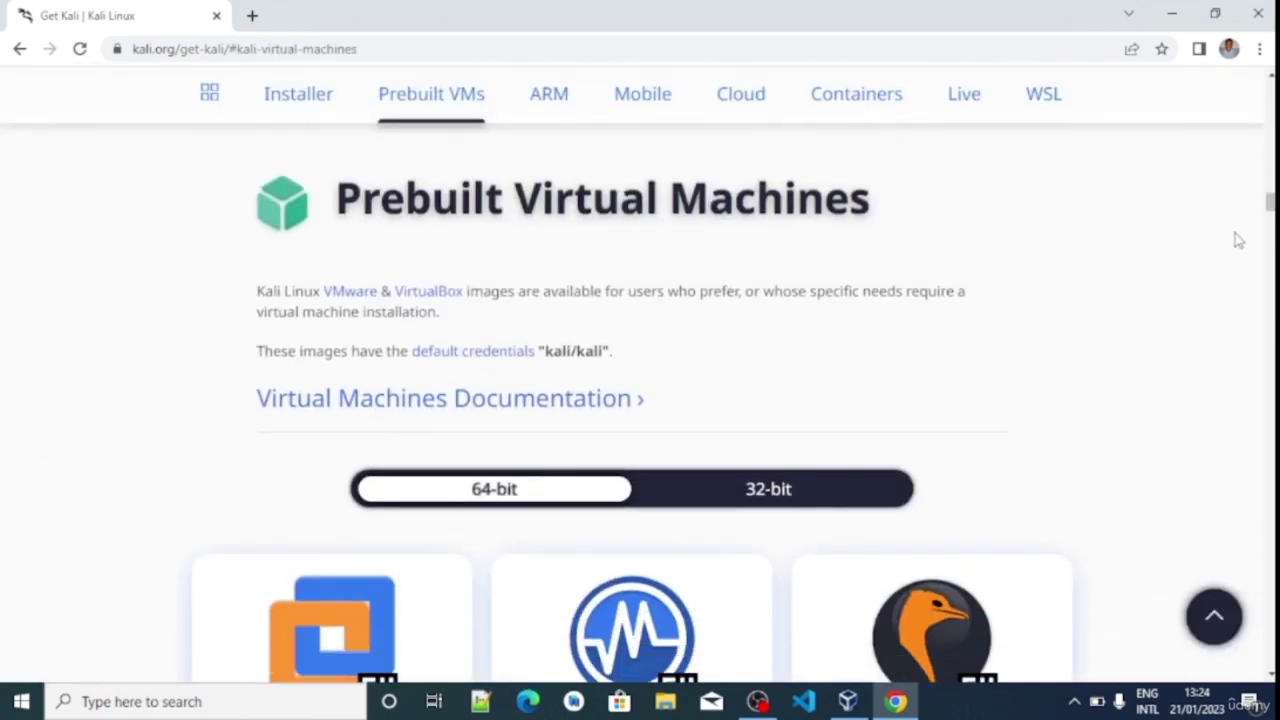
drag(1270, 202, 1270, 208)
scroll(1262, 250, down, 2)
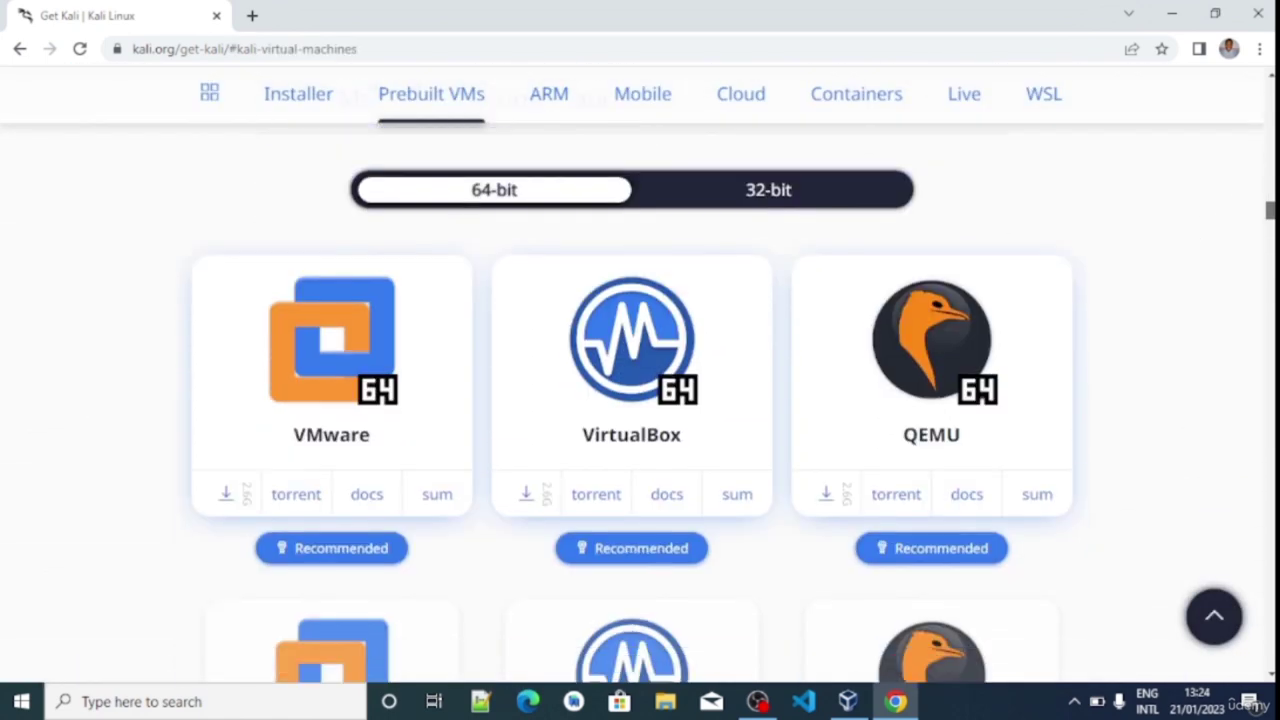
drag(1270, 210, 1270, 205)
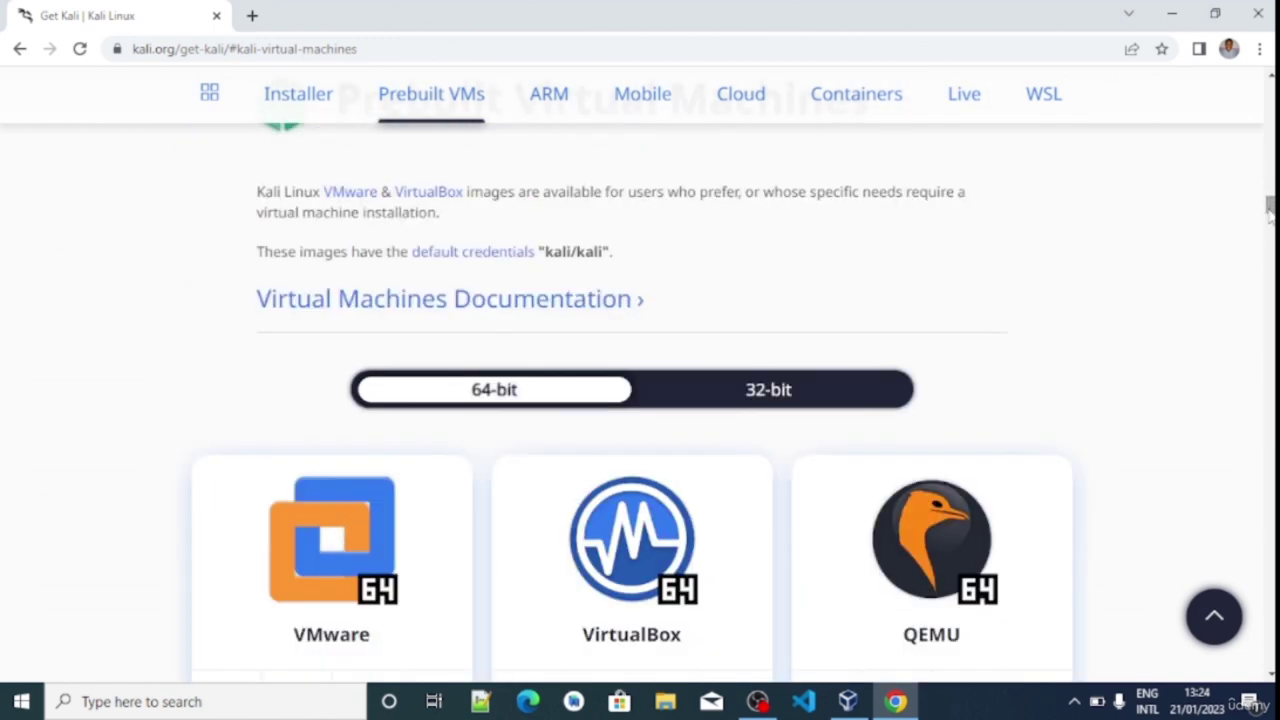
scroll(932, 320, down, 3)
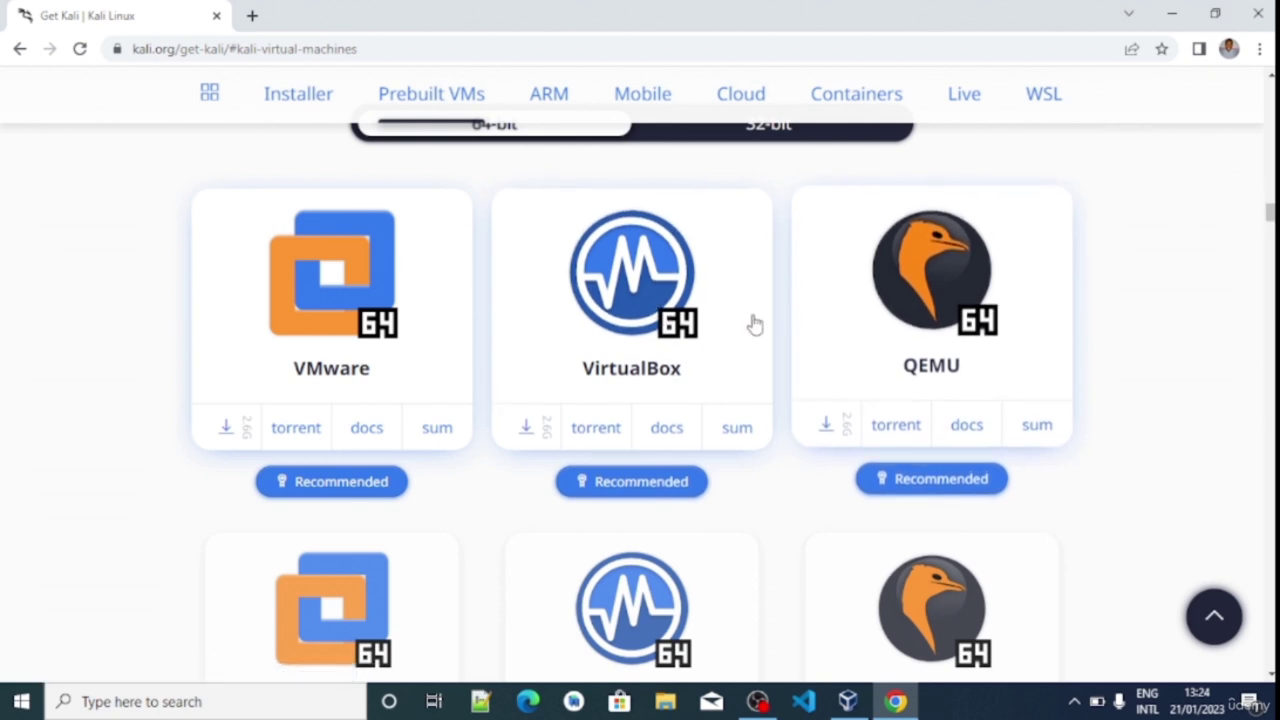
click(673, 298)
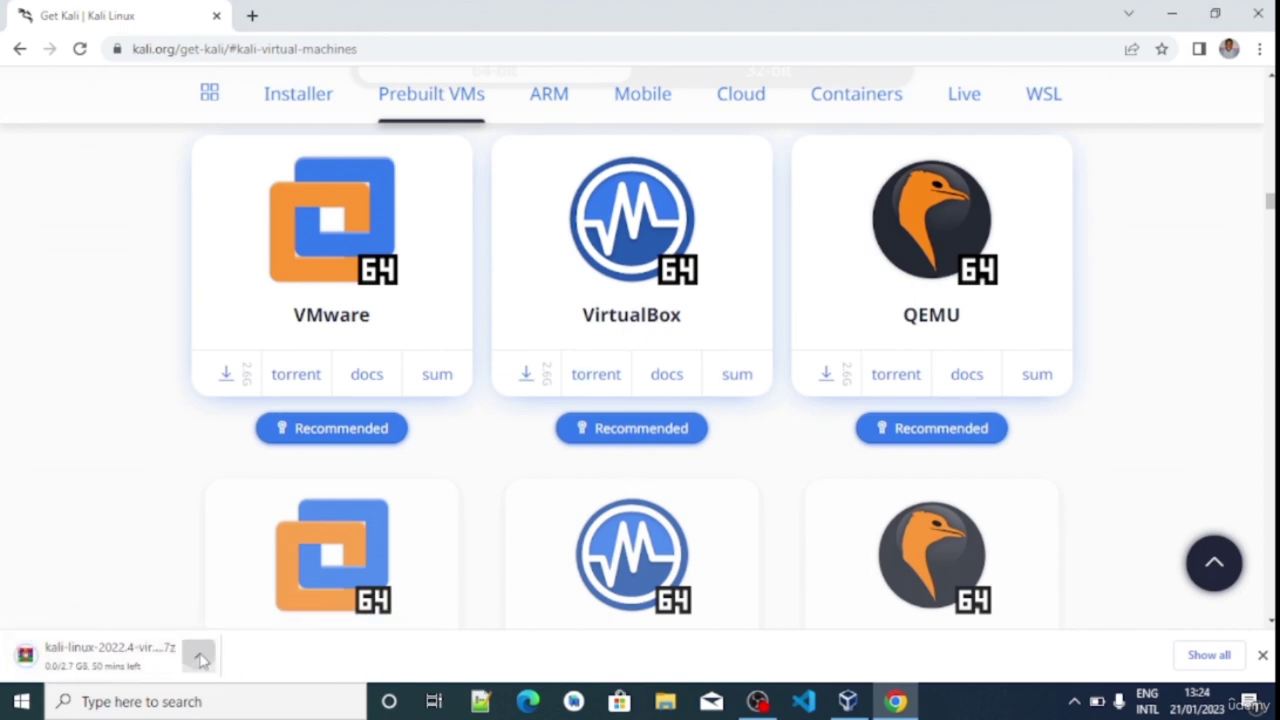
click(198, 652)
click(252, 576)
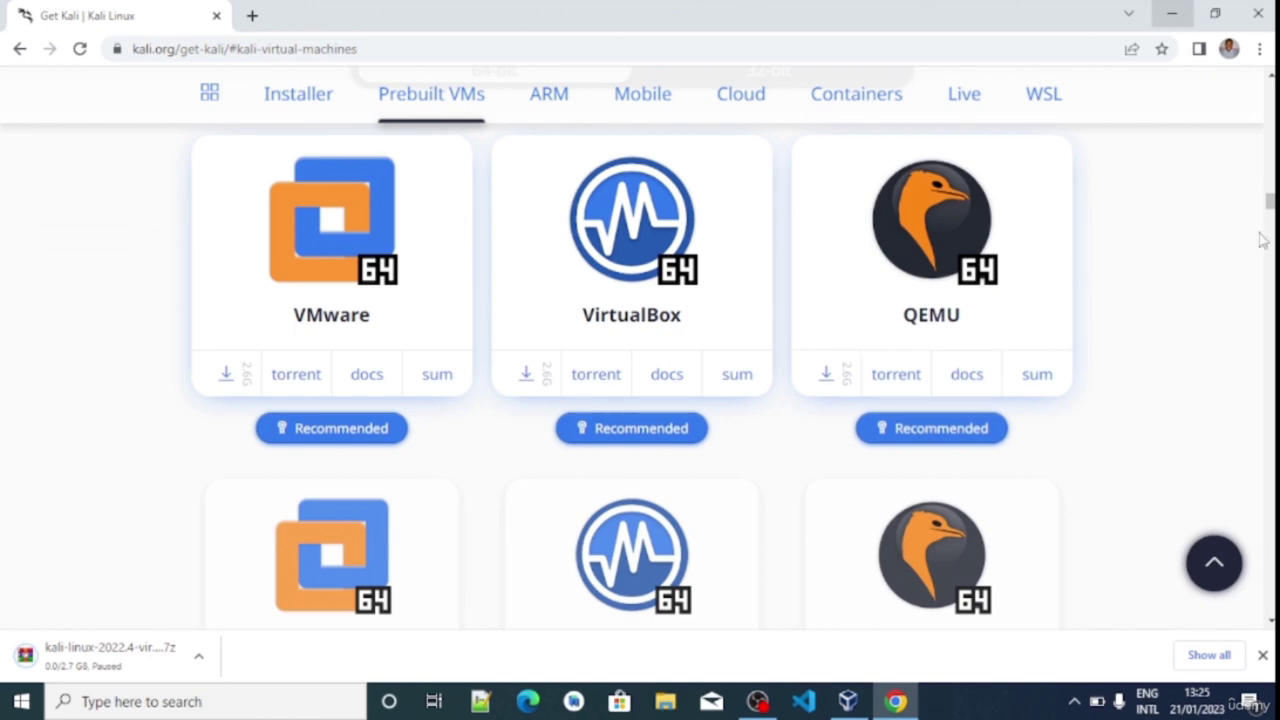
Extract the Kali archive in lab software without replacing files, then open kali-linux-2022.4-virtualbox-amd64
key(super+d)
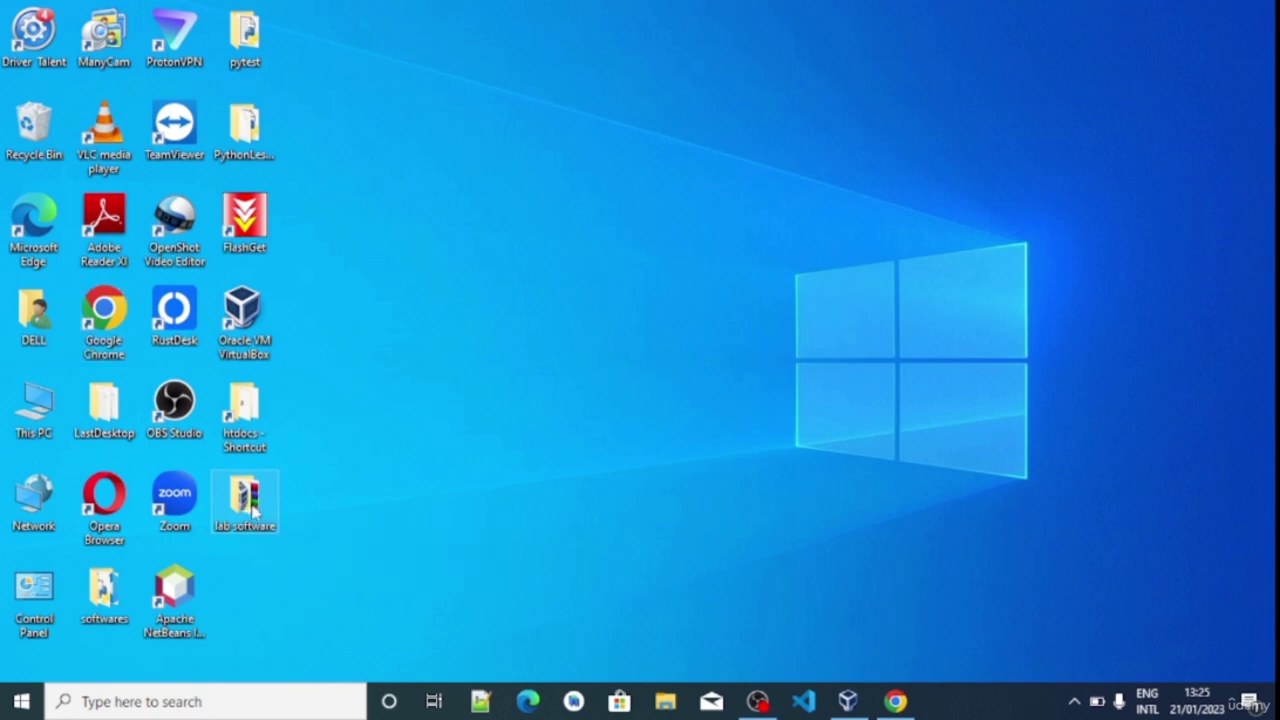
double_click(252, 510)
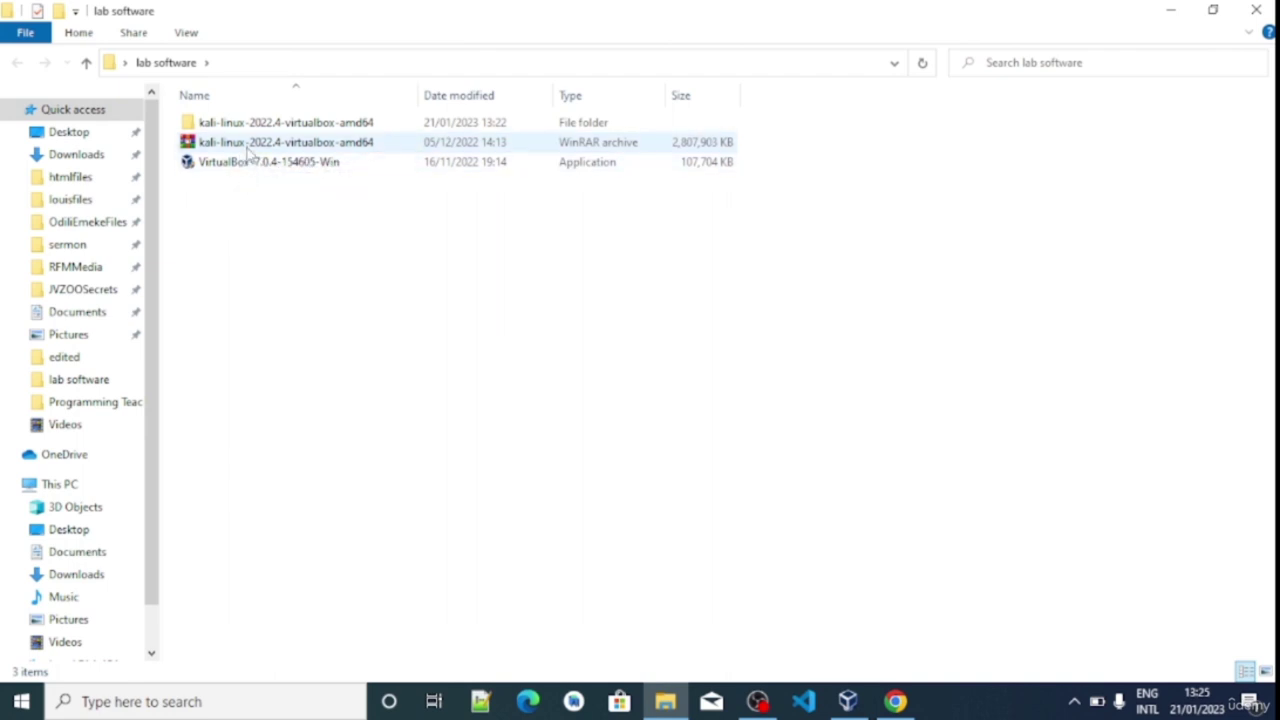
right_click(248, 150)
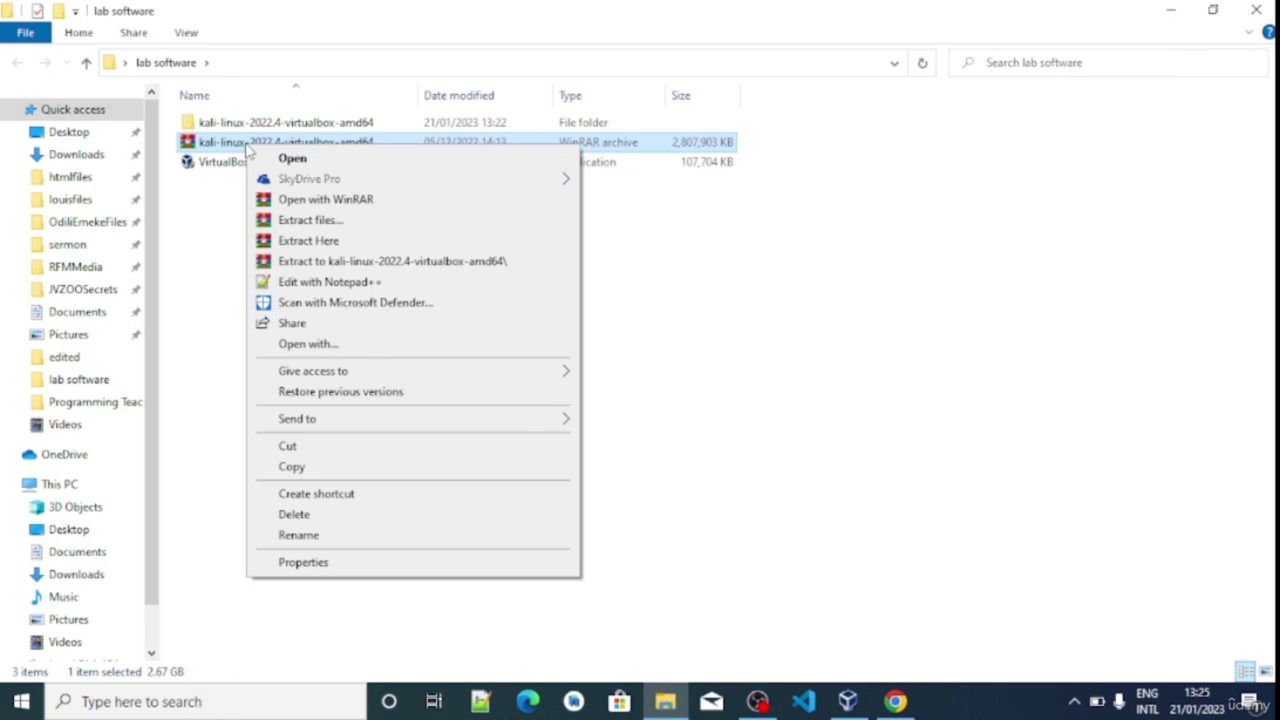
click(314, 243)
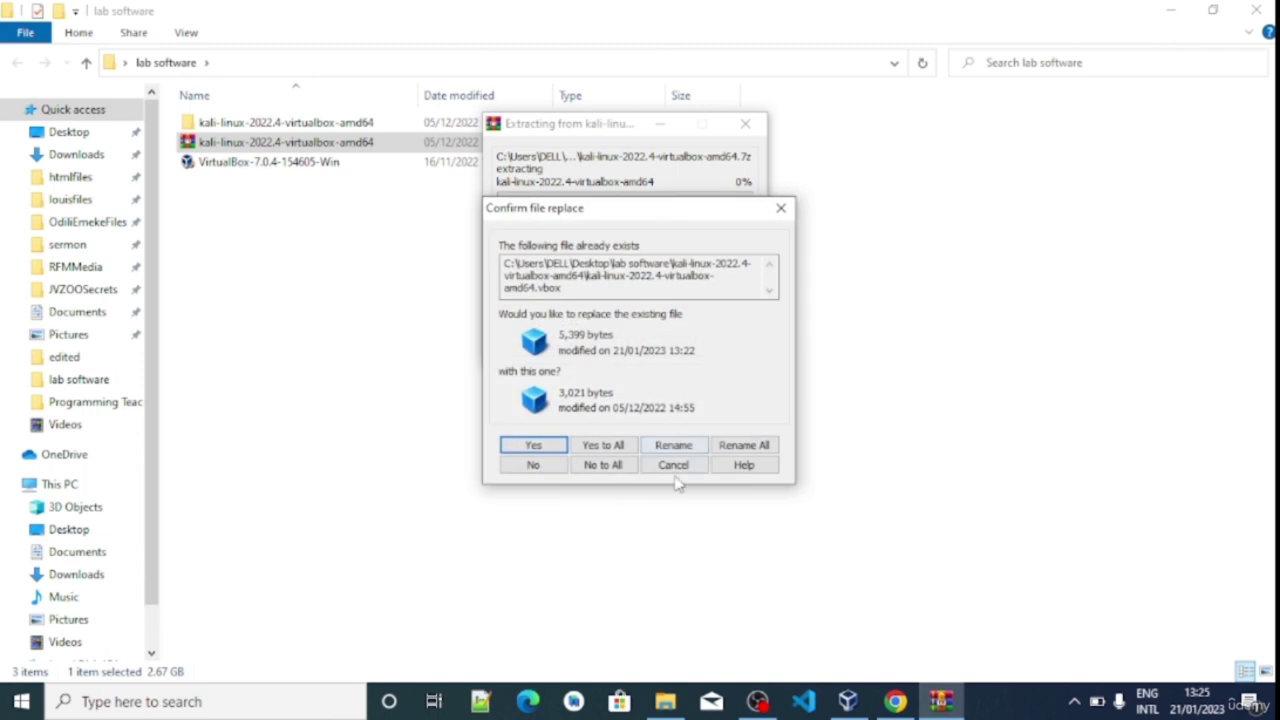
click(673, 465)
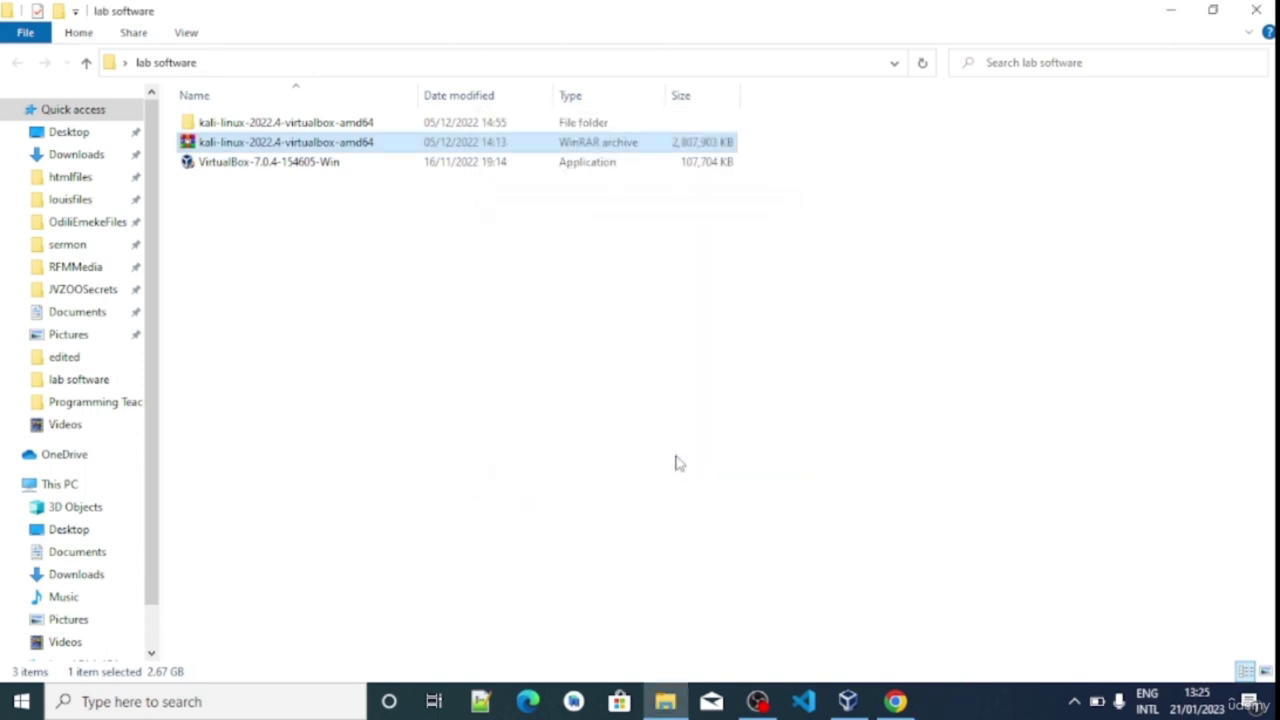
double_click(240, 124)
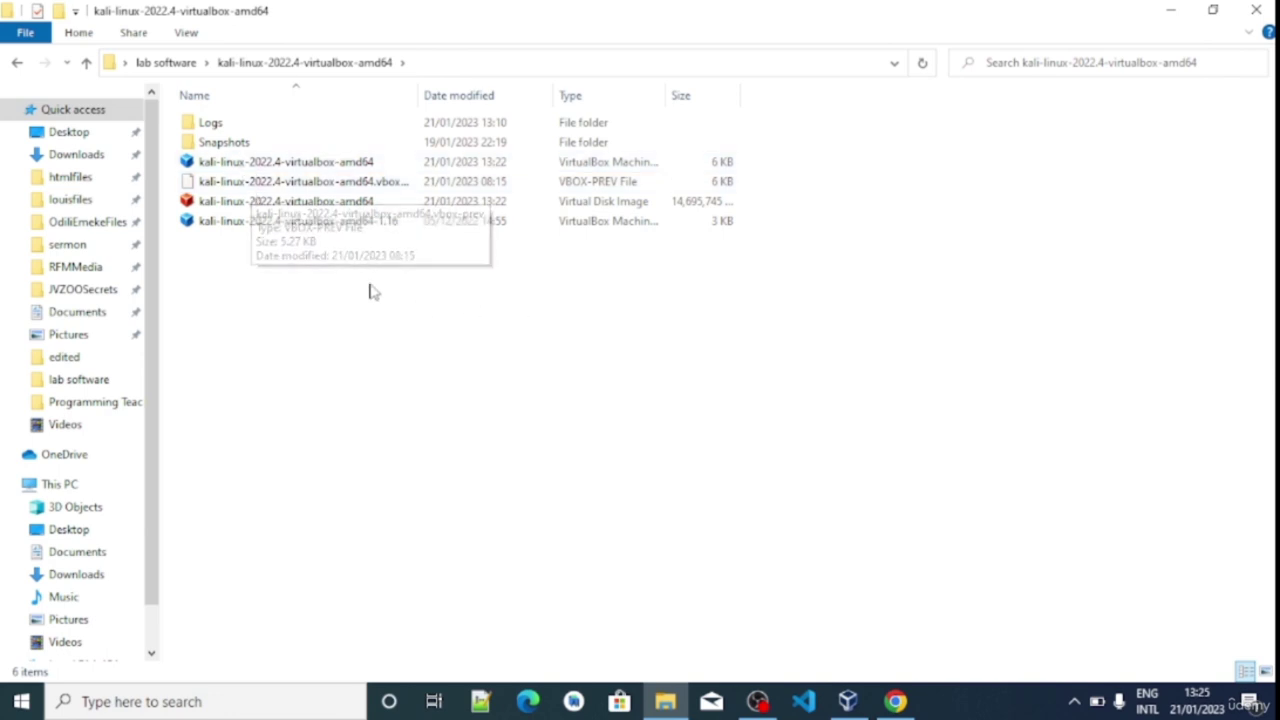
Add the kali-linux-2022.4-virtualbox-amd64 .vbox file from Desktop's lab software folder to VirtualBox
click(848, 701)
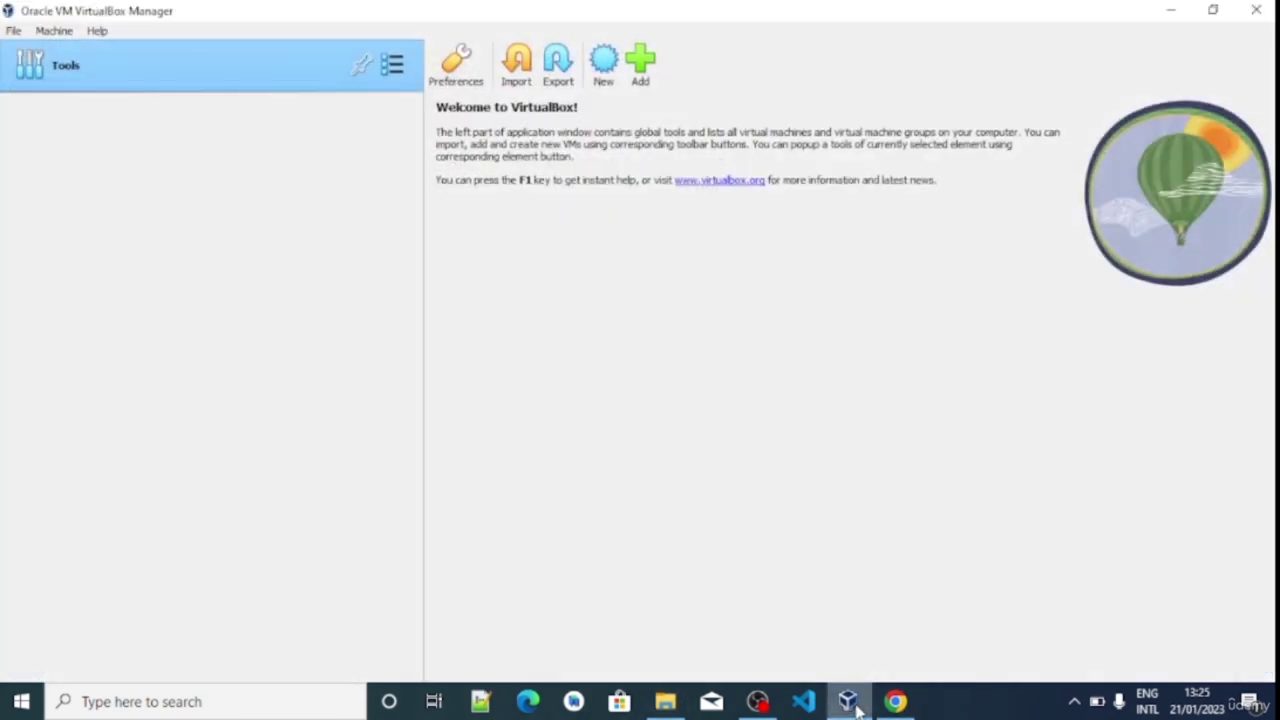
click(641, 64)
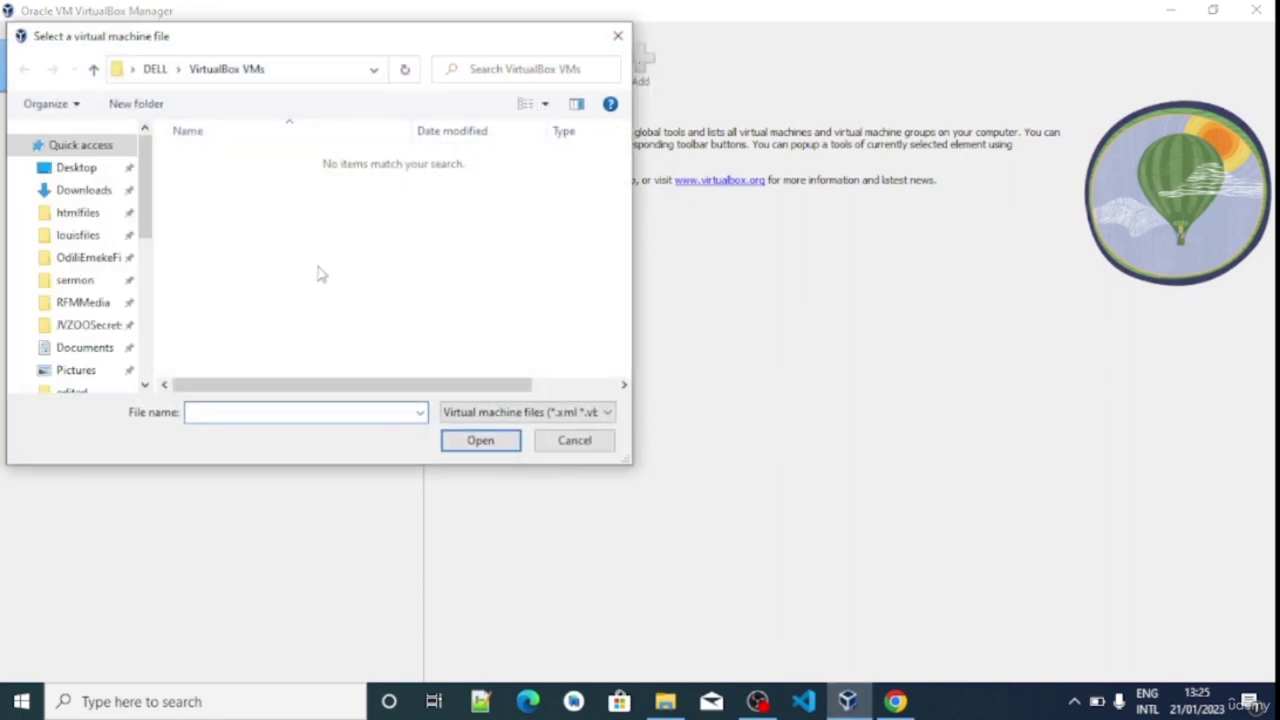
click(84, 170)
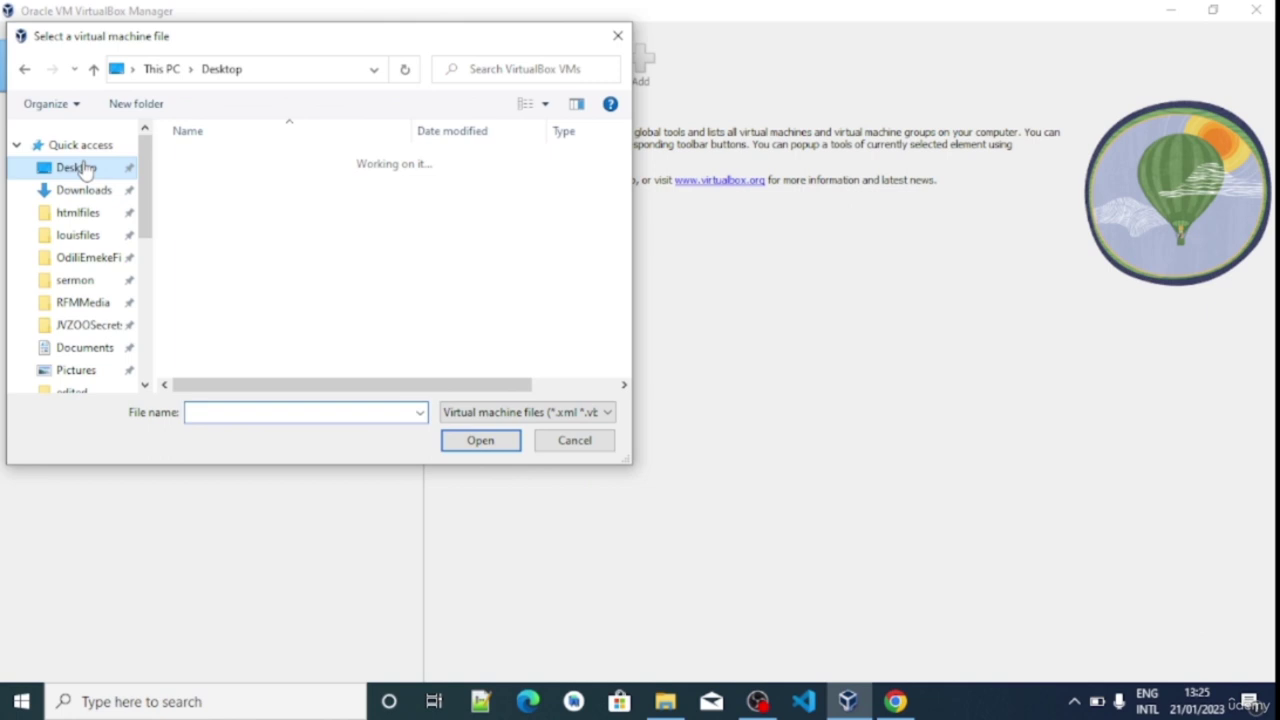
click(213, 162)
double_click(213, 162)
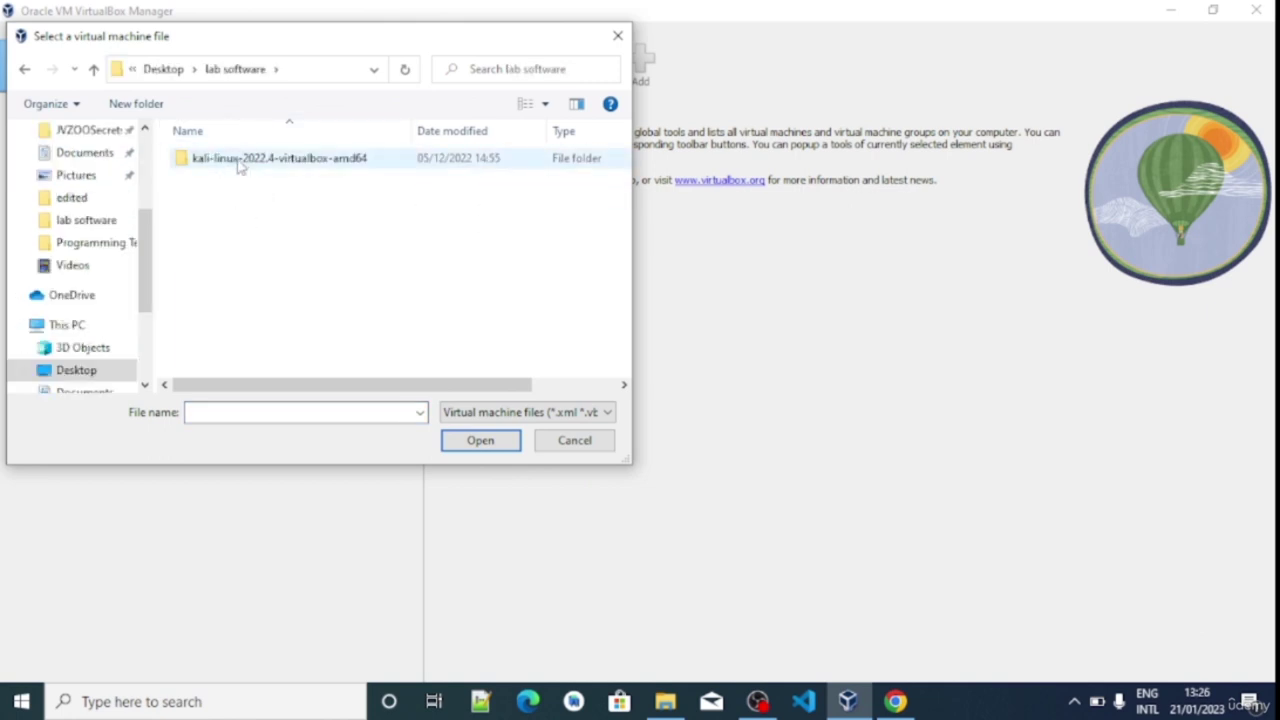
click(237, 168)
double_click(237, 168)
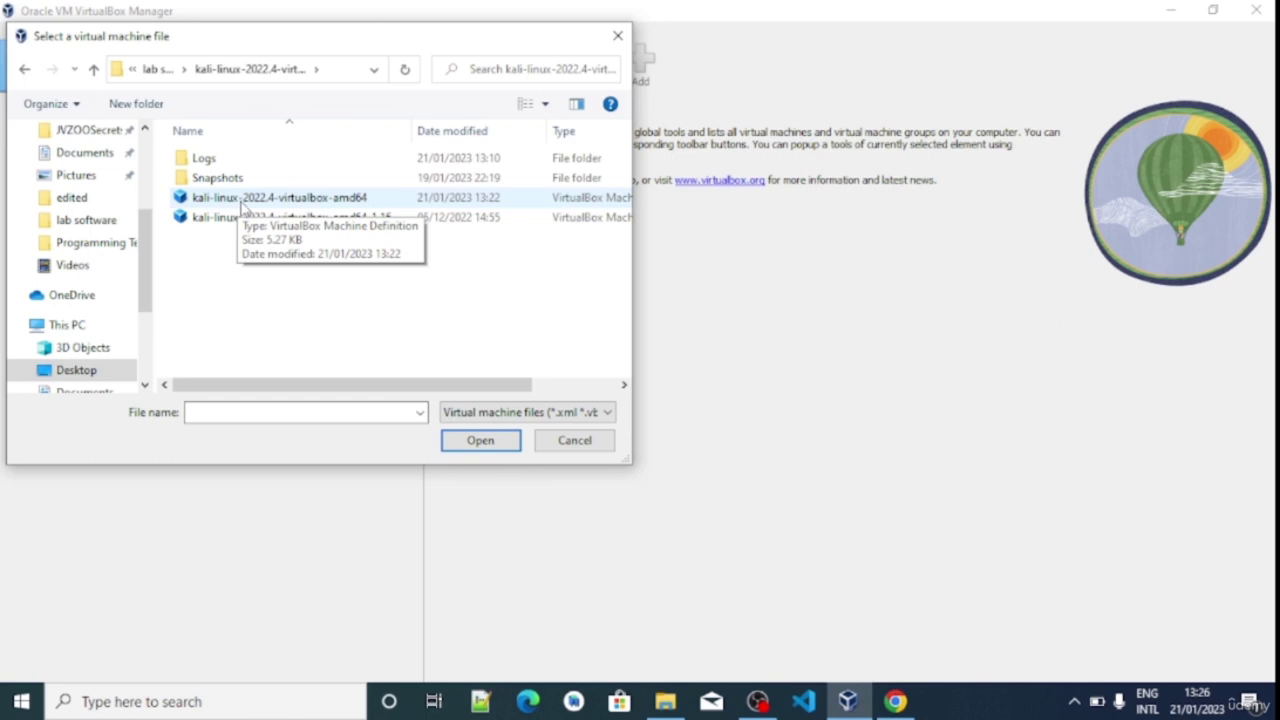
double_click(243, 205)
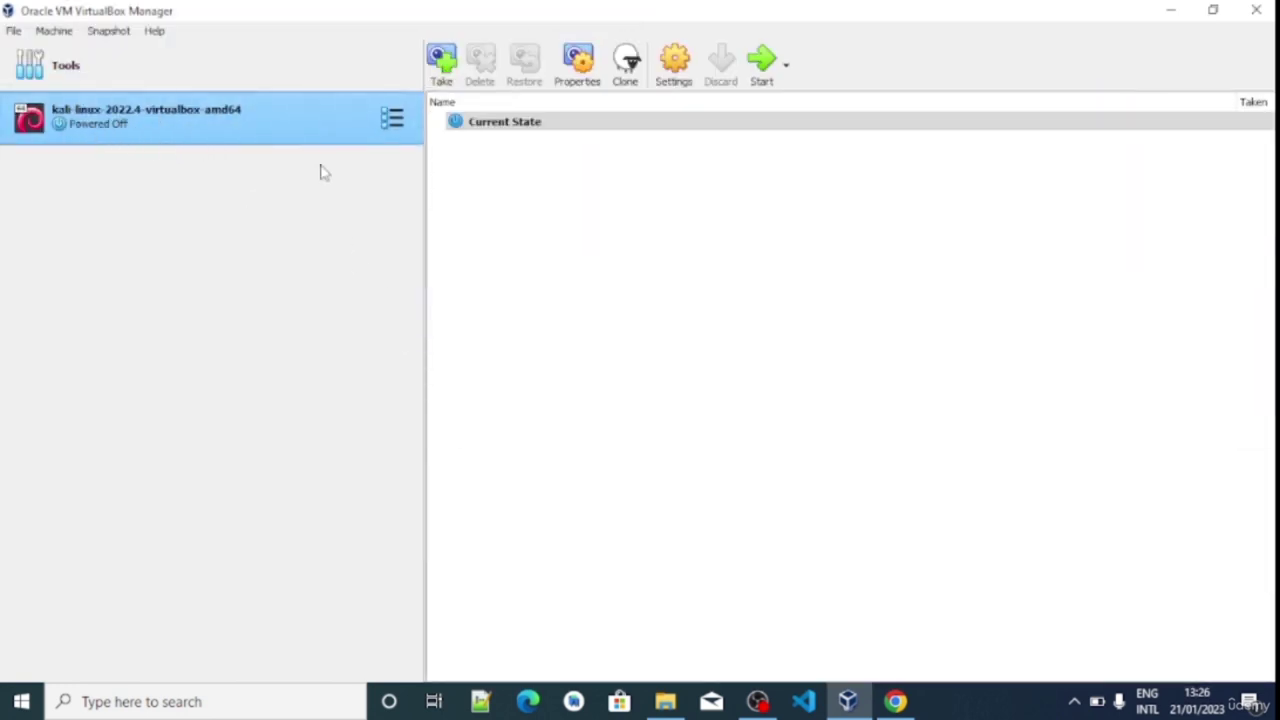
Browse the kali-linux VM's General, System and Display settings, discard the edits, then start it
click(674, 60)
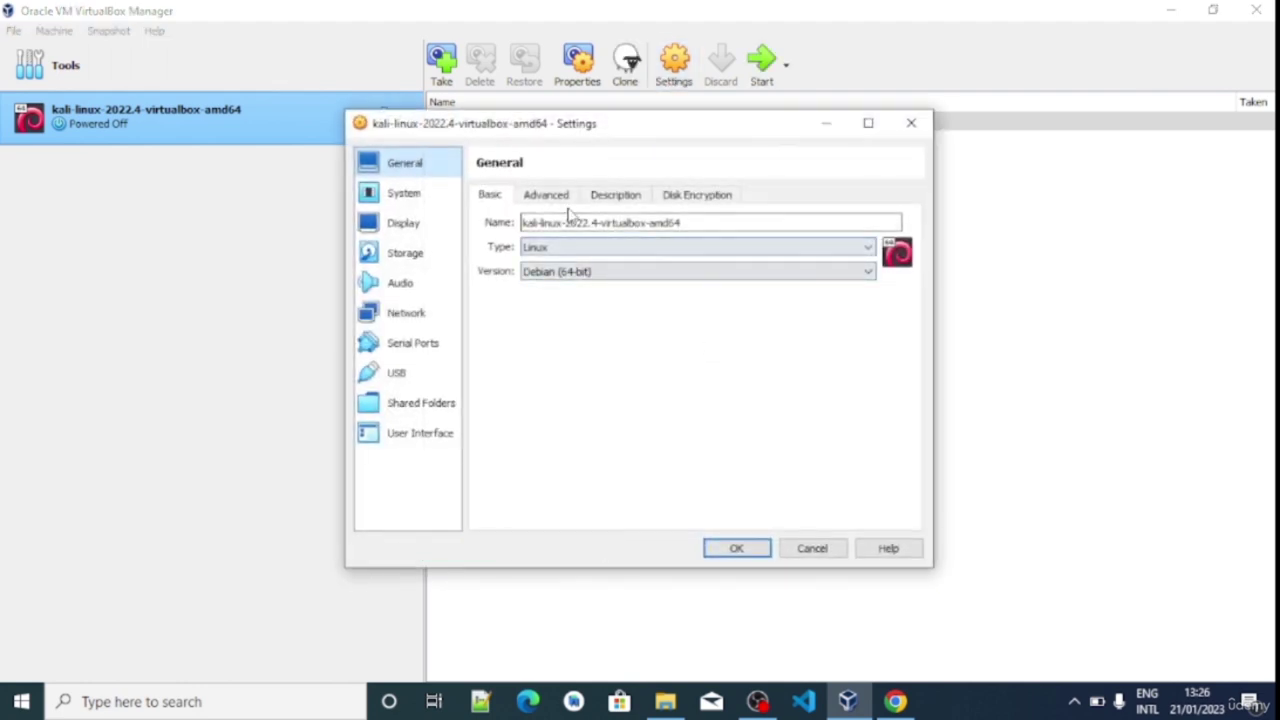
click(701, 223)
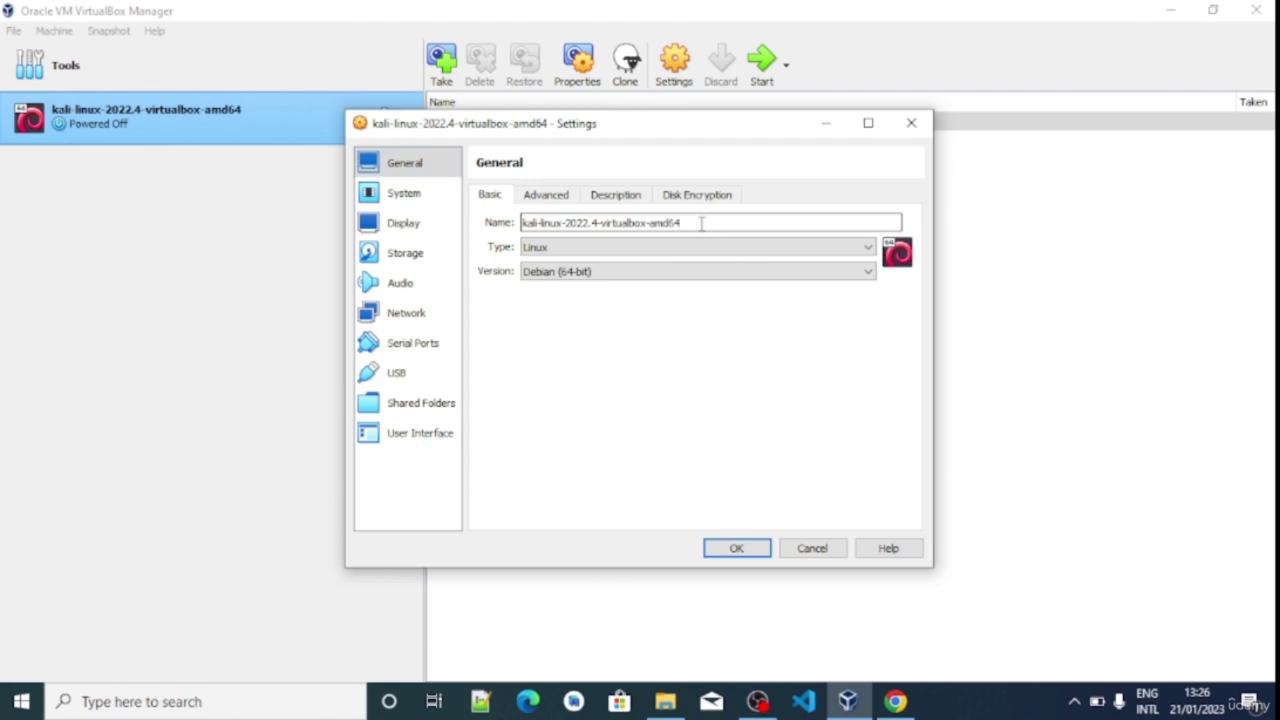
key(BackSpace)
key(BackSpace)
key(BackSpace)
key(BackSpace)
key(BackSpace)
key(BackSpace)
key(BackSpace)
key(BackSpace)
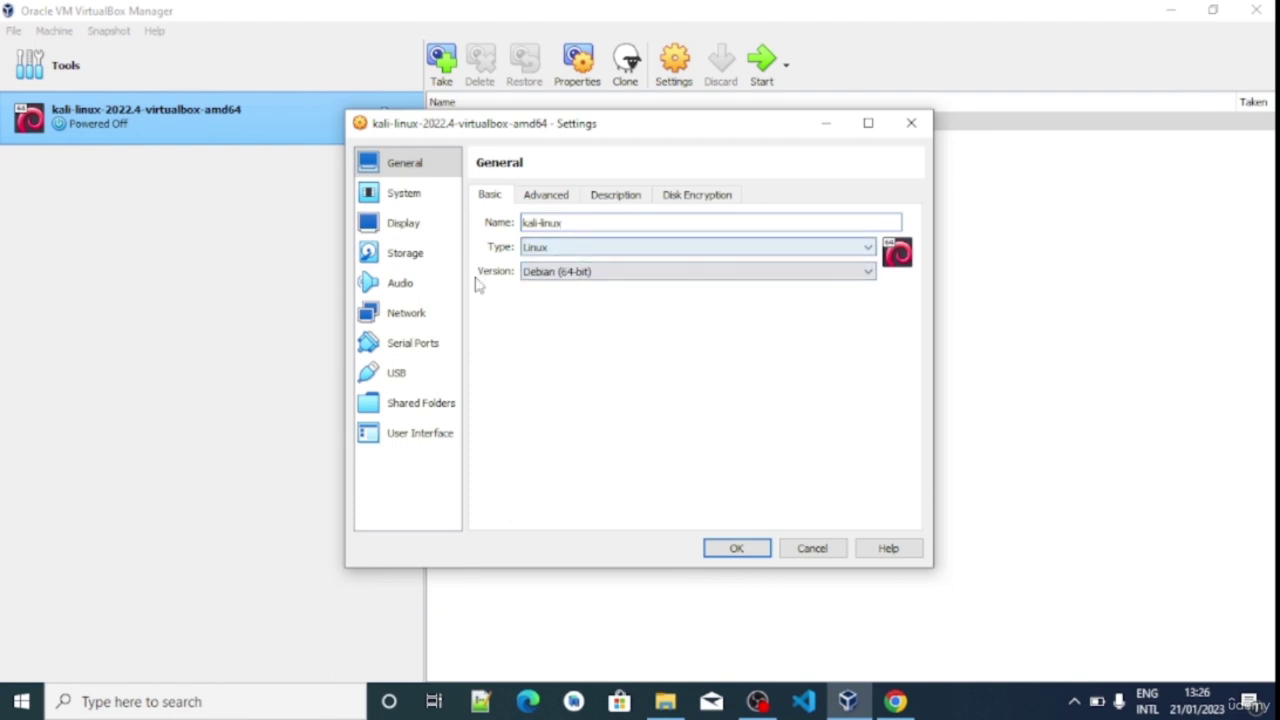
click(410, 200)
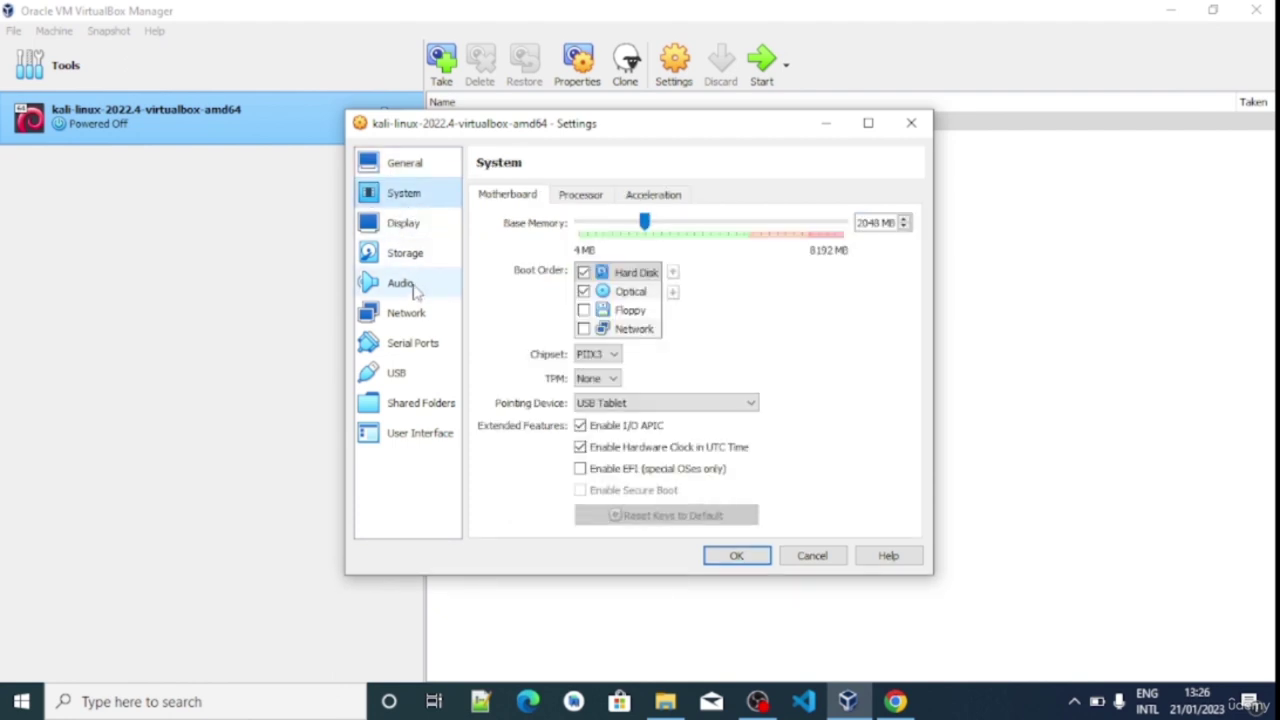
click(414, 225)
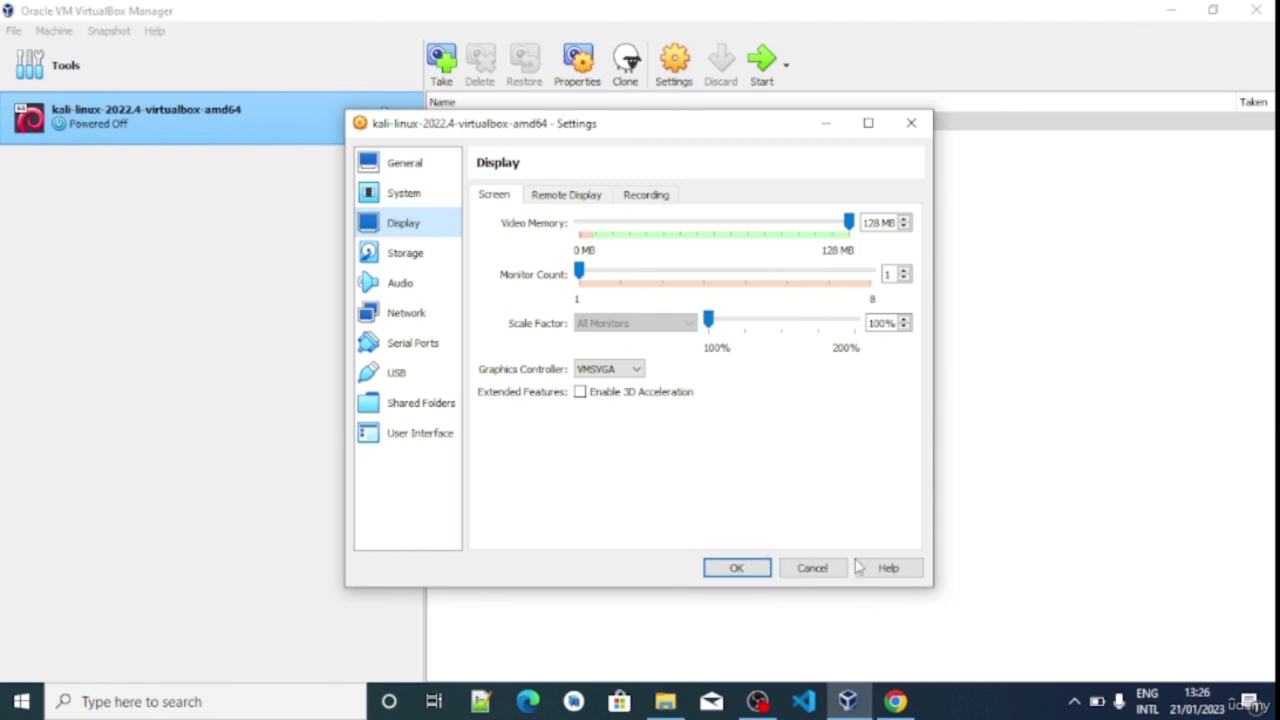
click(812, 568)
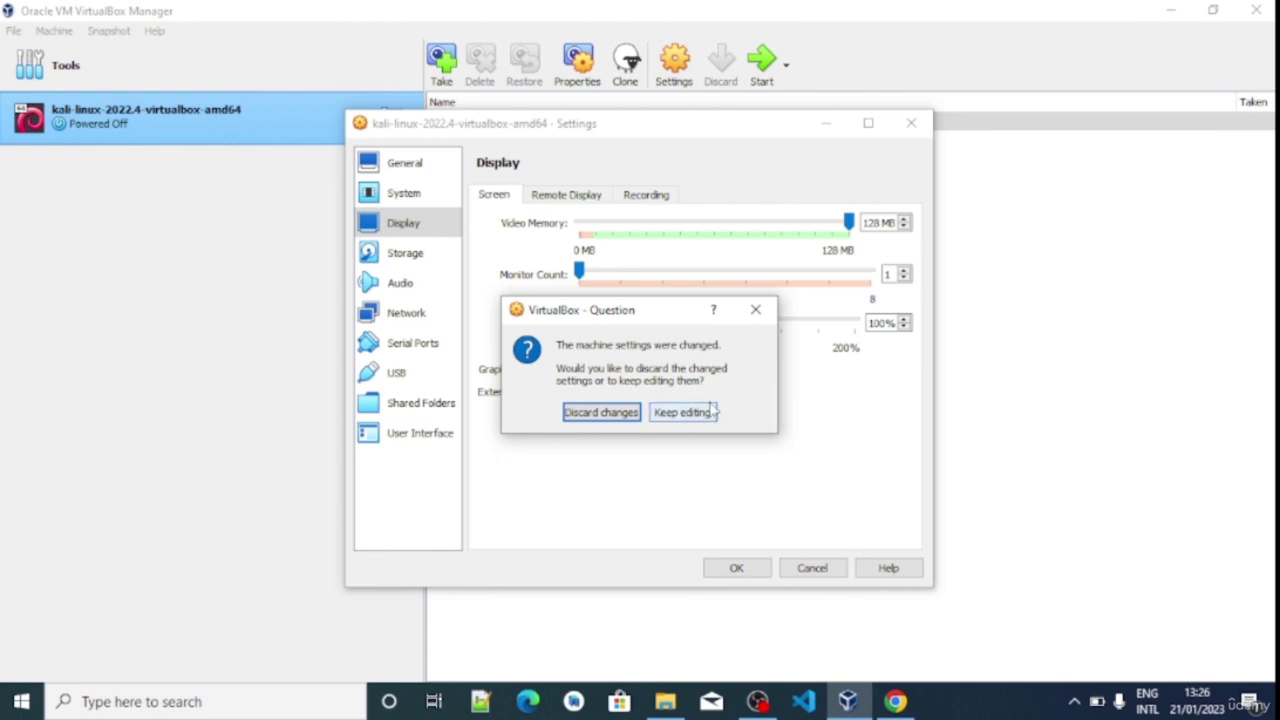
click(622, 421)
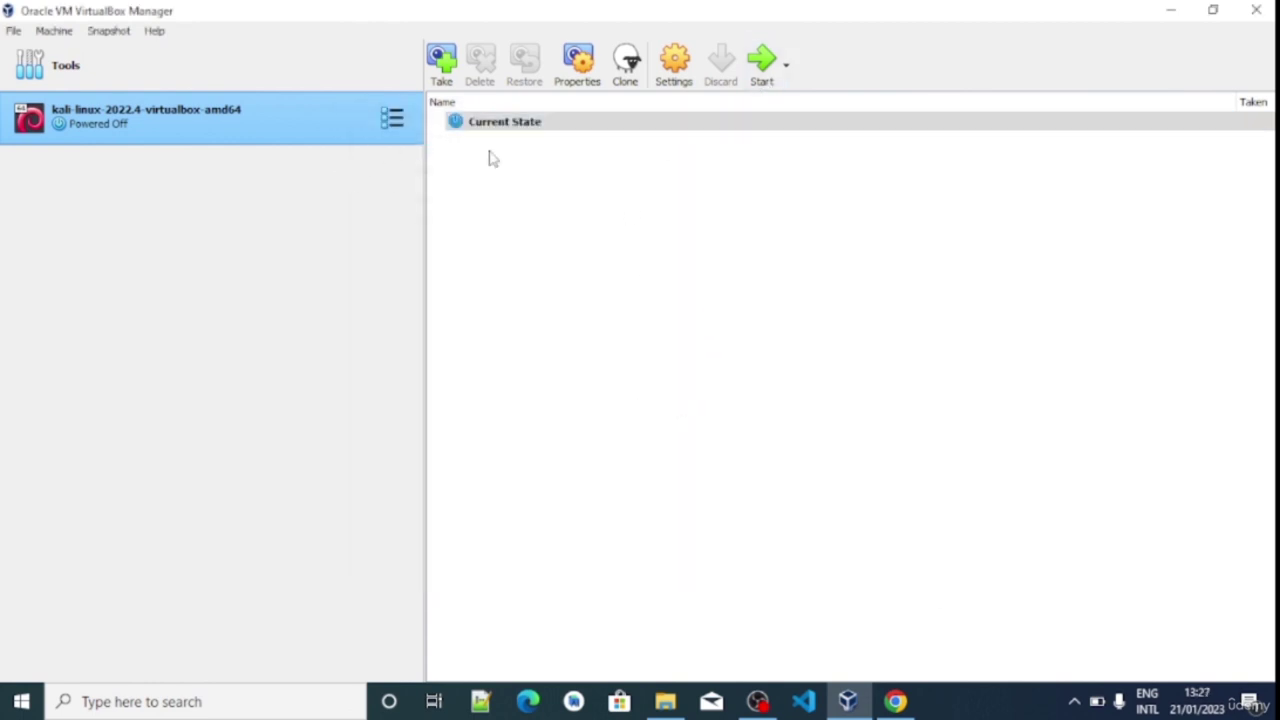
click(760, 72)
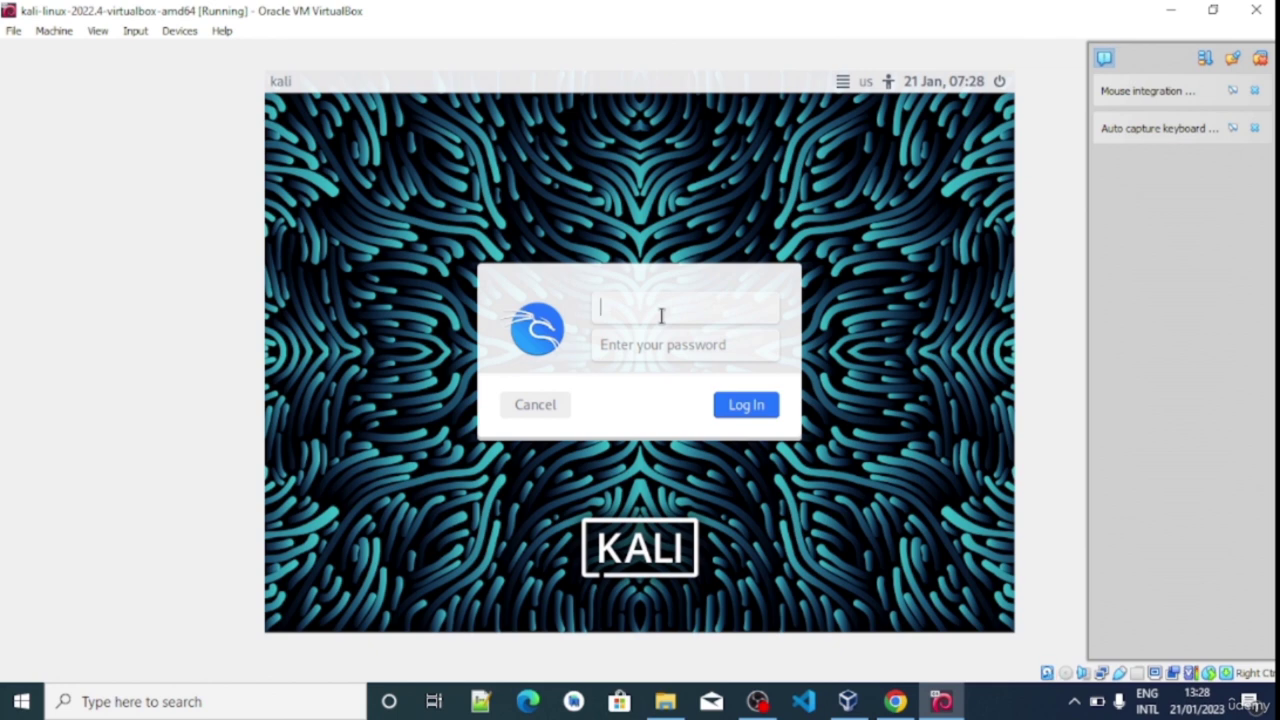
Log in with the Kali username and password, then dismiss the keyboard and mouse notices
text(kali)
key(Tab)
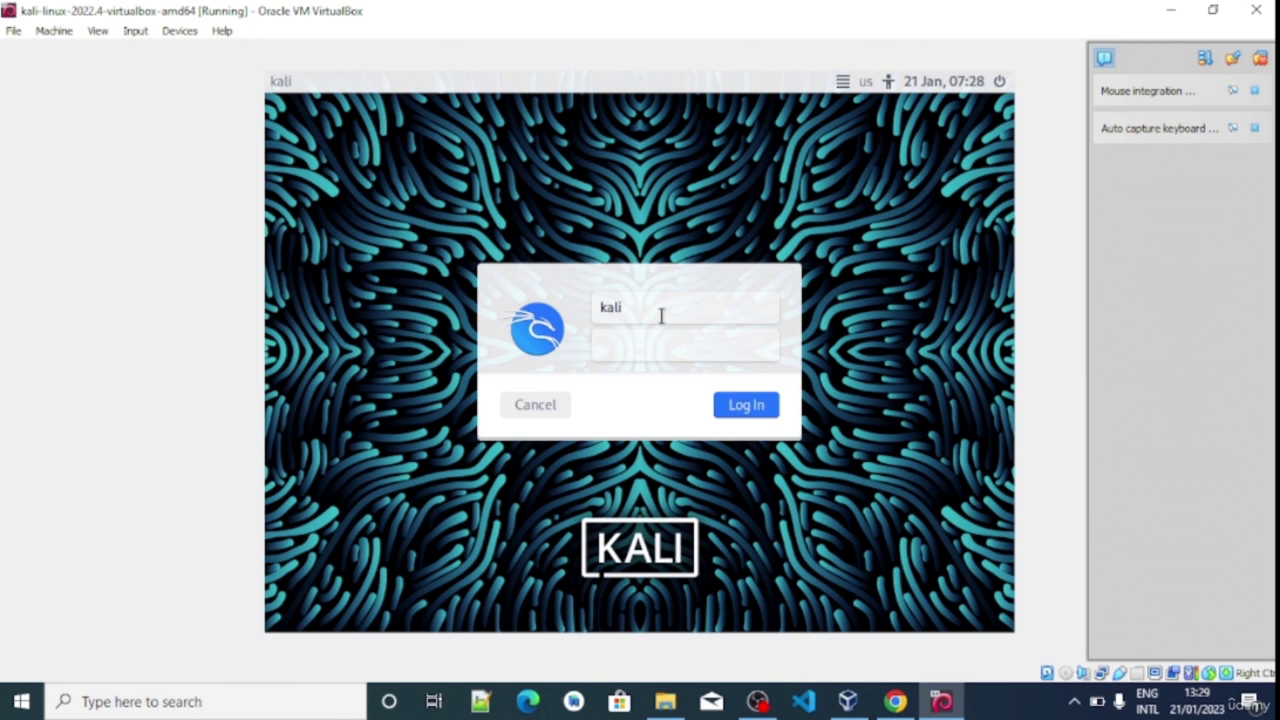
text(kali)
click(772, 410)
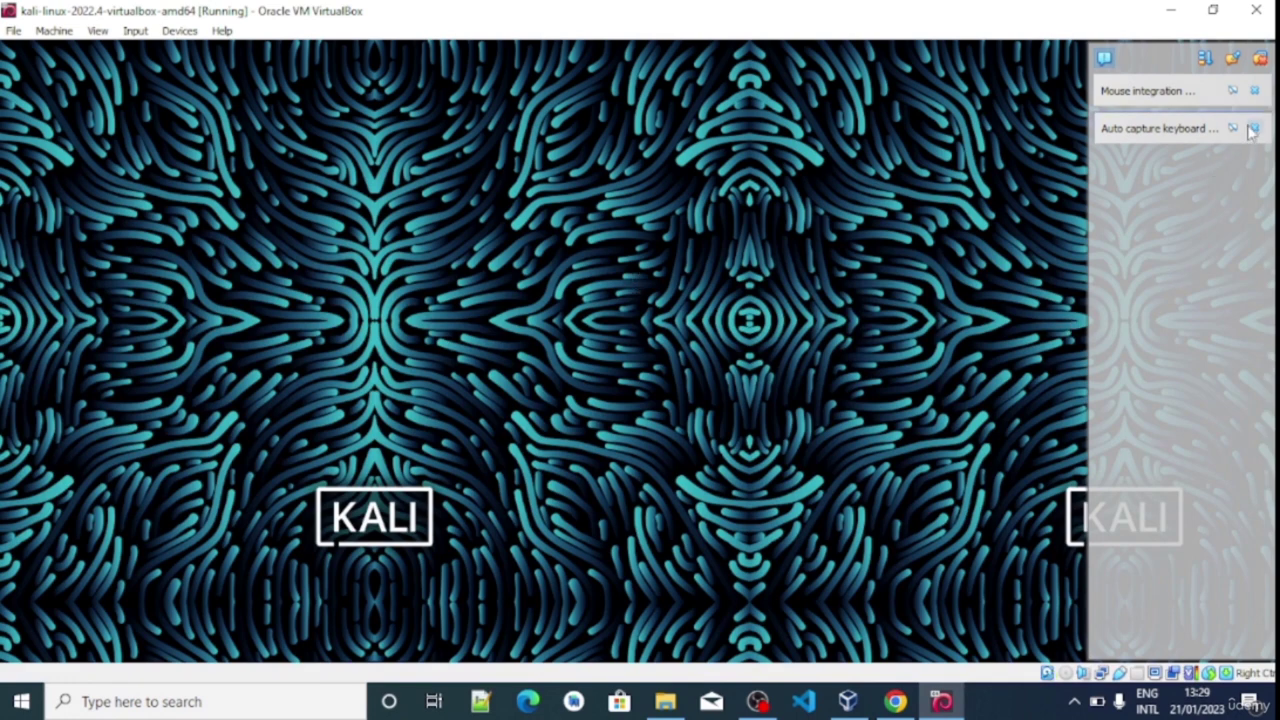
click(1251, 130)
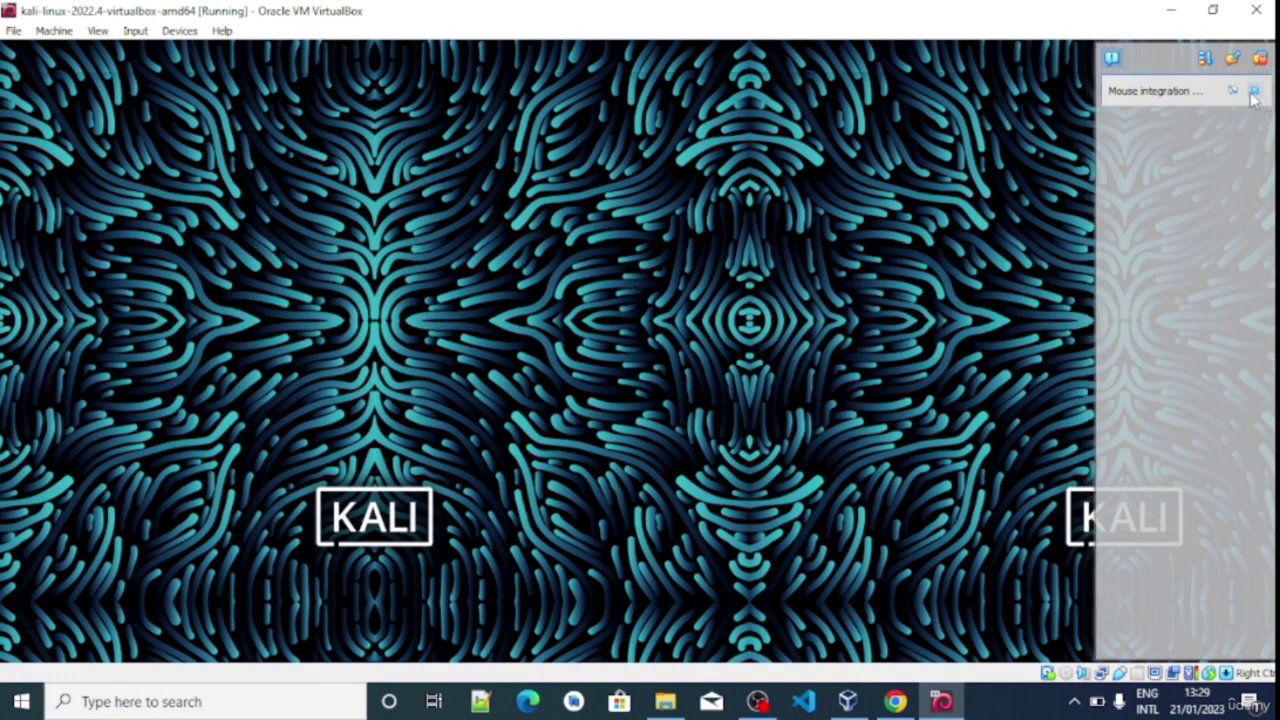
click(1254, 91)
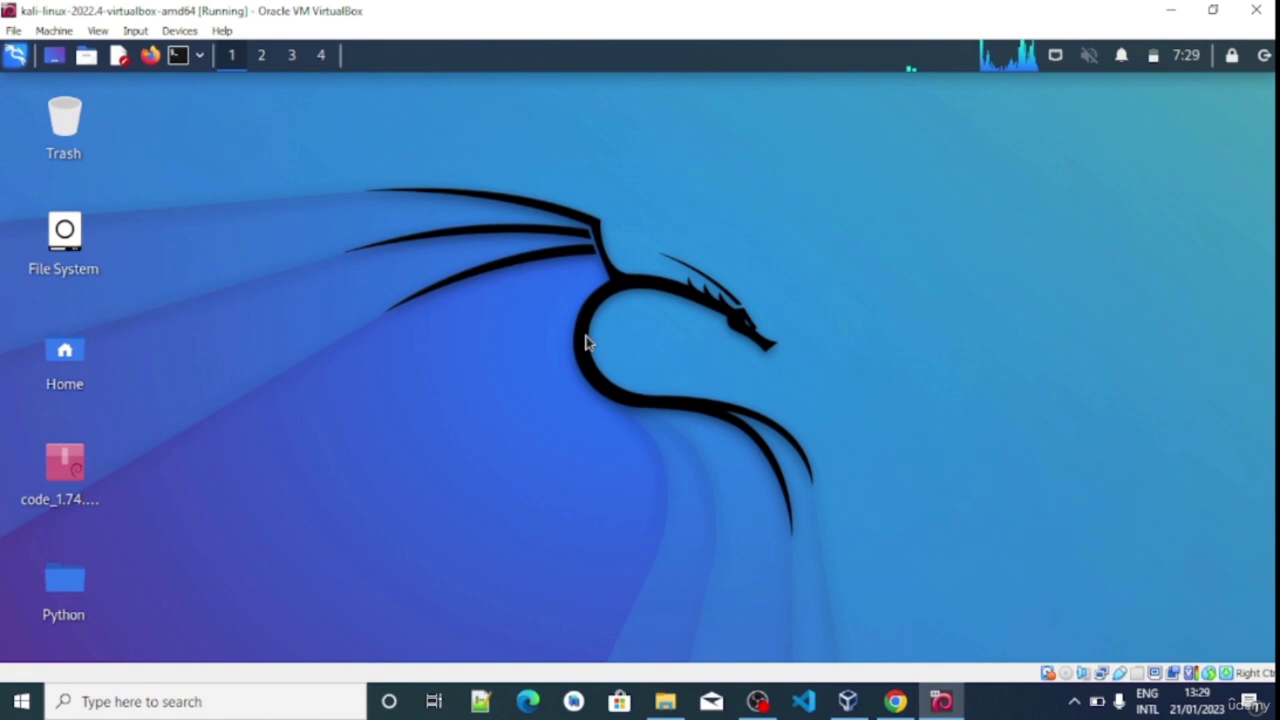
Open and close a Kali terminal, then close the Firefox window showing the VS Code docs
key(ctrl+alt+t)
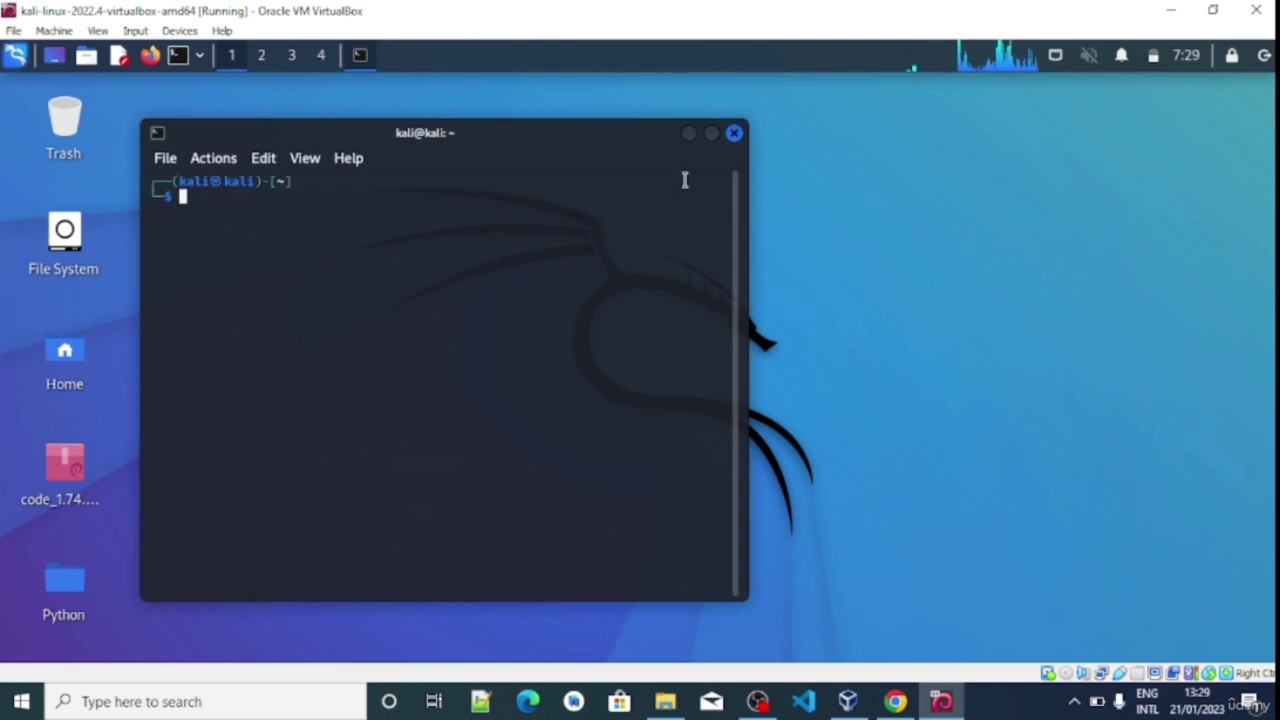
click(734, 135)
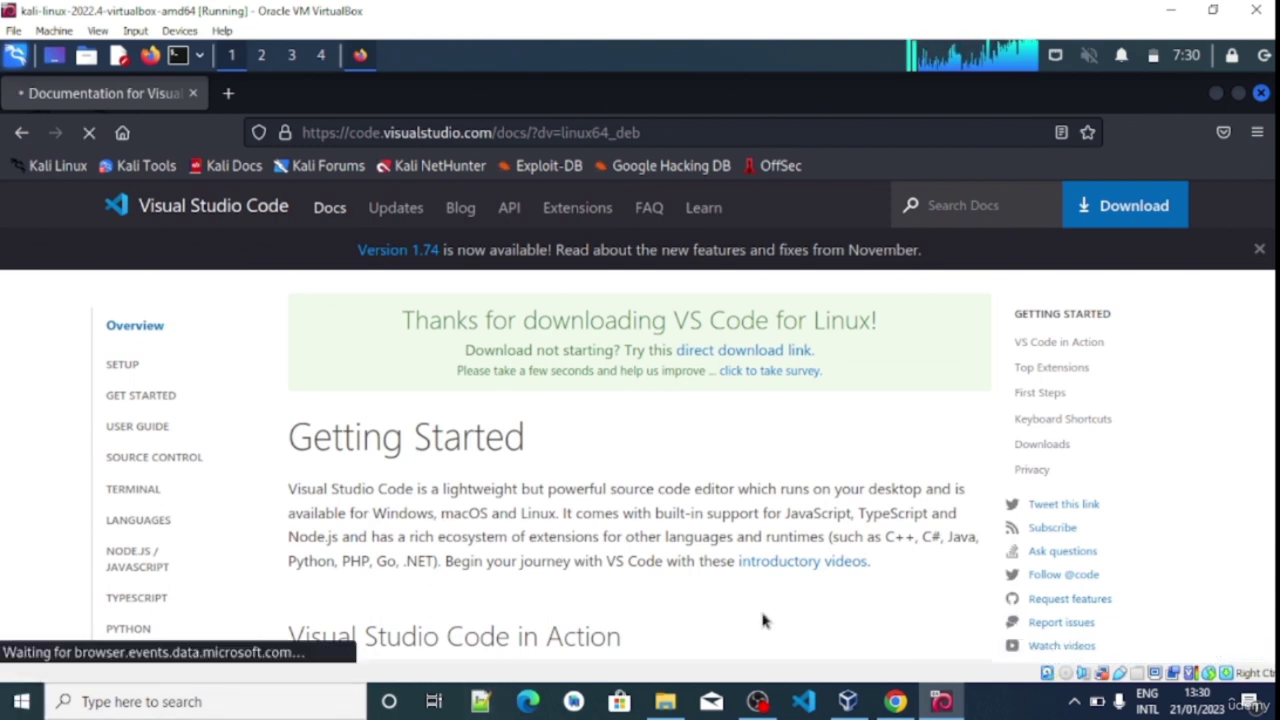
click(1077, 708)
click(1077, 708)
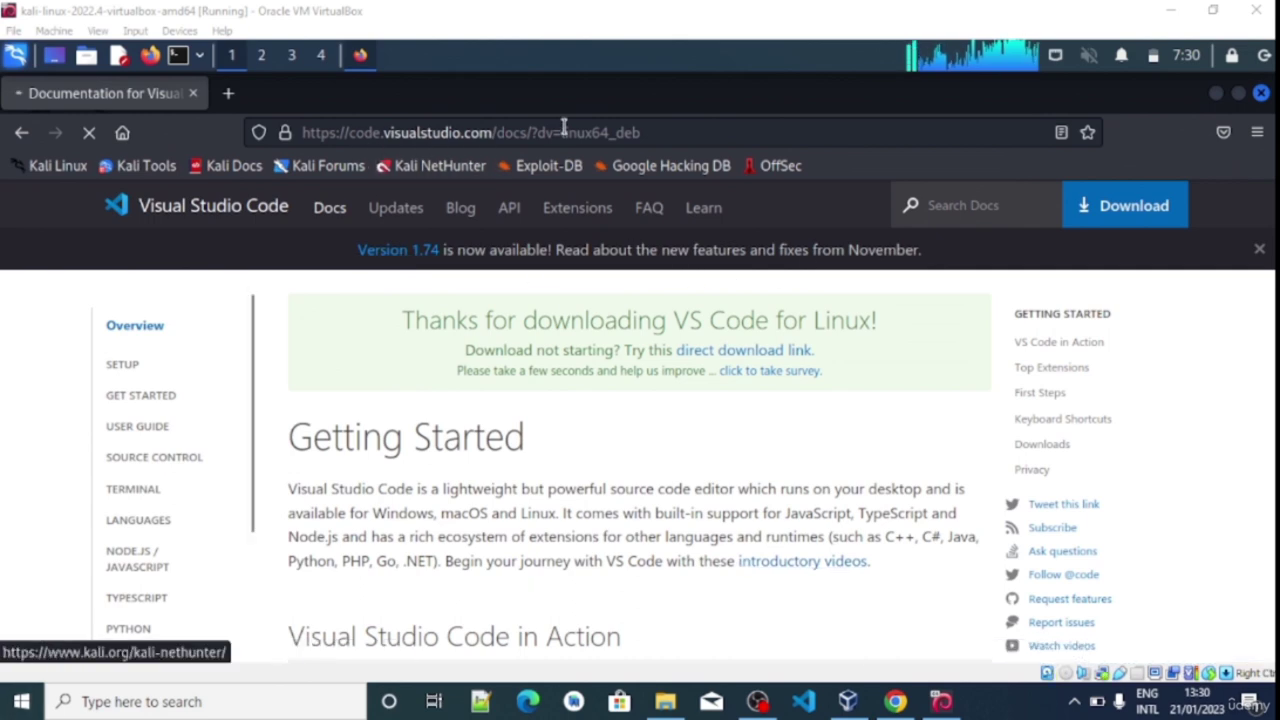
click(1259, 95)
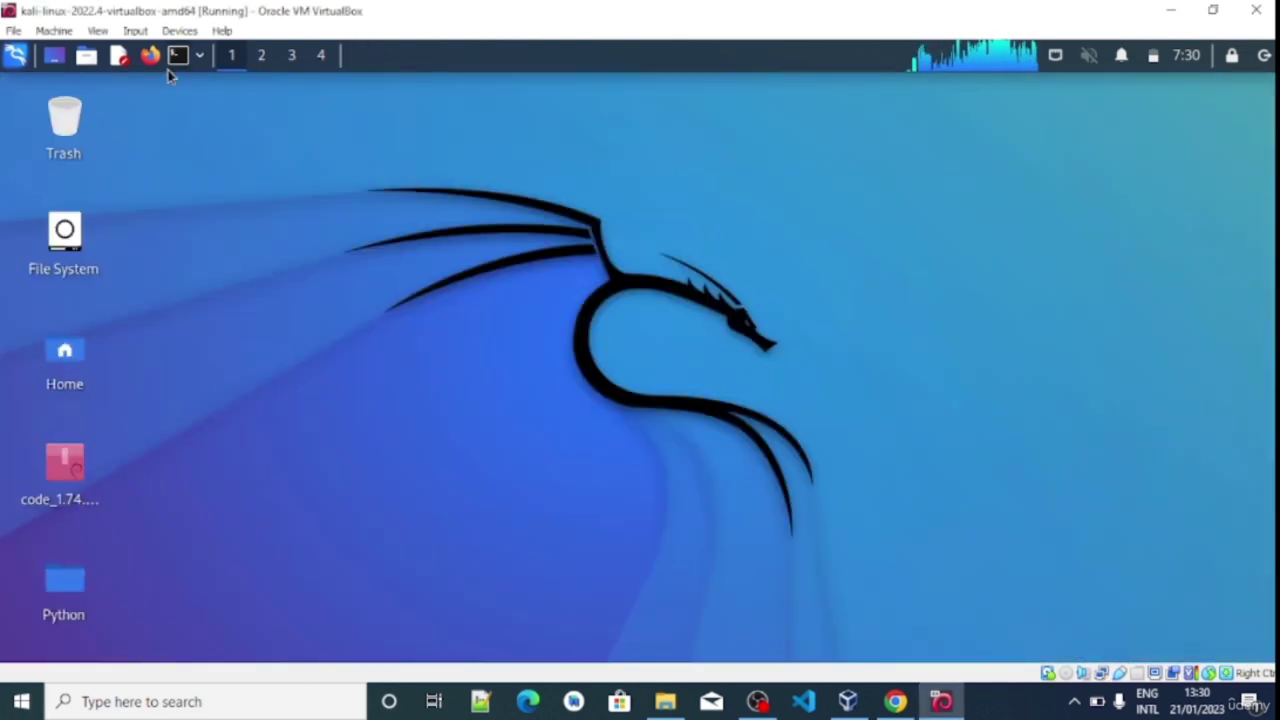
Launch and close an empty Mousepad editor from the panel, then bring up the desktop context menu
click(196, 60)
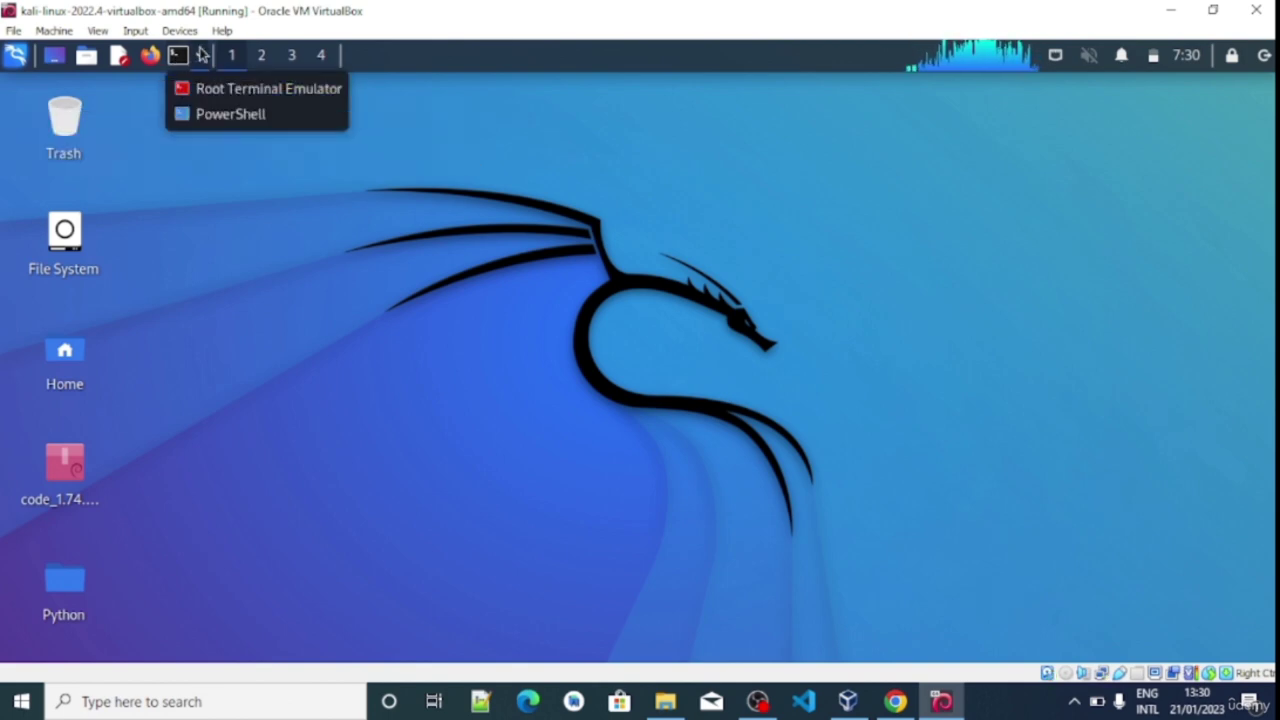
click(119, 55)
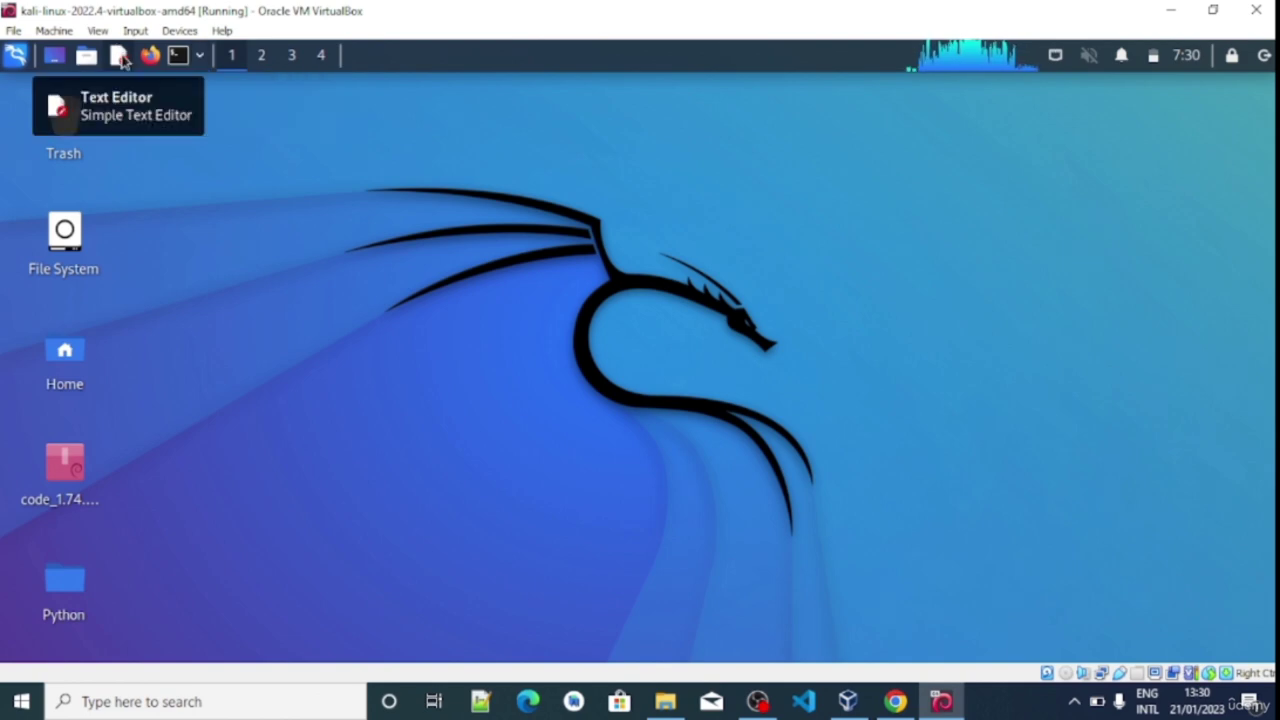
click(122, 58)
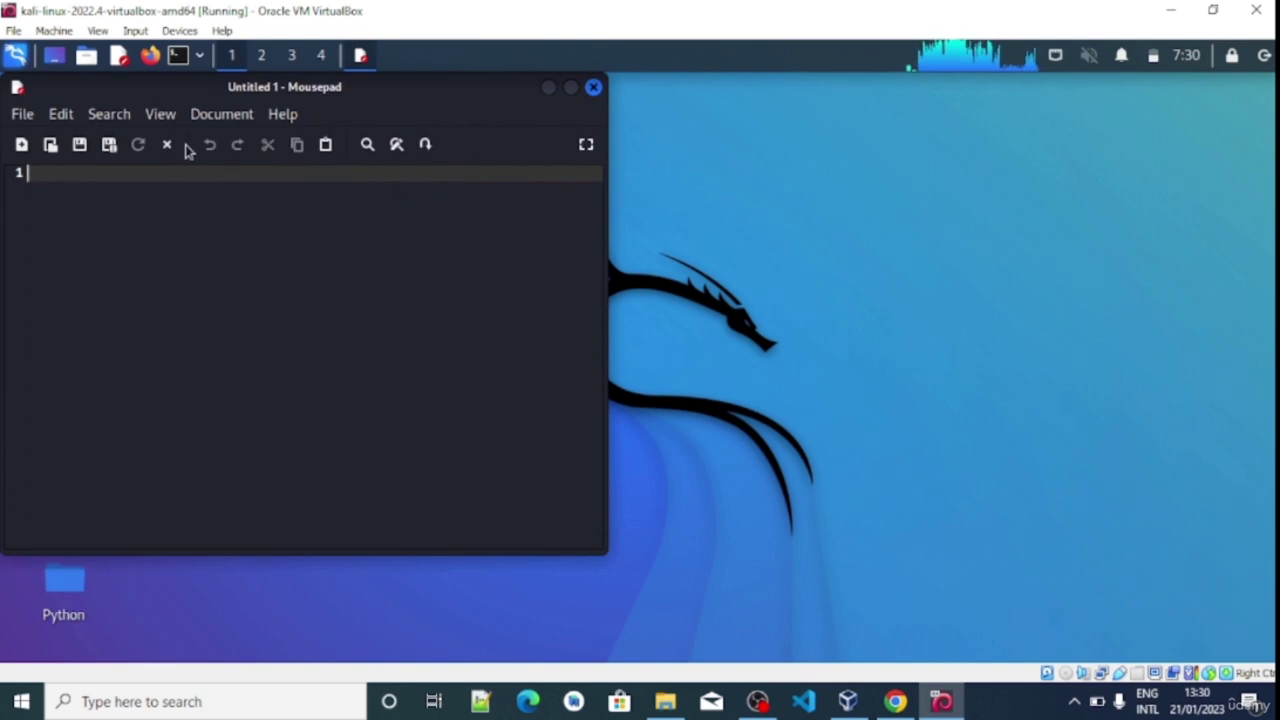
click(593, 88)
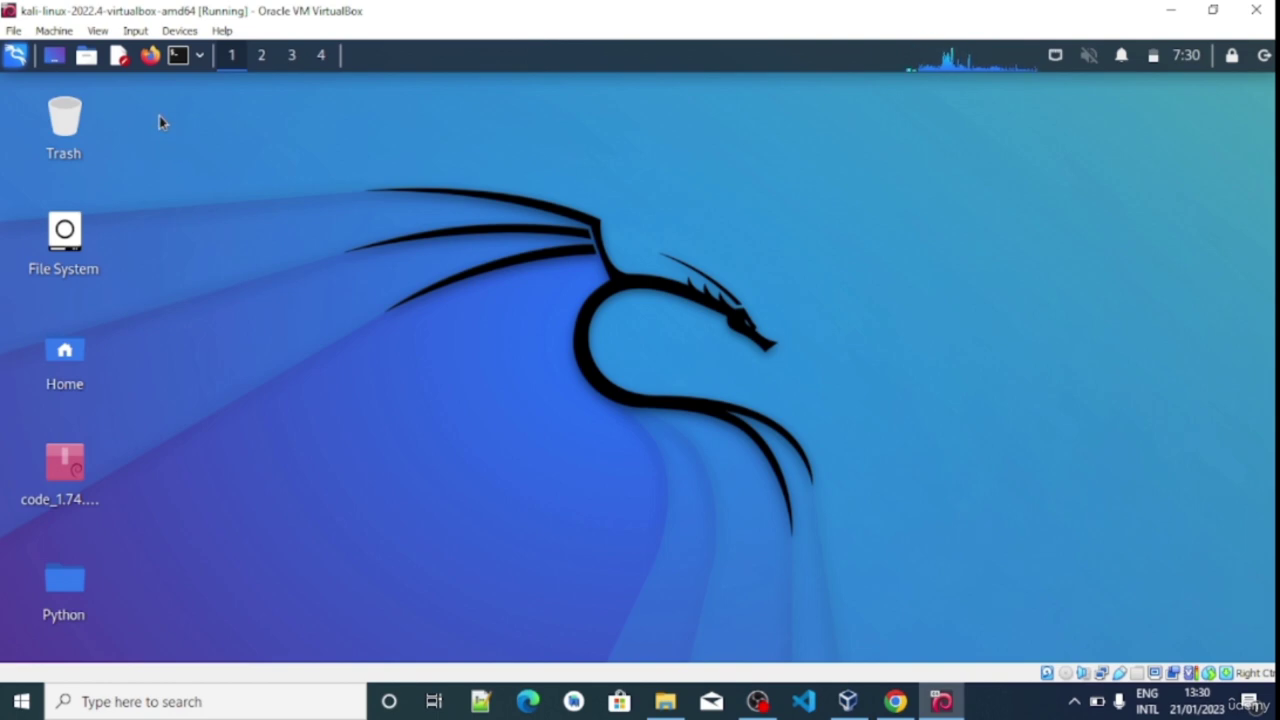
right_click(175, 127)
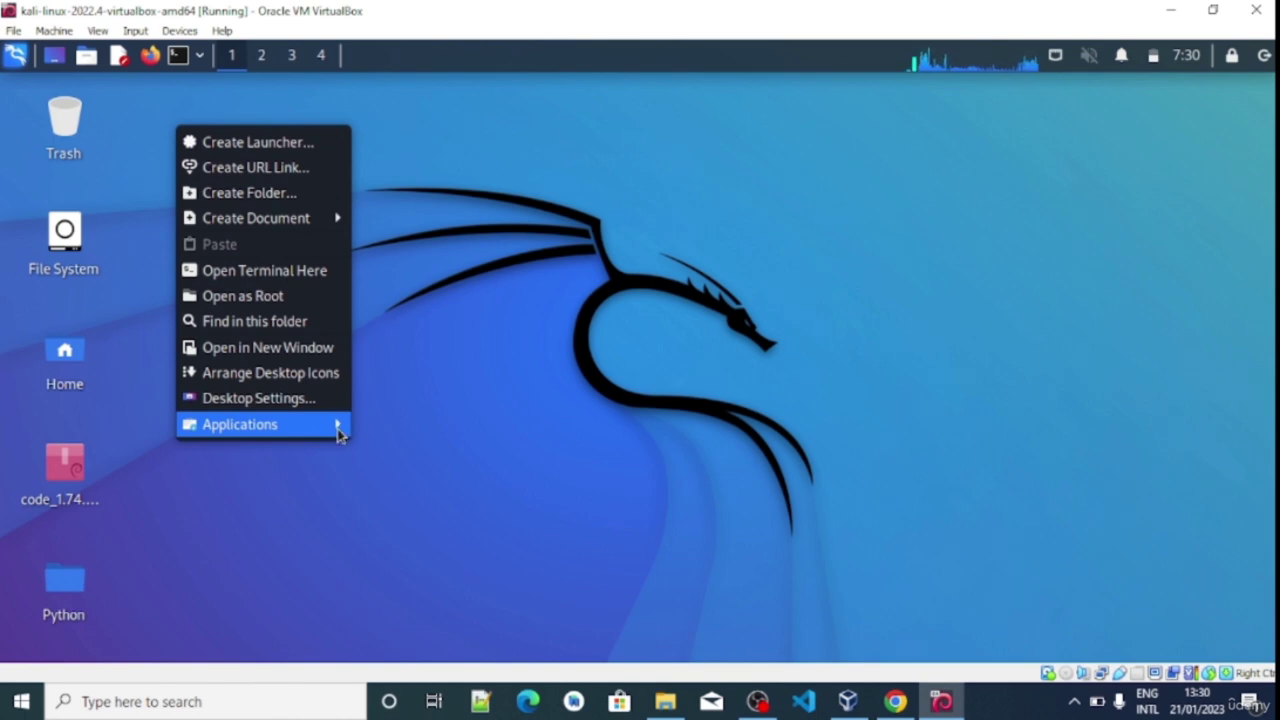
Open the Kali applications list, then close the desktop menus
click(337, 428)
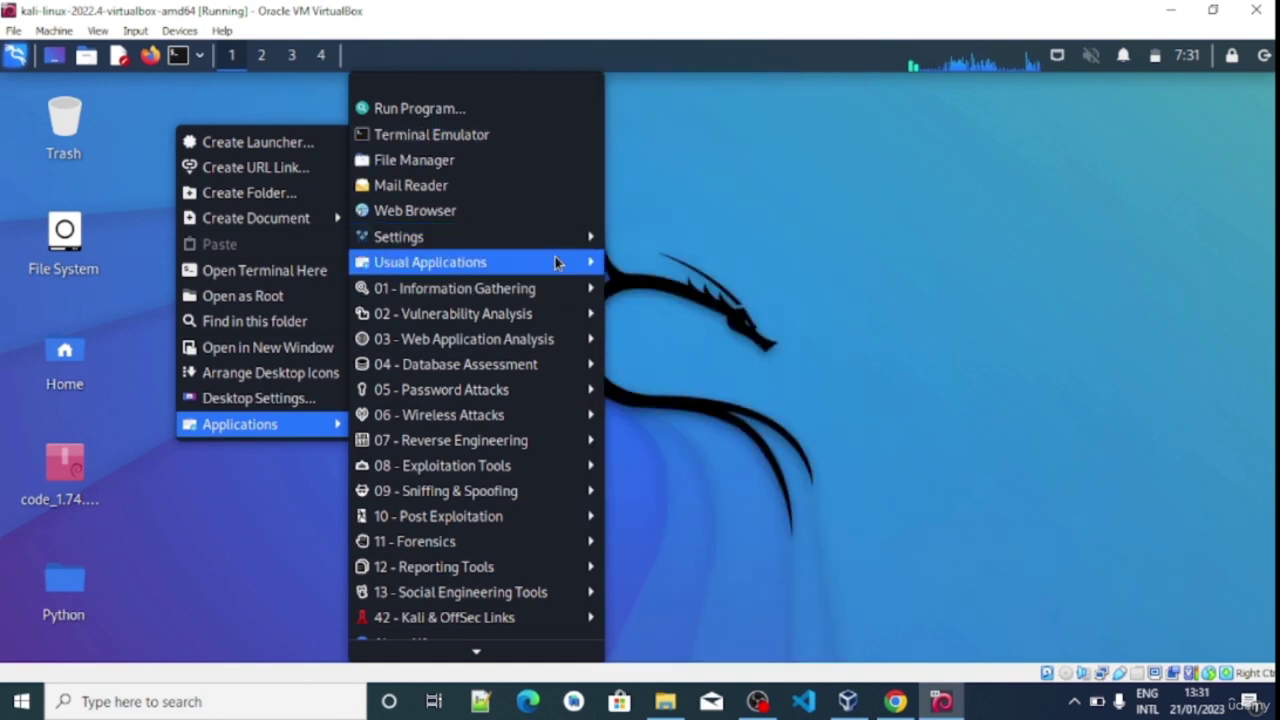
click(716, 170)
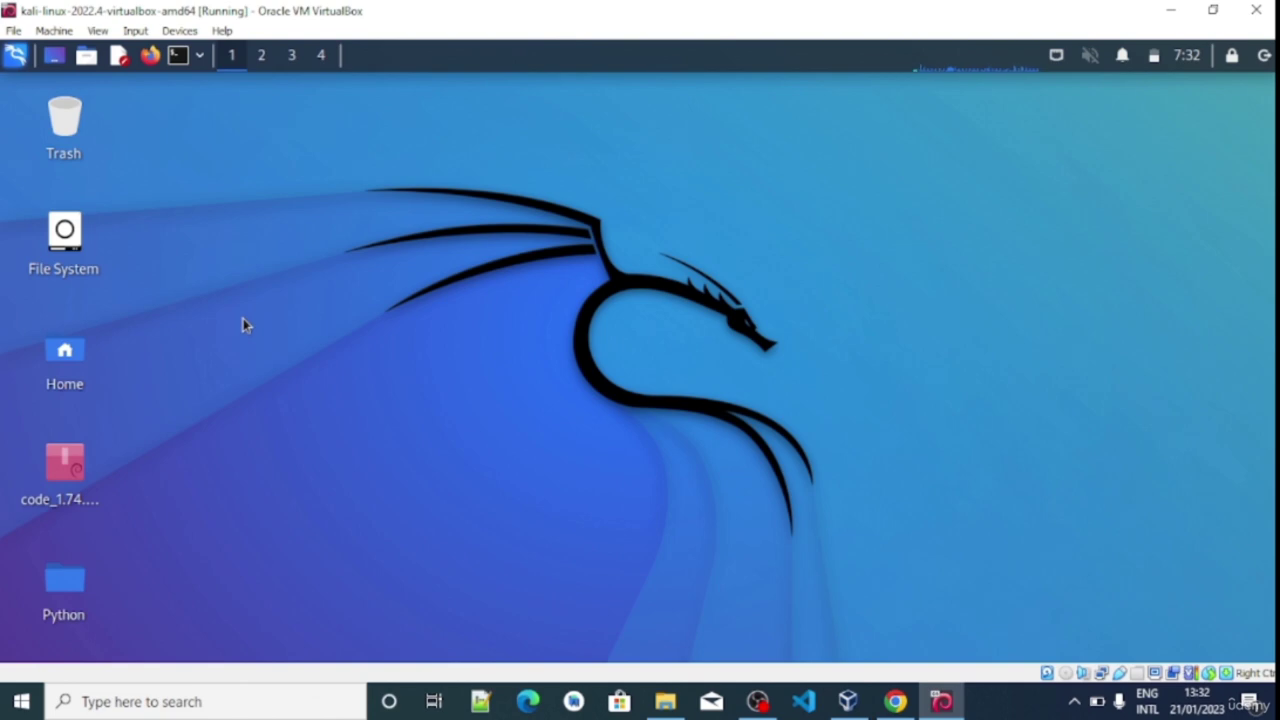
Launch Firefox in the Kali VM and load the Google homepage
click(150, 58)
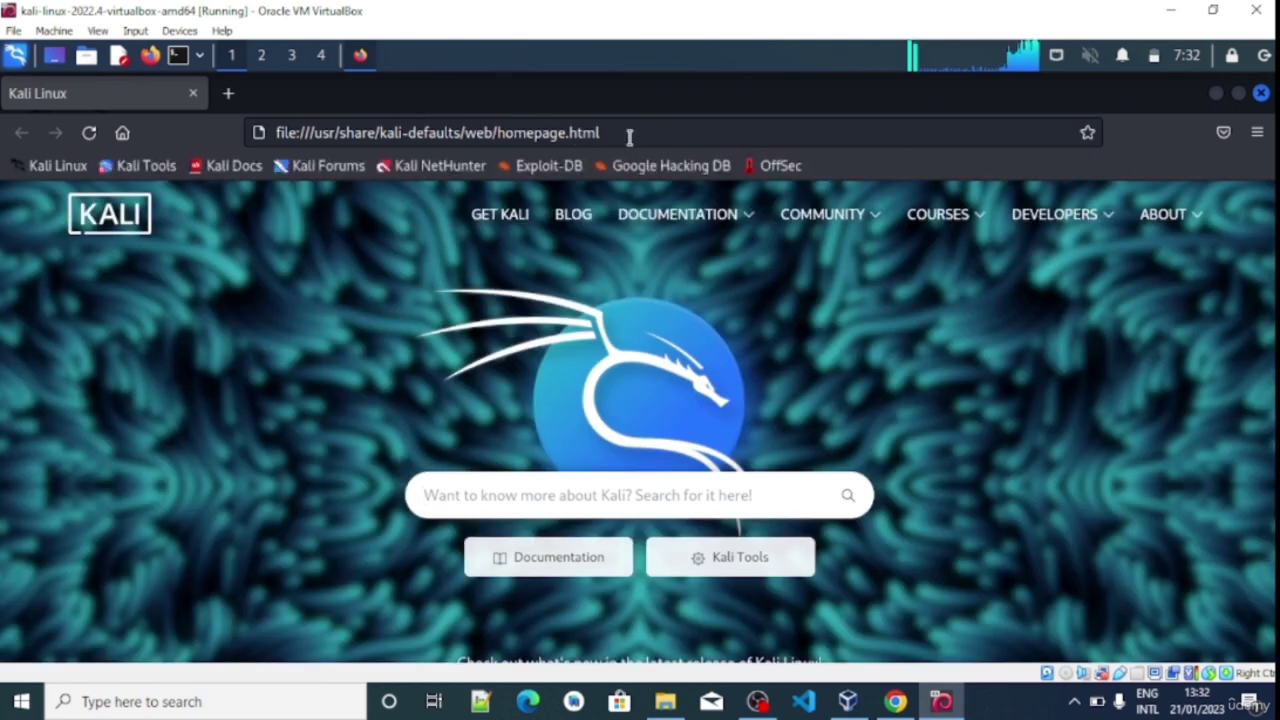
click(629, 134)
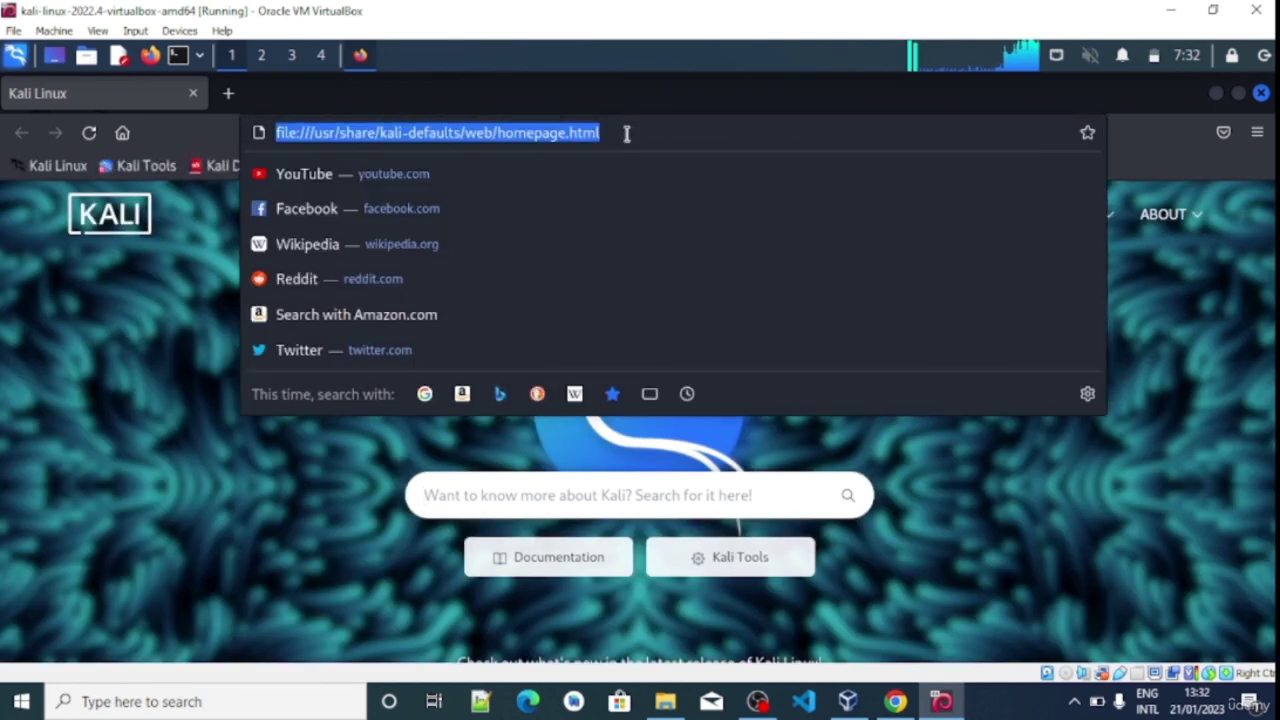
text(go)
key(Return)
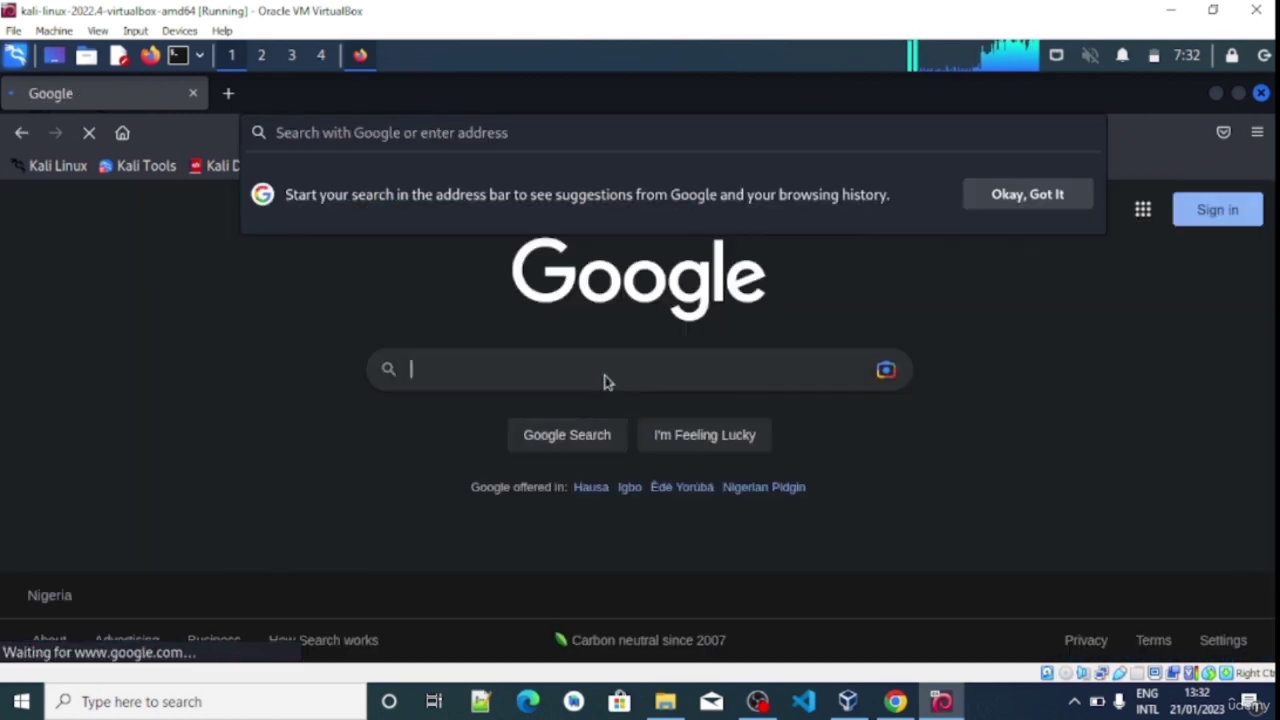
Search Google for 'vscode download', open the VS Code download page, and scroll to the platform buttons
click(604, 372)
text(vscdoe)
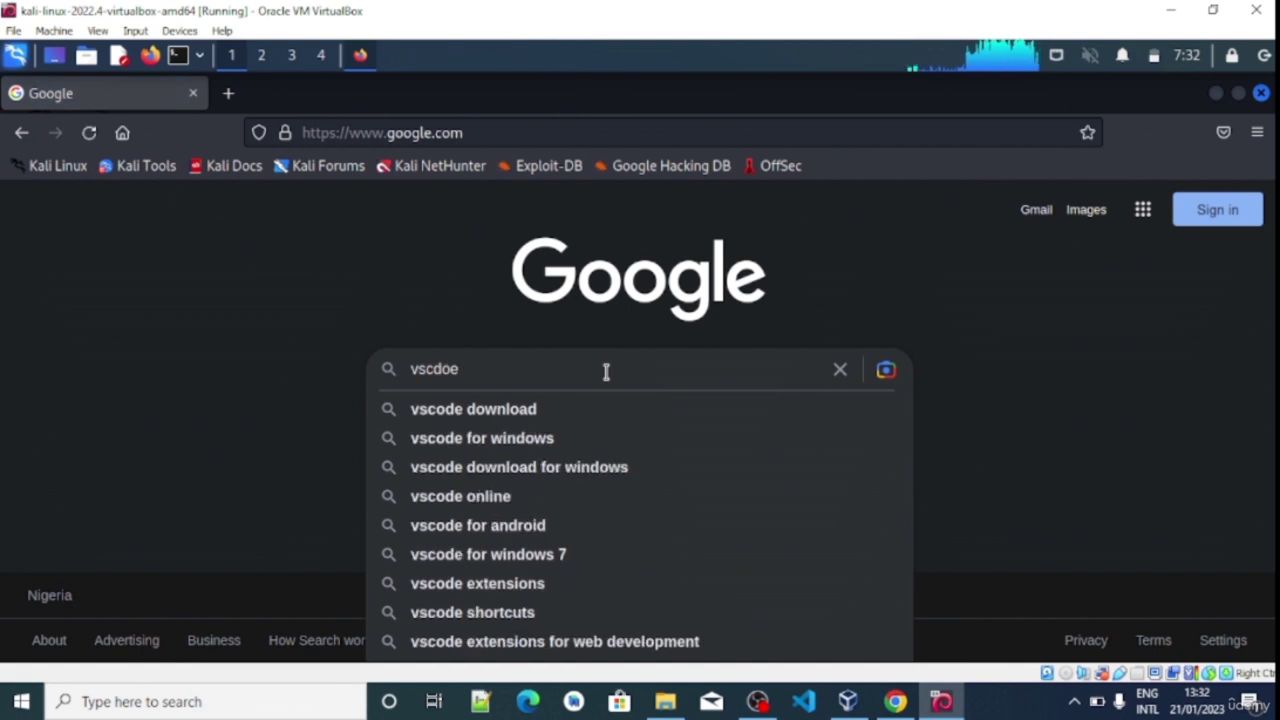
click(488, 412)
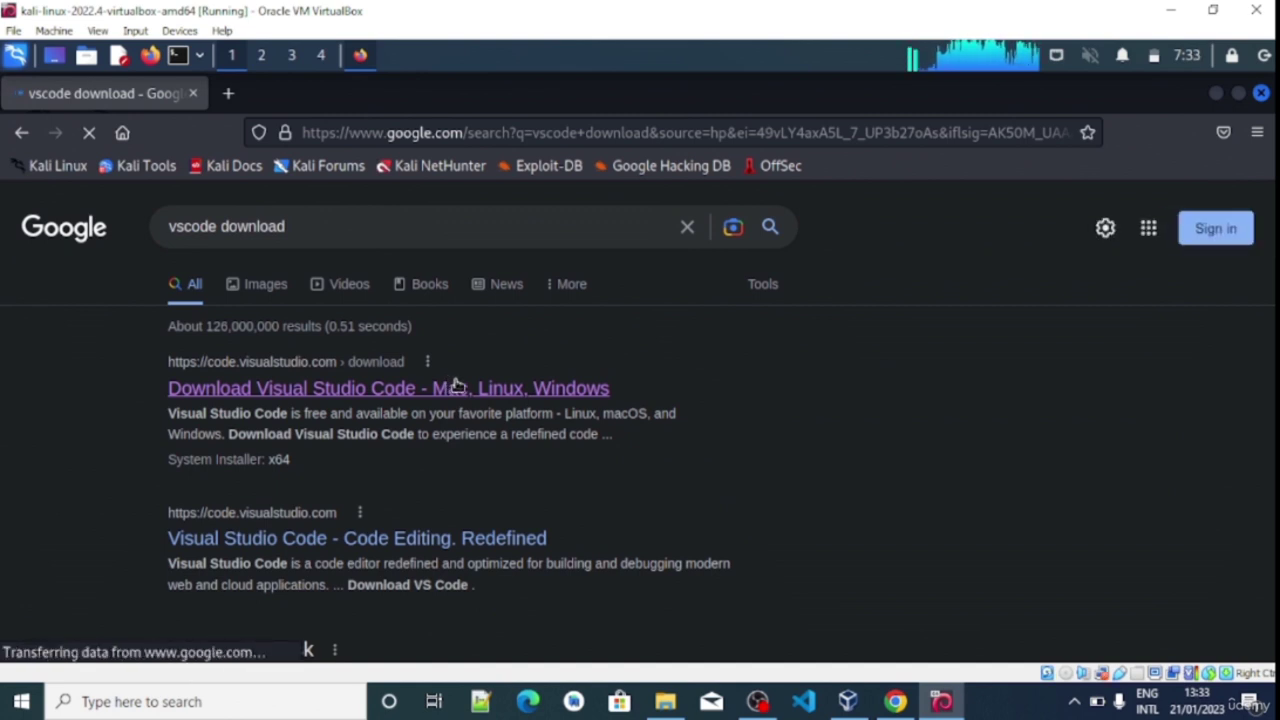
click(403, 400)
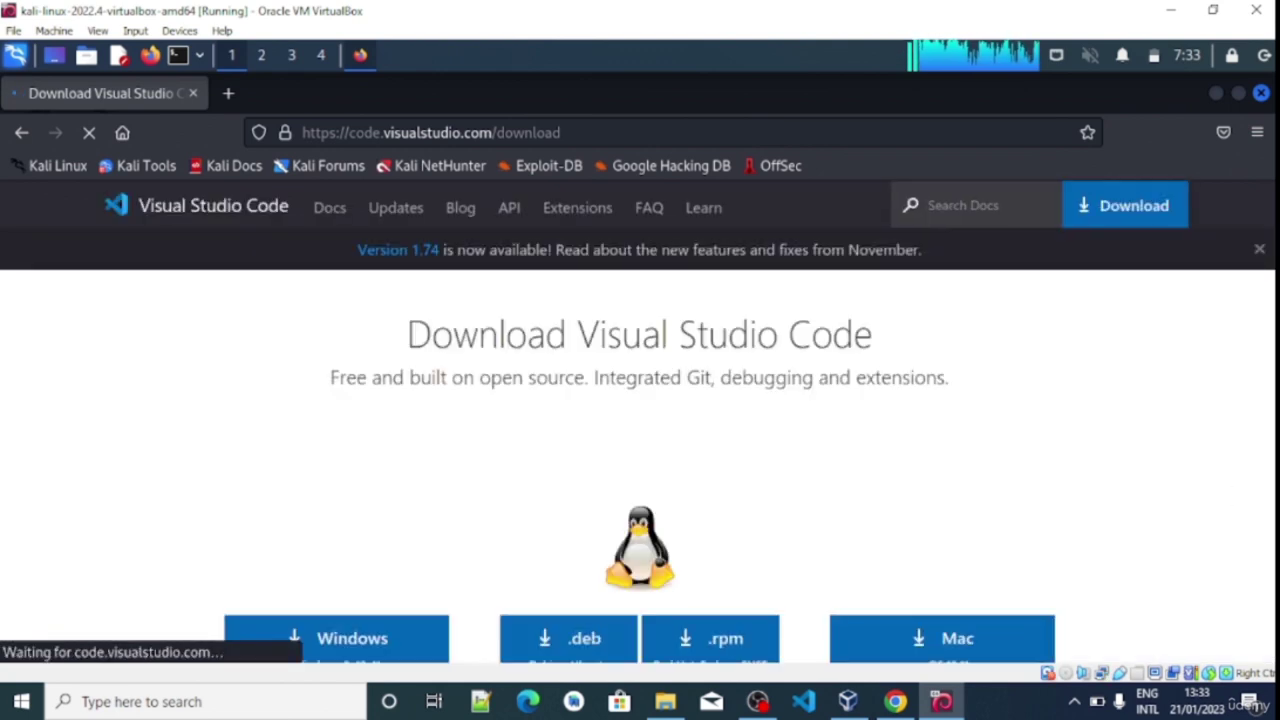
scroll(640, 450, down, 1)
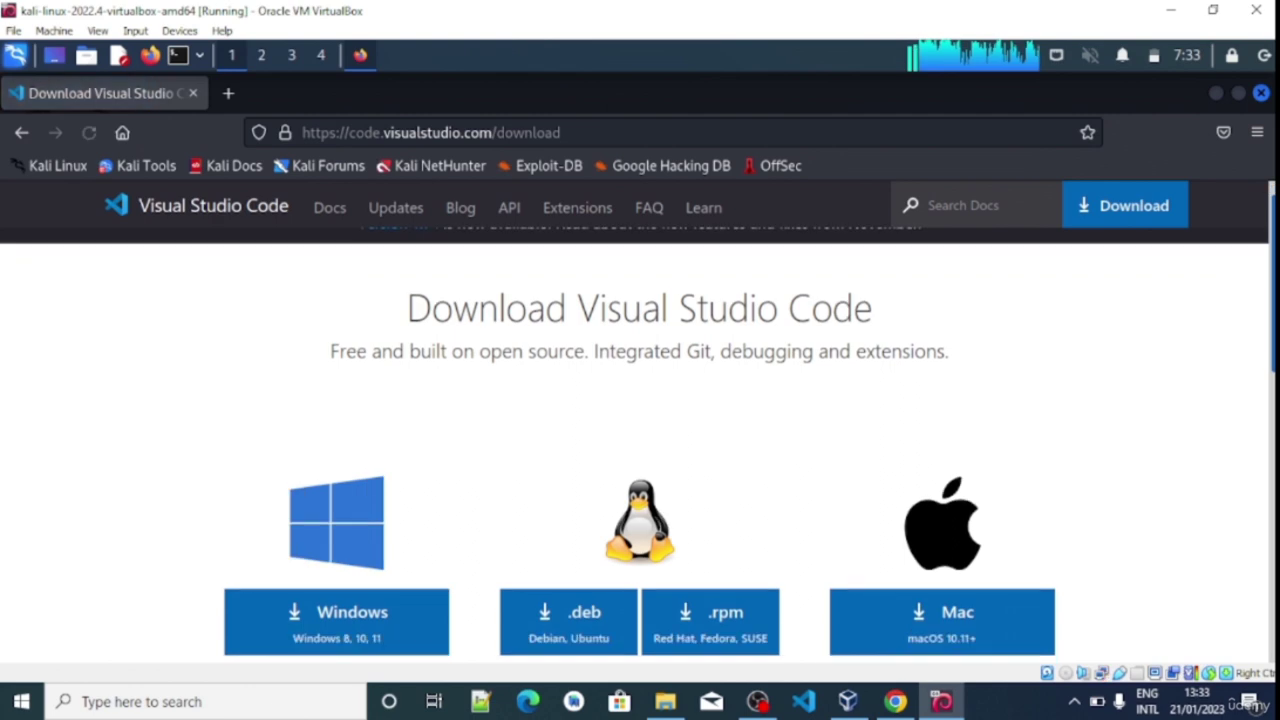
scroll(640, 450, down, 2)
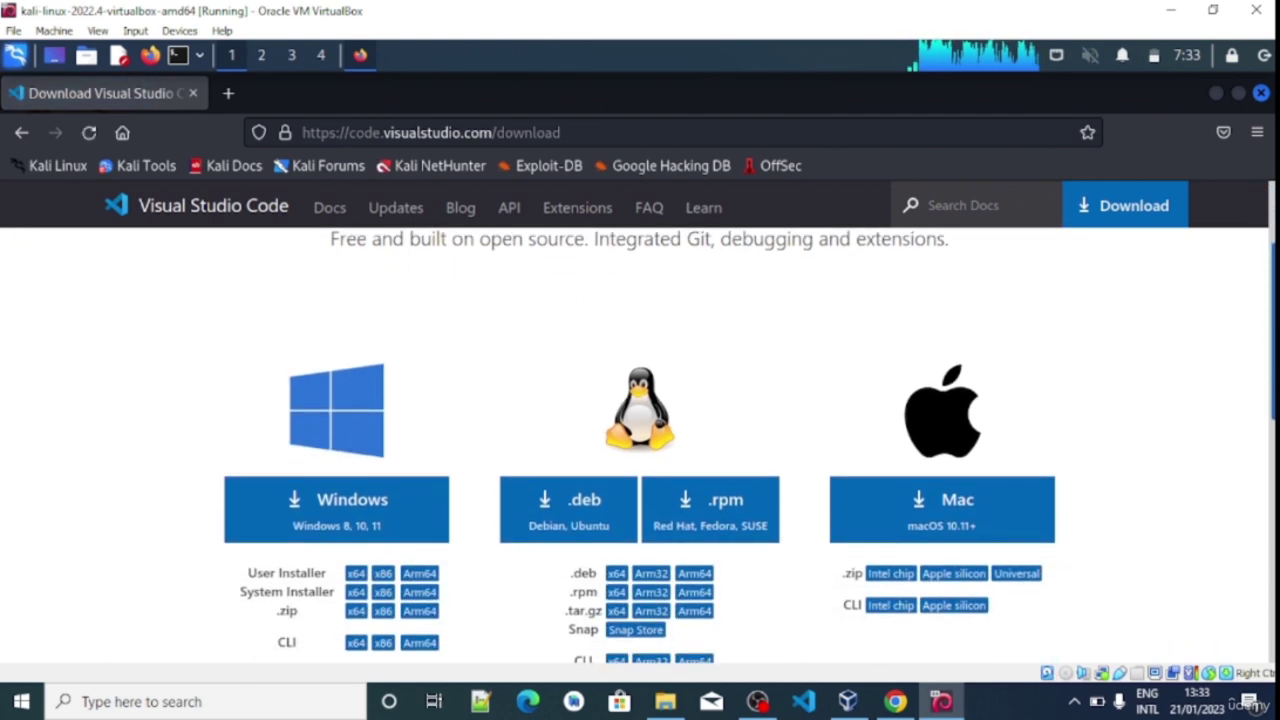
scroll(640, 450, down, 1)
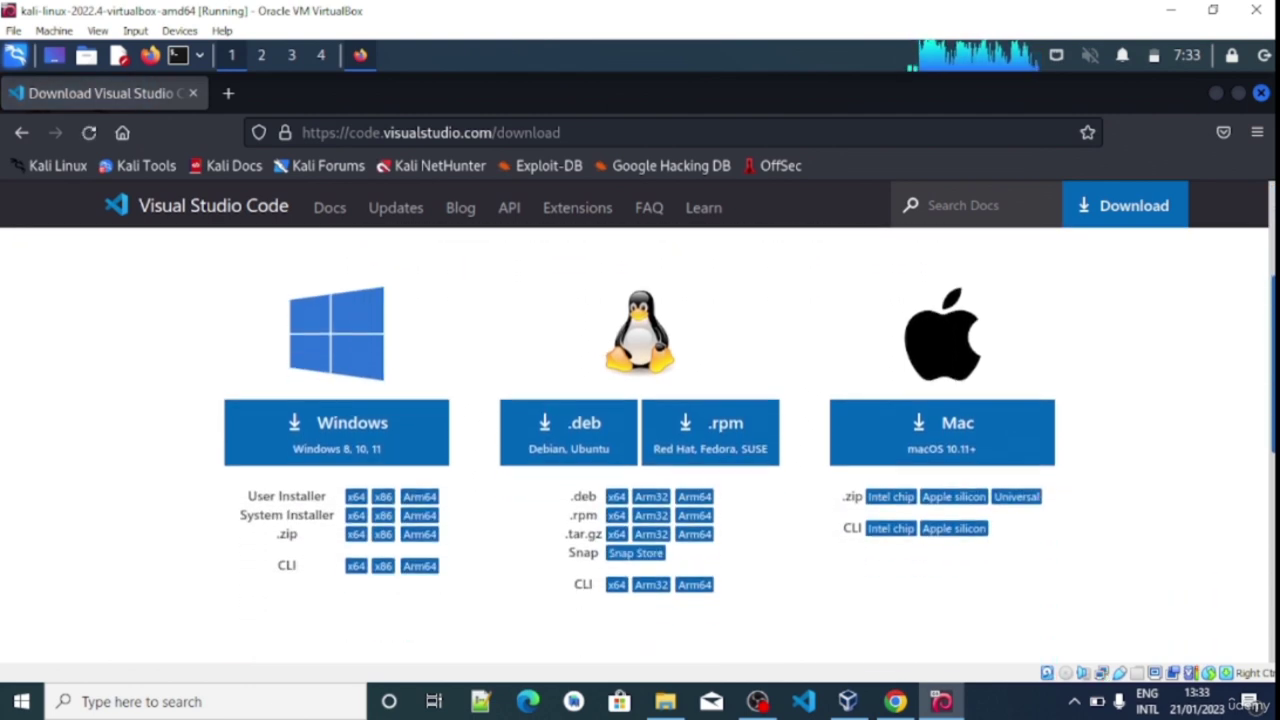
scroll(640, 450, down, 1)
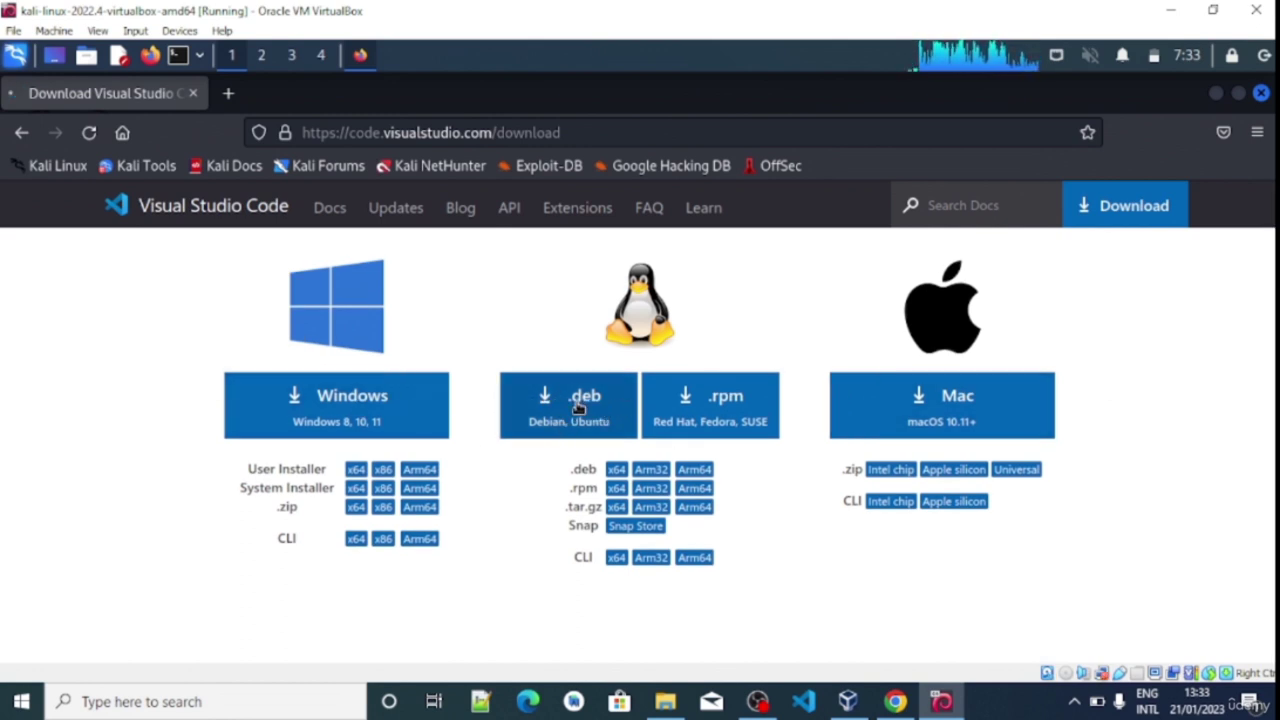
Start the VS Code .deb download, cancel the code_1.74.3 download, and minimise Firefox
click(577, 403)
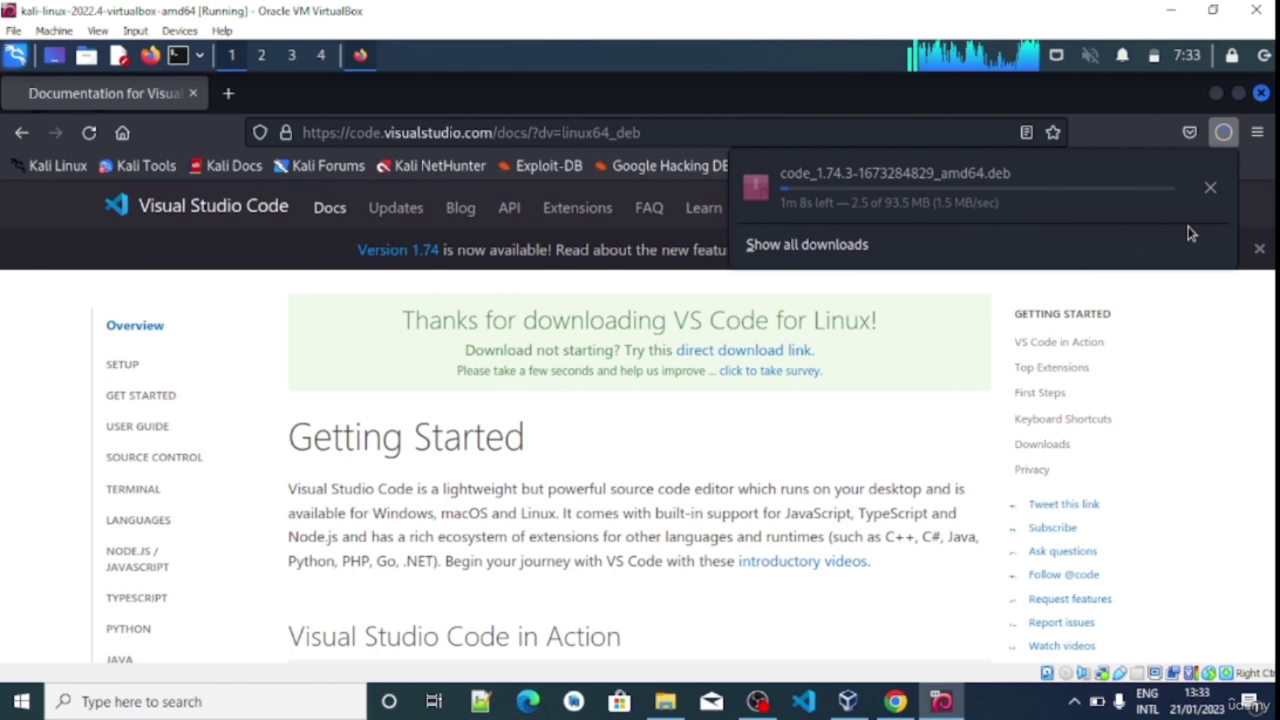
click(1210, 187)
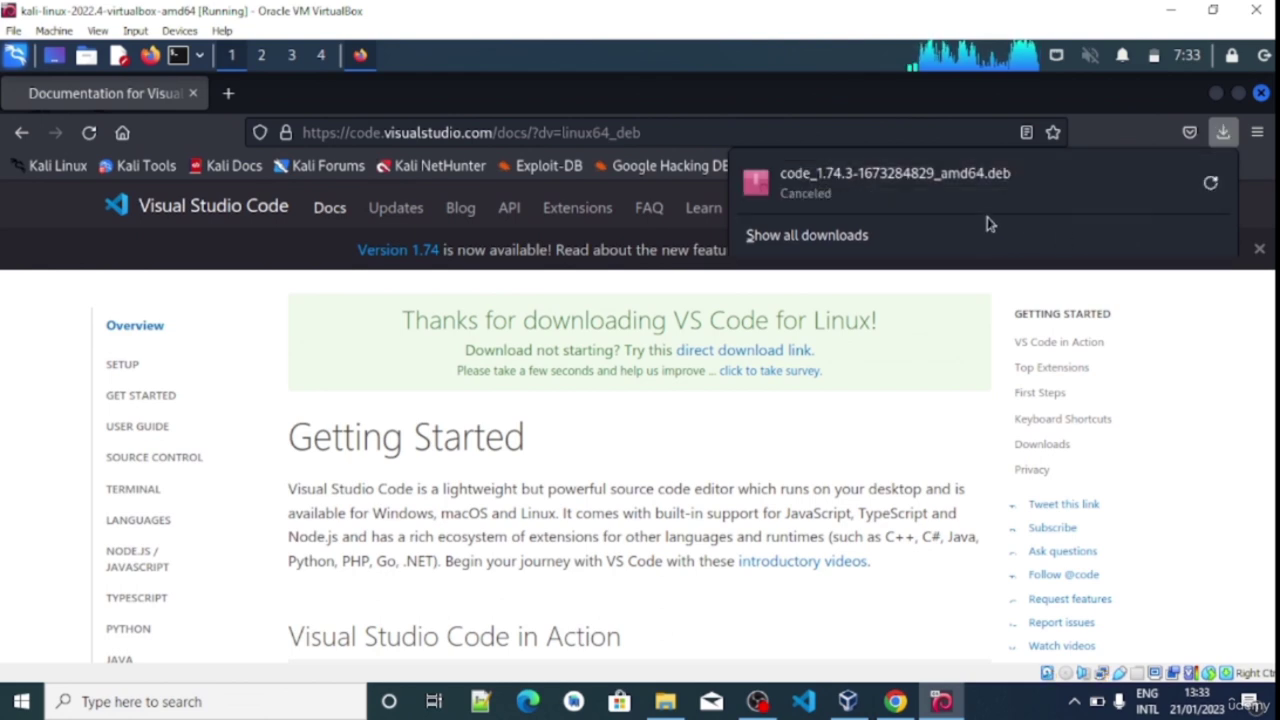
click(1216, 96)
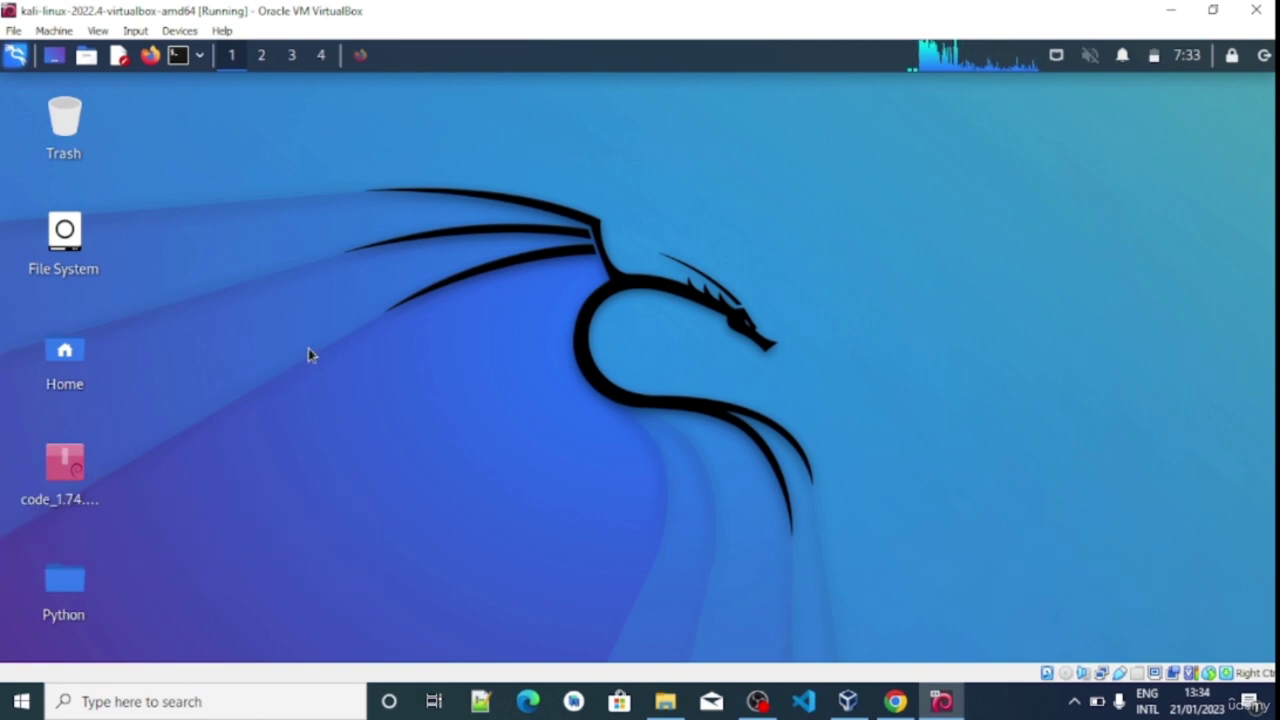
In a new terminal, list the home folder, cd into Desktop, and type ls again
click(179, 56)
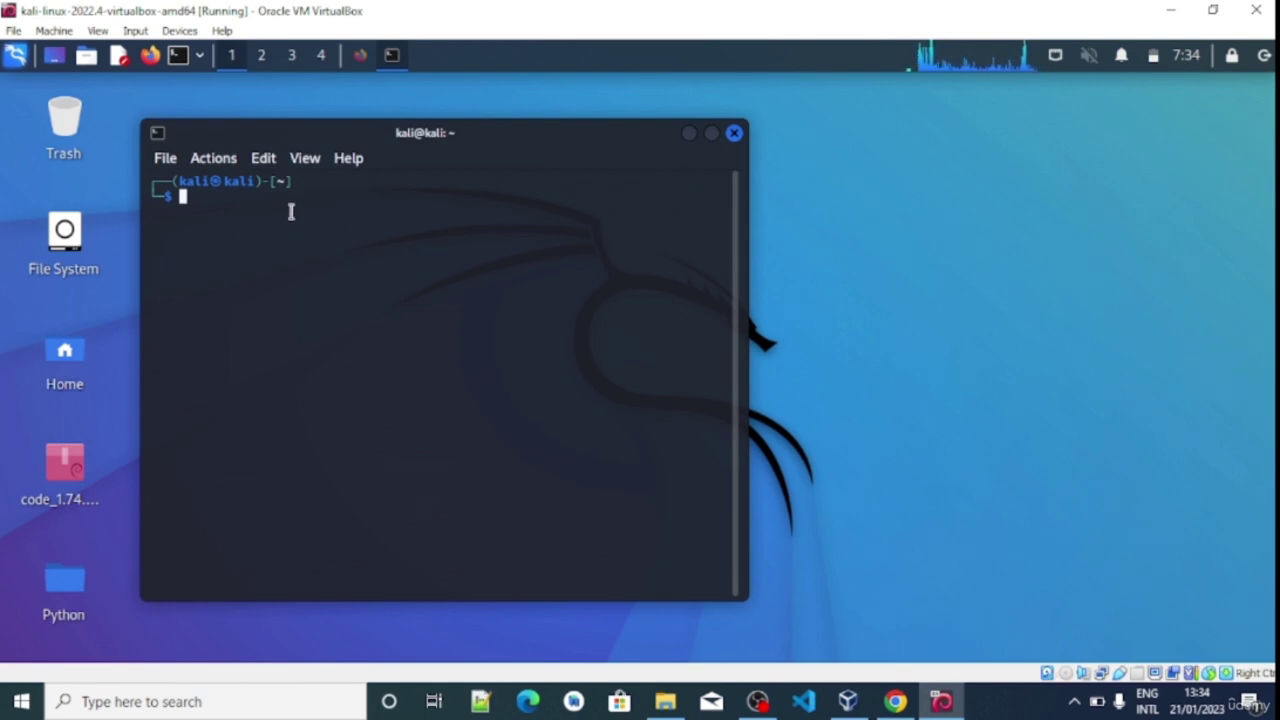
text(ls)
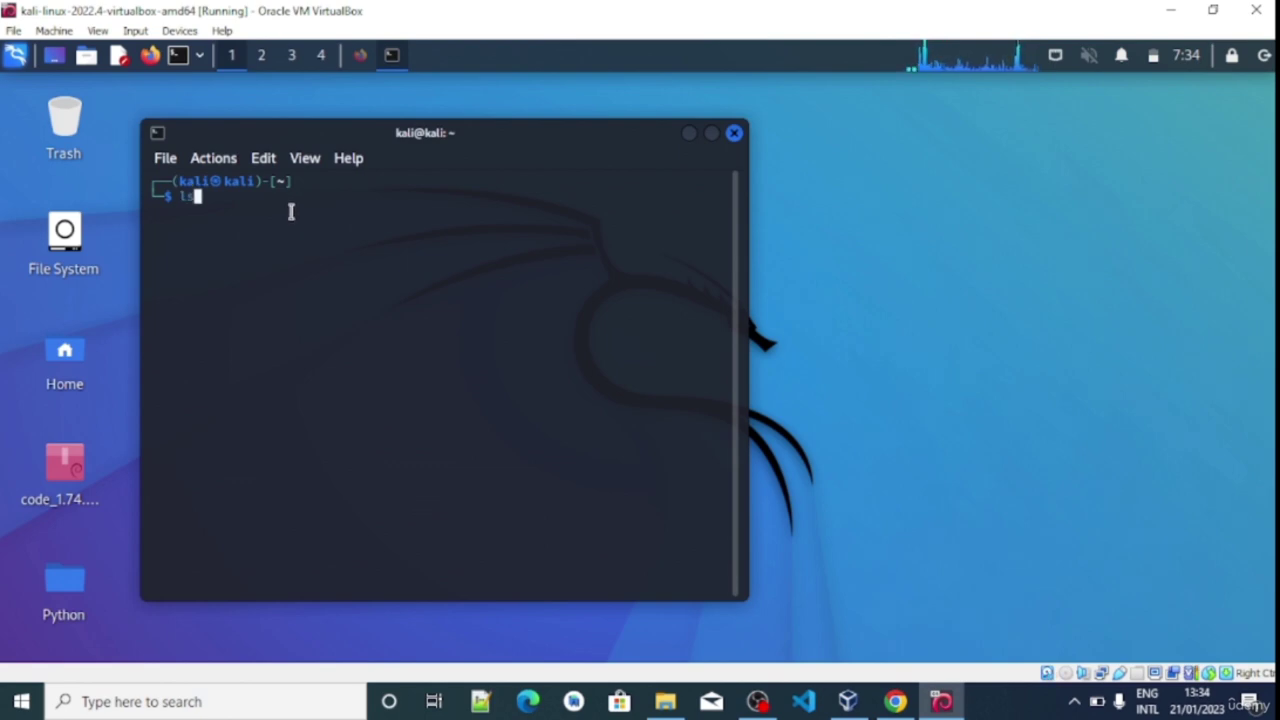
key(Return)
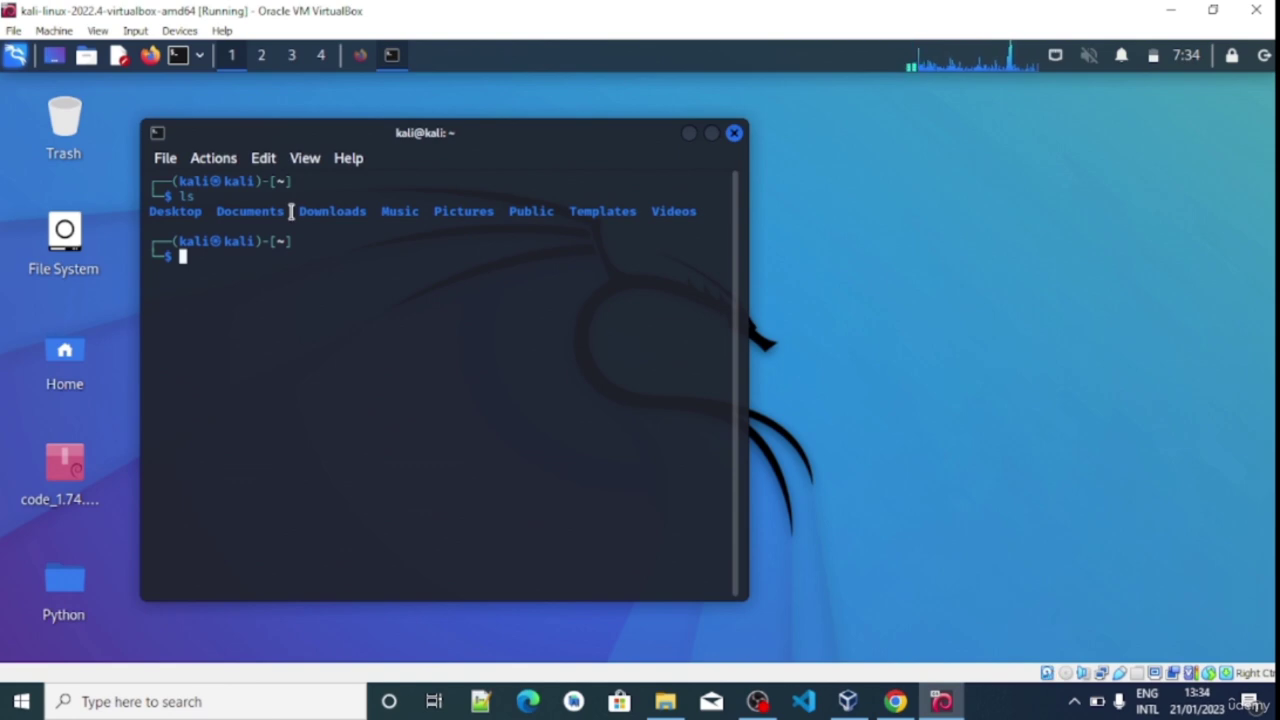
text(cd Desktop)
key(Return)
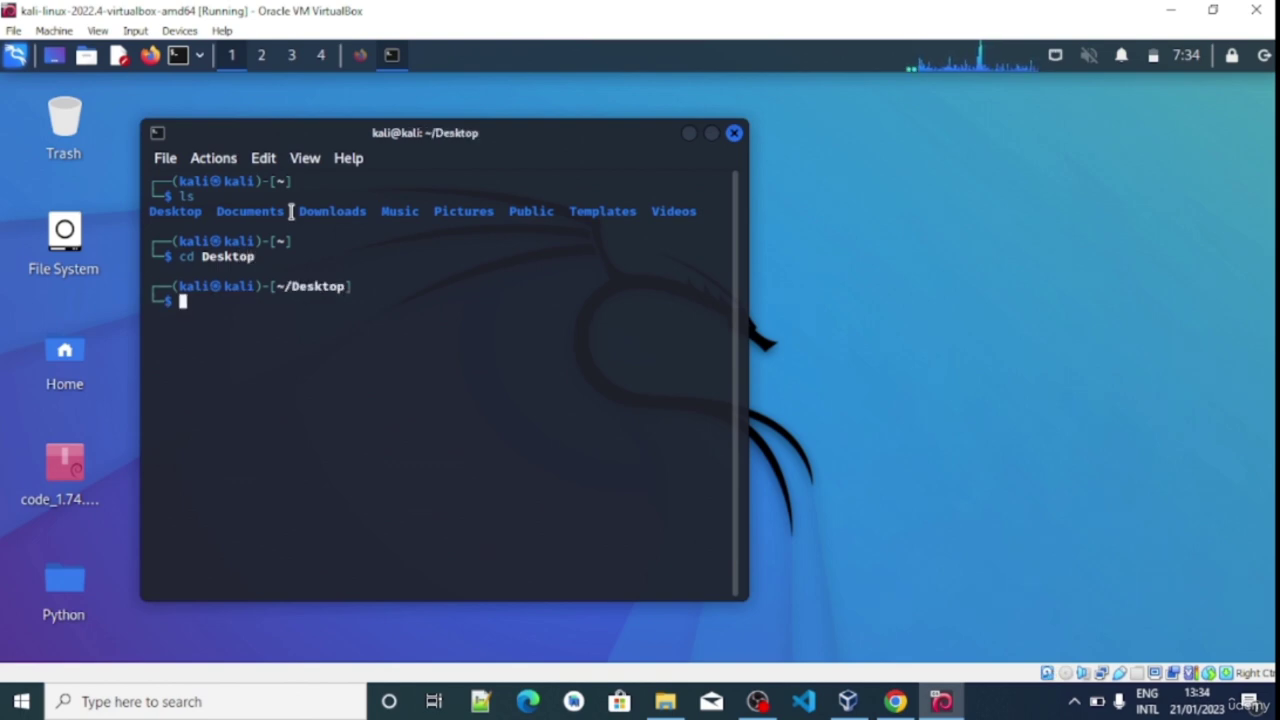
text(ls)
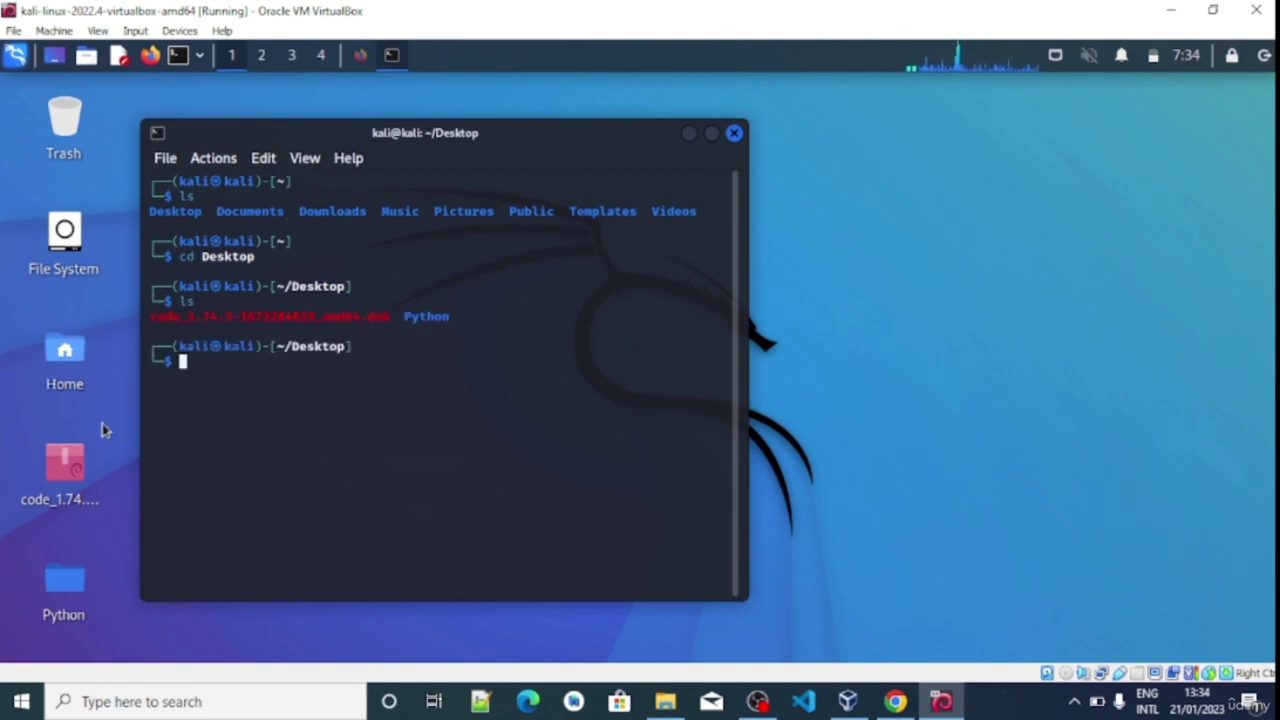
mouse_move(73, 507)
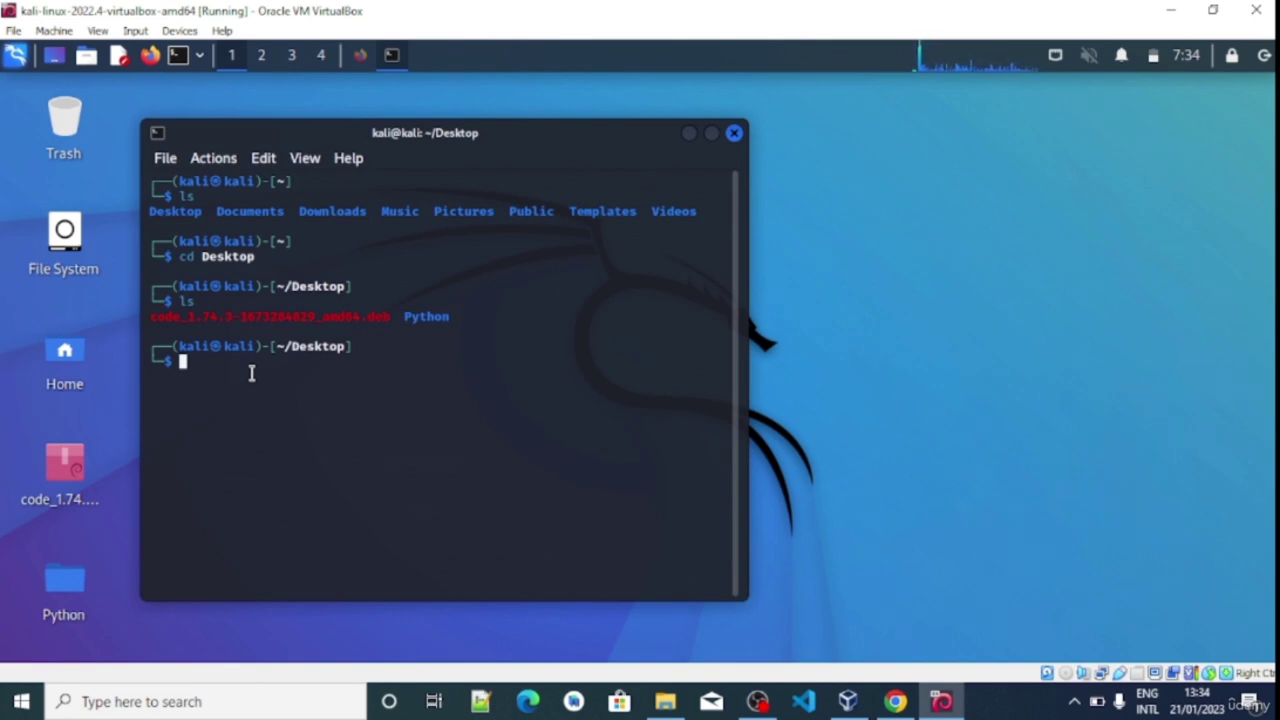
text(sudo)
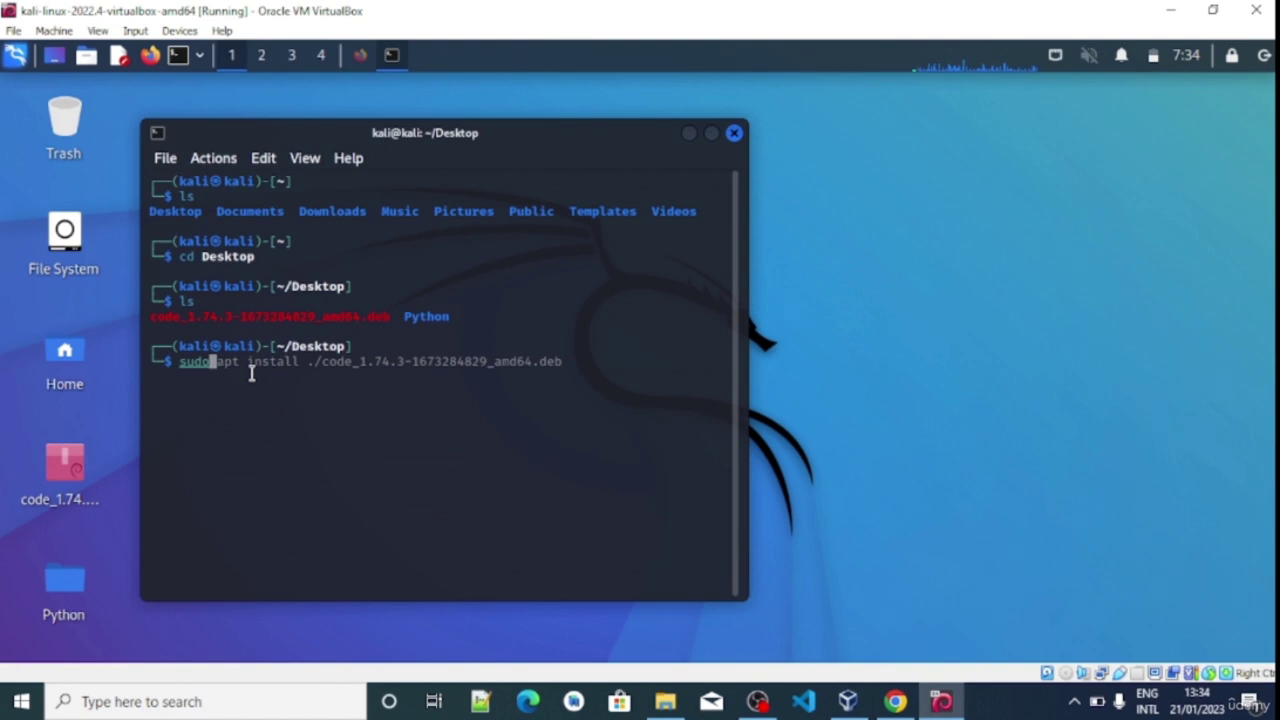
text(a)
key(BackSpace)
key(Right)
key(Return)
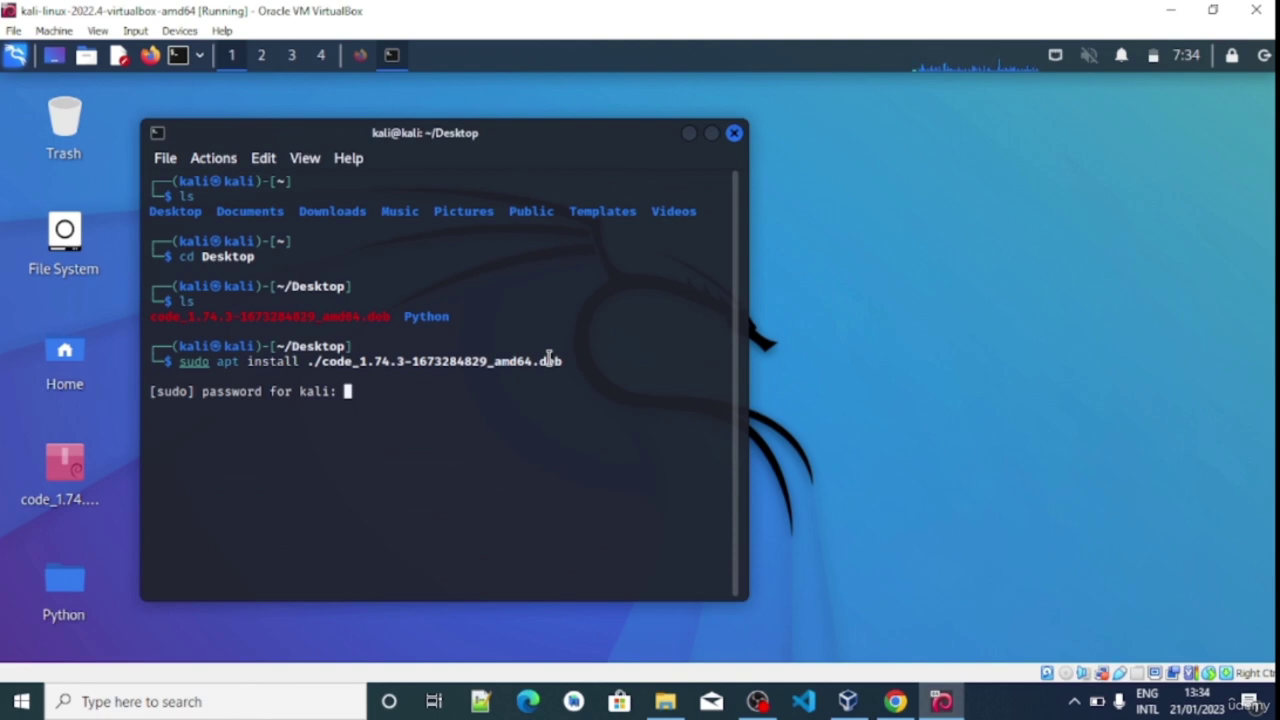
key(Return)
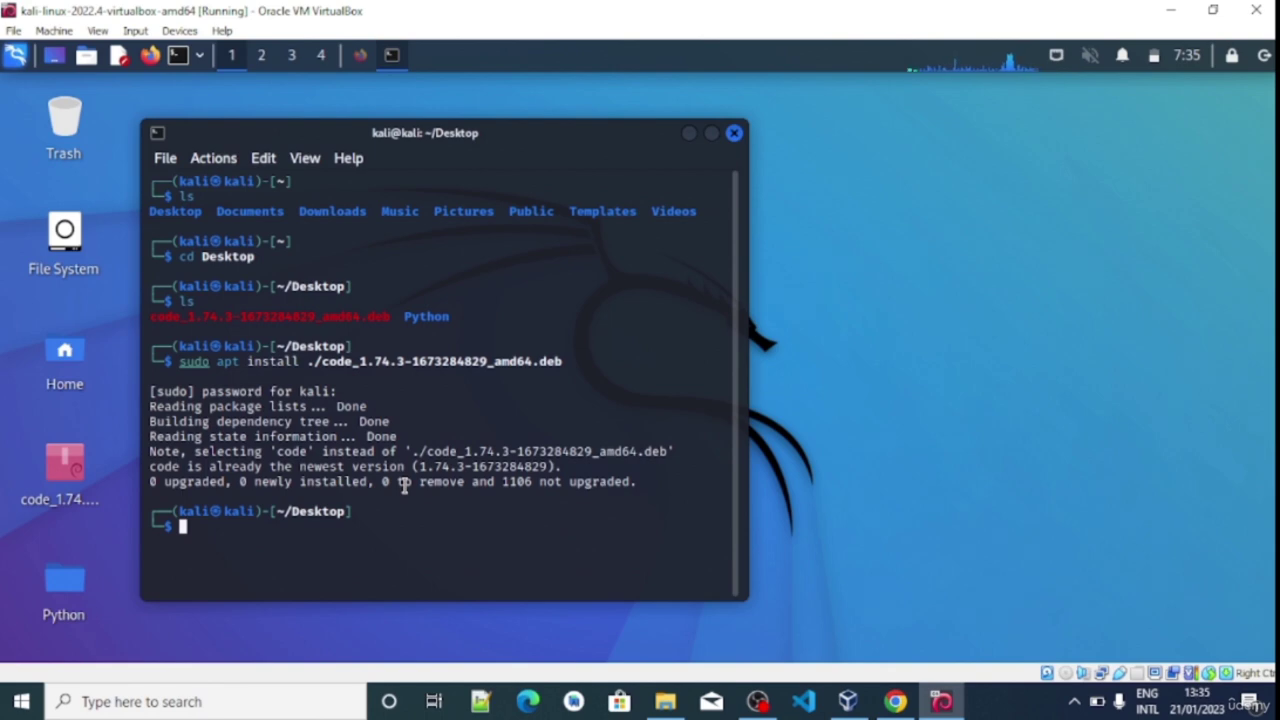
text(code)
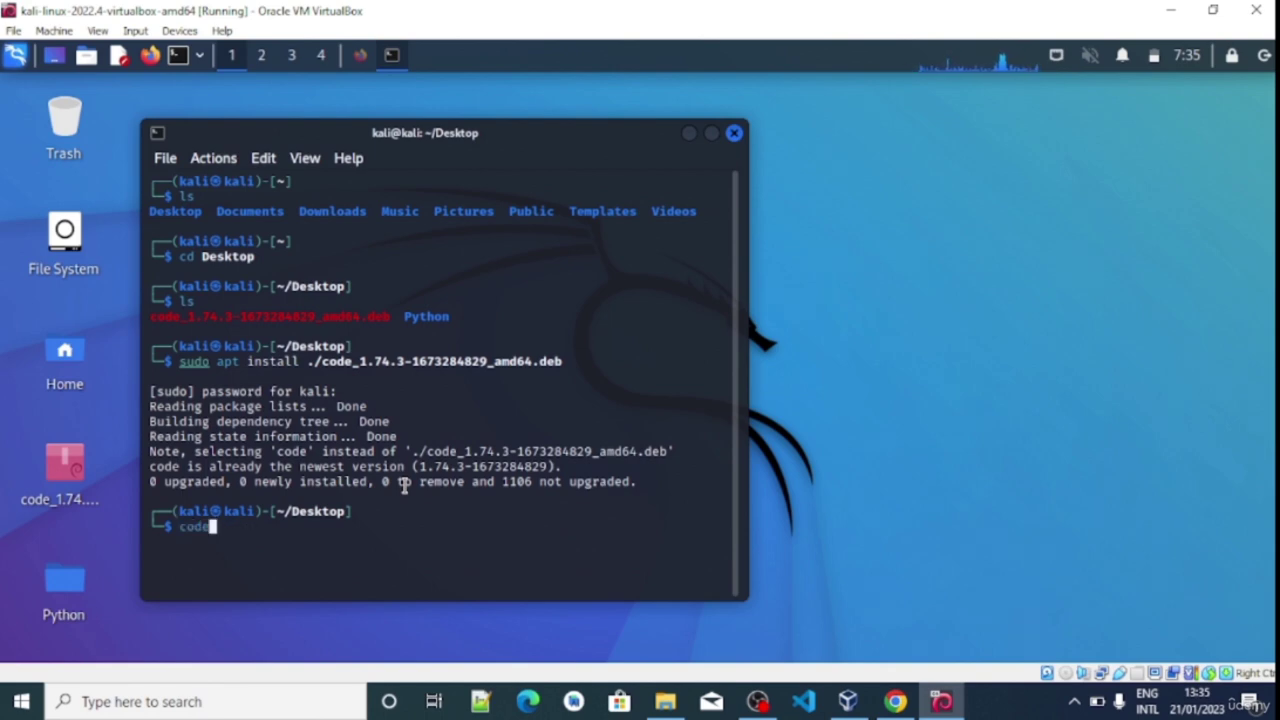
key(Return)
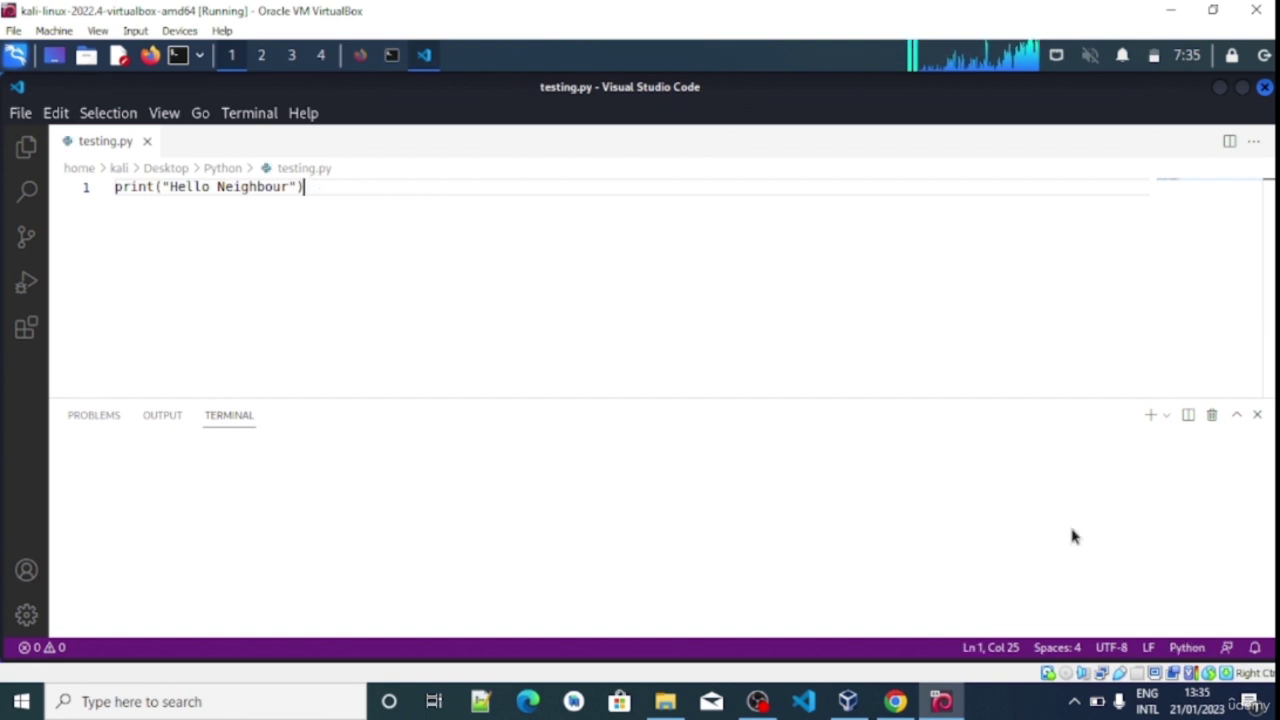
Minimise VS Code, abandon creating a new desktop folder, and close both Python folder windows
click(1222, 90)
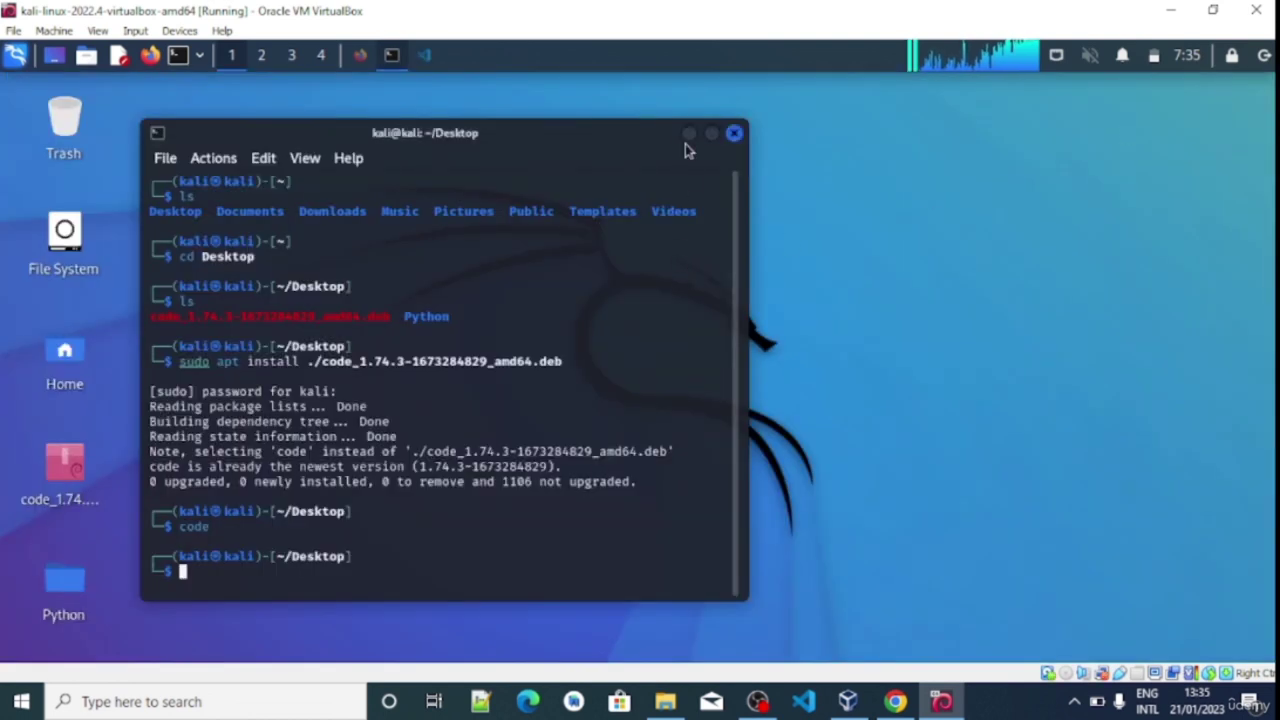
click(52, 584)
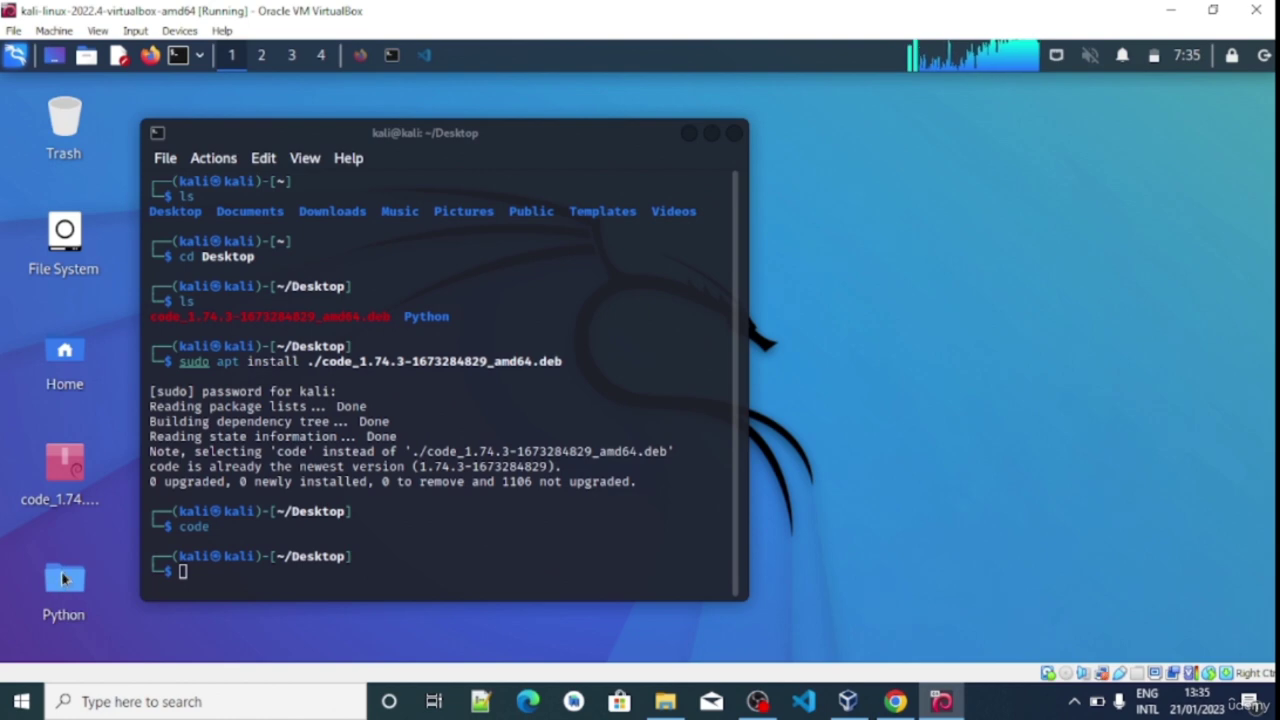
mouse_move(68, 582)
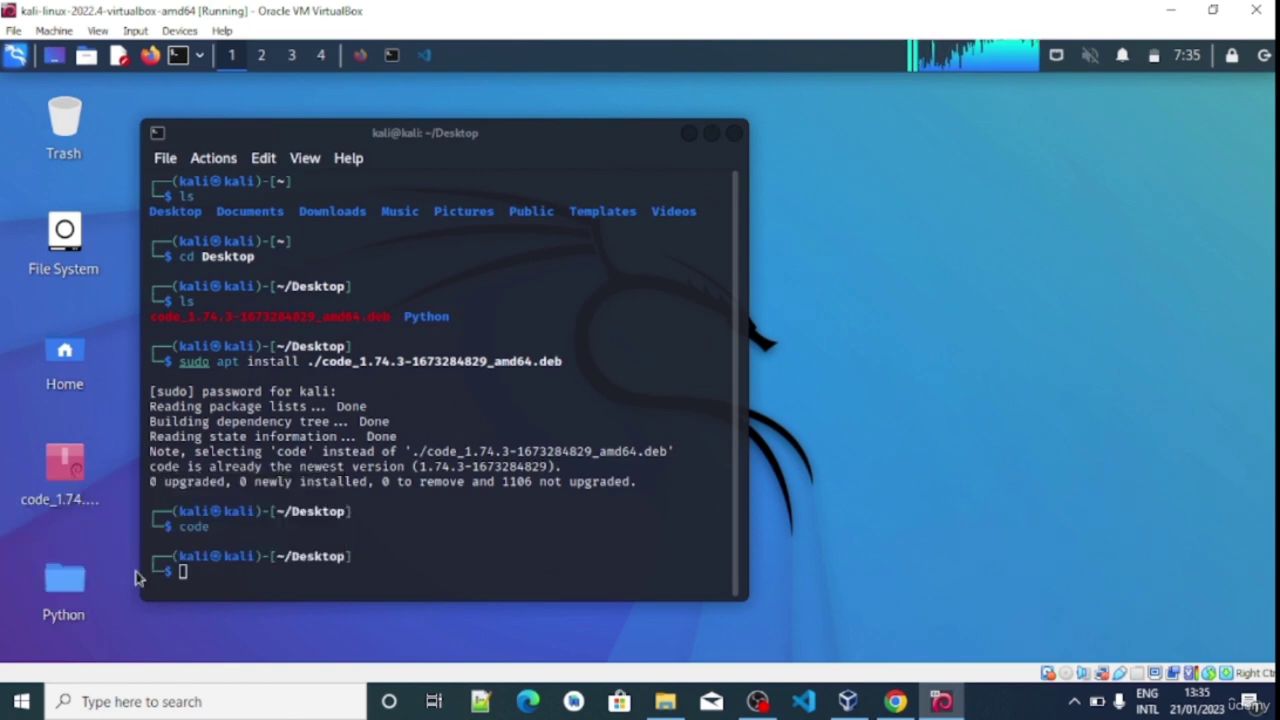
right_click(963, 270)
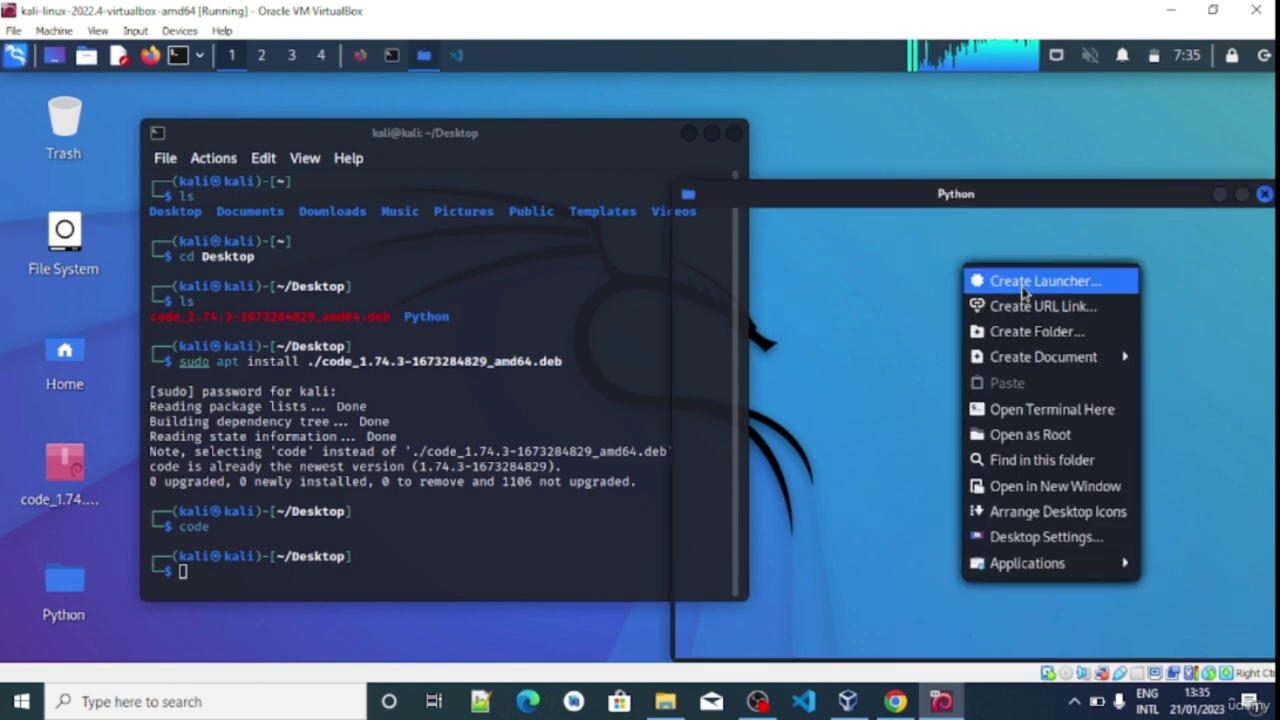
click(1038, 332)
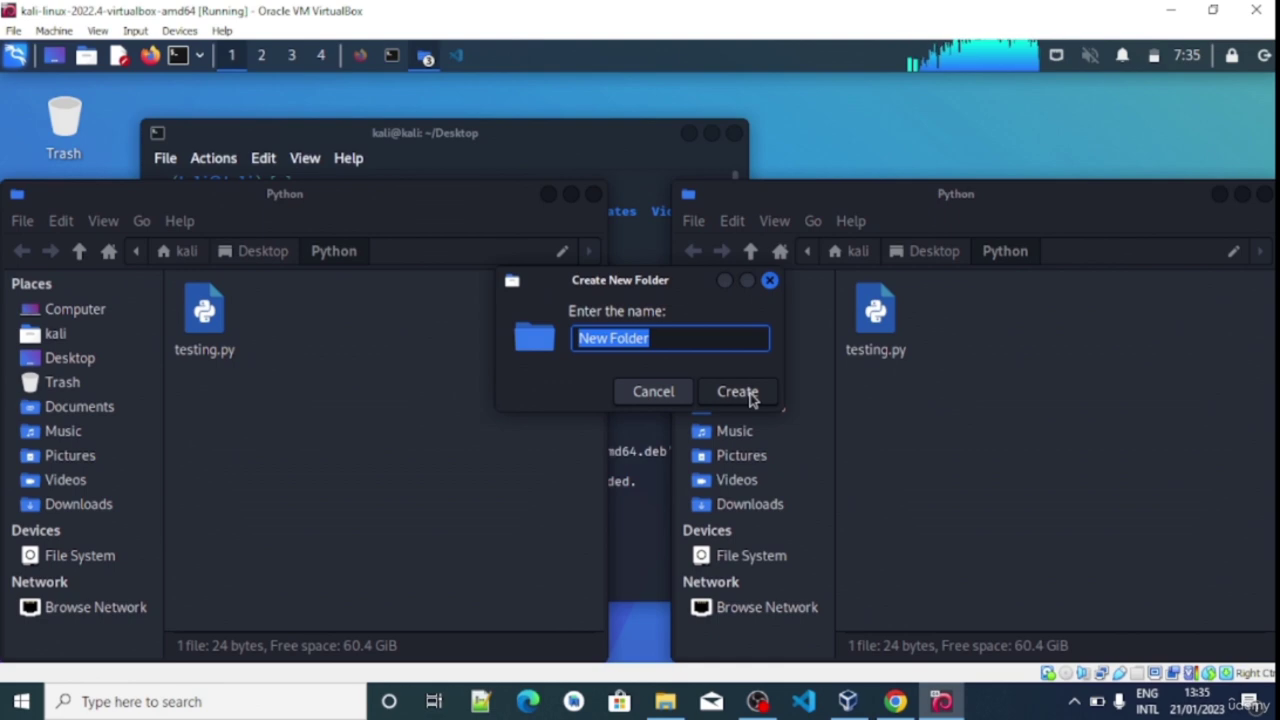
click(670, 400)
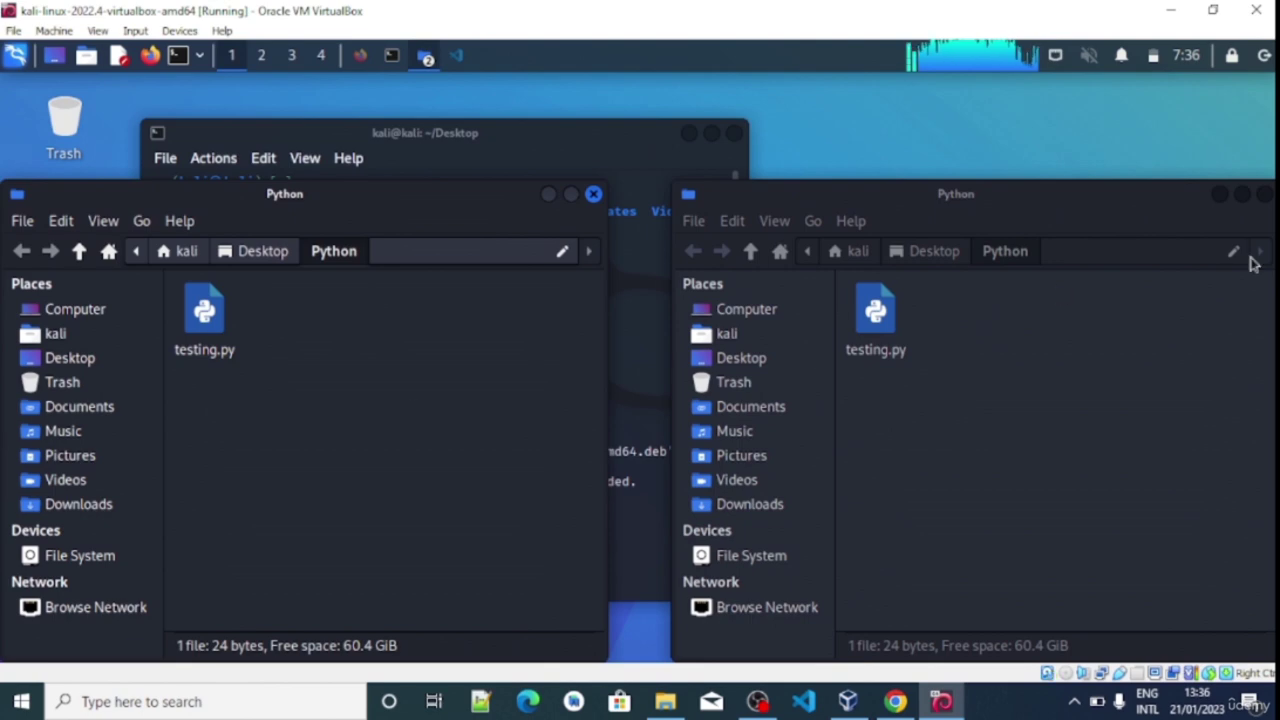
click(1263, 194)
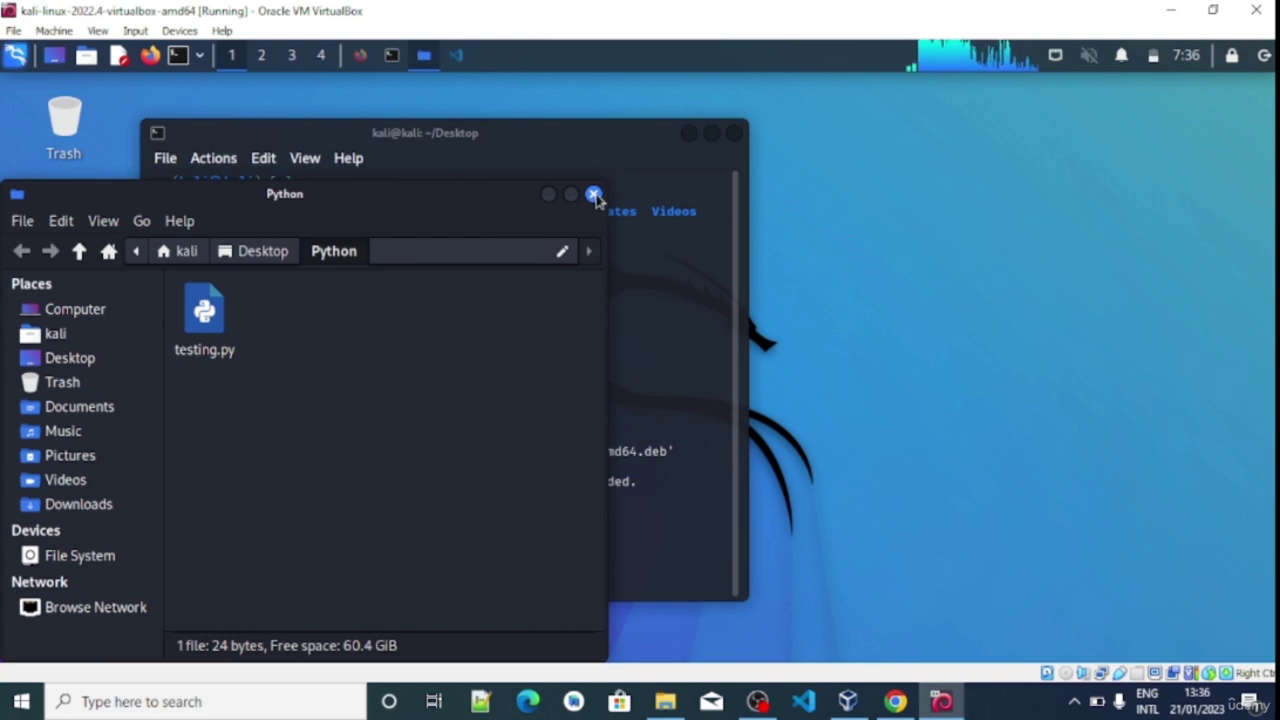
click(594, 195)
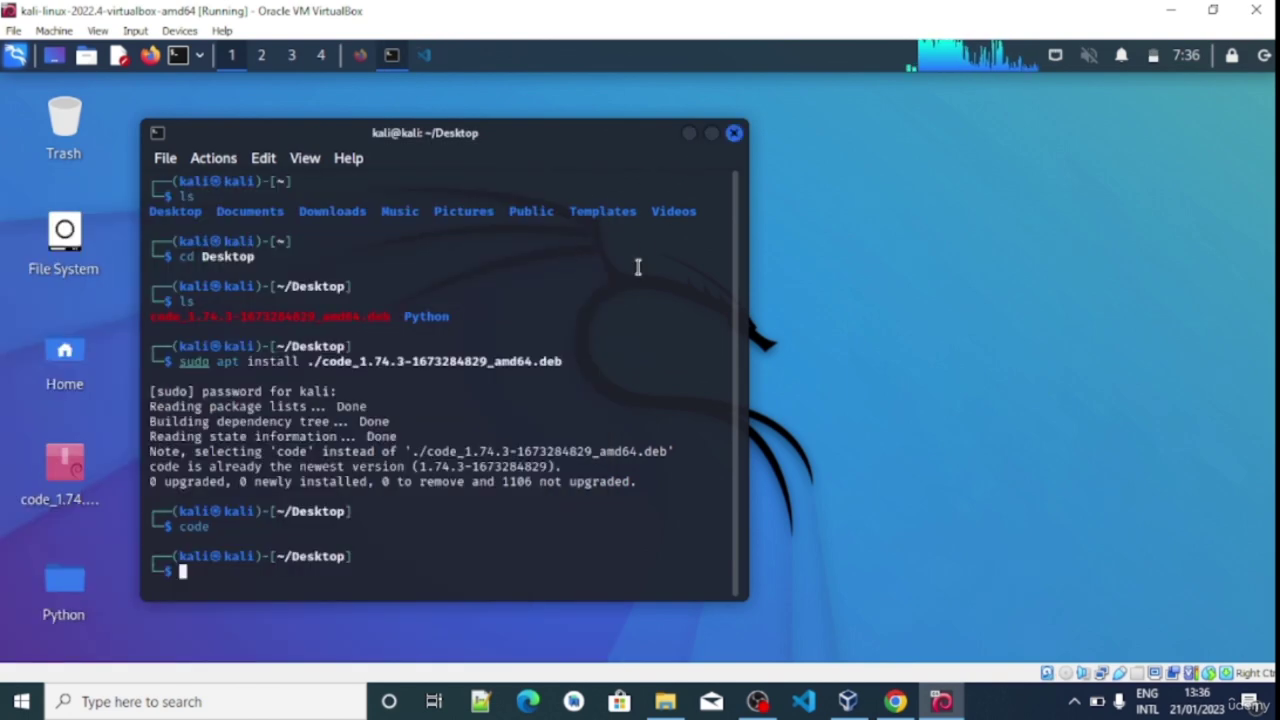
Bring the testing.py VS Code window forward, close its old terminal panel, and cancel File > Open Folder
click(426, 56)
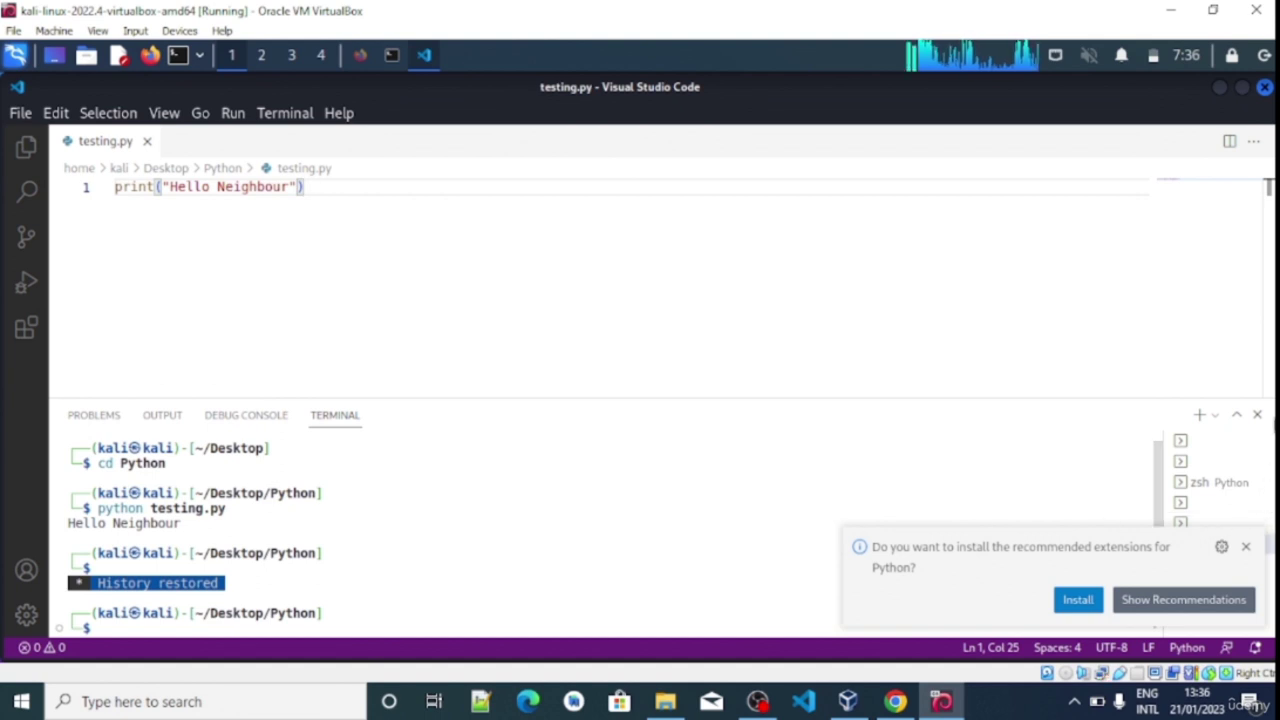
click(1257, 414)
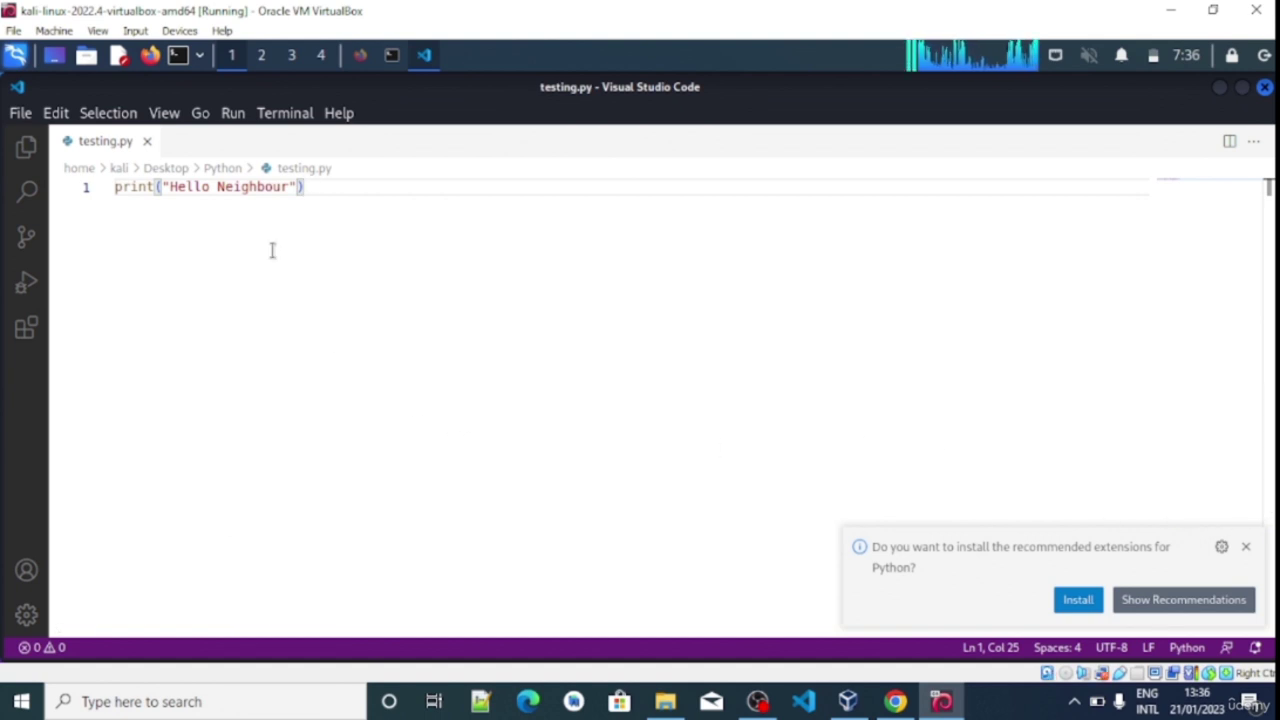
click(20, 113)
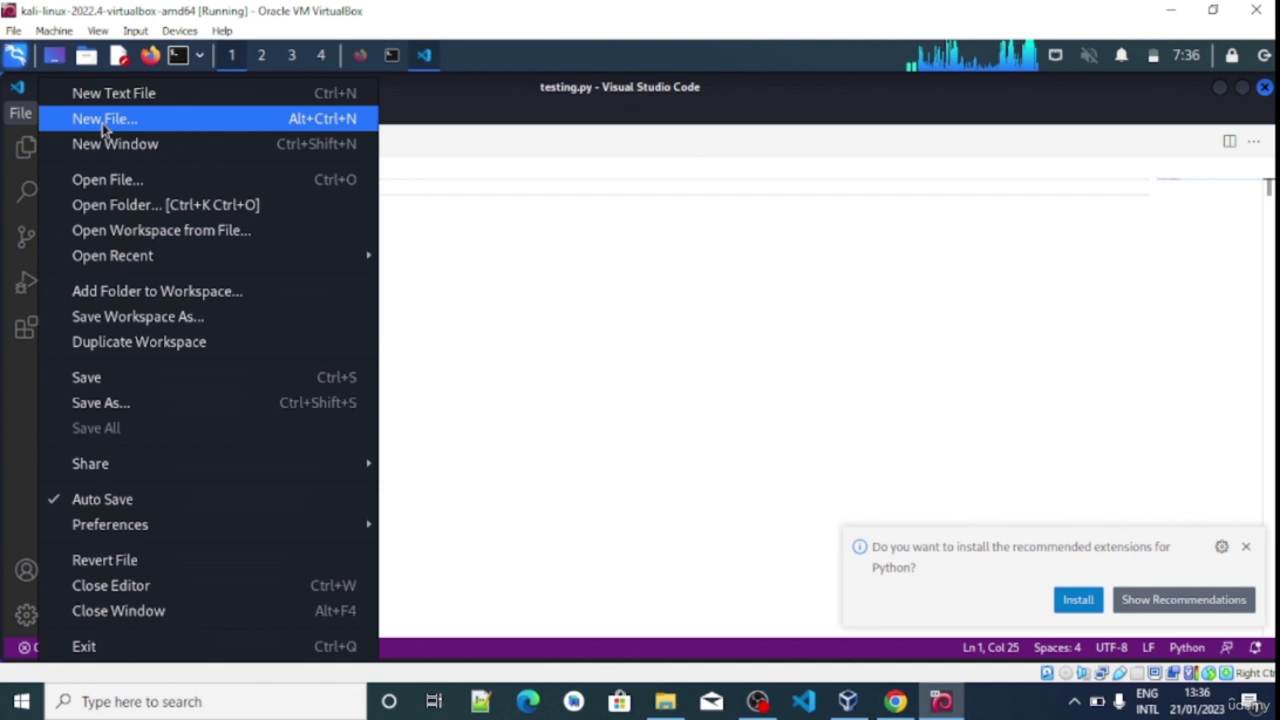
click(143, 206)
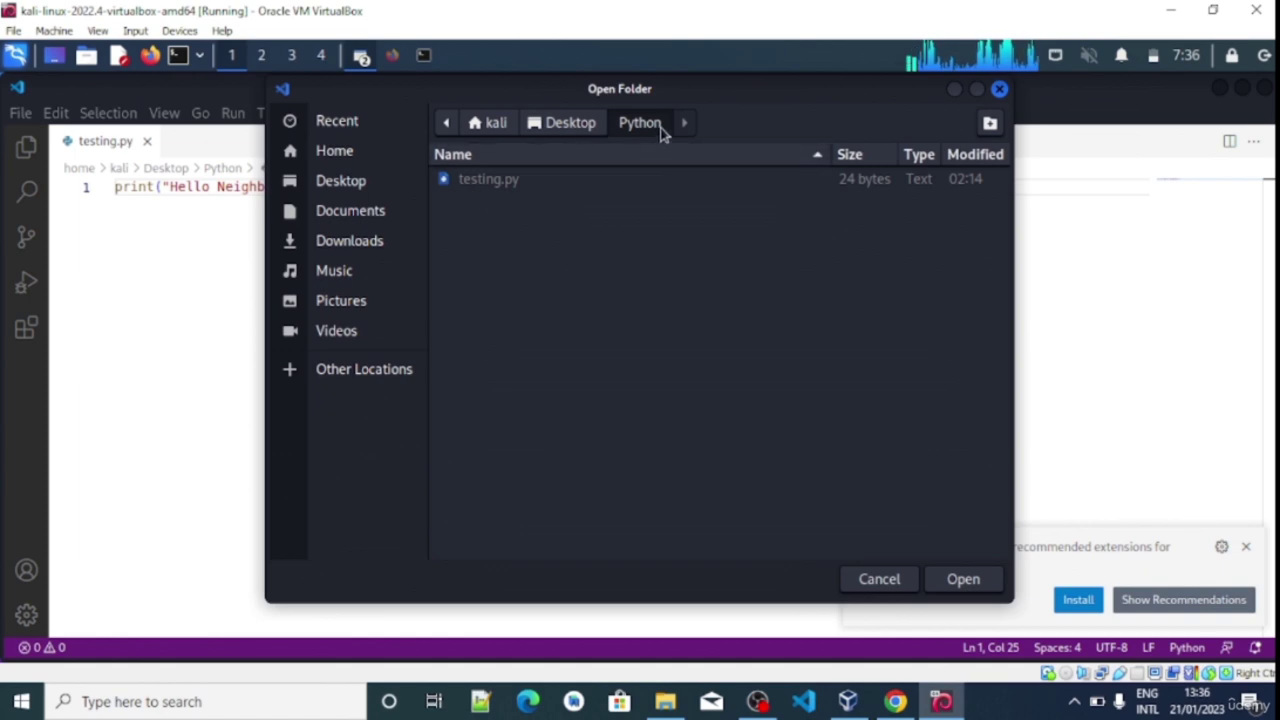
click(1001, 90)
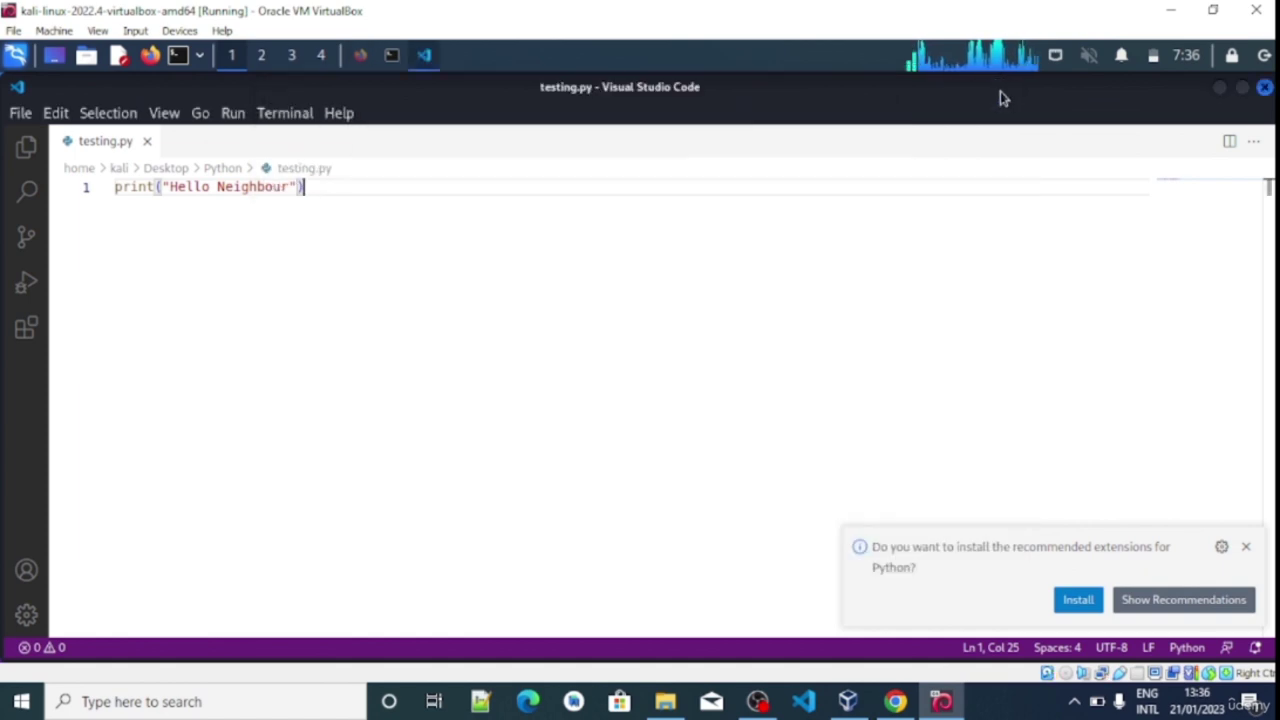
Dismiss the Python extensions suggestion and open a new terminal via Terminal > New Terminal
click(220, 168)
click(292, 169)
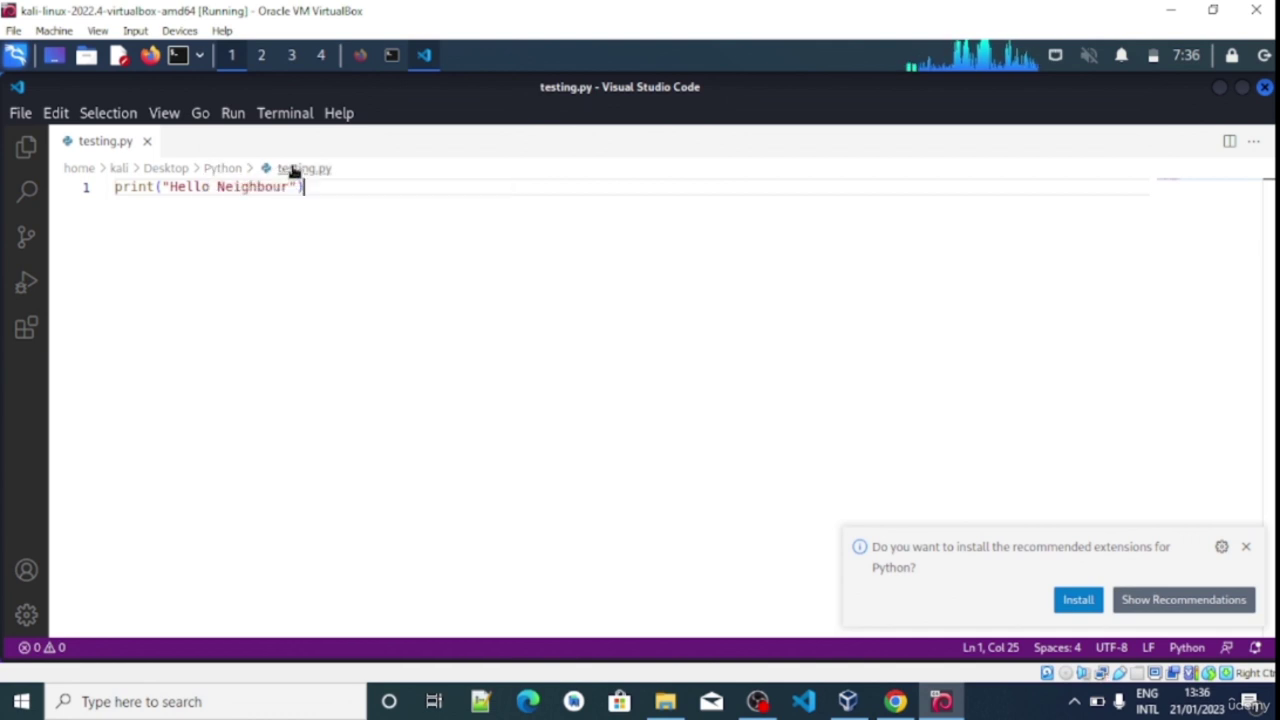
click(318, 270)
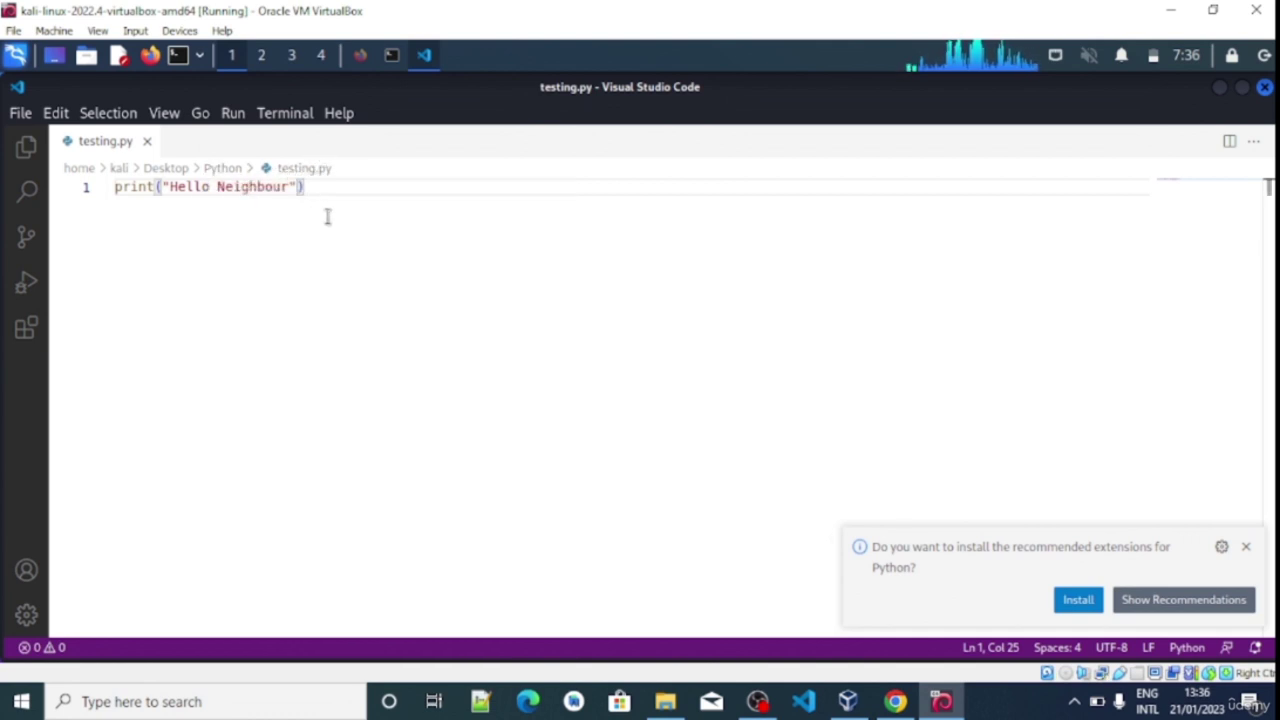
click(1246, 546)
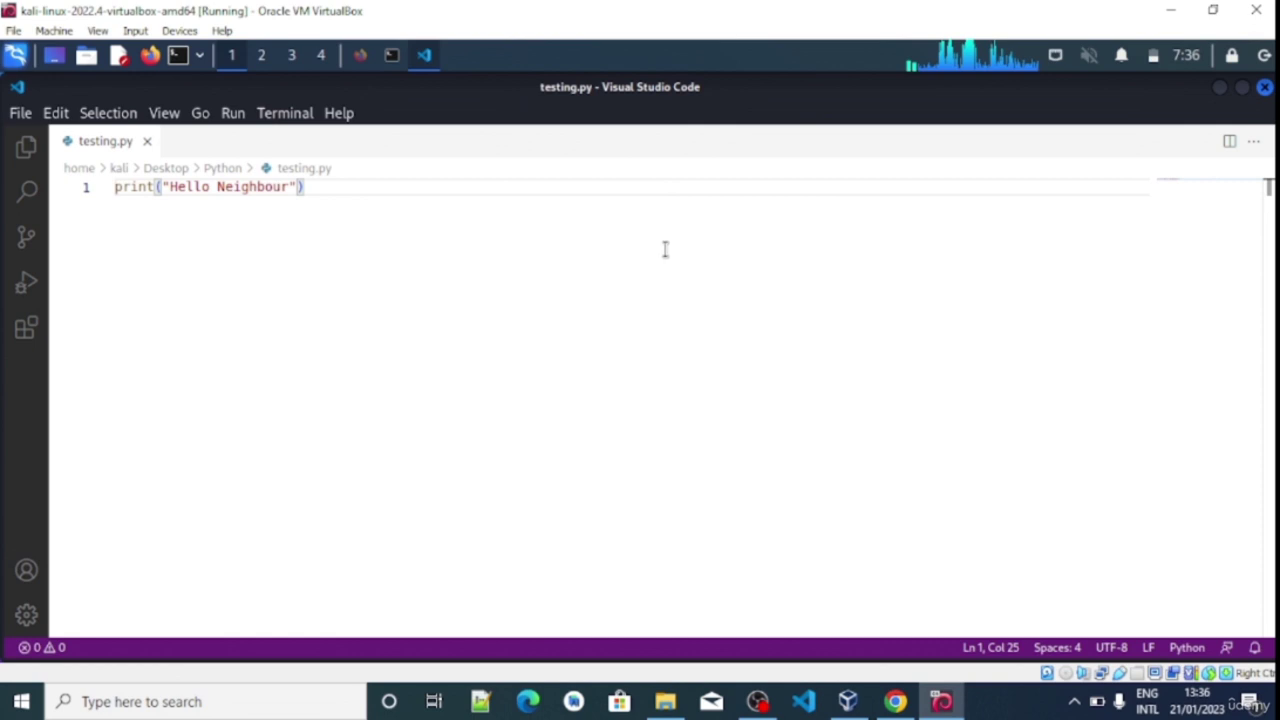
click(285, 113)
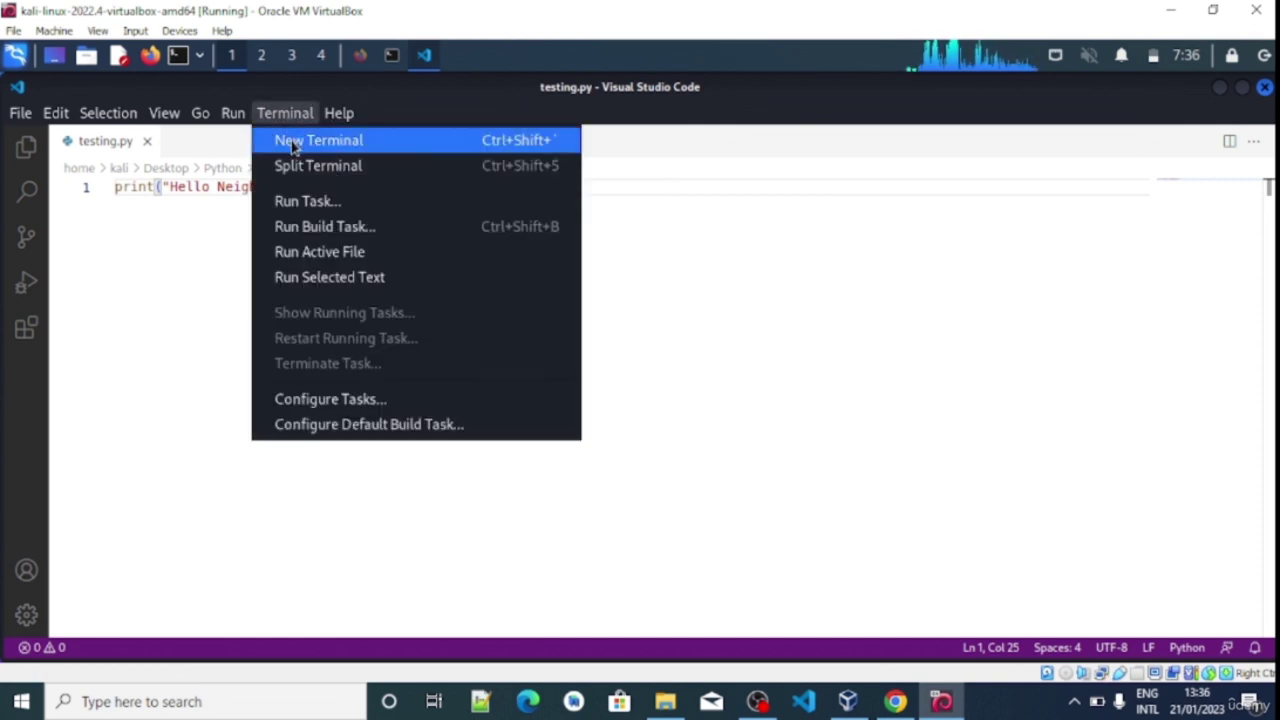
click(293, 146)
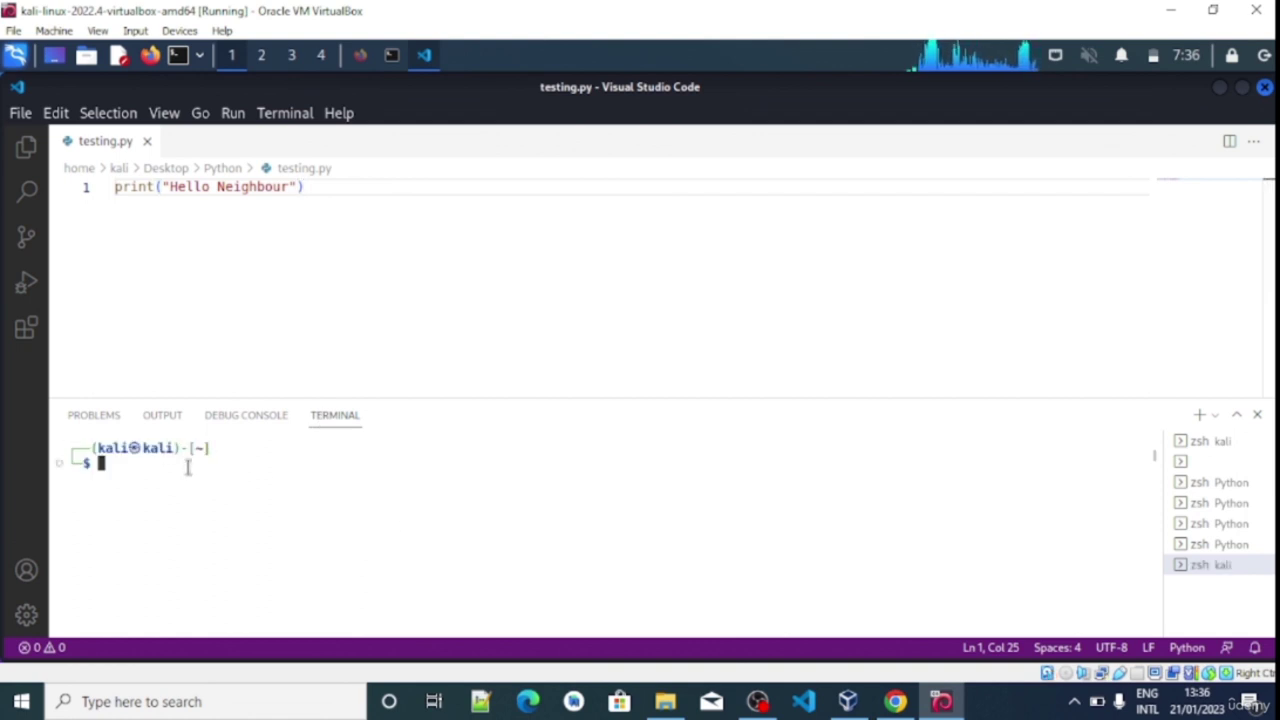
Run cd Desktop, cd Python, then python testing.py to print Hello Neighbour
text(cd)
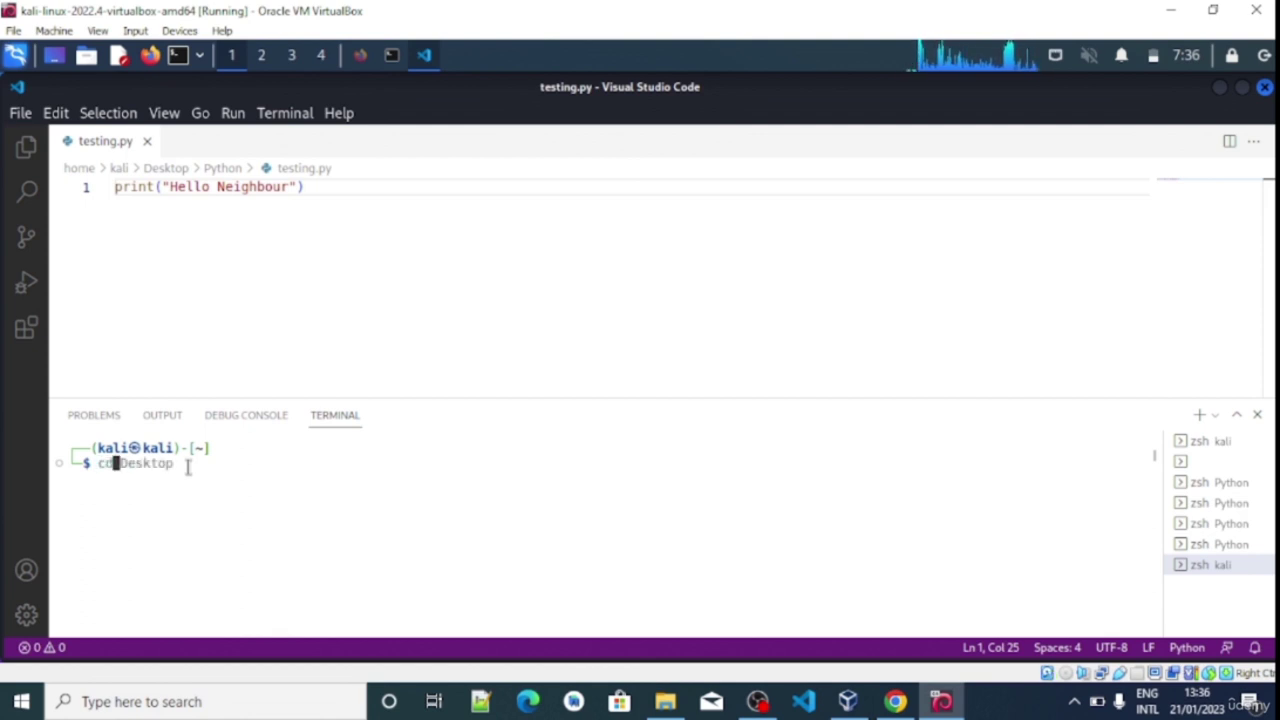
text(De)
key(Left)
key(Left)
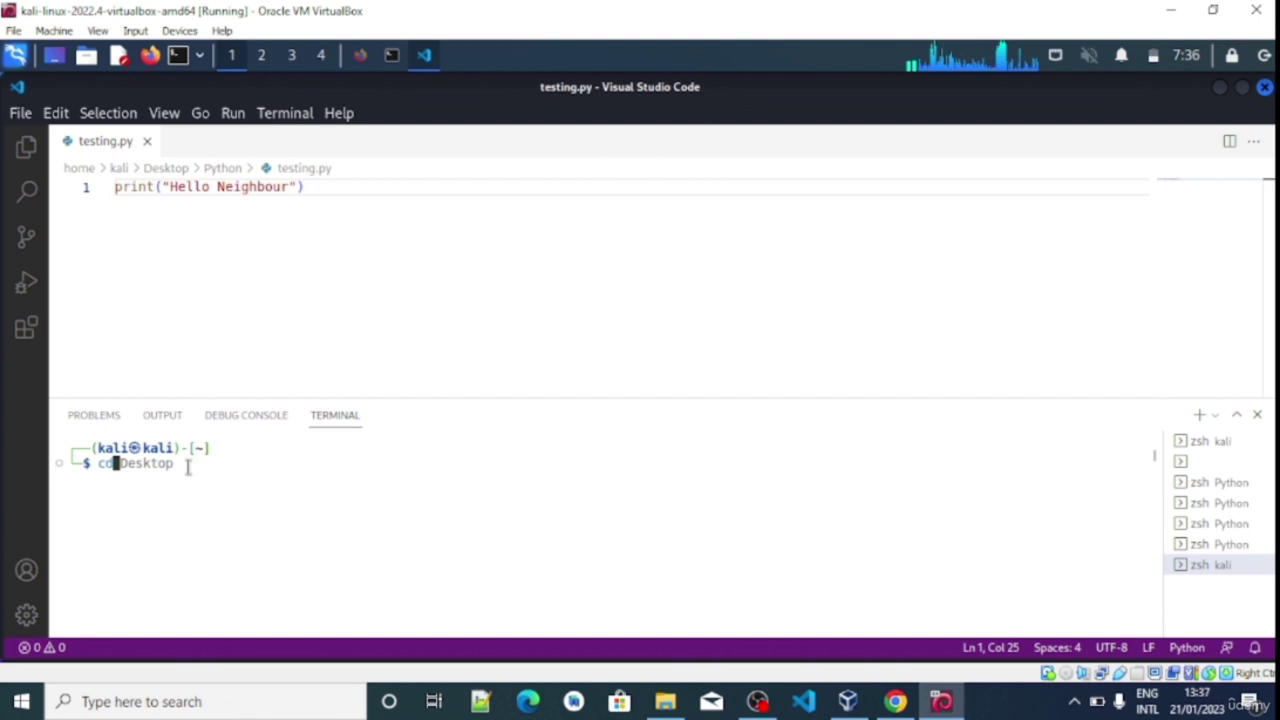
key(End)
key(Return)
text(cd)
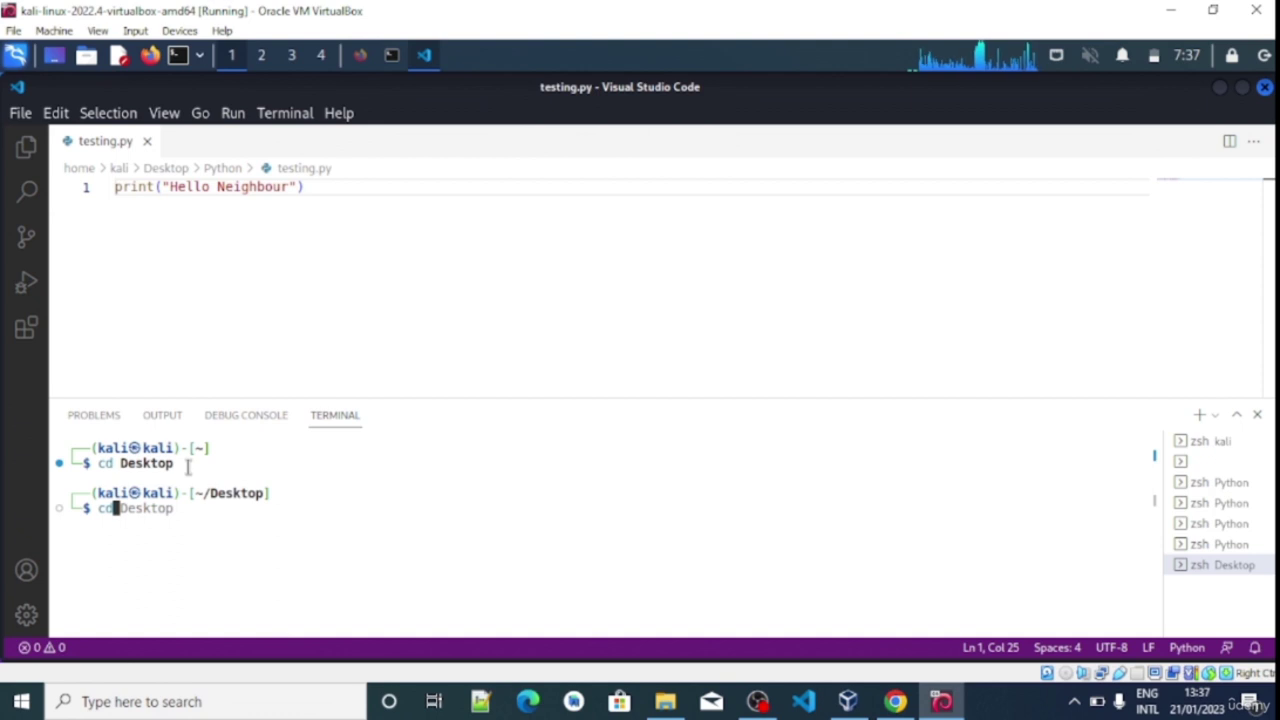
text( py)
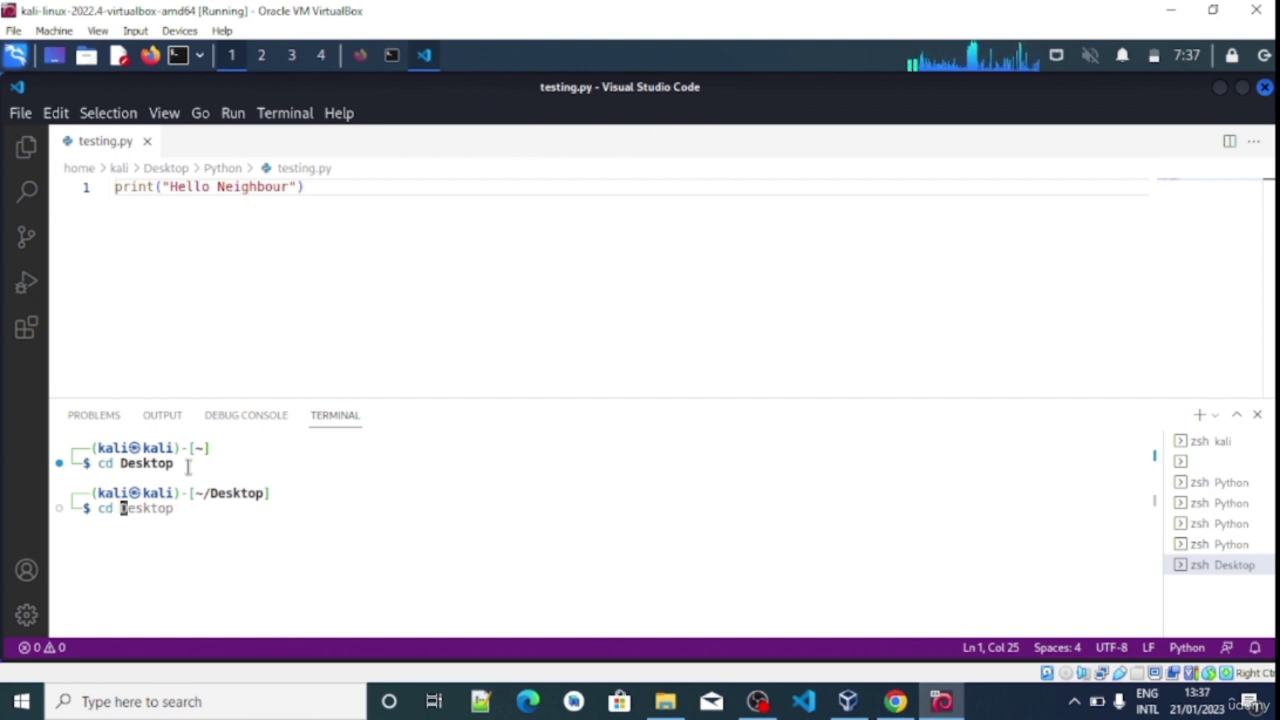
key(BackSpace)
key(BackSpace)
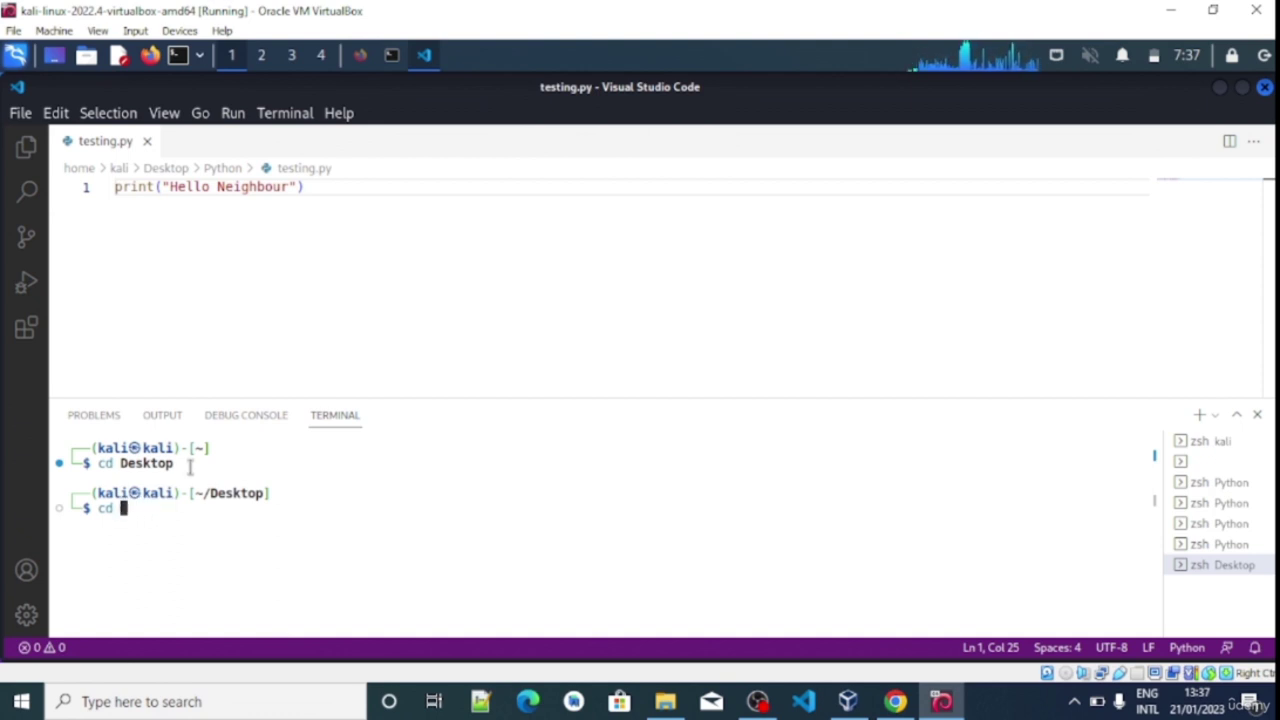
text(Py)
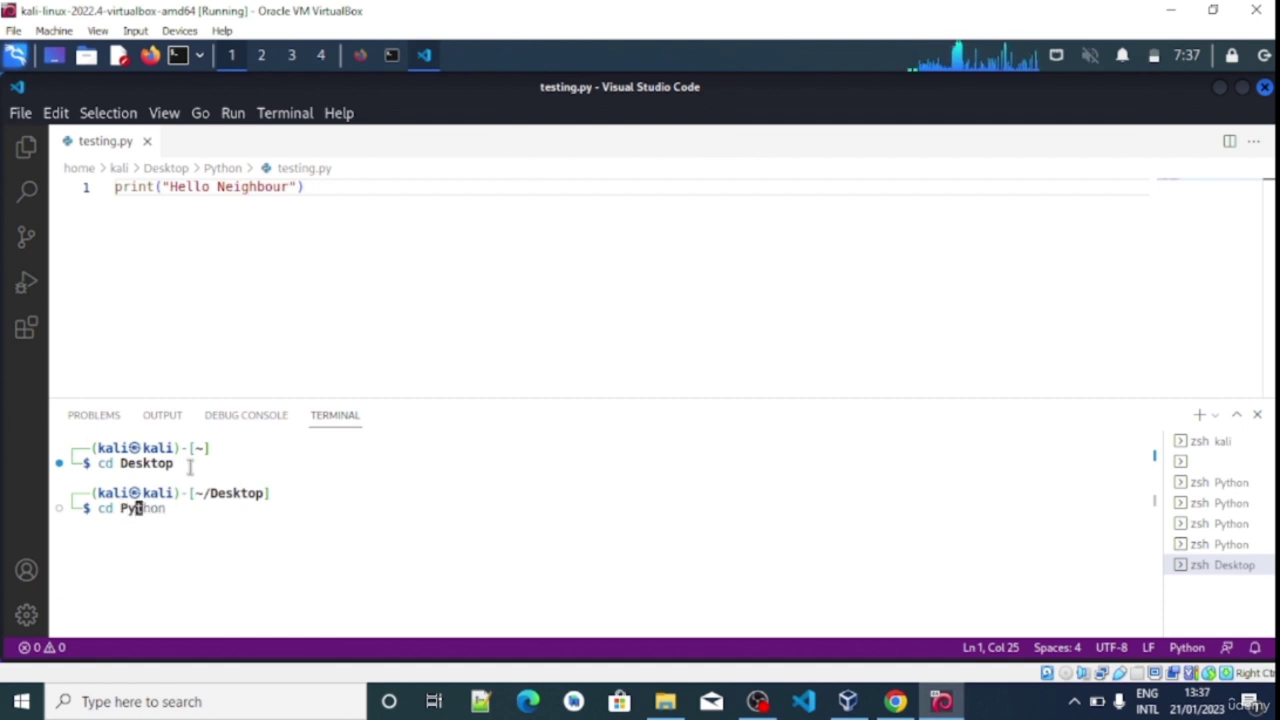
key(Right)
key(Return)
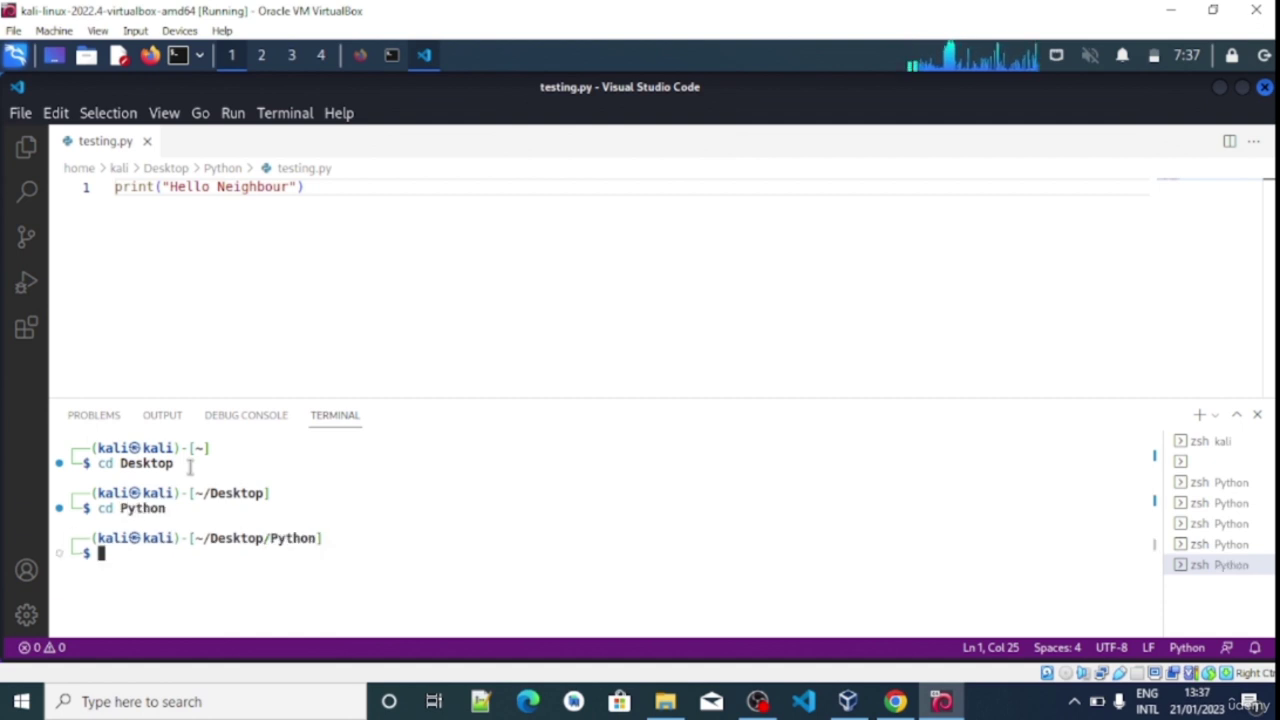
text(python)
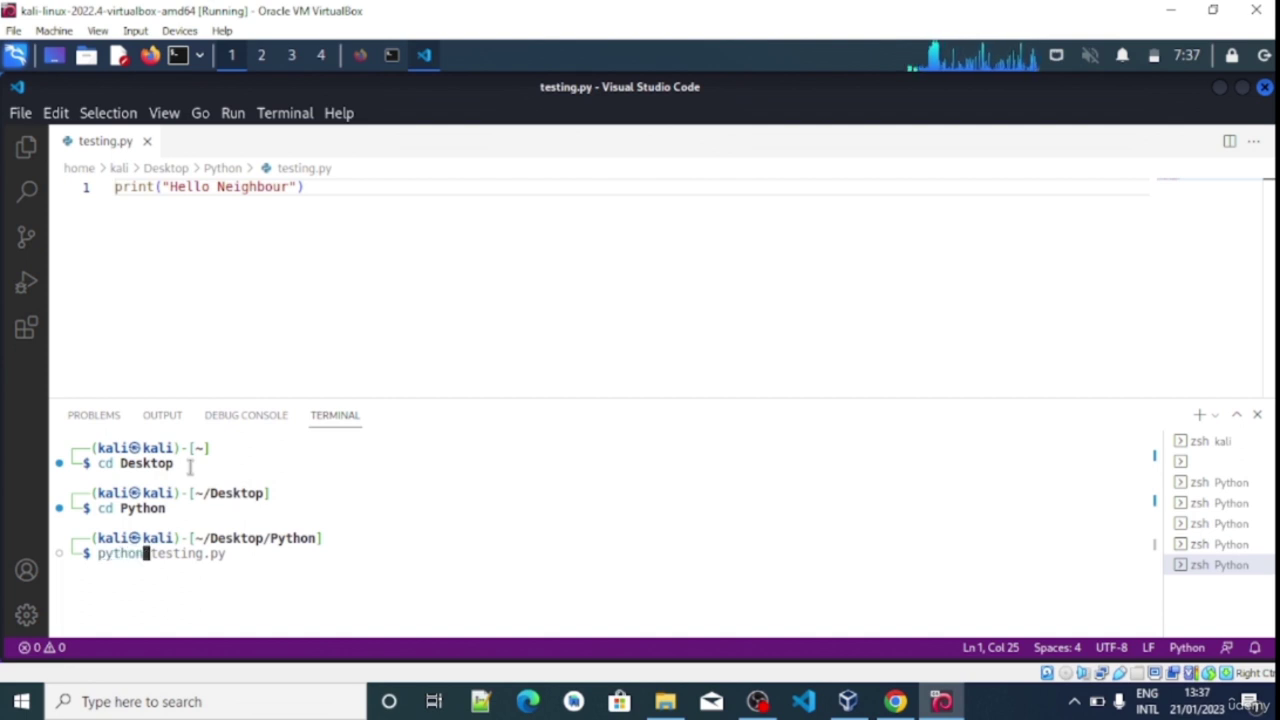
key(Right)
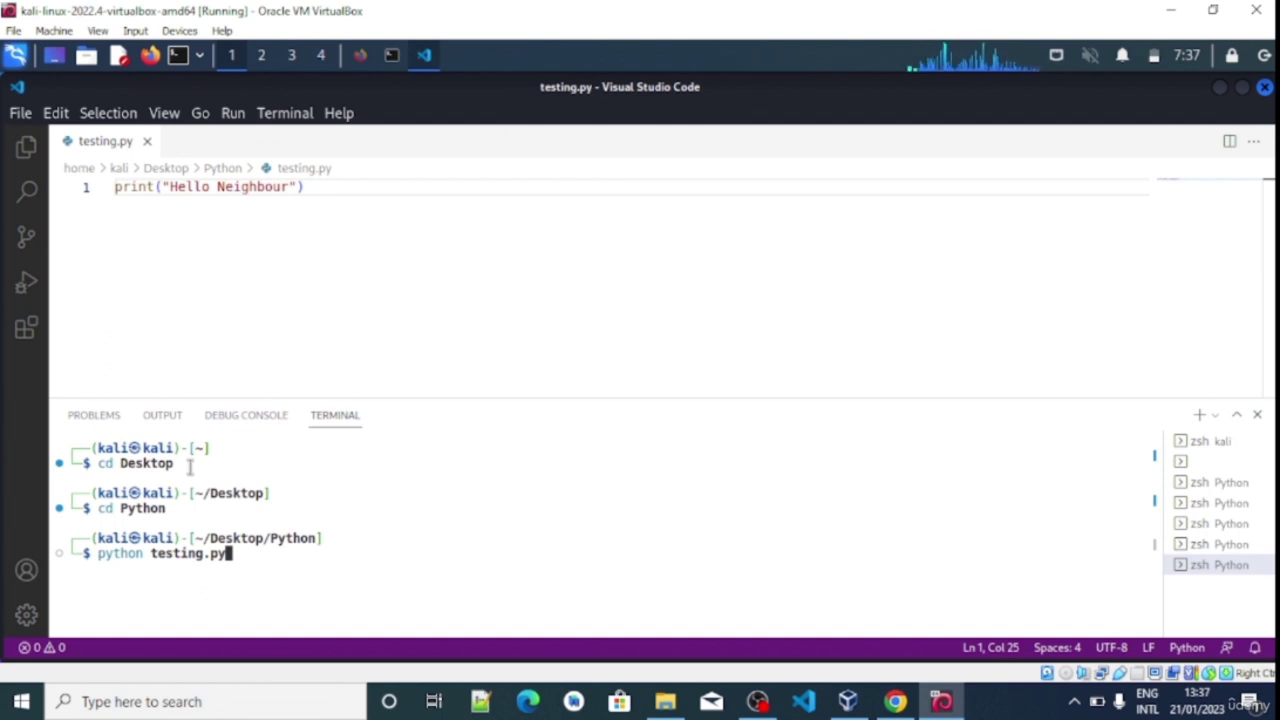
key(Return)
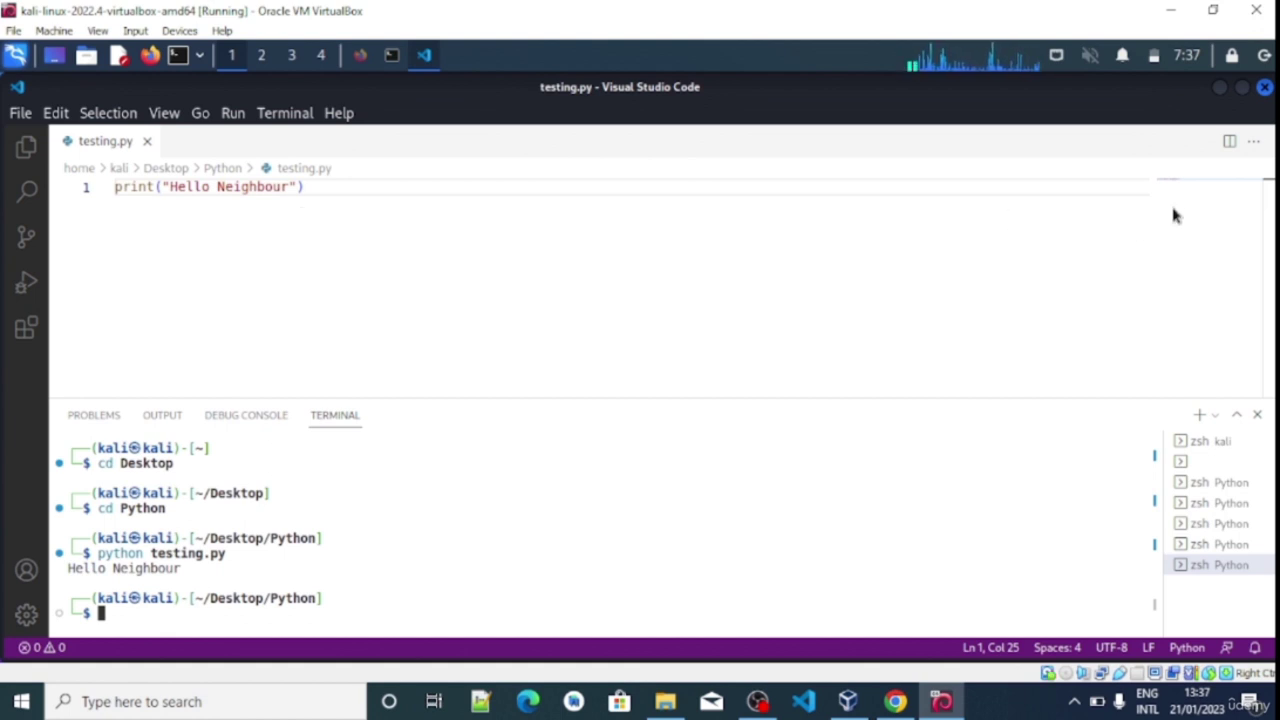
Minimise the VS Code window and bring up the desktop's context menu
click(1218, 90)
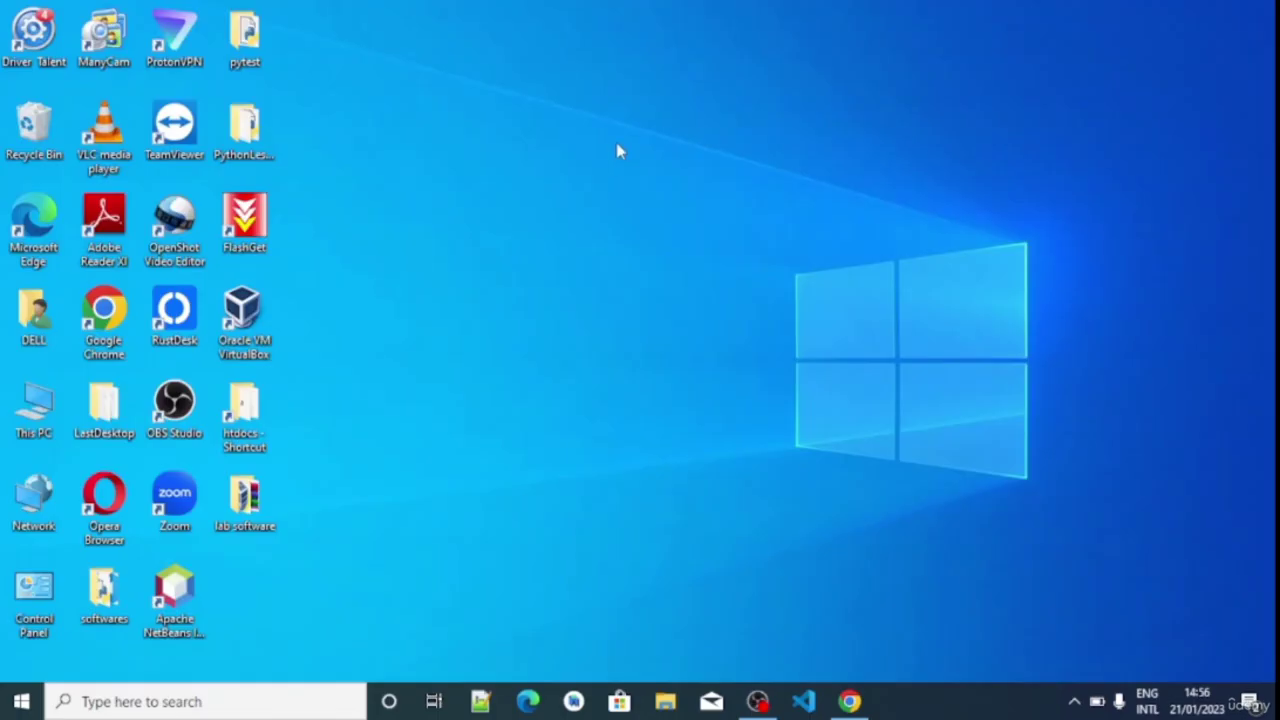
right_click(617, 146)
Refresh the Windows desktop three times from its right-click menu
click(660, 198)
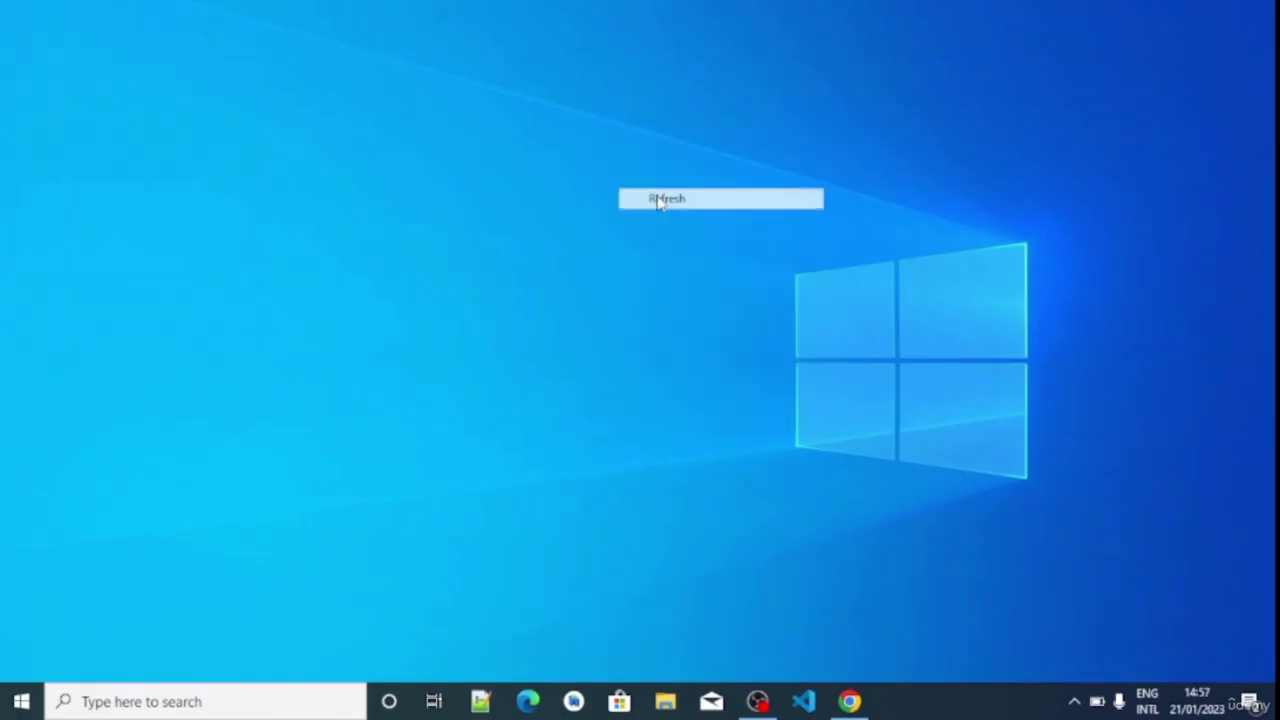
right_click(654, 145)
click(693, 199)
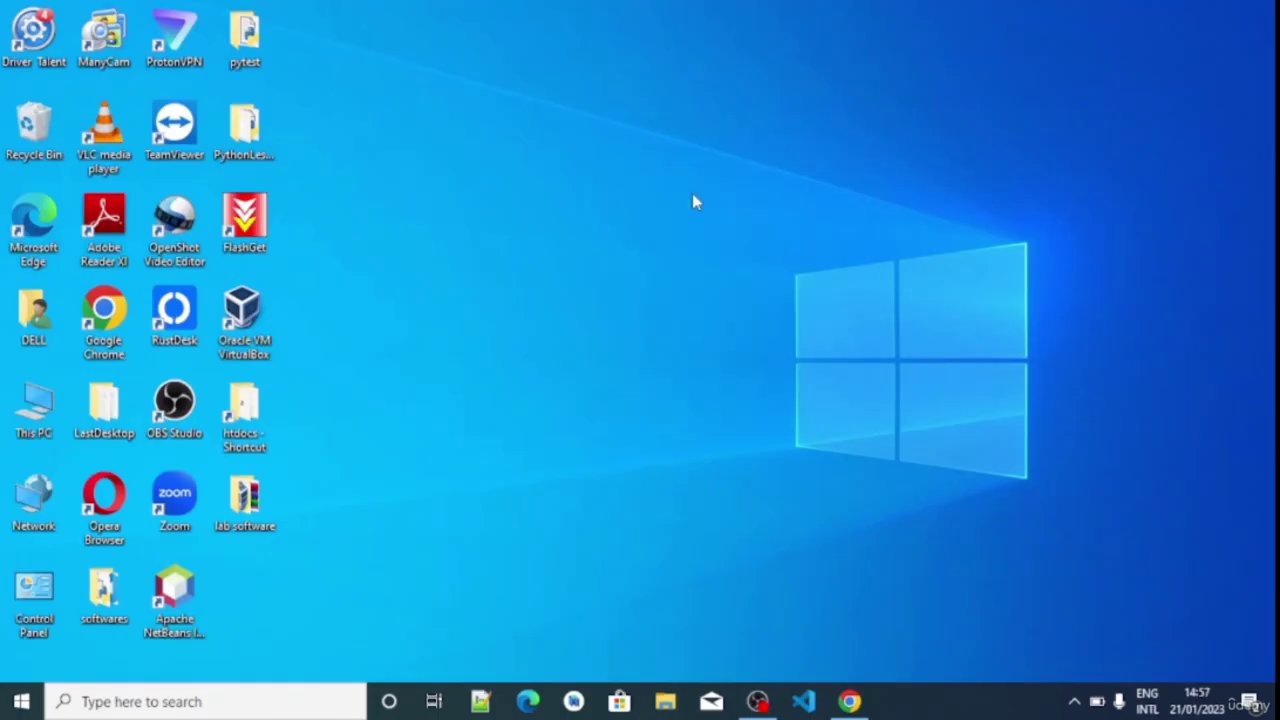
right_click(682, 141)
click(709, 197)
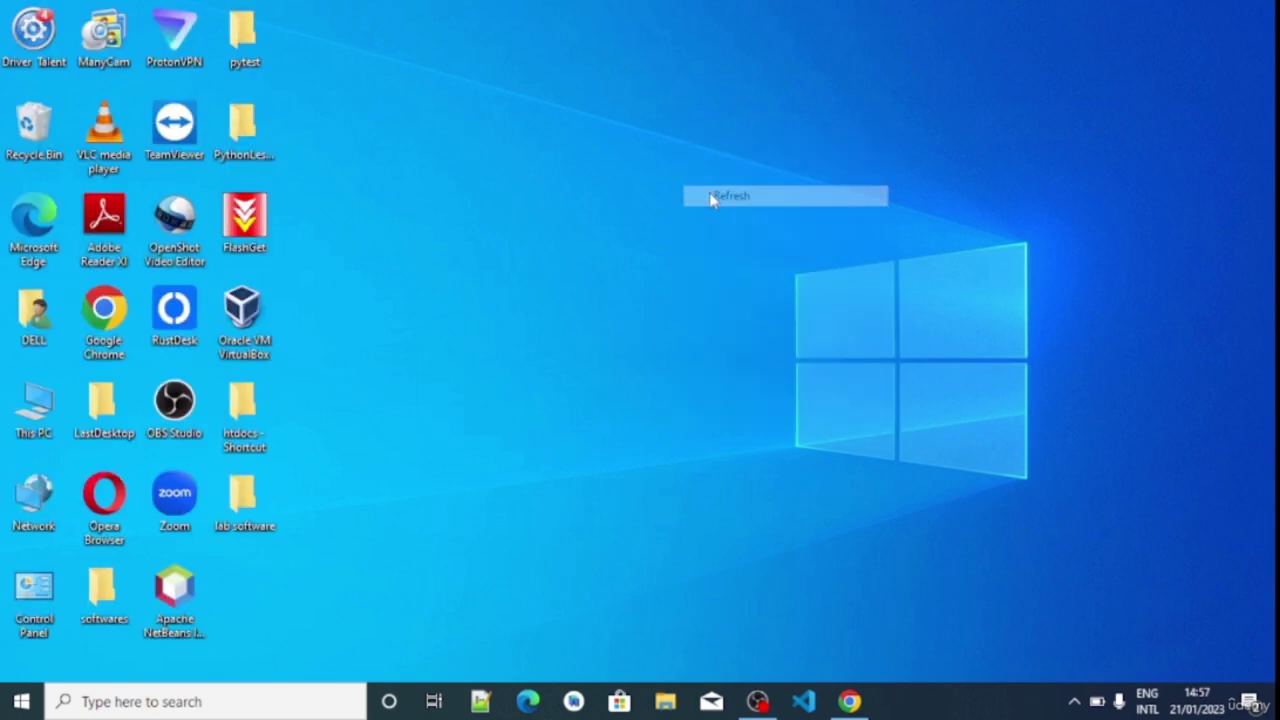
Confirm in VirtualBox Manager that kali-linux-2022.4 is Powered Off, then launch Google Chrome
double_click(268, 308)
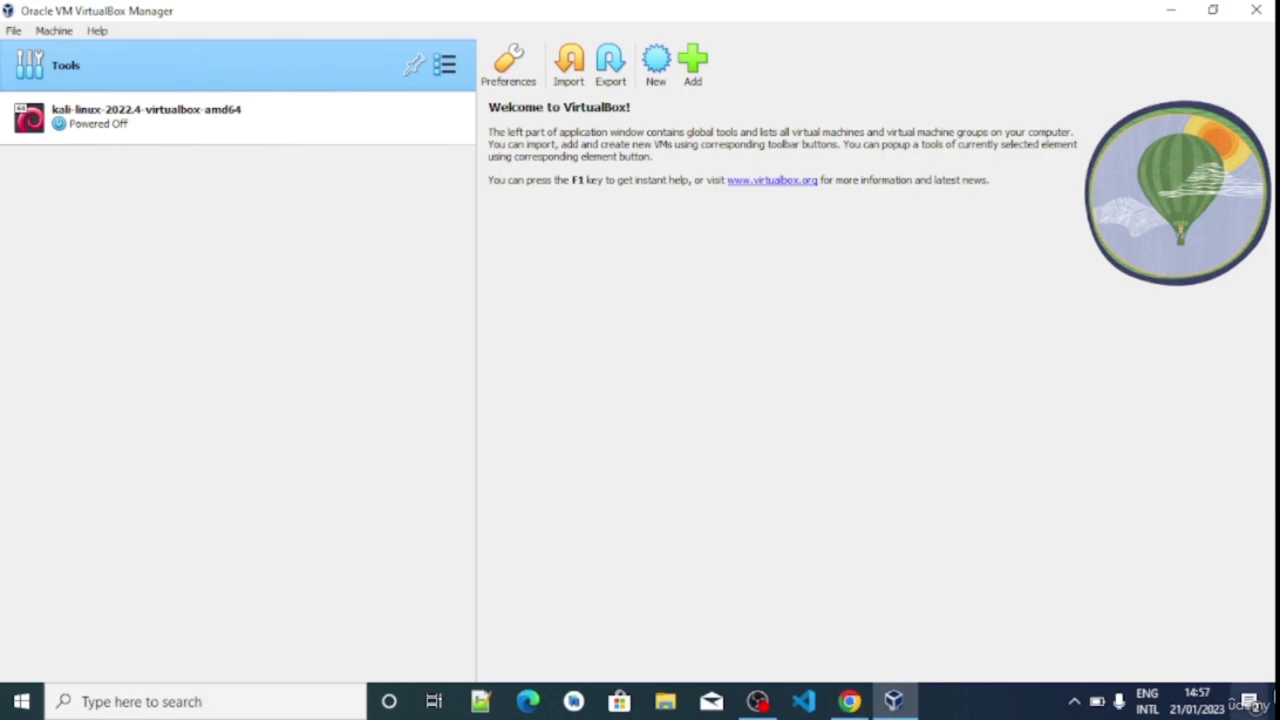
click(1276, 703)
double_click(106, 308)
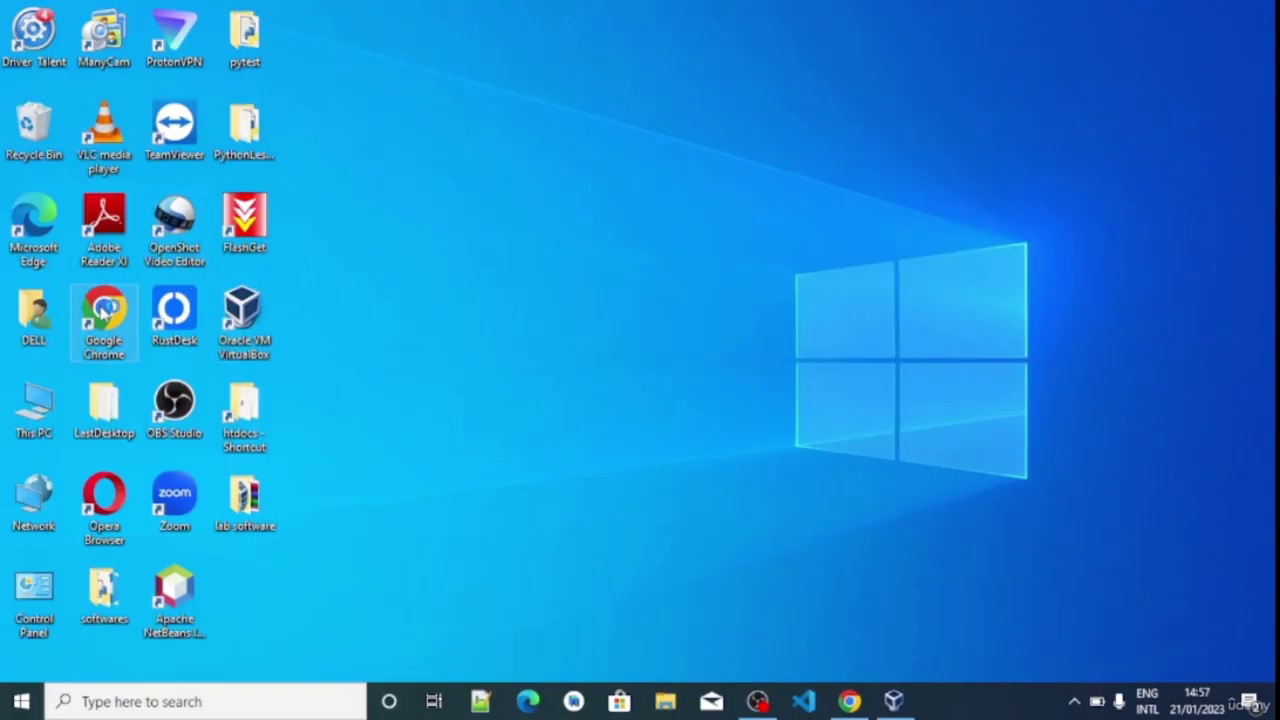
Maximise Chrome and go to the Google homepage
click(718, 57)
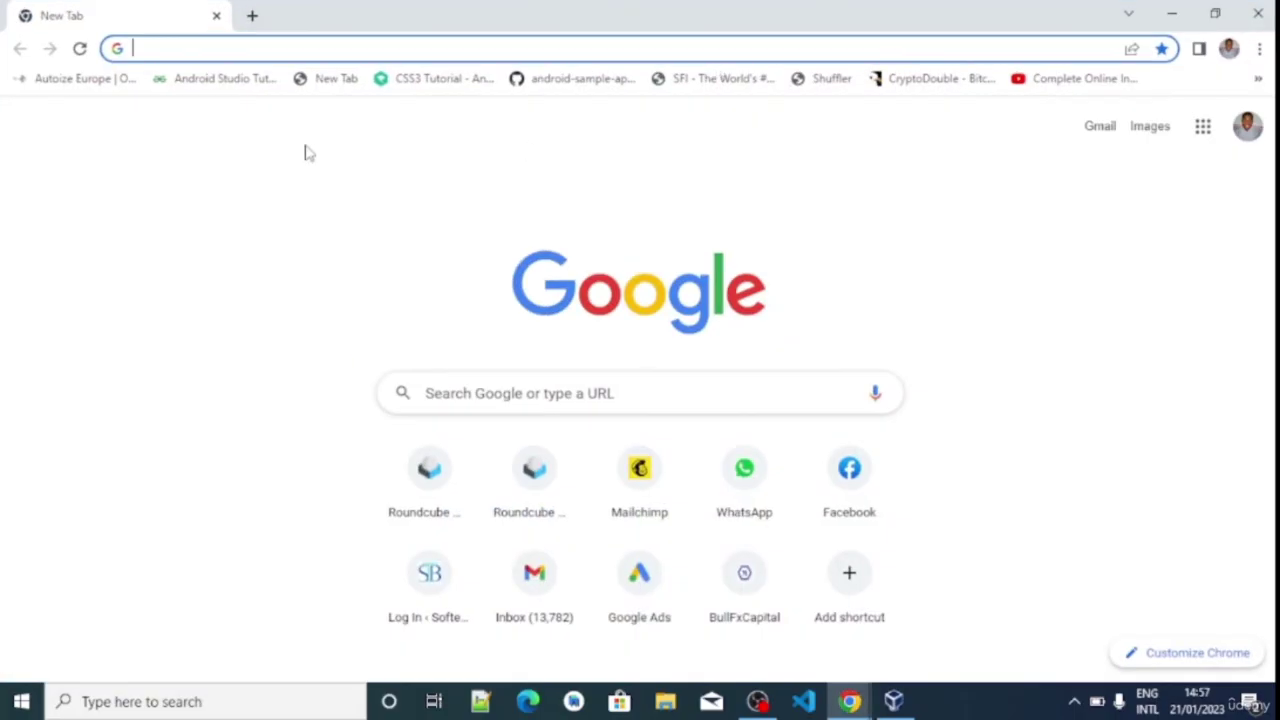
click(281, 48)
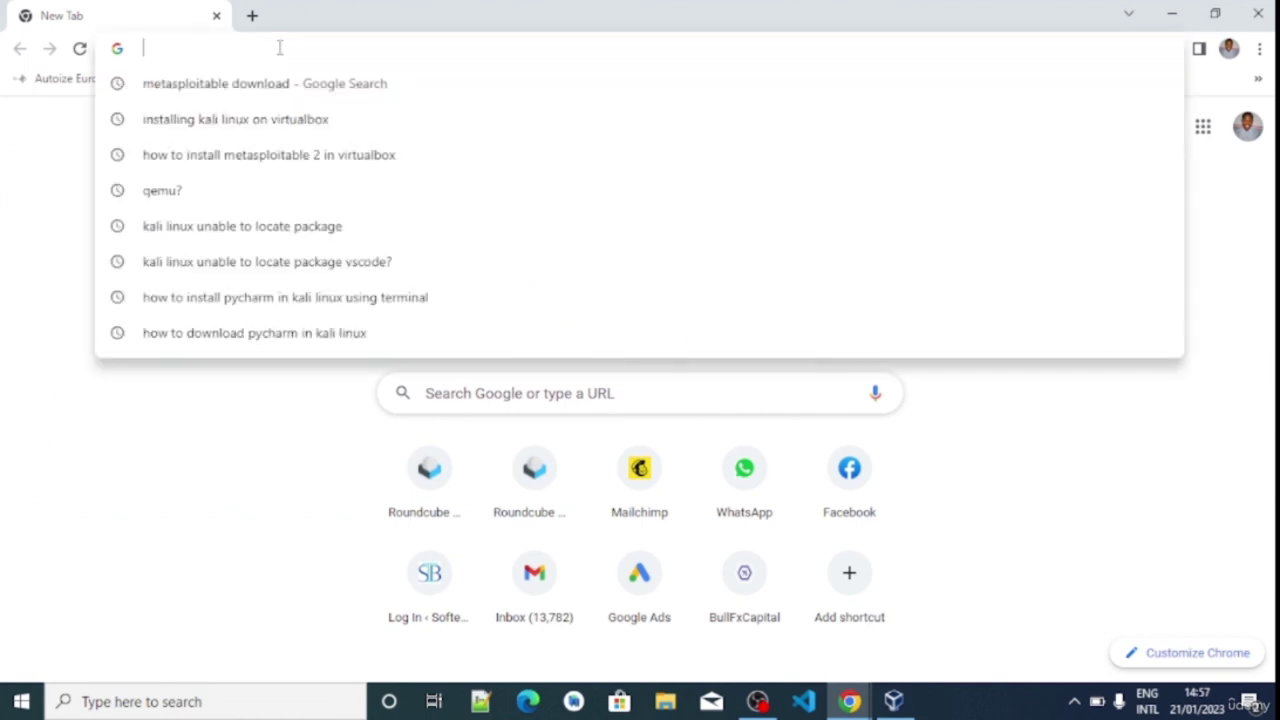
text(goog)
key(Return)
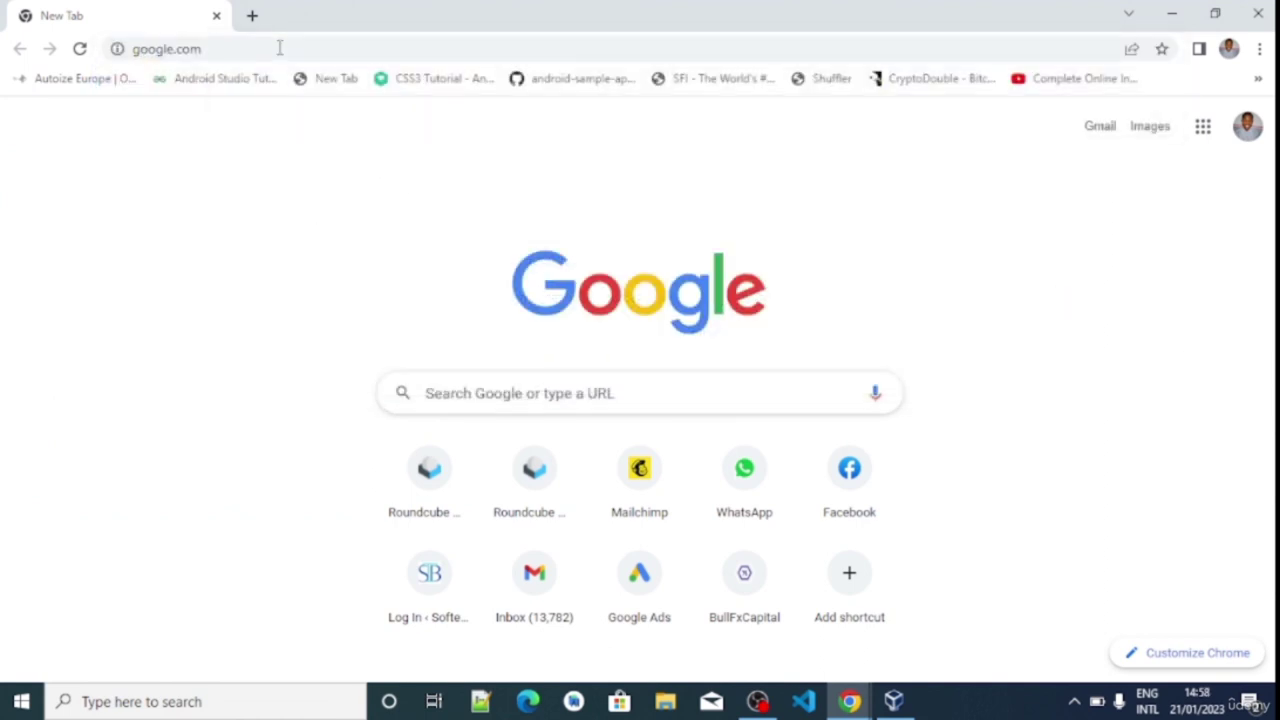
Search Google for 'metasploitable download' and open the SourceForge result in a new tab
click(496, 259)
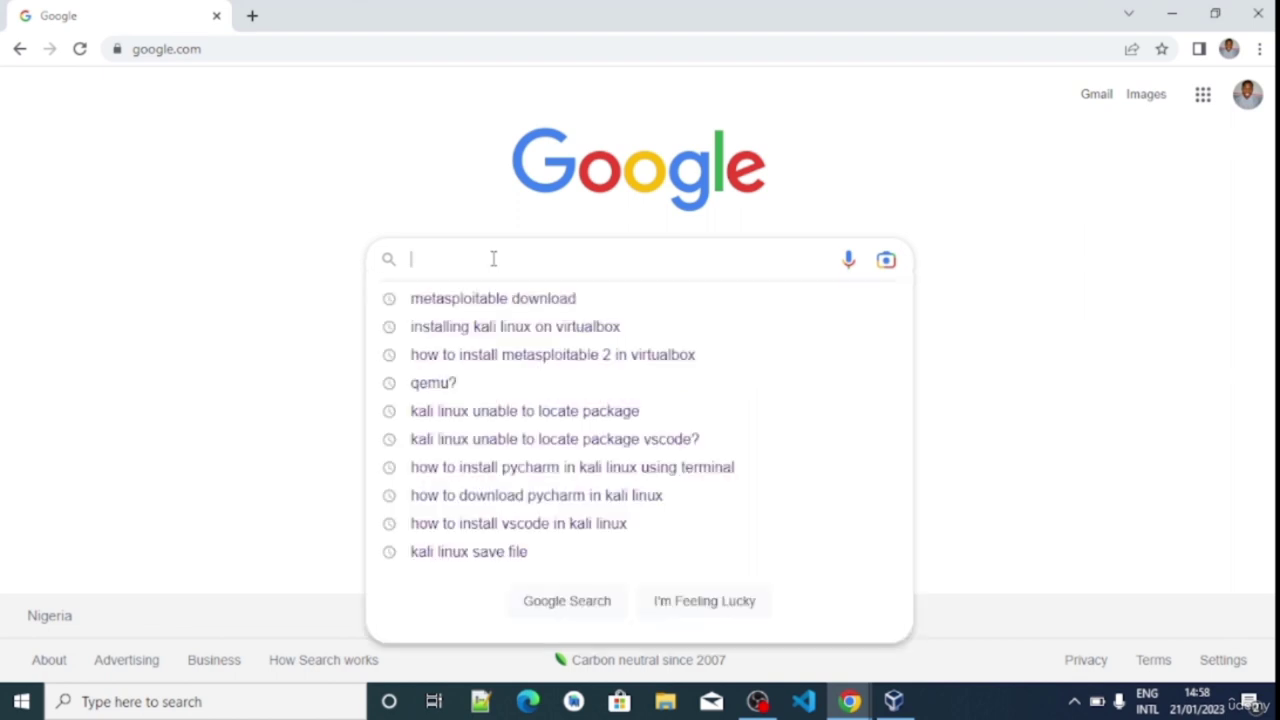
text(meta)
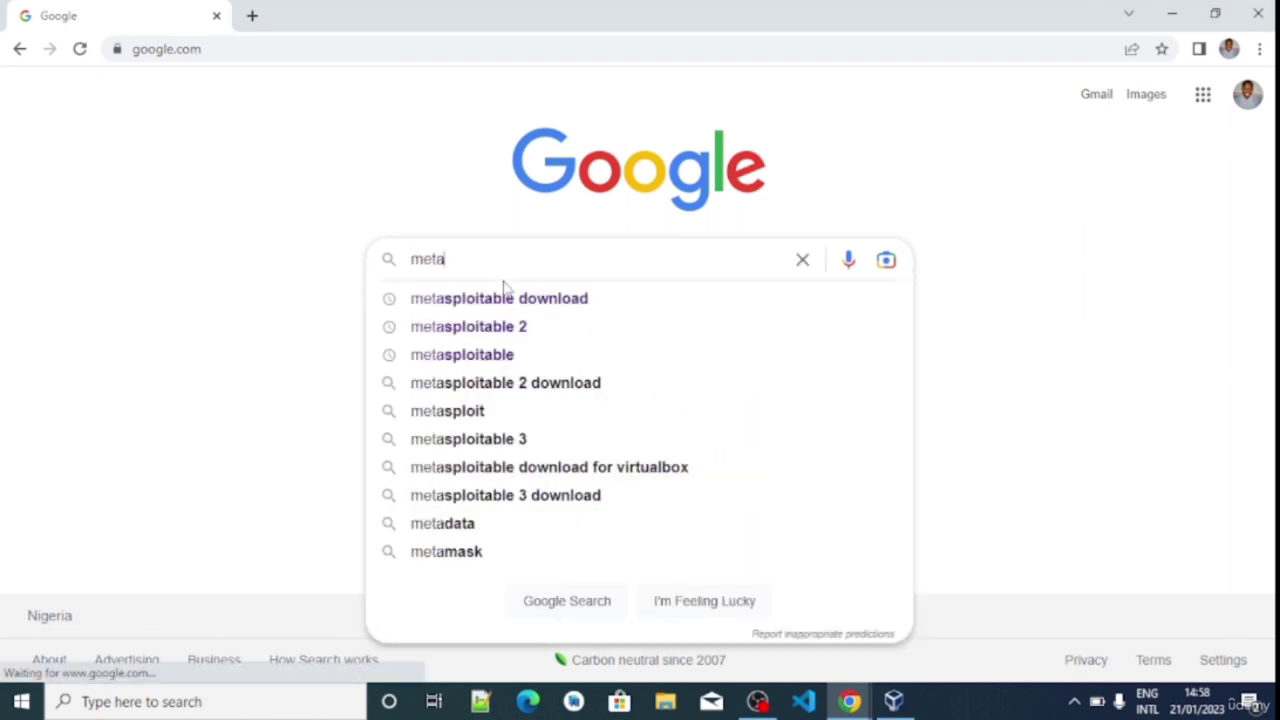
click(506, 298)
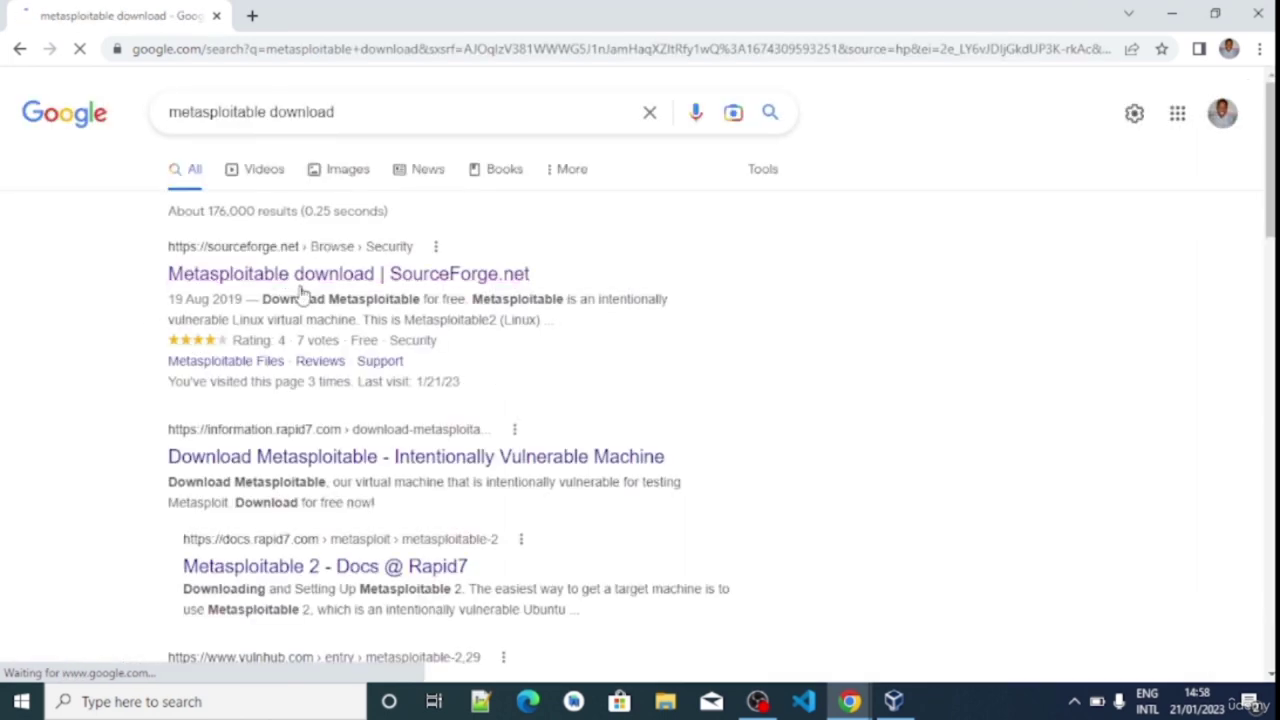
right_click(273, 280)
click(328, 286)
On the SourceForge Metasploitable page, start downloading metasploitable-linux-2.0.0.zip
click(348, 12)
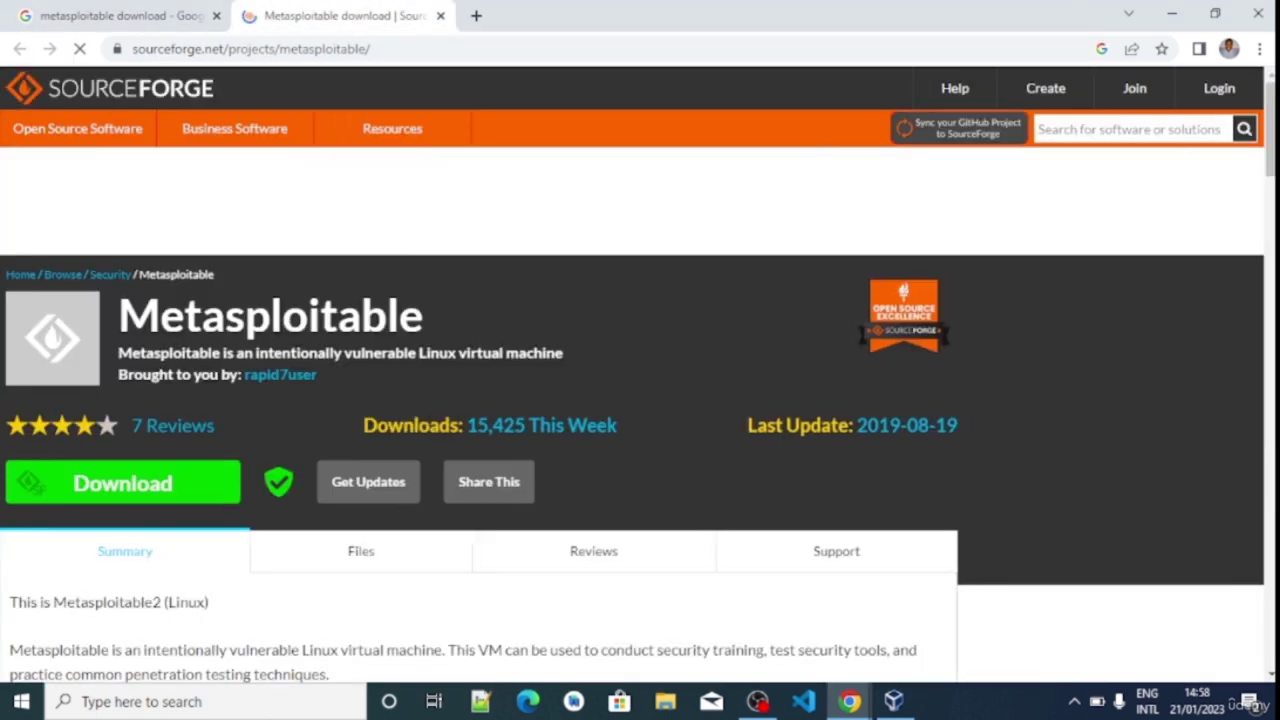
scroll(640, 400, down, 2)
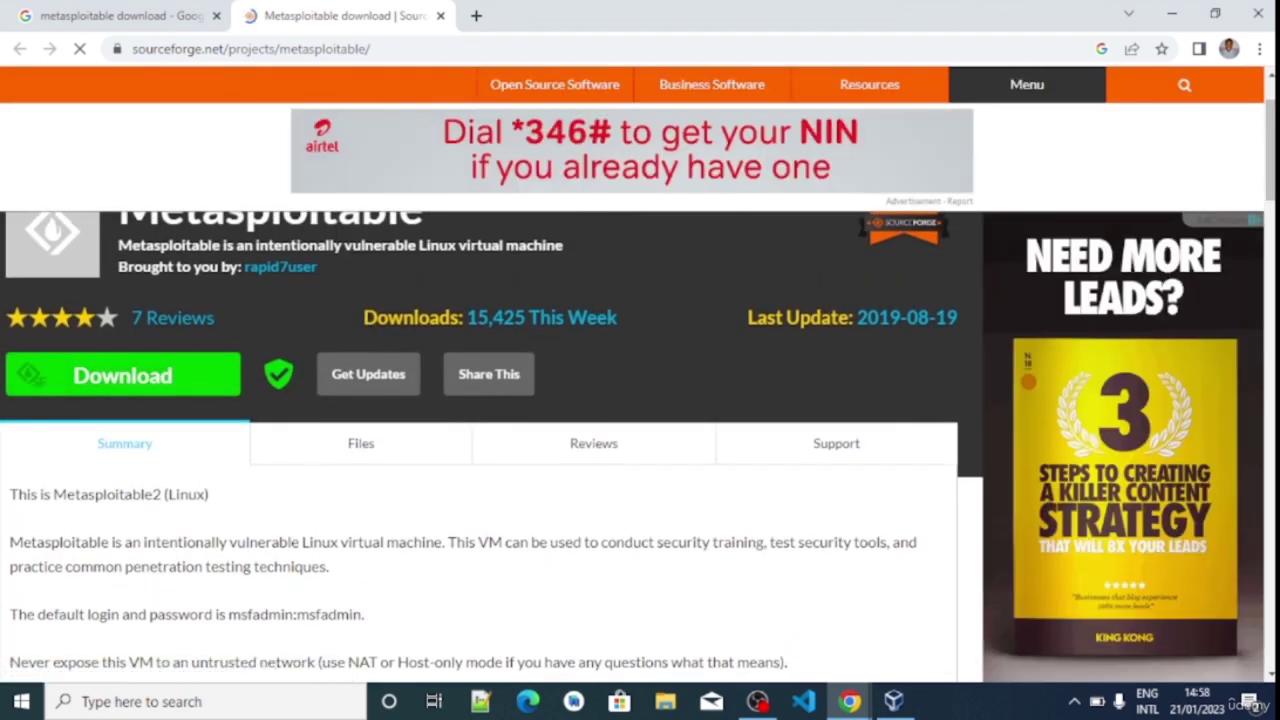
drag(1270, 160, 1270, 170)
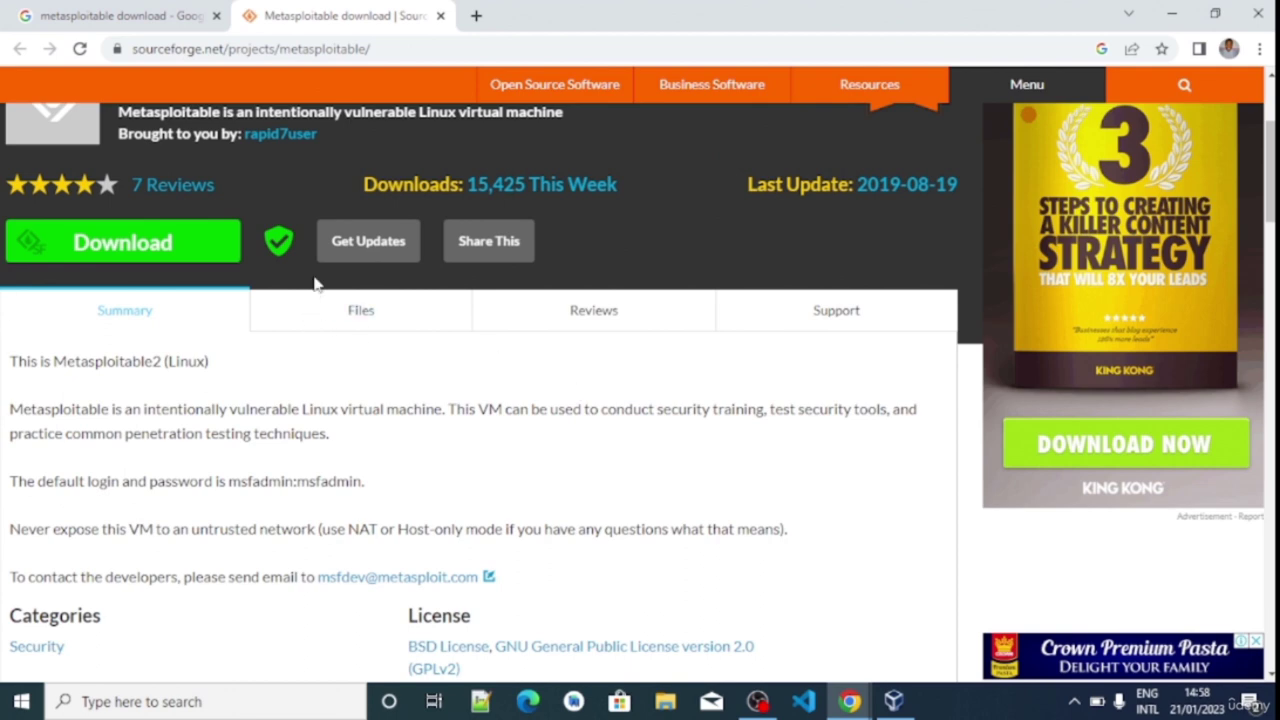
click(143, 250)
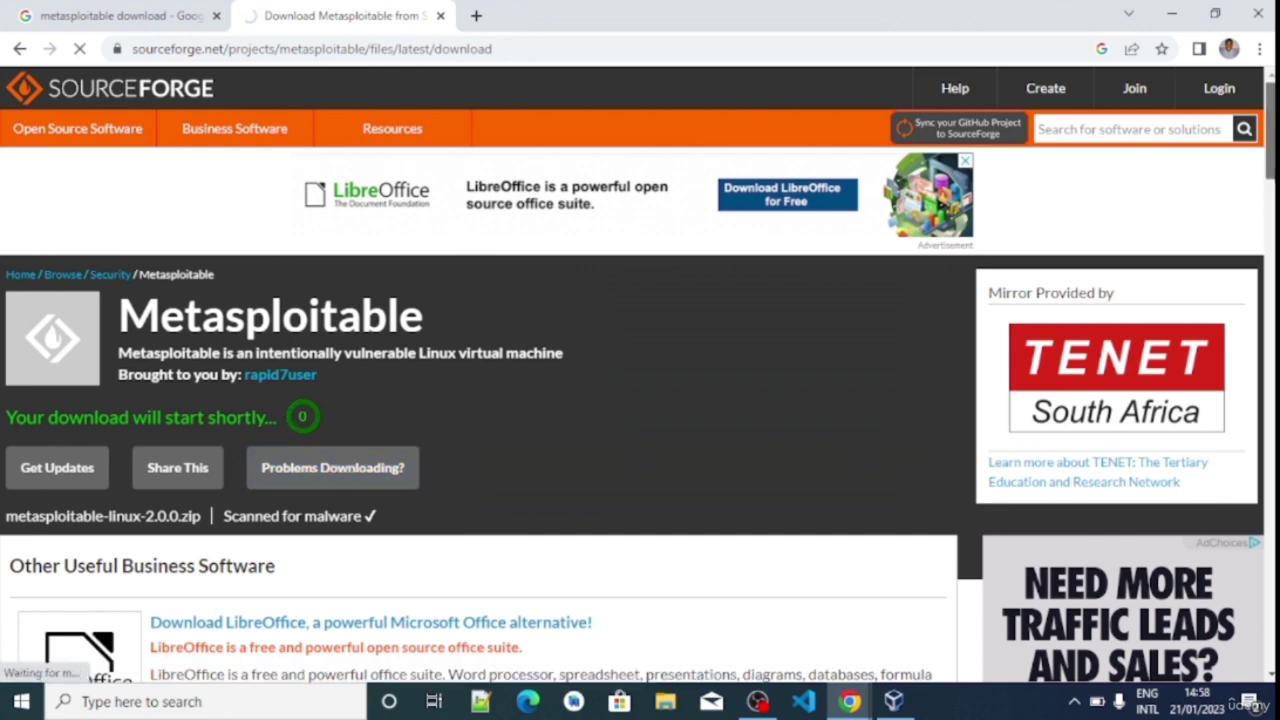
Pause the download at 0.3 of 825 MB and return to the Windows desktop
scroll(480, 412, down, 1)
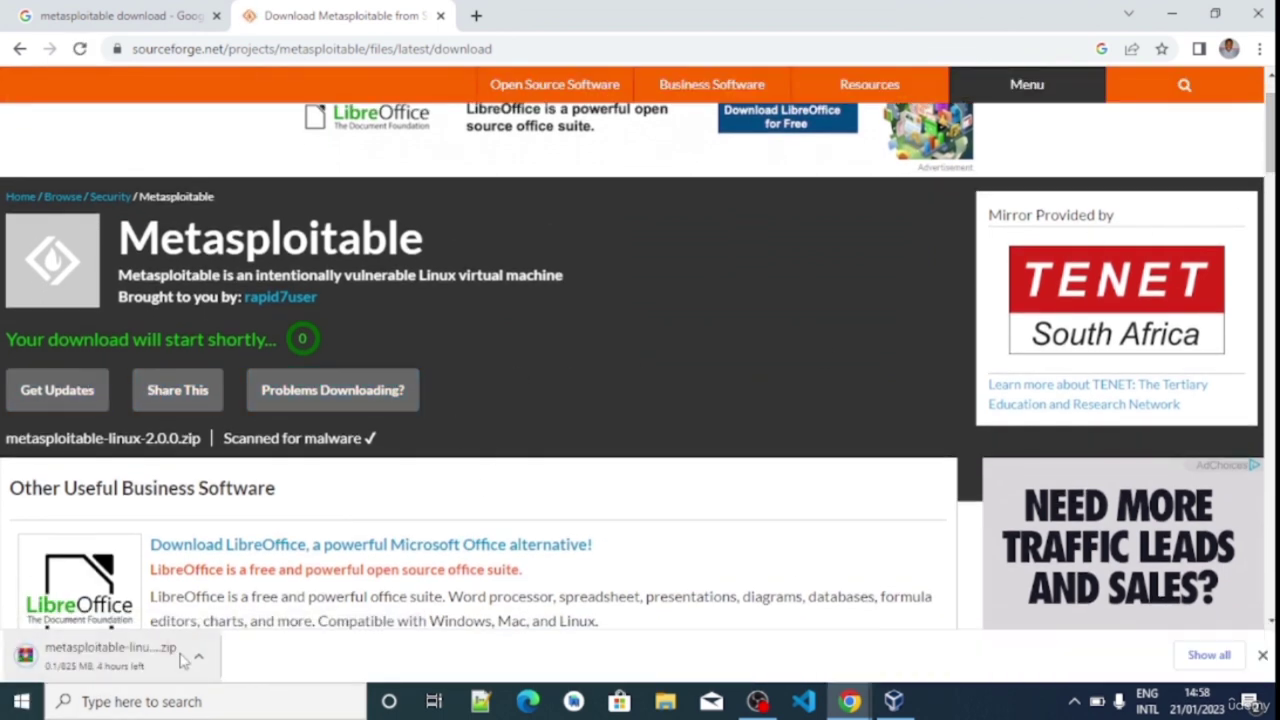
click(196, 656)
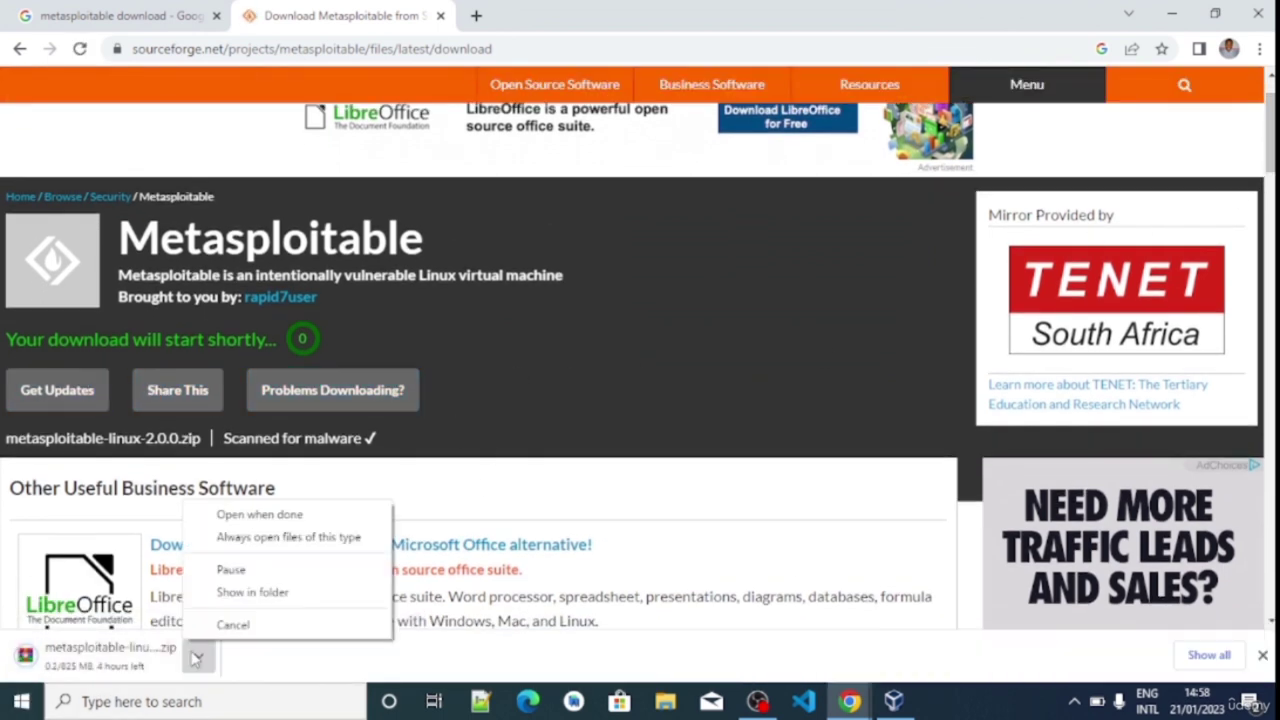
click(236, 570)
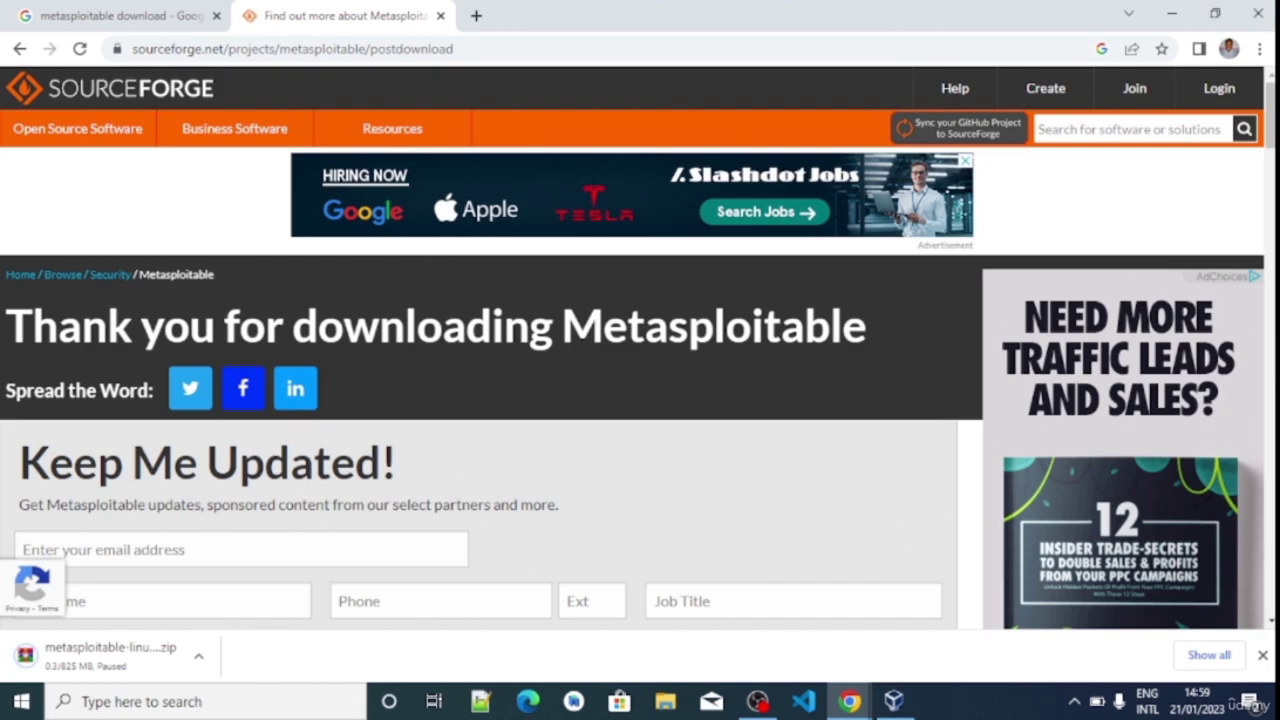
key(super+d)
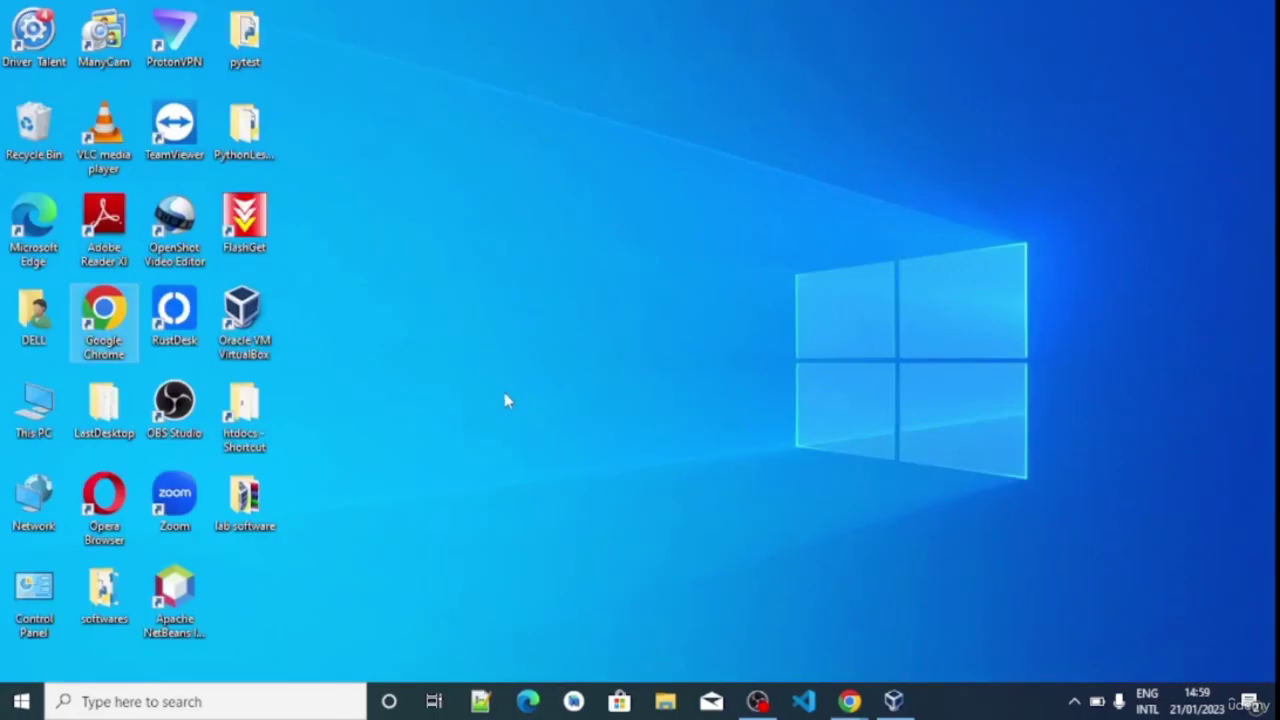
Extract metasploitable-linux-2.0.0 inside lab software and open the Metasploitable2-Linux folder with its virtual disk
double_click(245, 500)
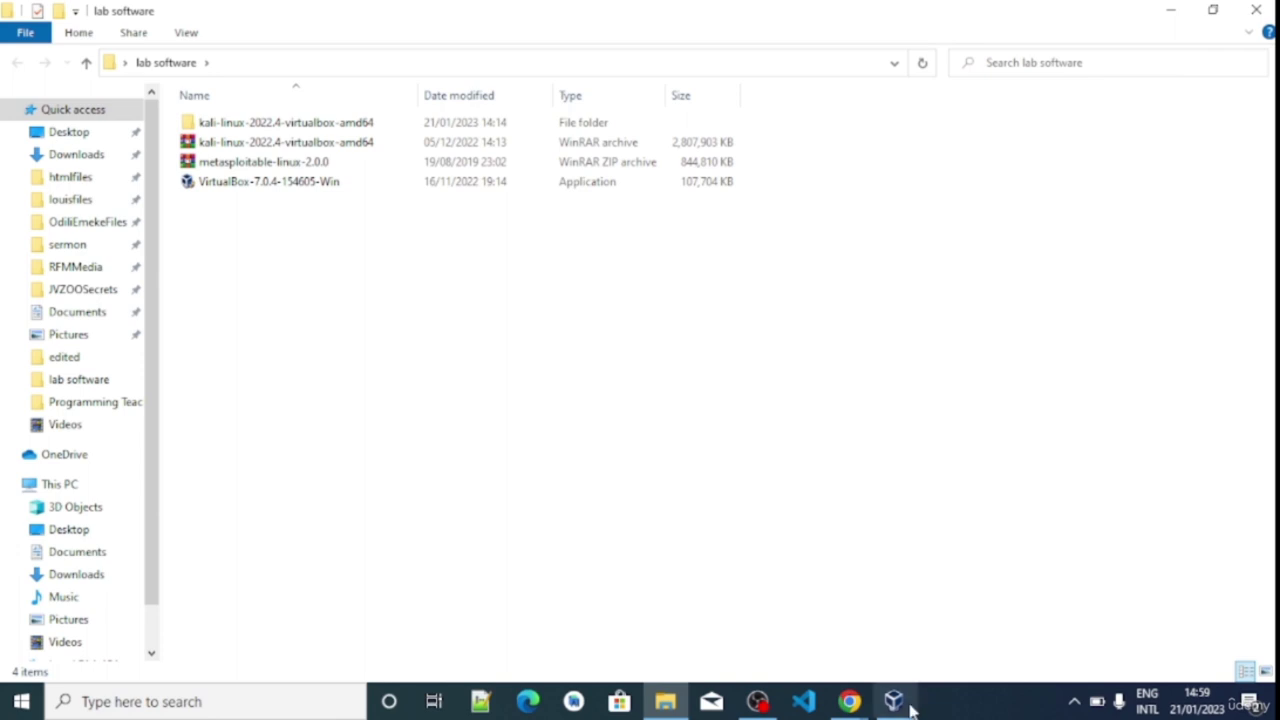
right_click(210, 166)
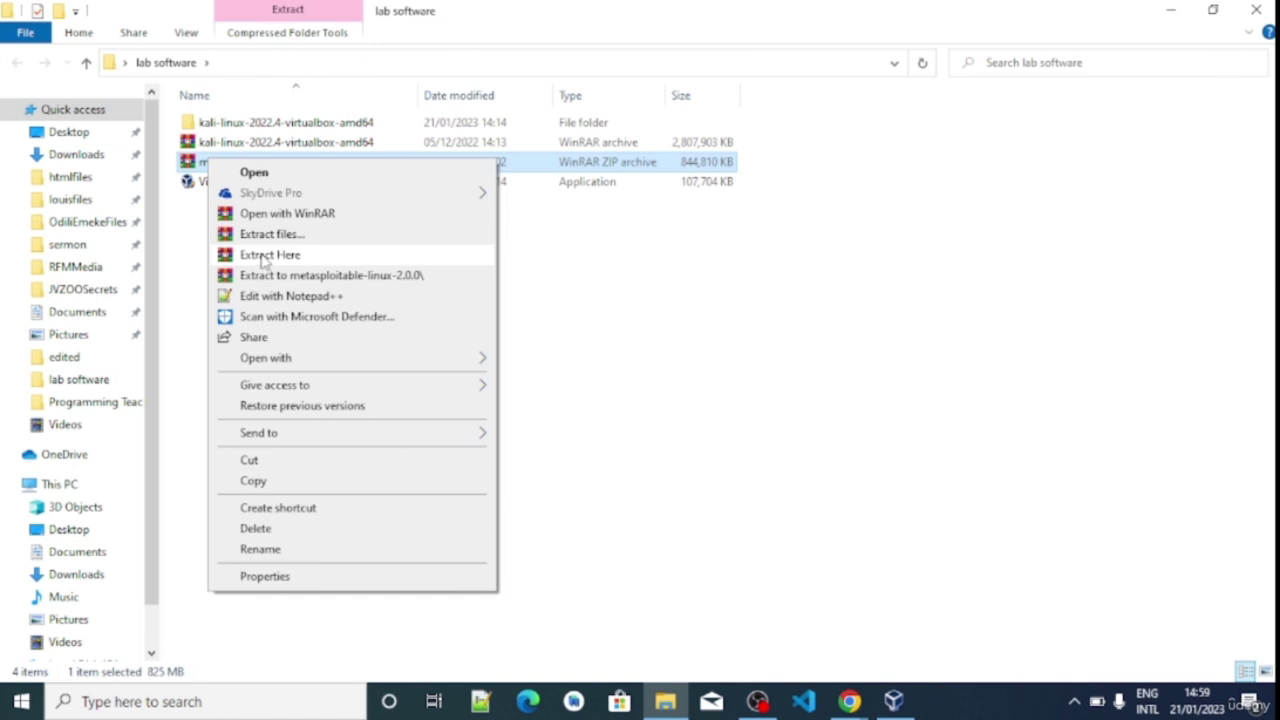
click(267, 256)
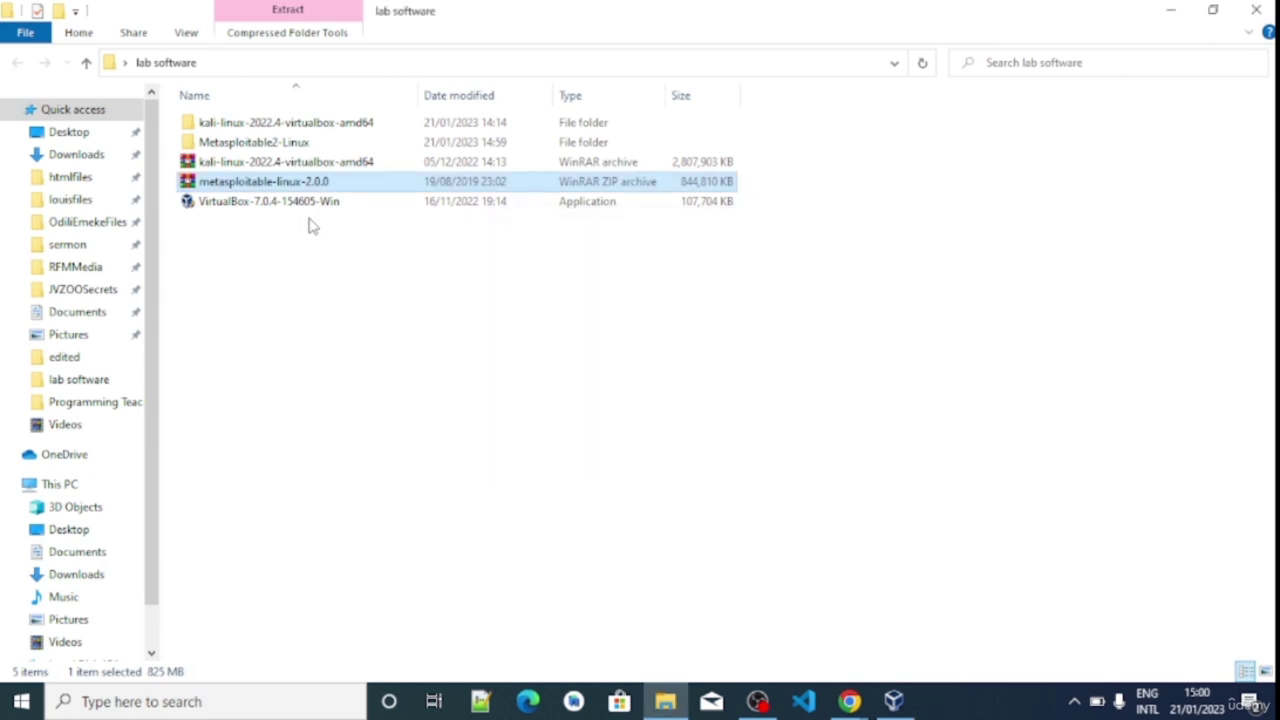
double_click(234, 143)
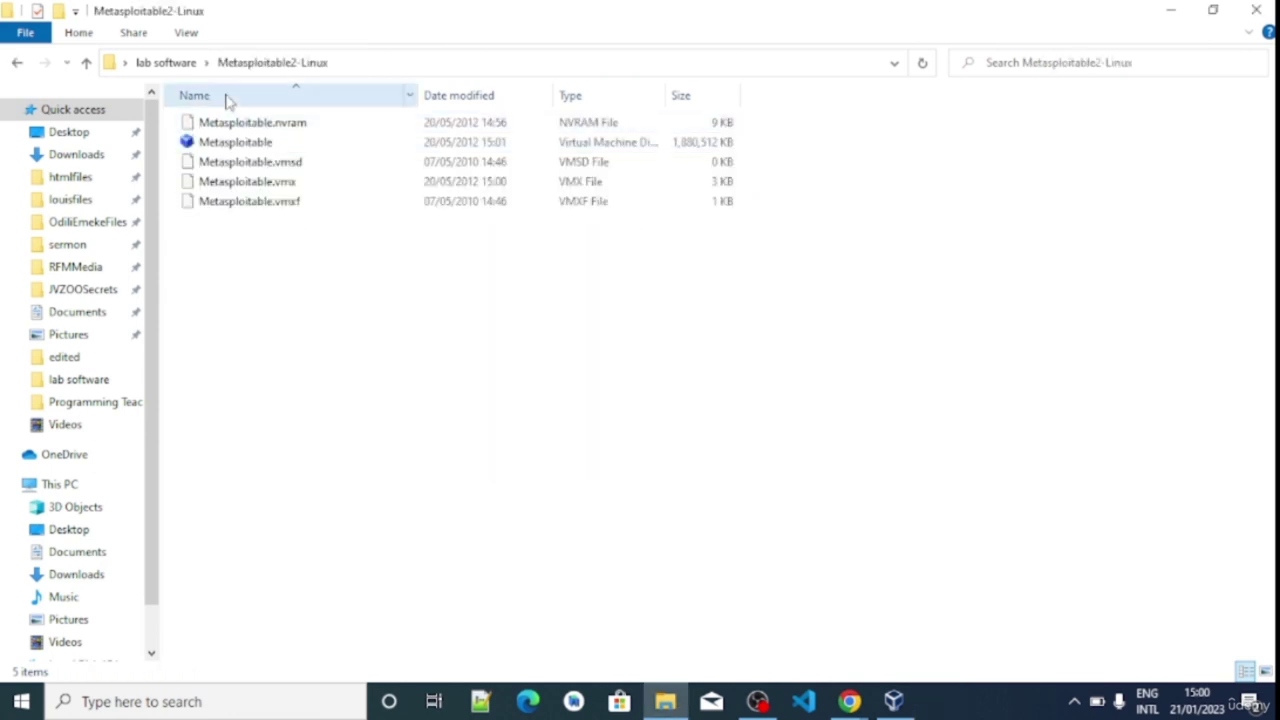
Go back up to the lab software folder and bring VirtualBox Manager to the front
click(88, 62)
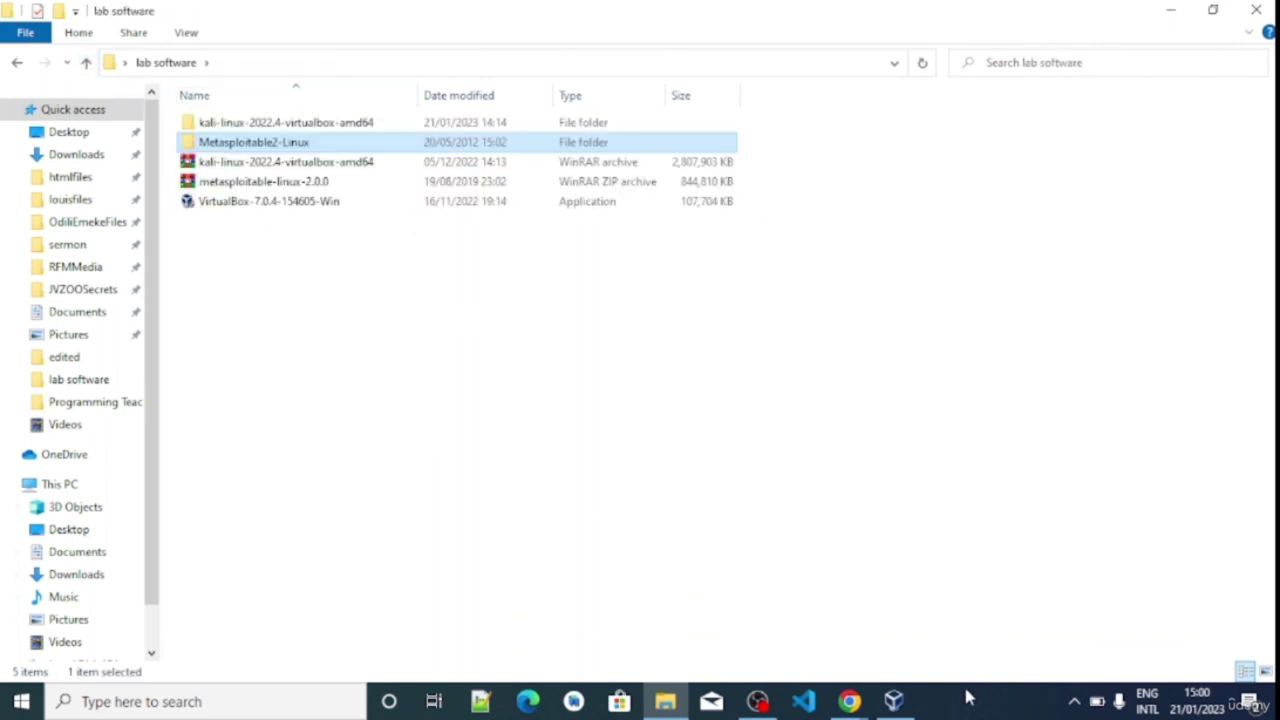
click(894, 701)
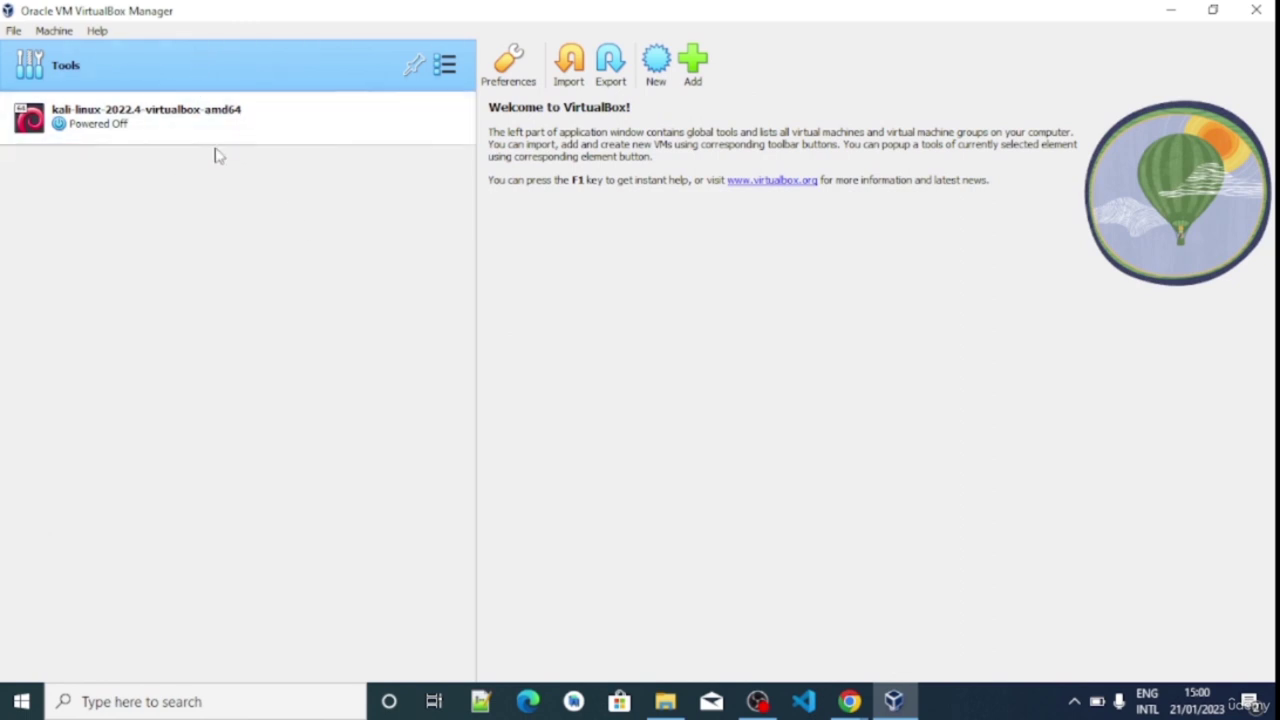
Start a new virtual machine with type Linux and version Other Linux (64-bit)
click(656, 66)
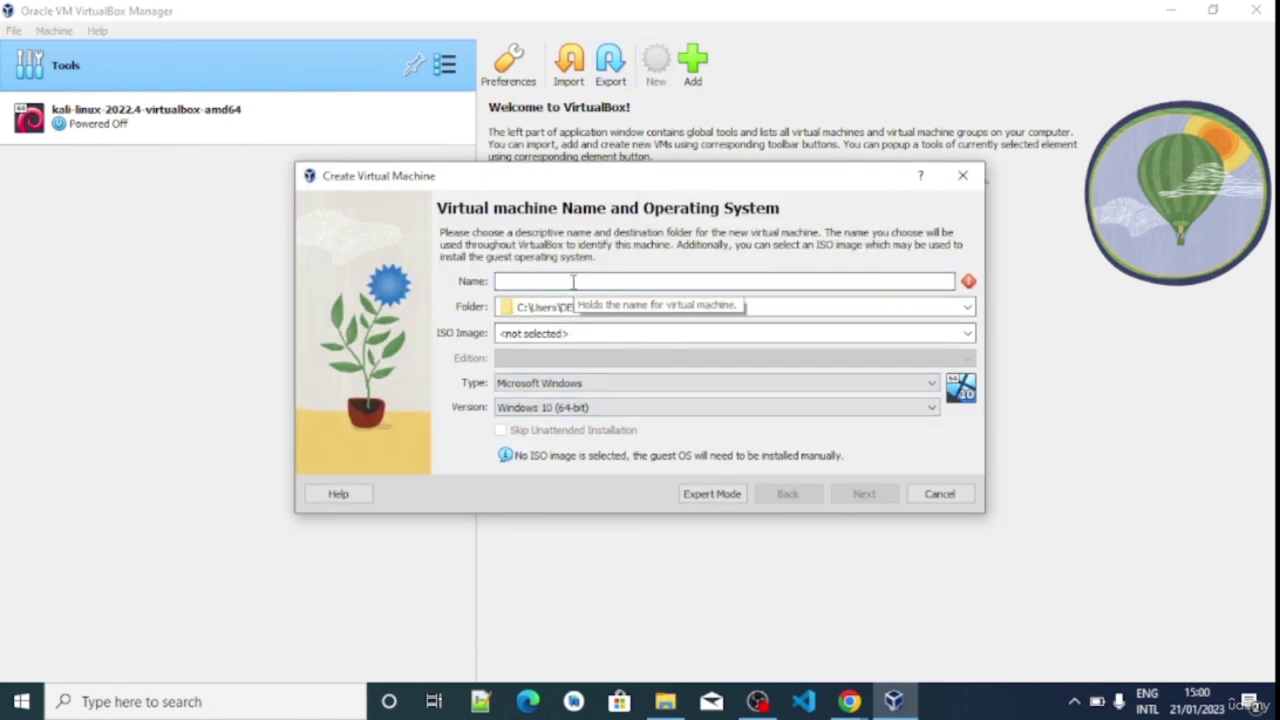
click(582, 405)
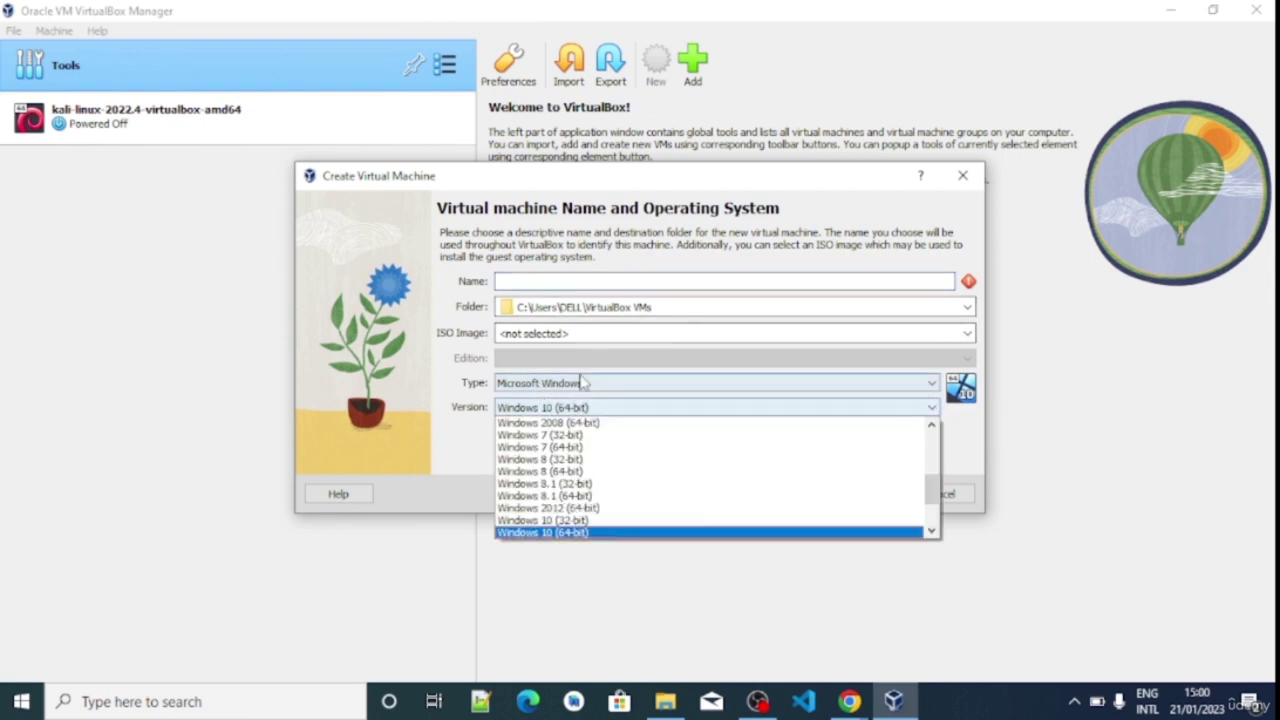
click(580, 382)
click(558, 410)
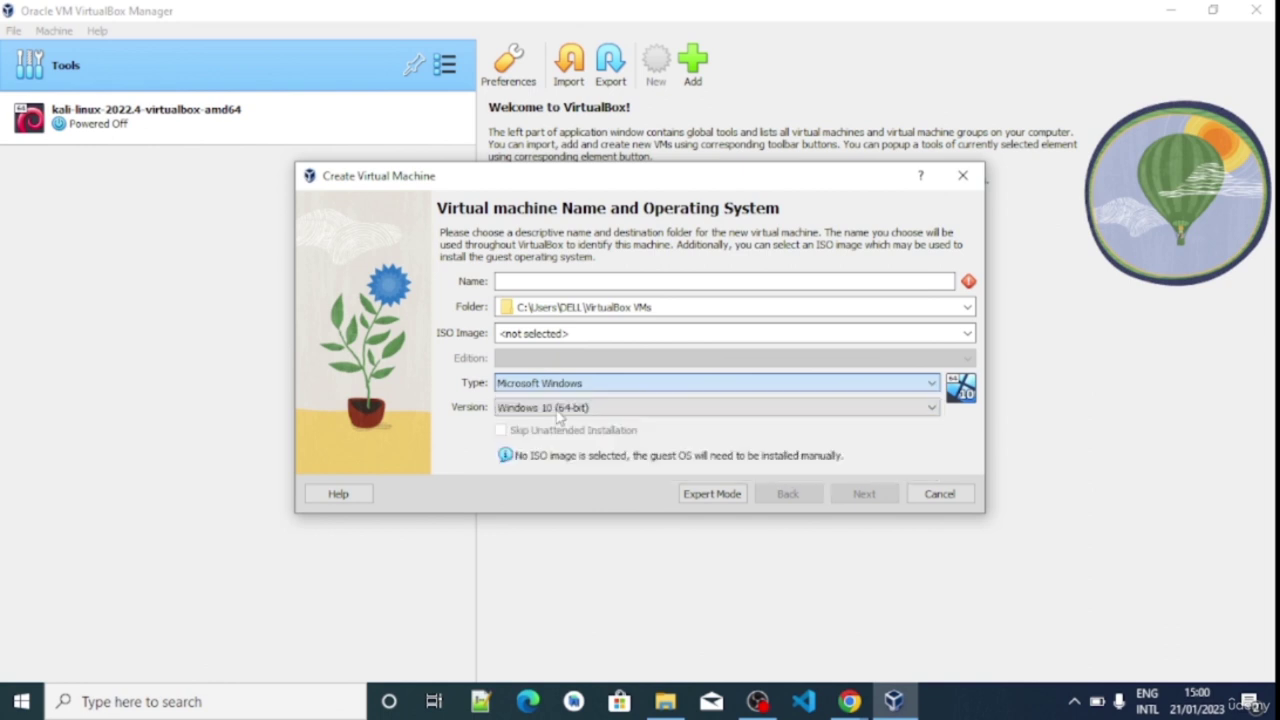
click(563, 410)
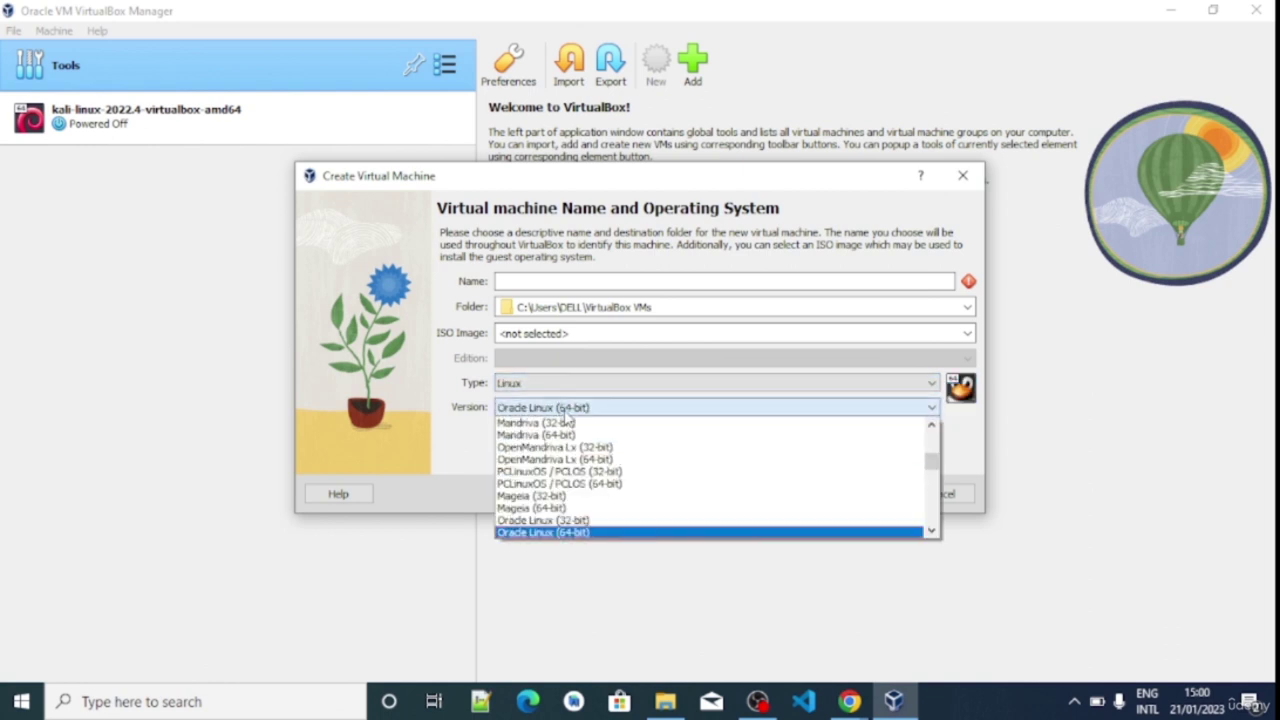
key(t)
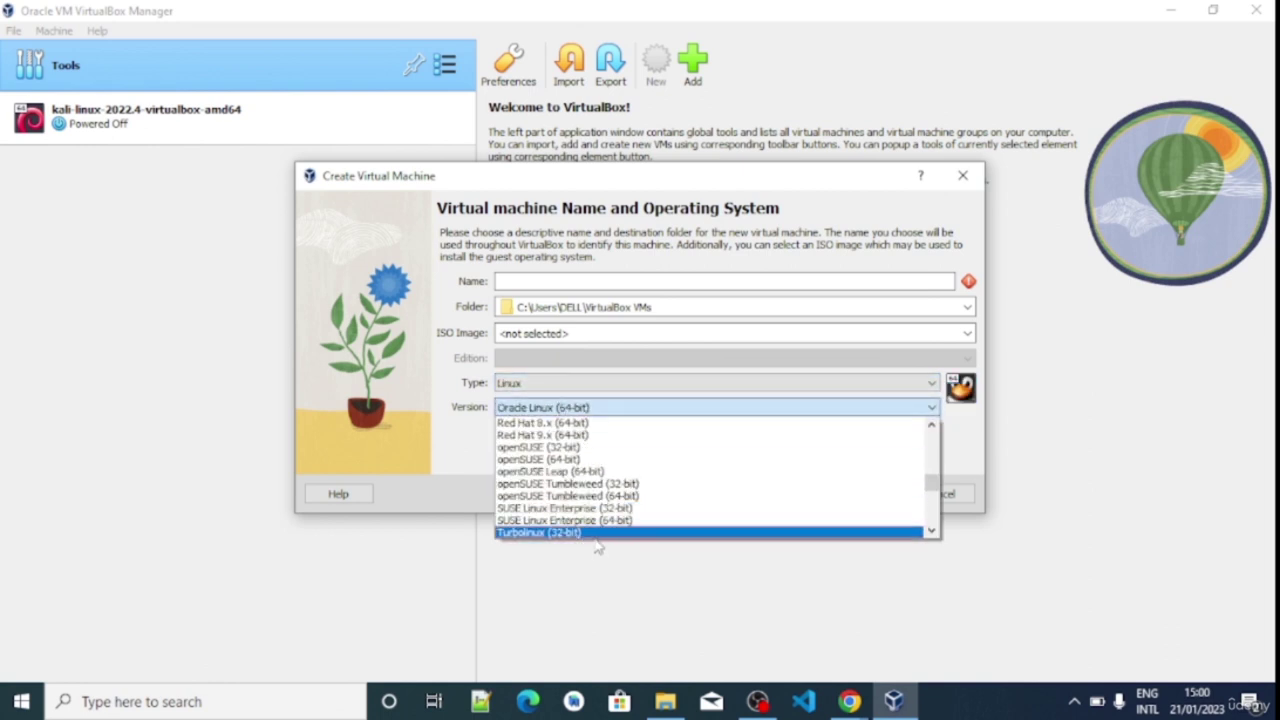
drag(930, 484, 931, 528)
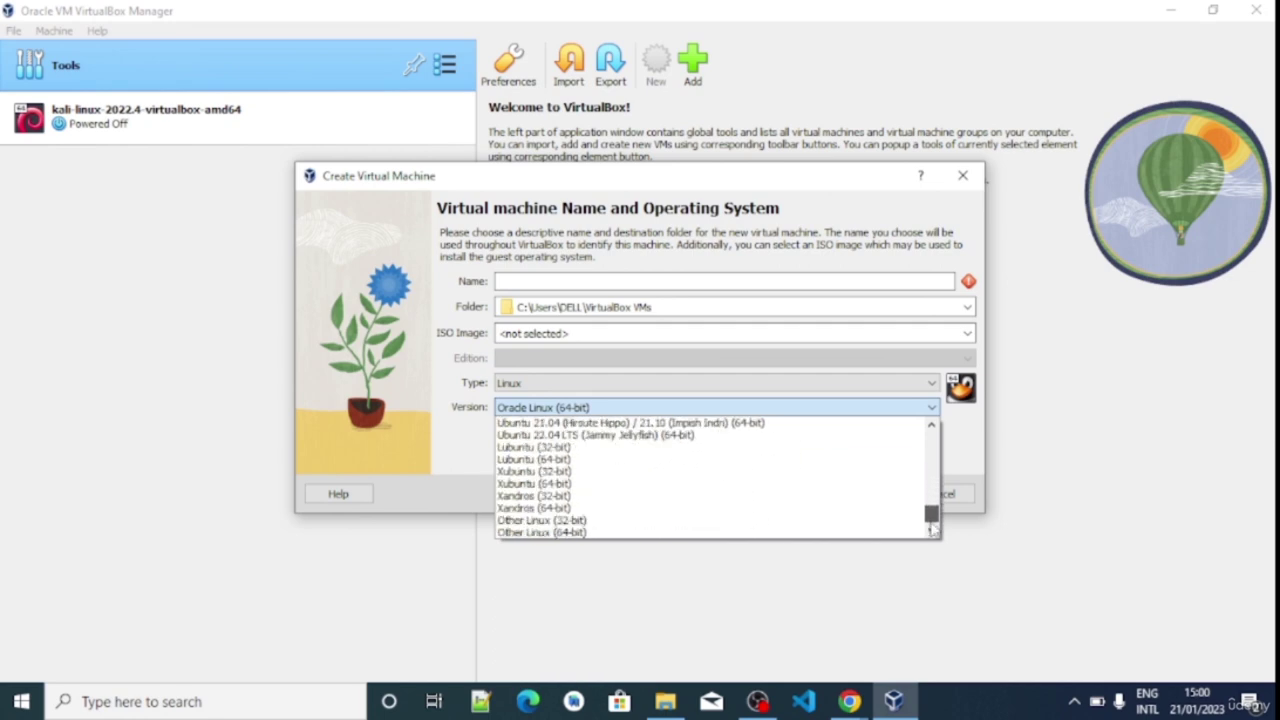
click(592, 533)
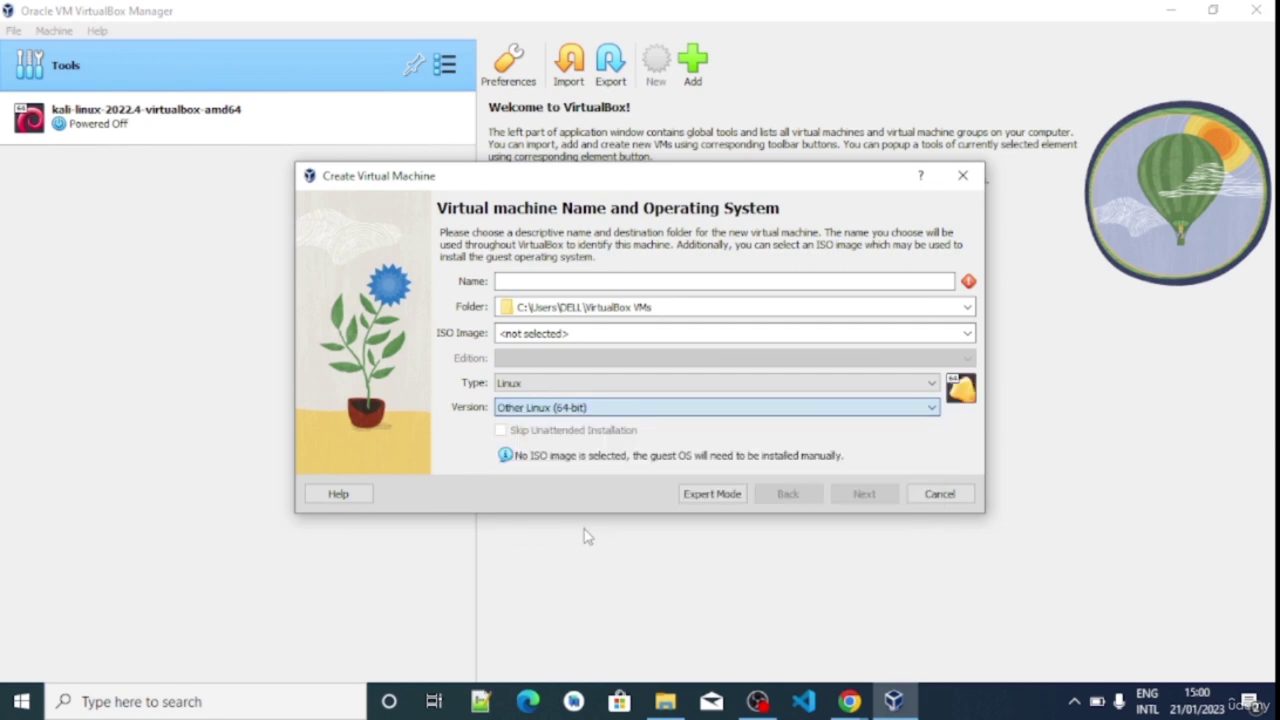
Name the machine metasploitable and continue to the hardware settings
click(552, 281)
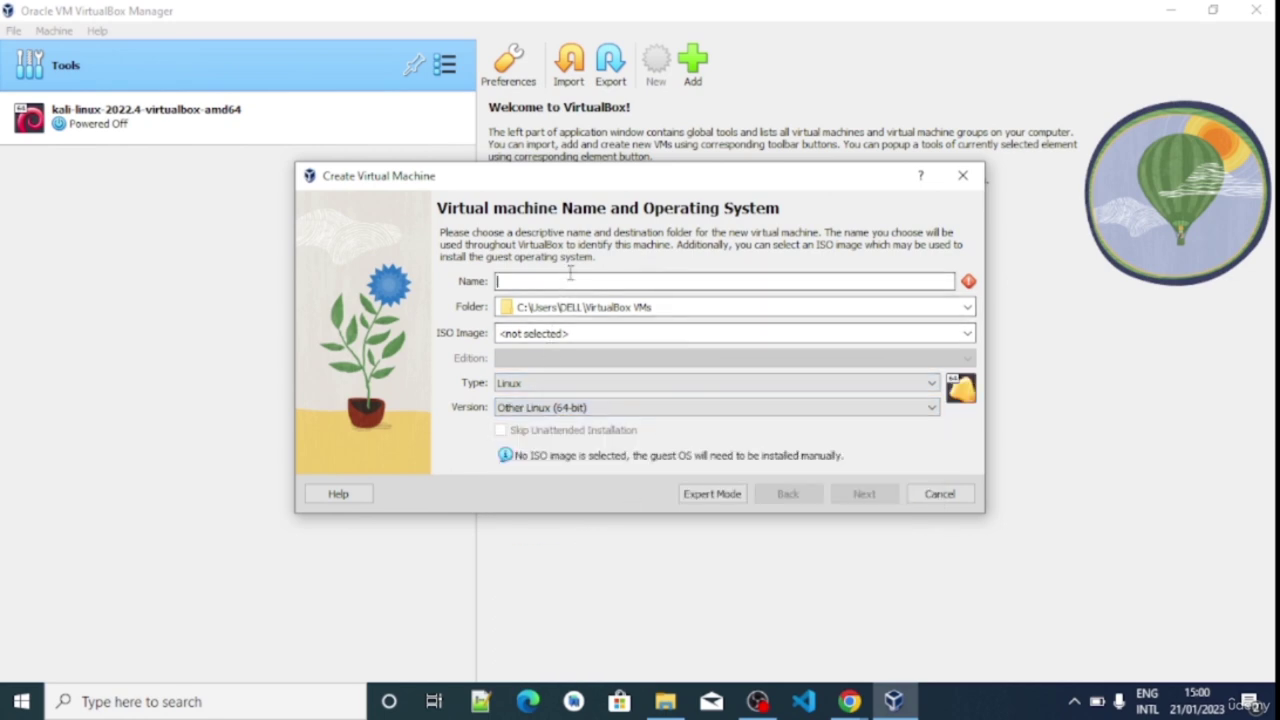
text(metasploitable)
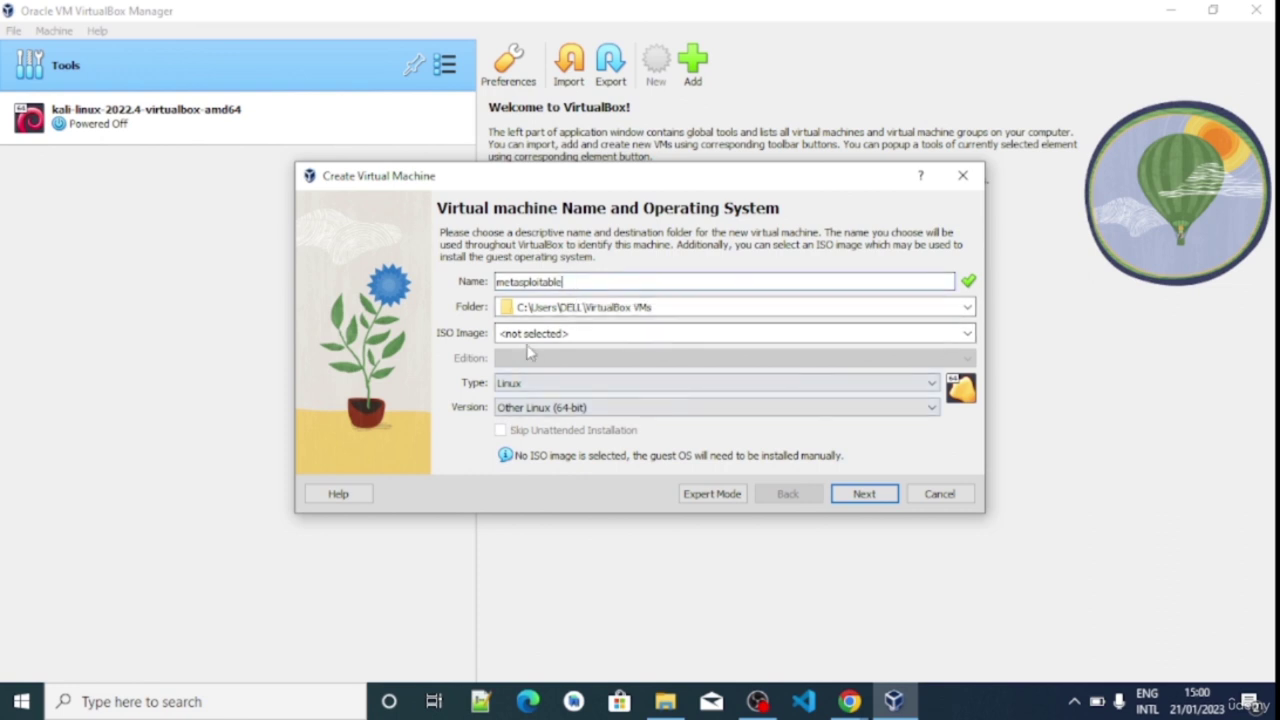
click(564, 336)
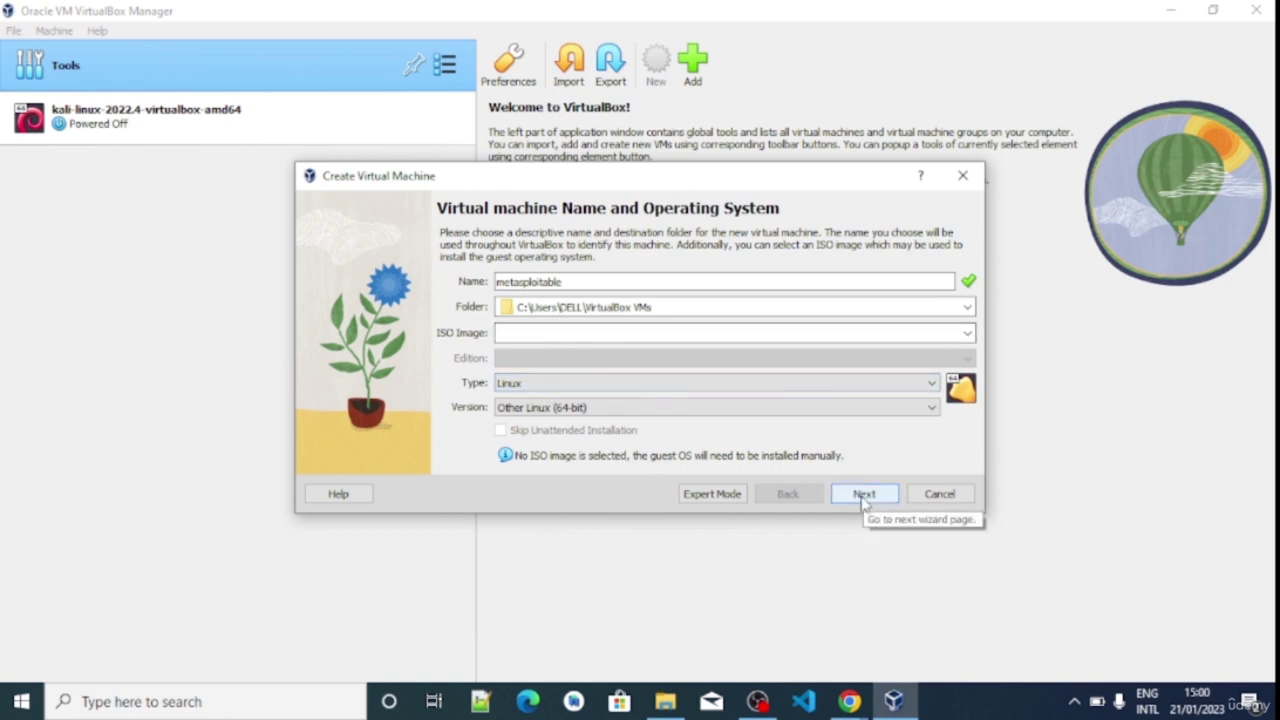
click(864, 497)
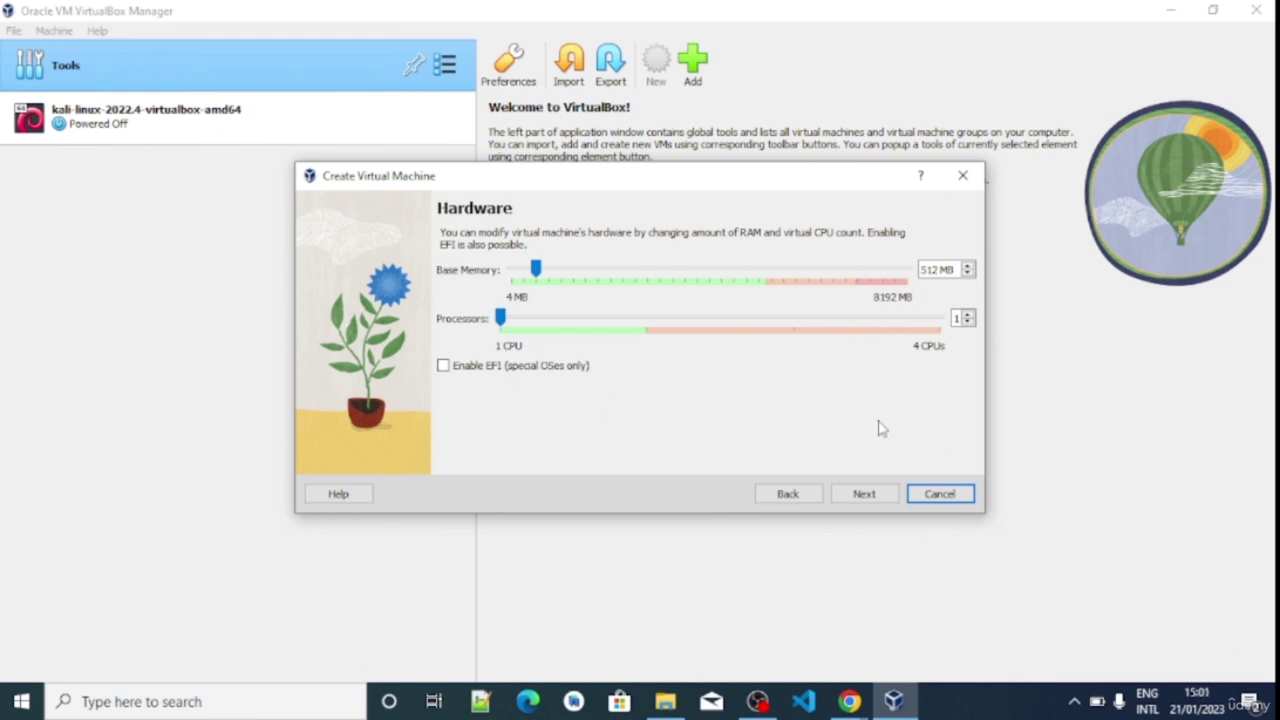
Keep 512 MB and one CPU, attach the existing Metasploitable.vmdk from Metasploitable2-Linux, and continue to the summary
click(864, 494)
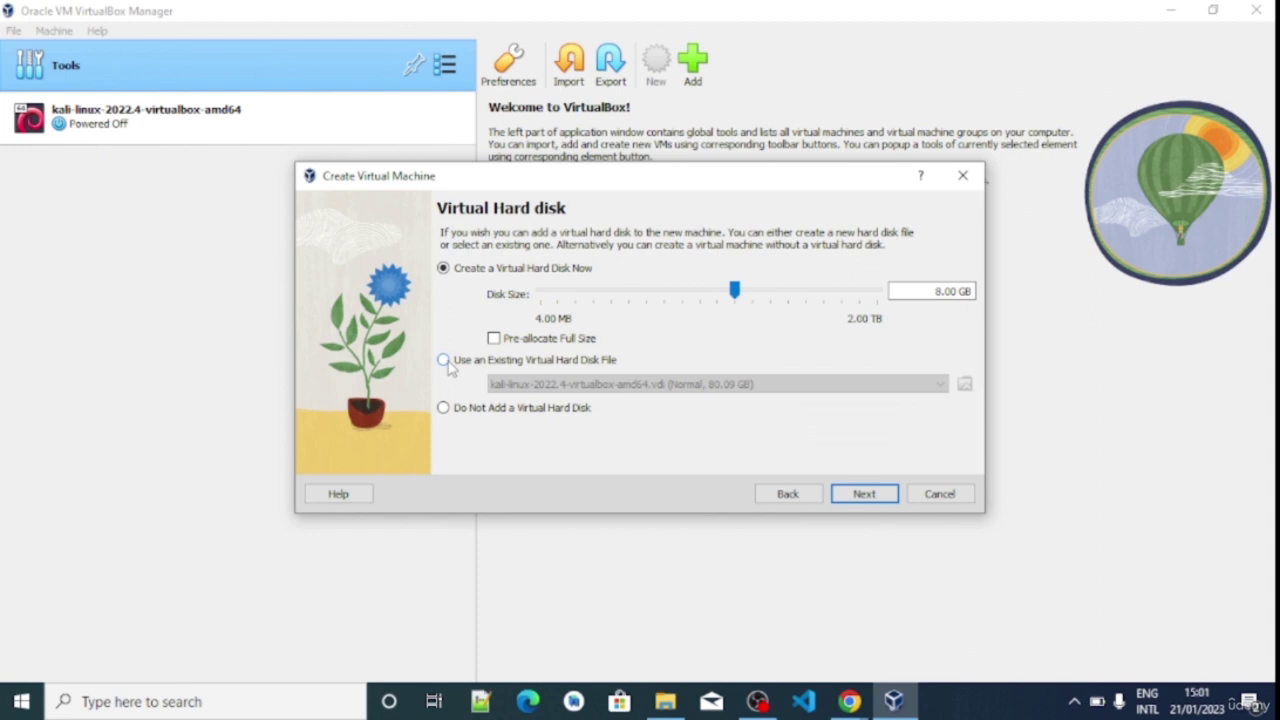
click(444, 361)
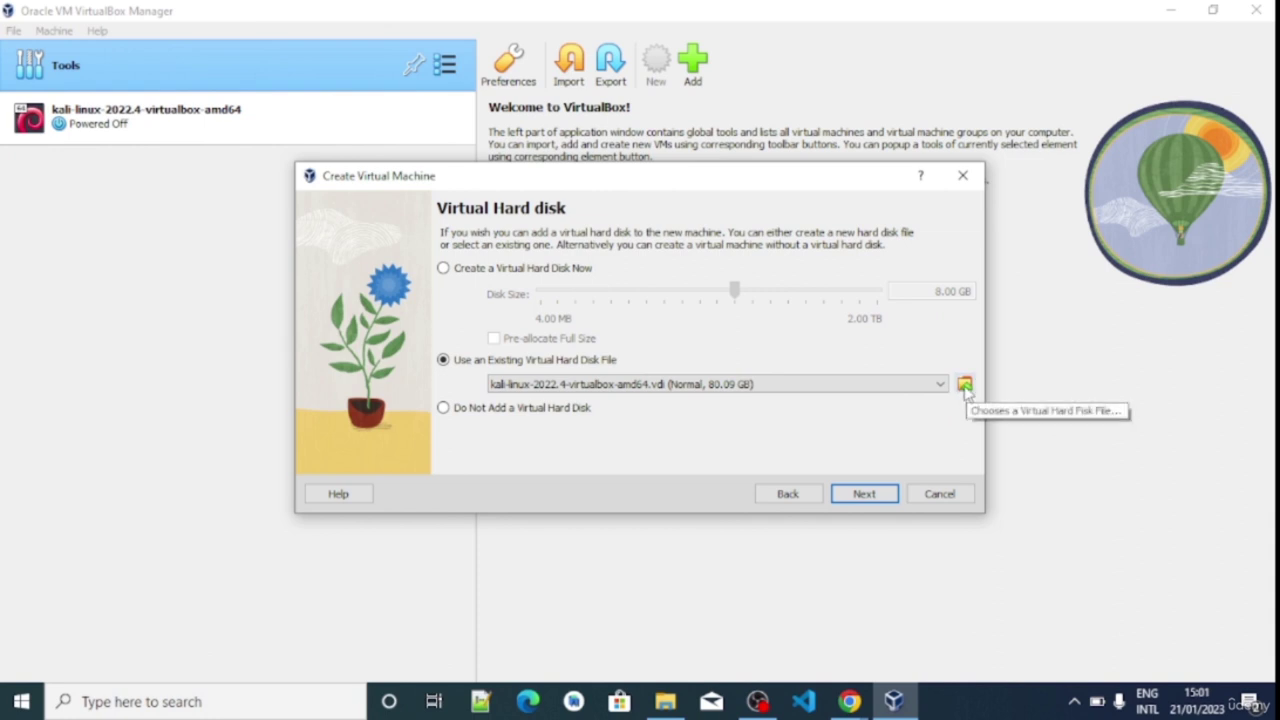
click(965, 385)
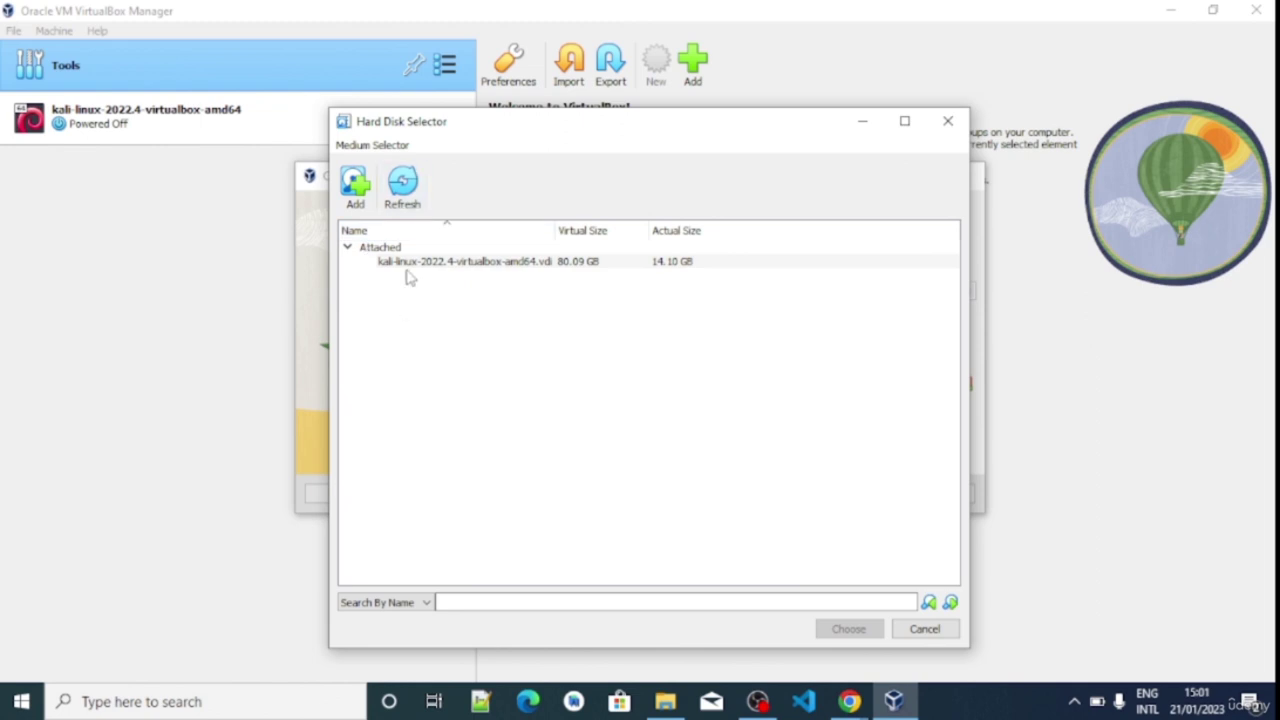
click(355, 190)
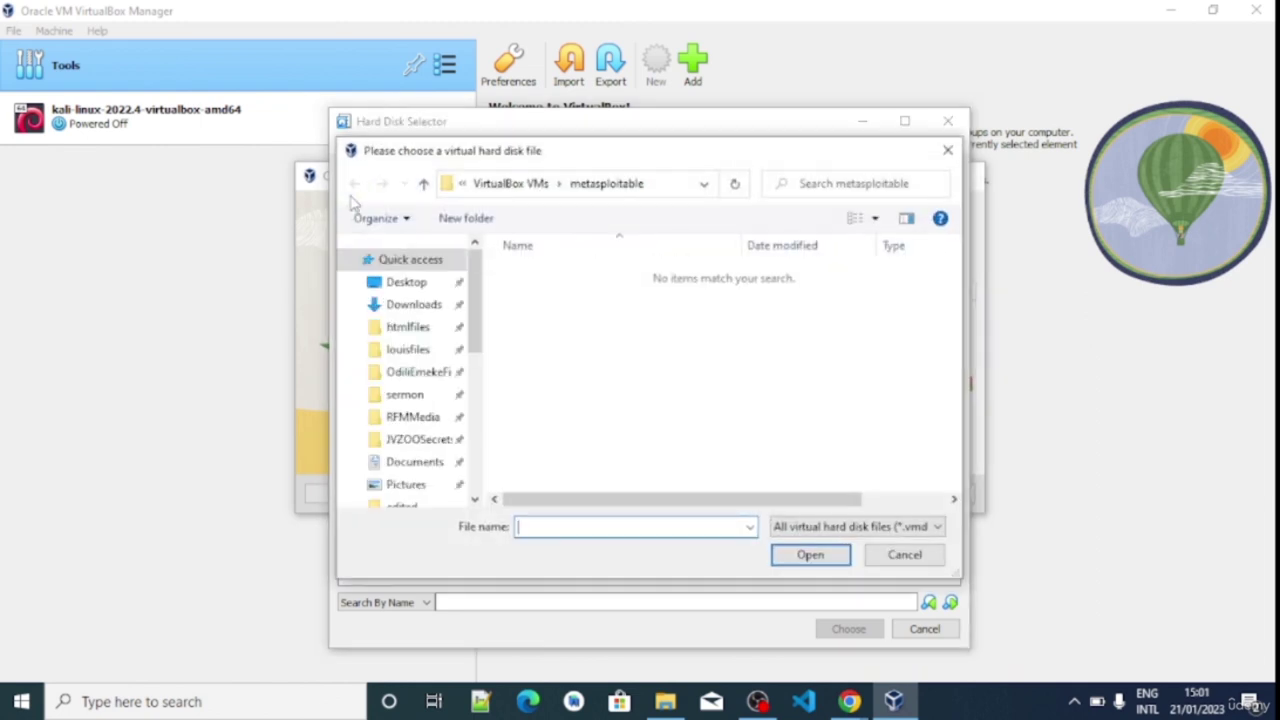
click(402, 285)
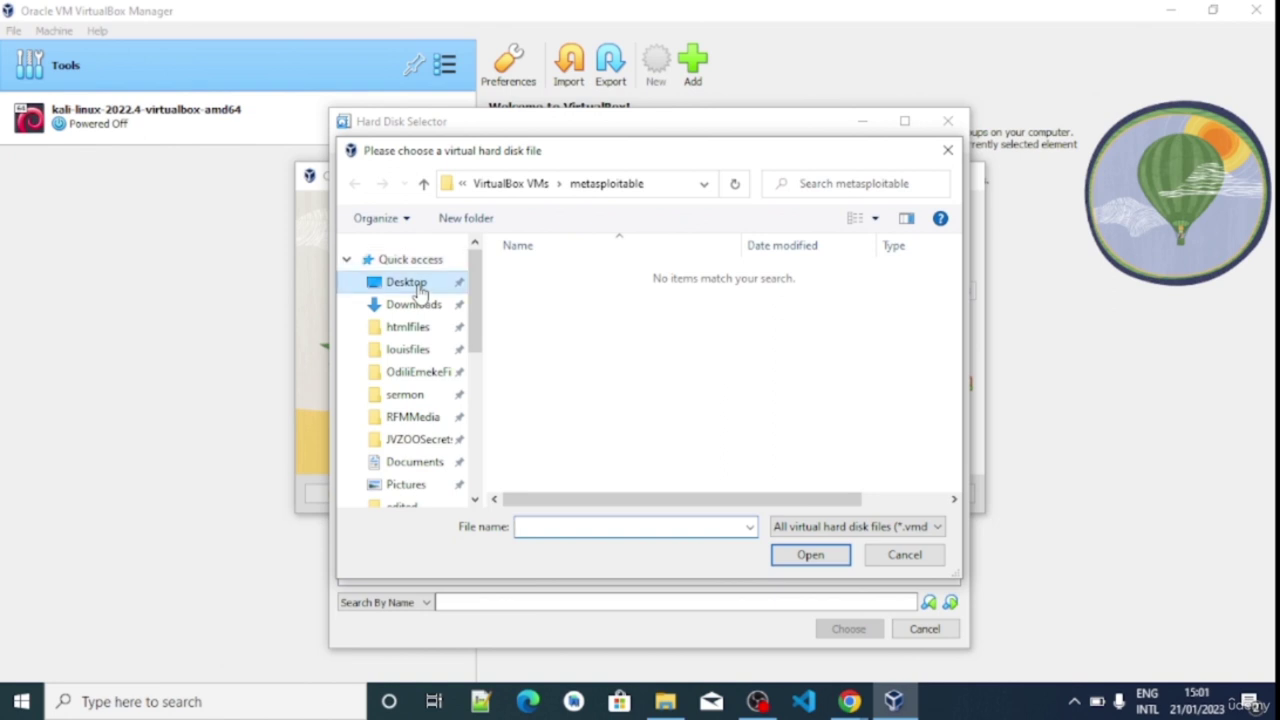
double_click(549, 279)
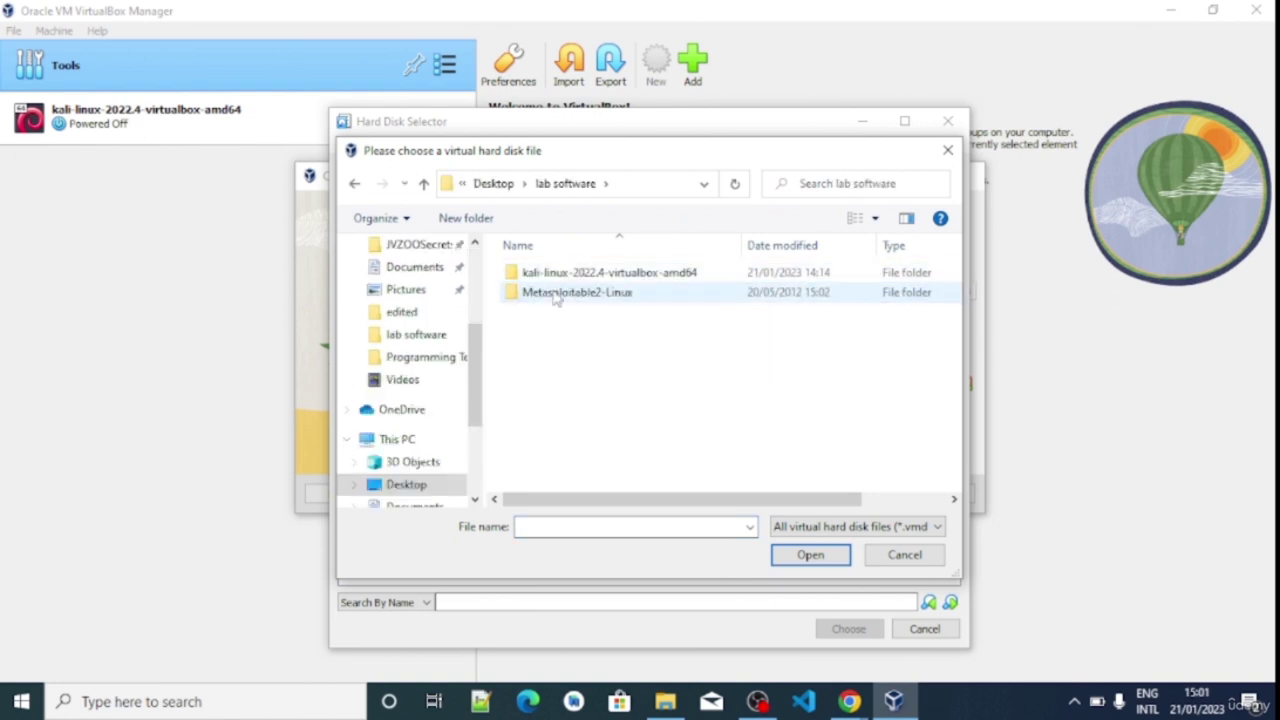
double_click(555, 292)
double_click(554, 278)
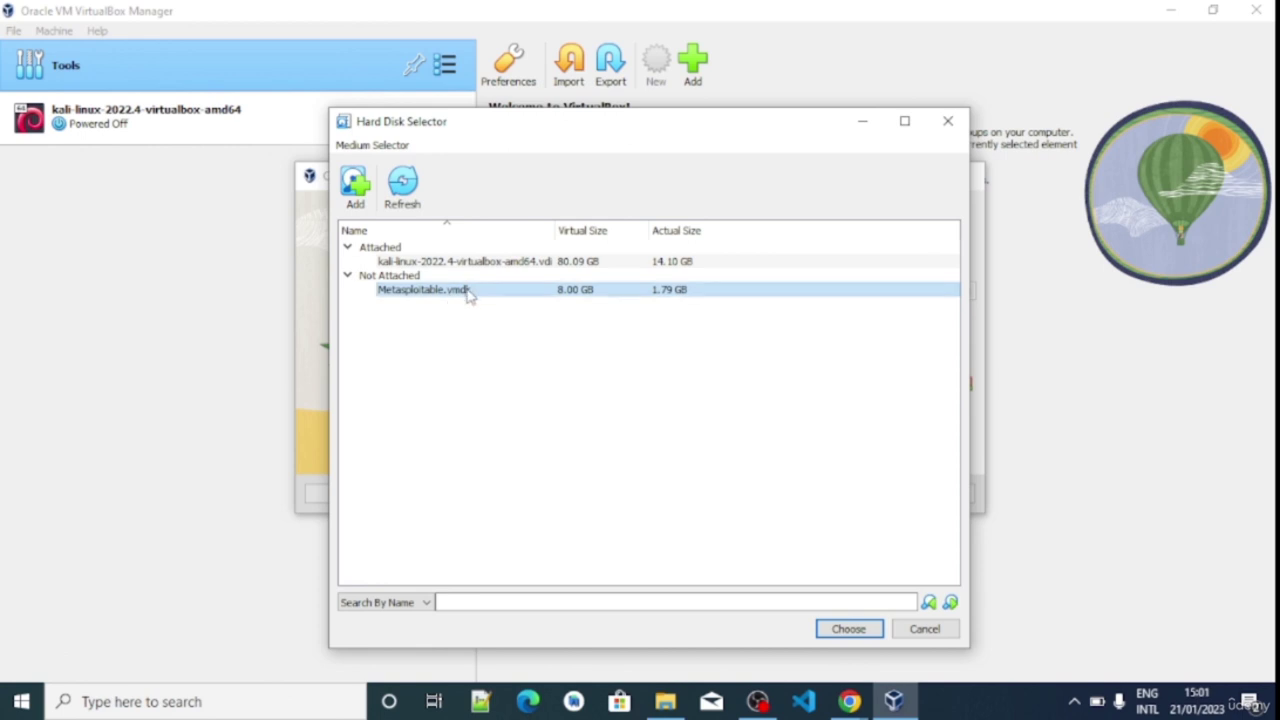
click(830, 621)
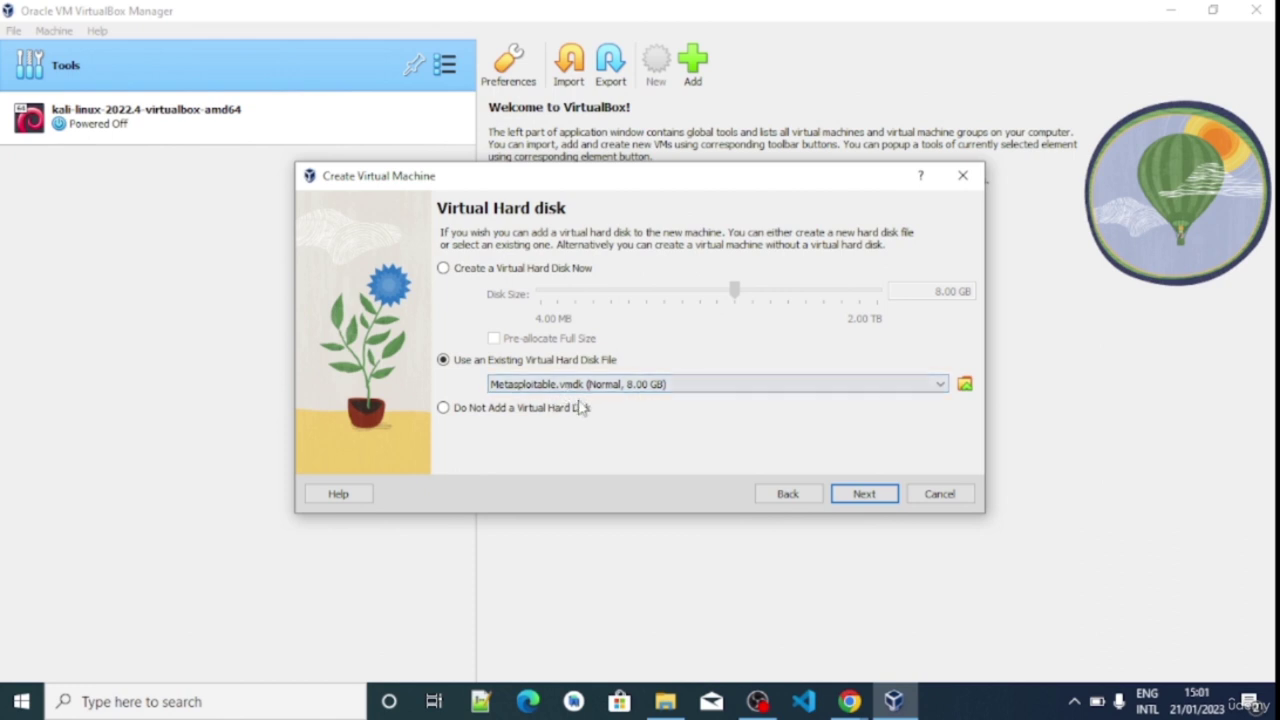
click(866, 500)
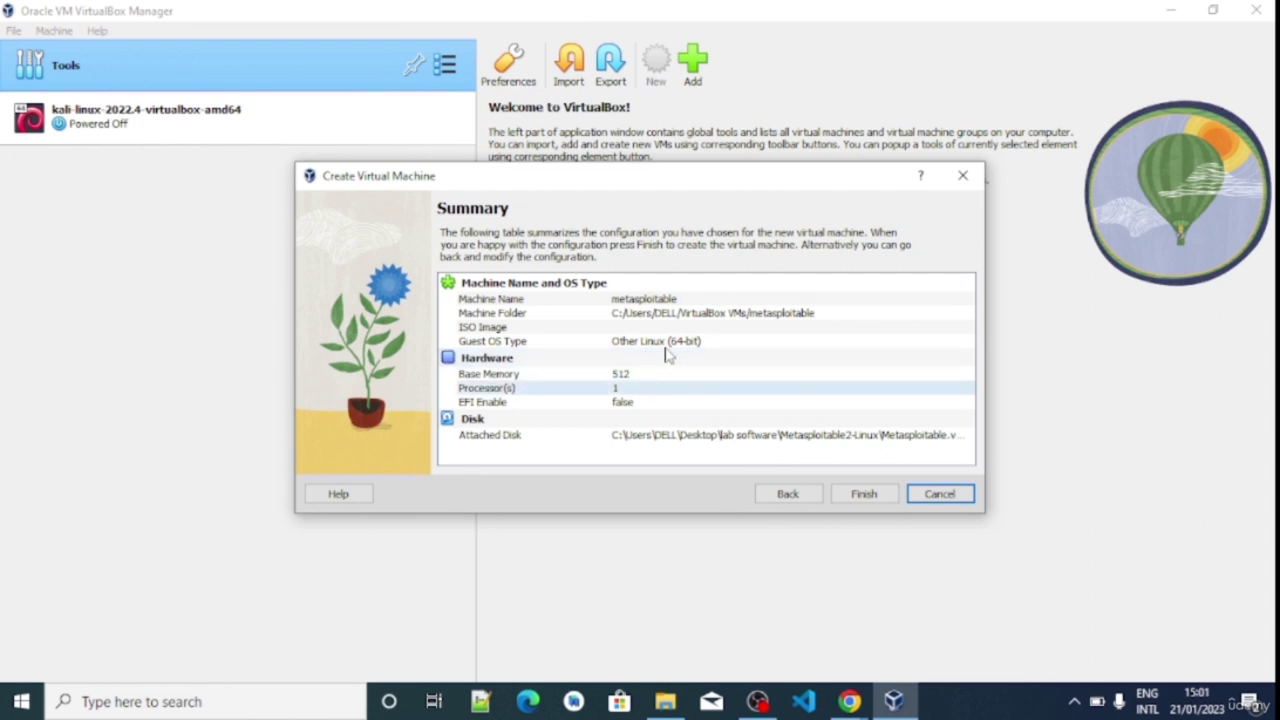
Finish the wizard and start the new metasploitable machine
click(864, 496)
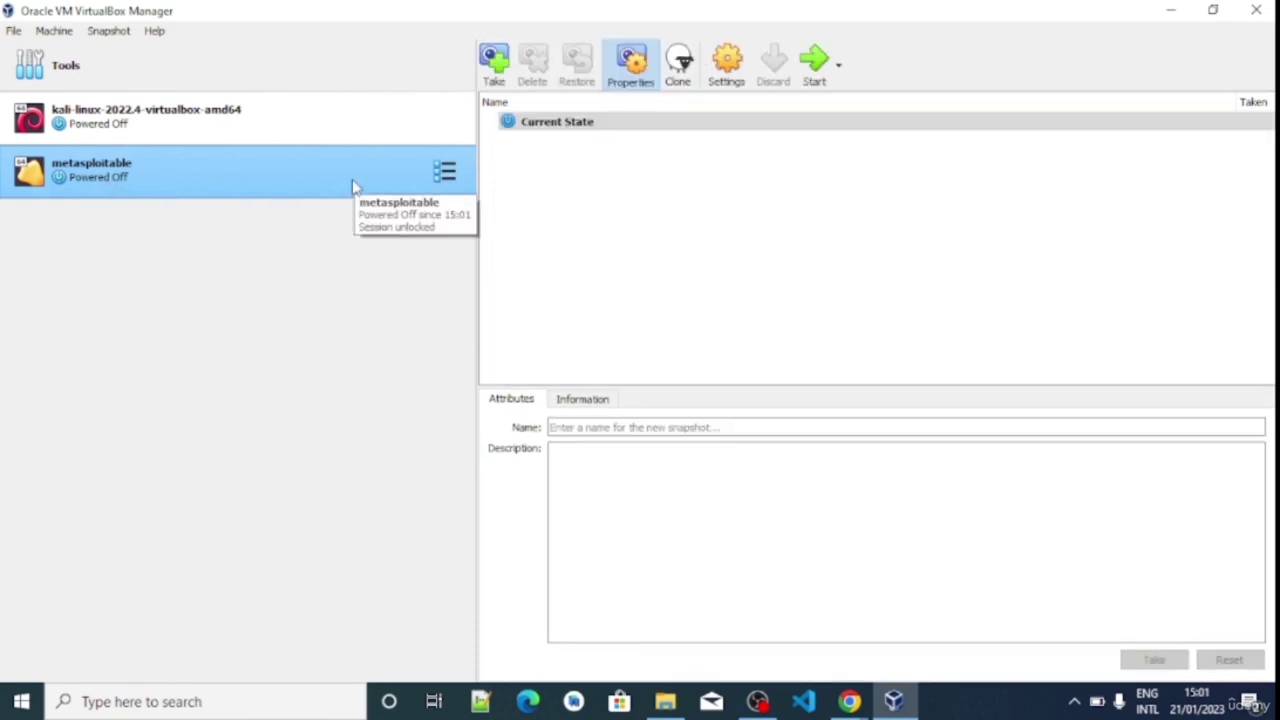
click(818, 62)
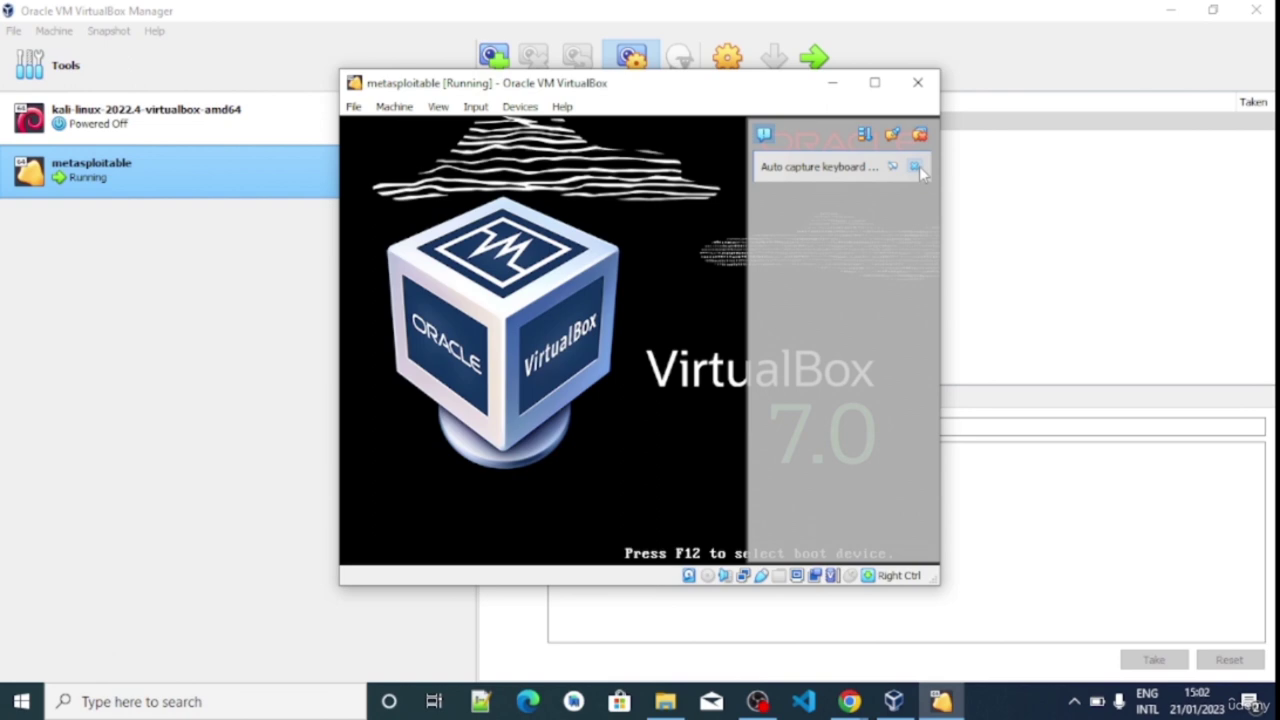
Dismiss the Auto capture keyboard and Mouse integration notices while metasploitable boots to login
click(916, 168)
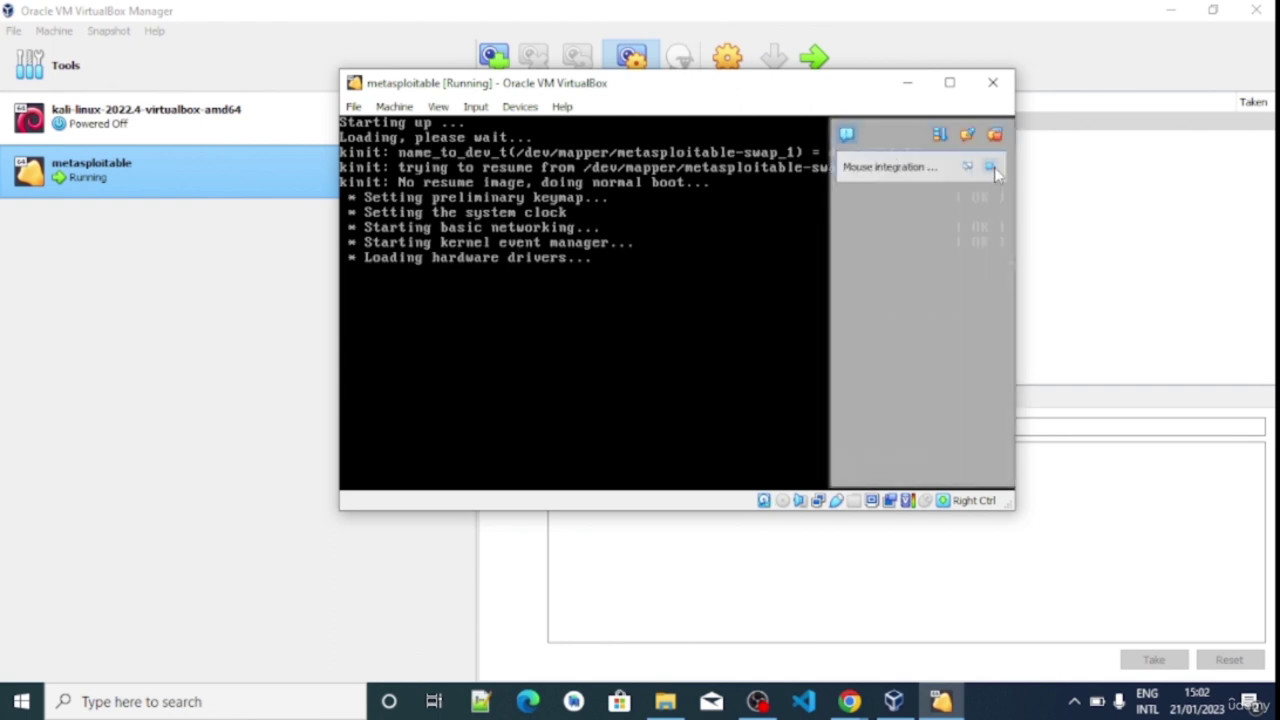
click(993, 171)
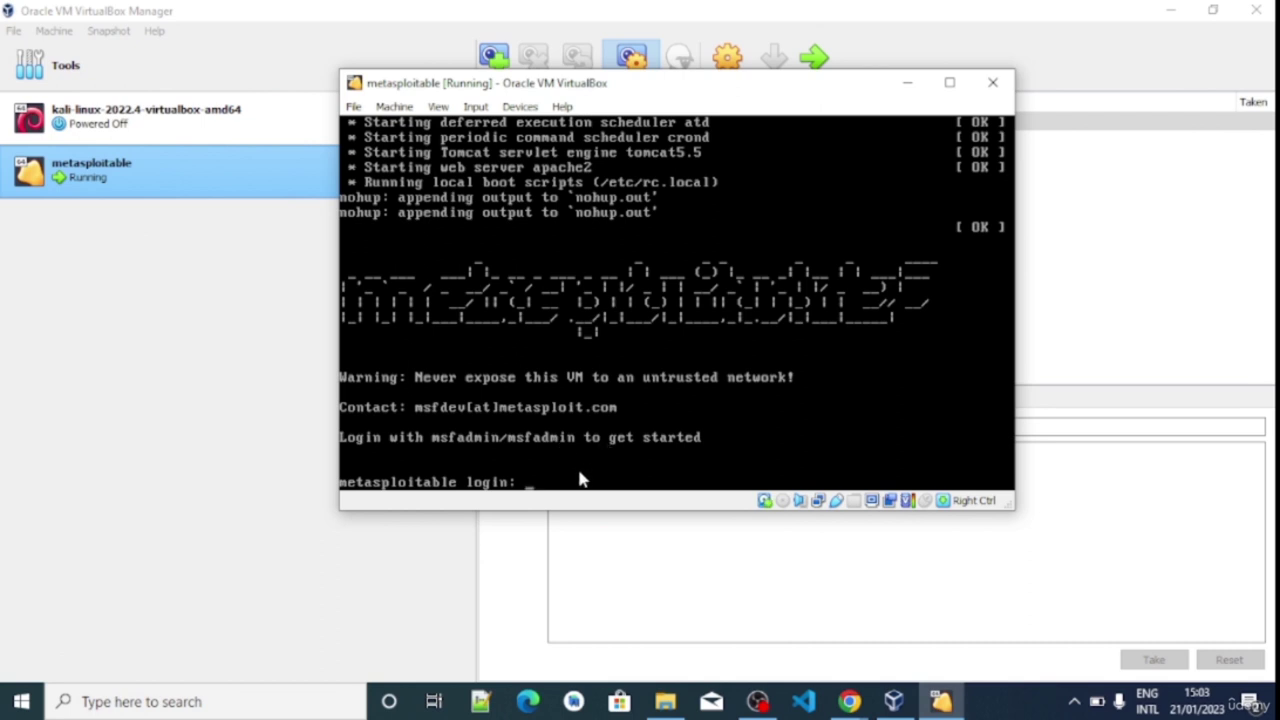
Log in to the metasploitable console with the default username and password
text(msfadmin)
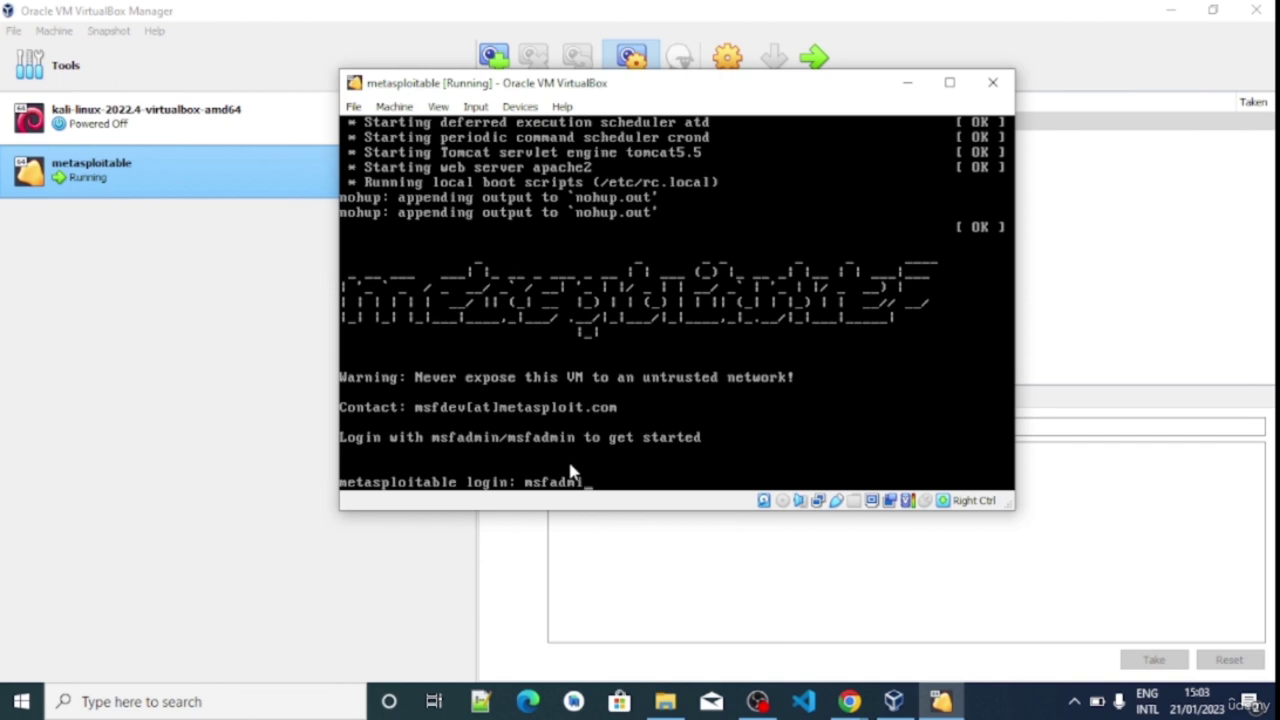
key(Return)
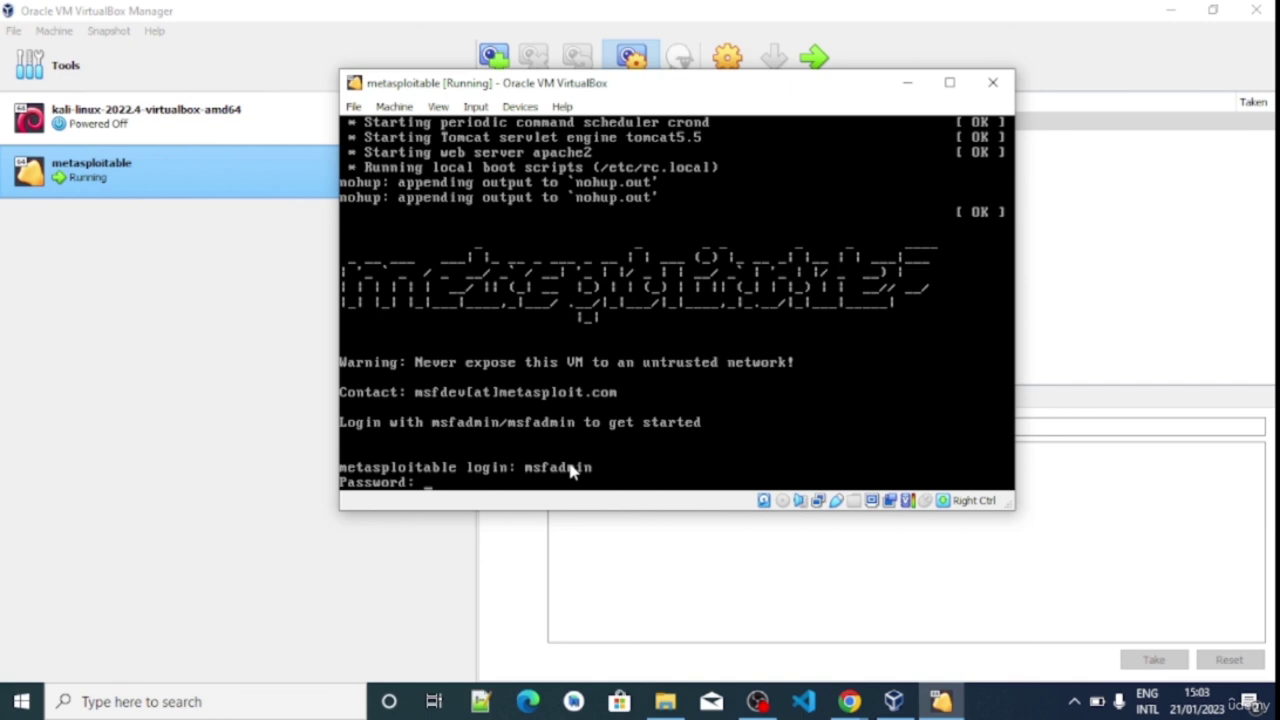
key(Return)
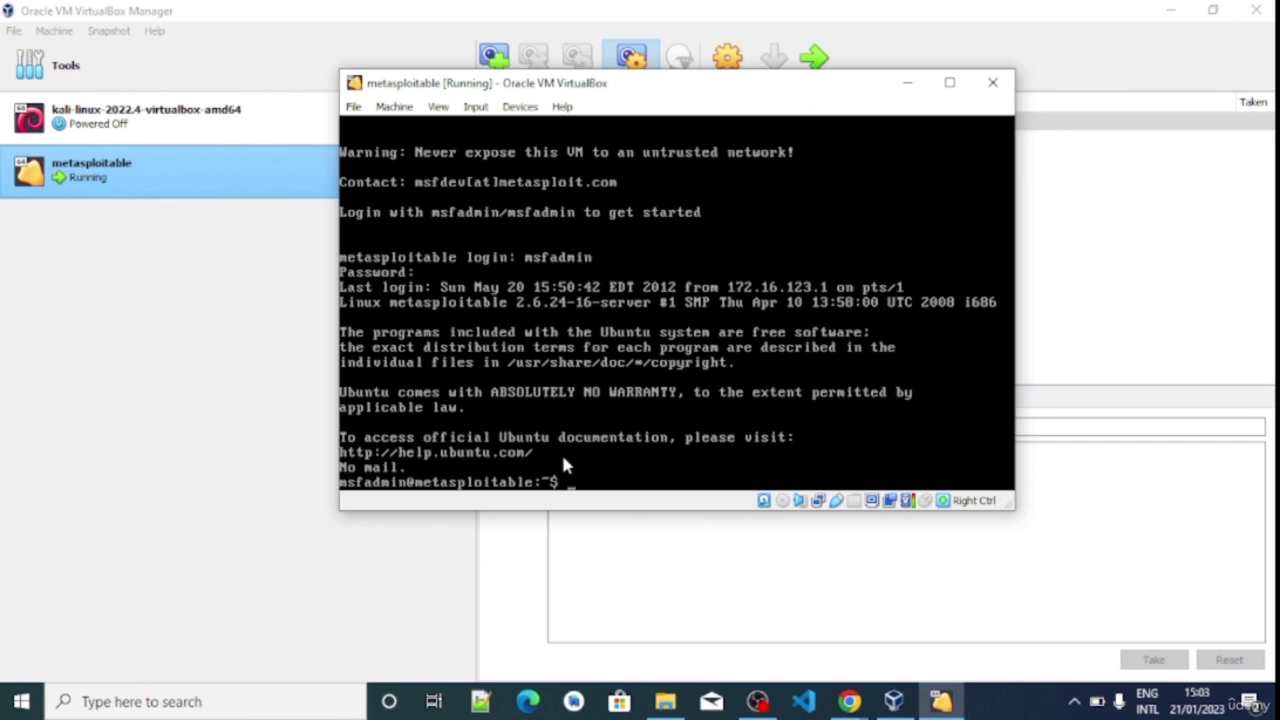
Run ifconfig to see eth0 at 10.0.2.15, then exit to log out
text(ifconfig)
key(Return)
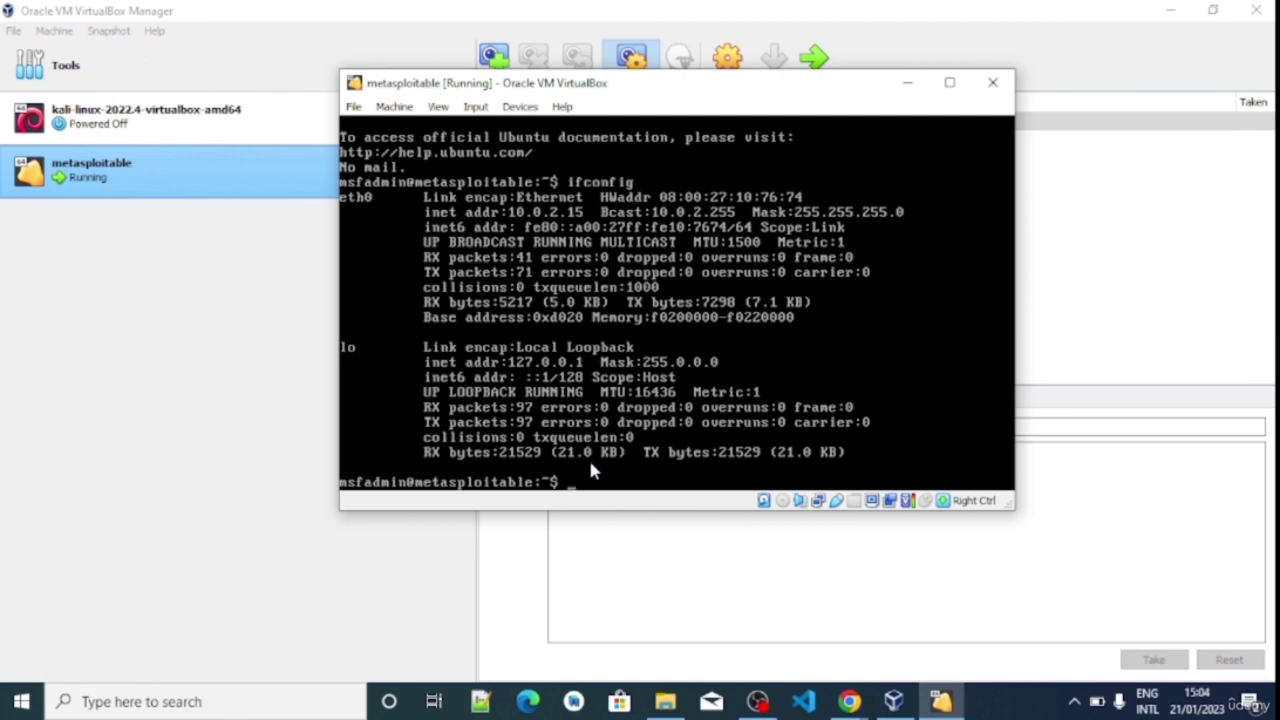
text(it)
key(Return)
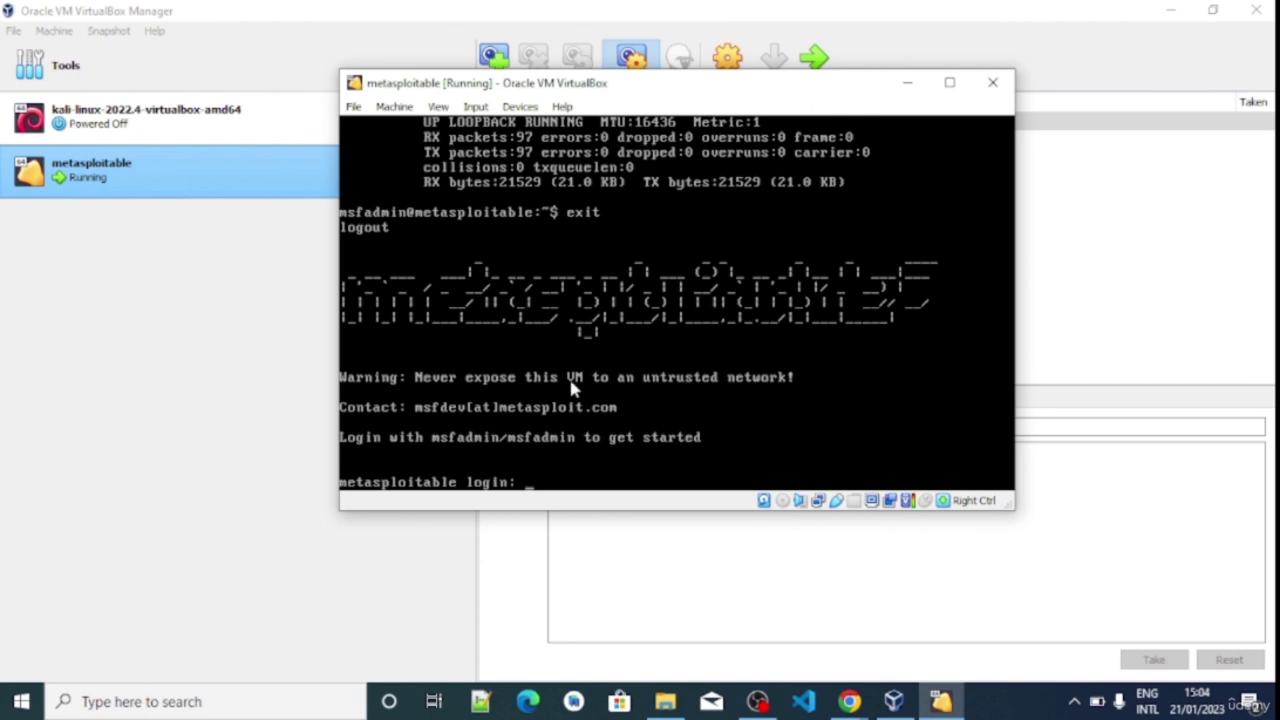
Shut down the running metasploitable VM using the 'Power off the machine' close option
click(992, 82)
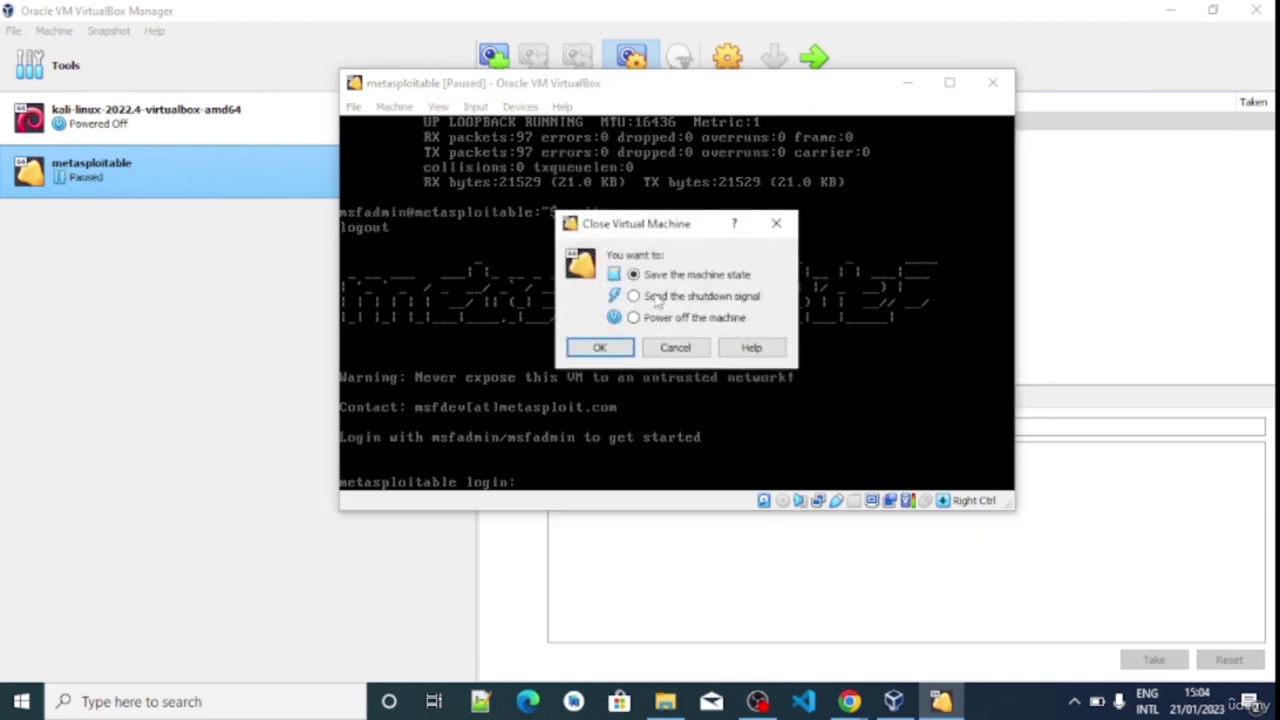
click(633, 317)
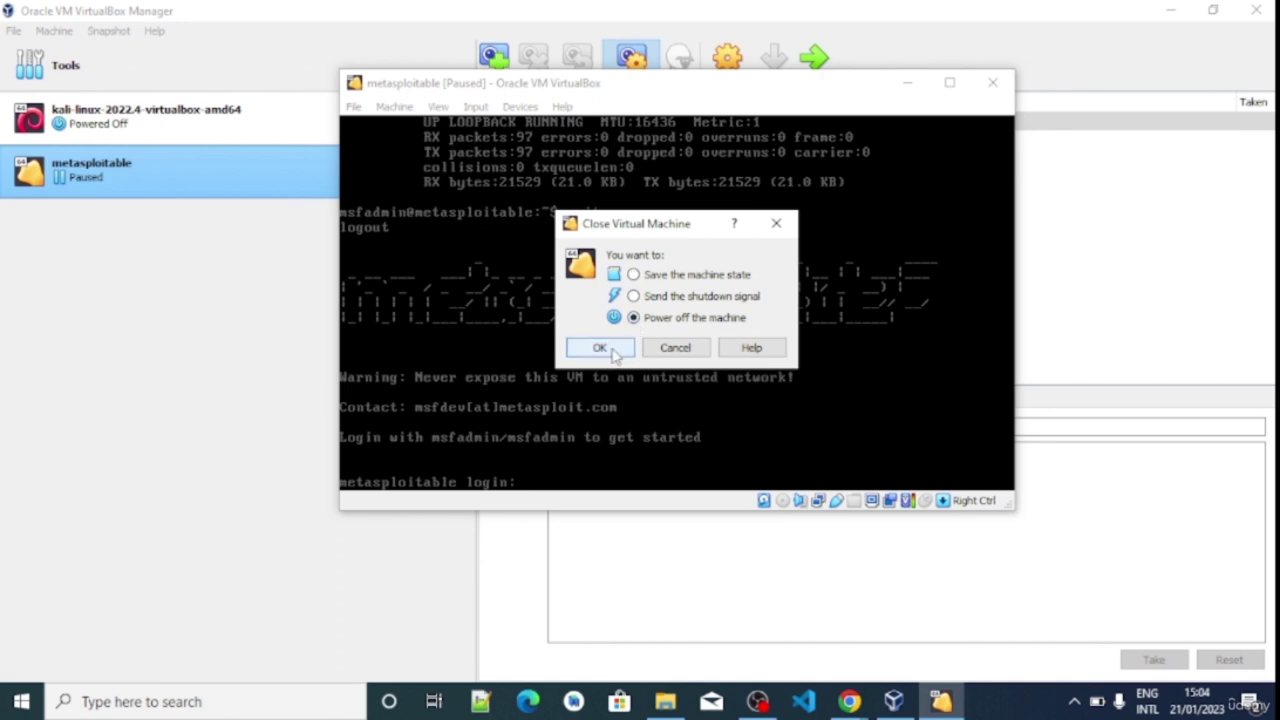
click(612, 350)
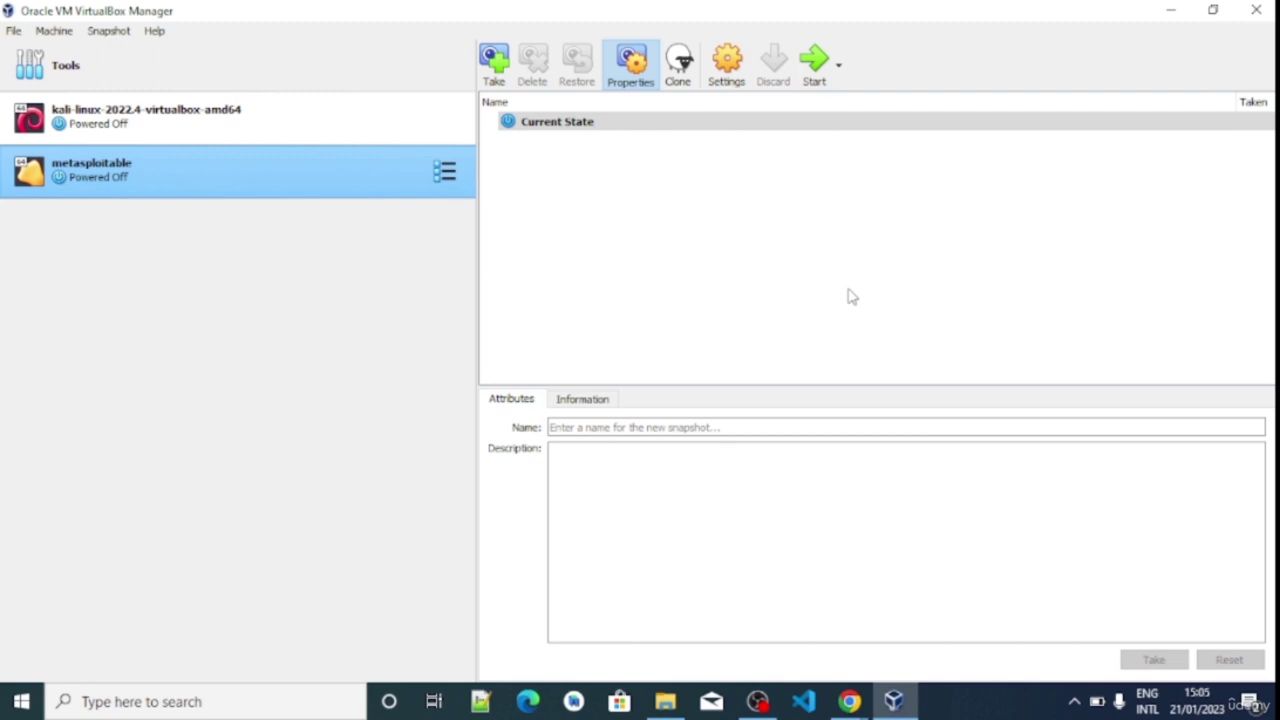
Compare the kali-linux-2022.4 and metasploitable entries in the Manager, both now Powered Off
click(228, 118)
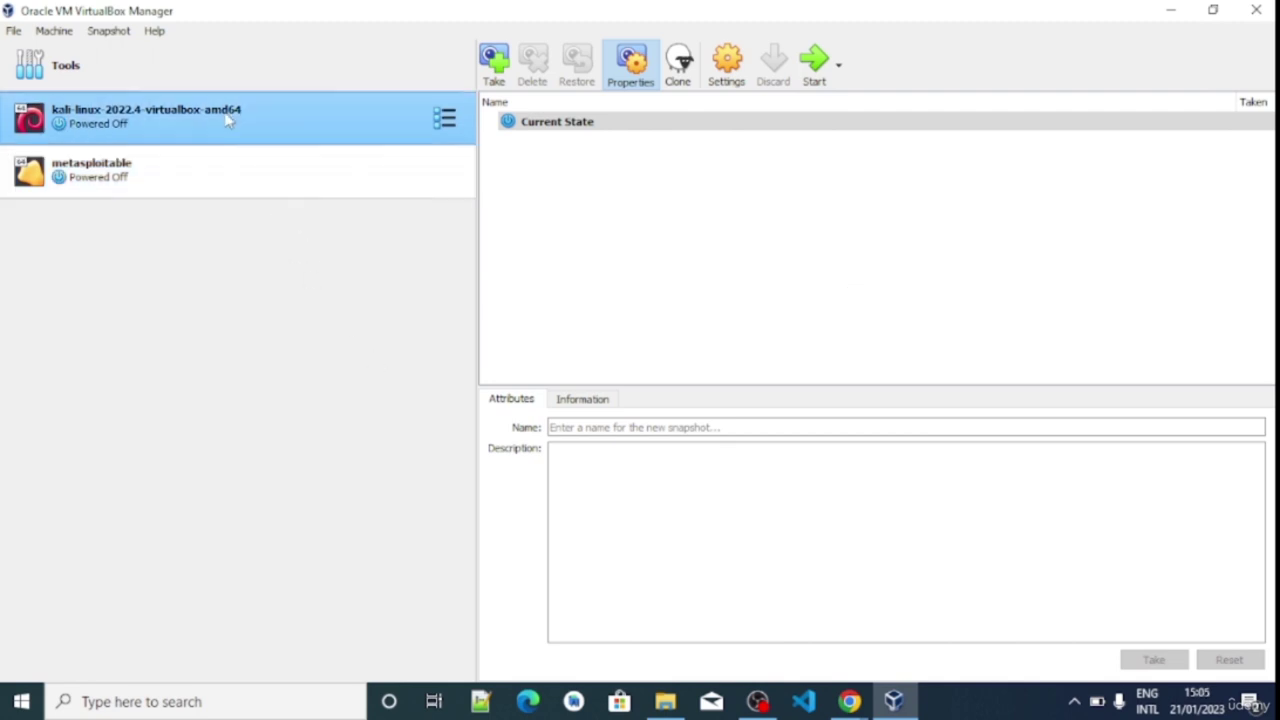
click(190, 179)
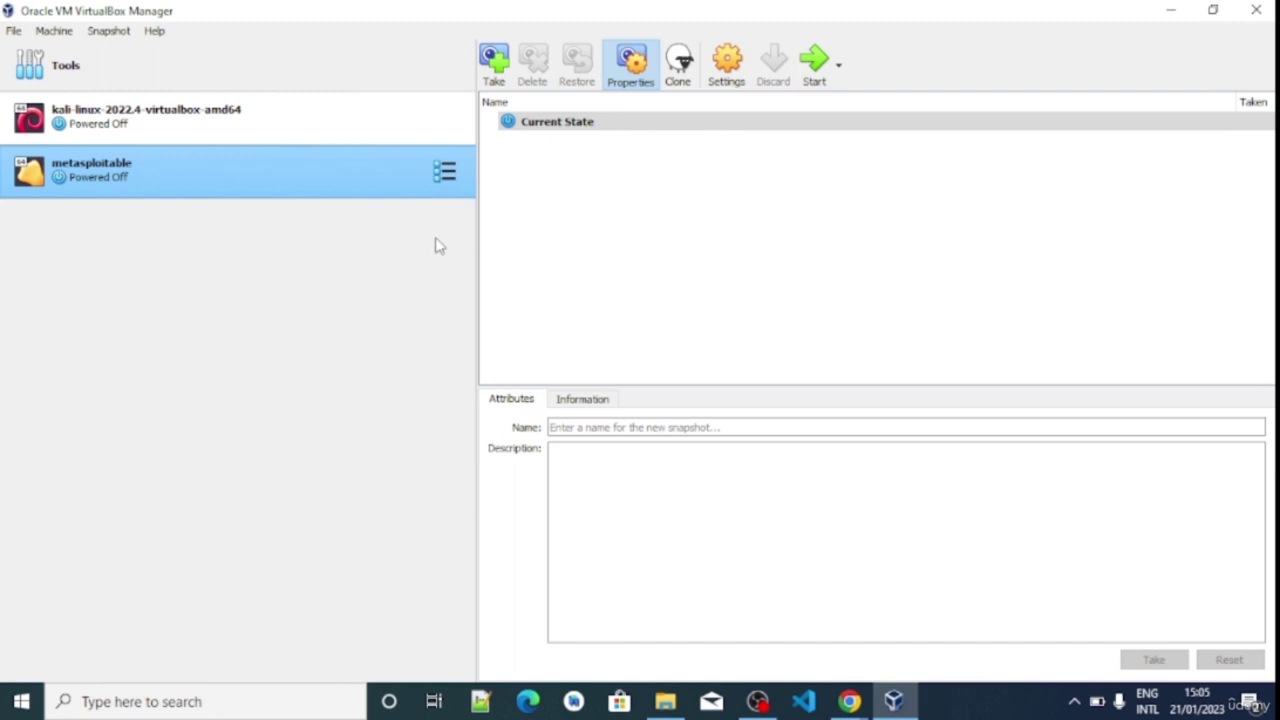
click(252, 128)
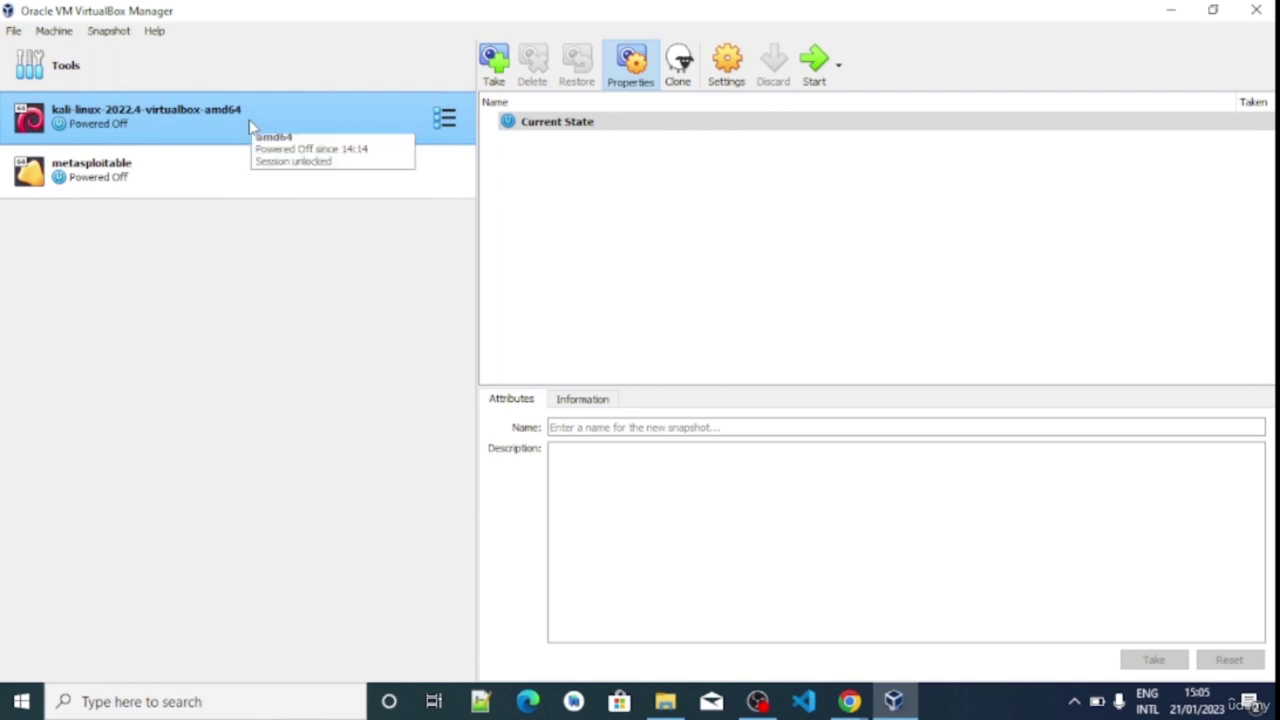
click(229, 179)
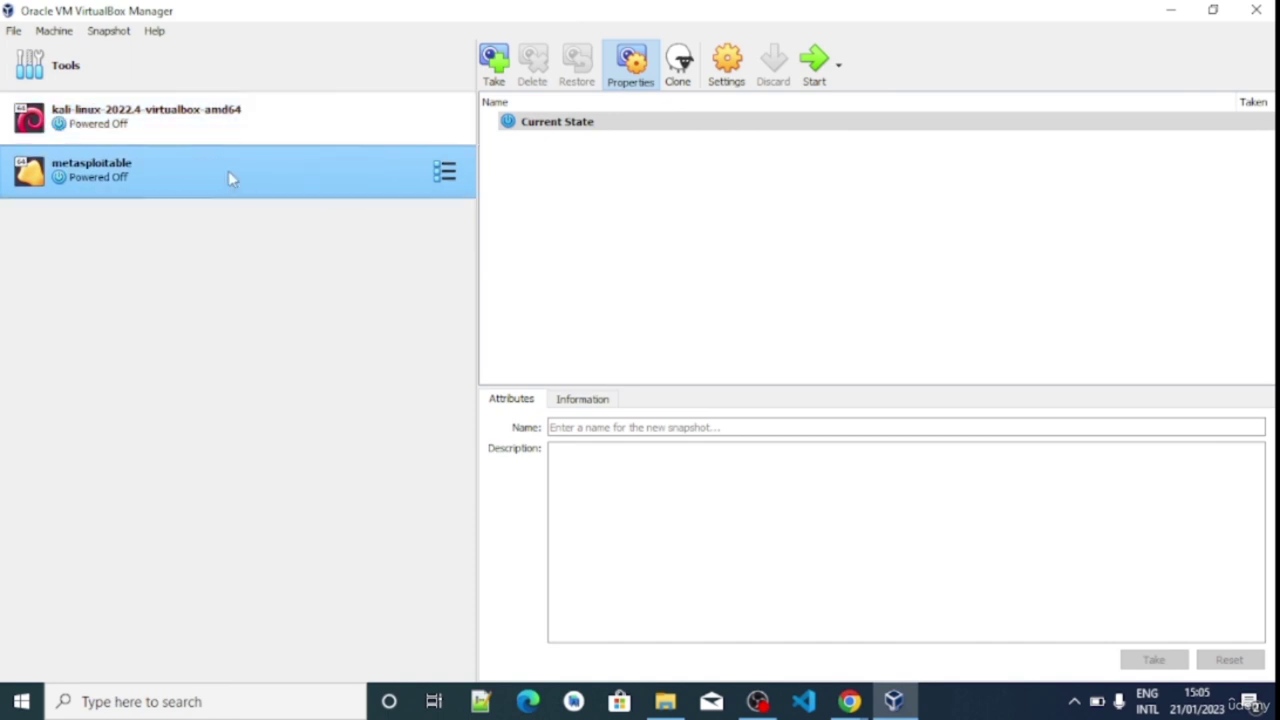
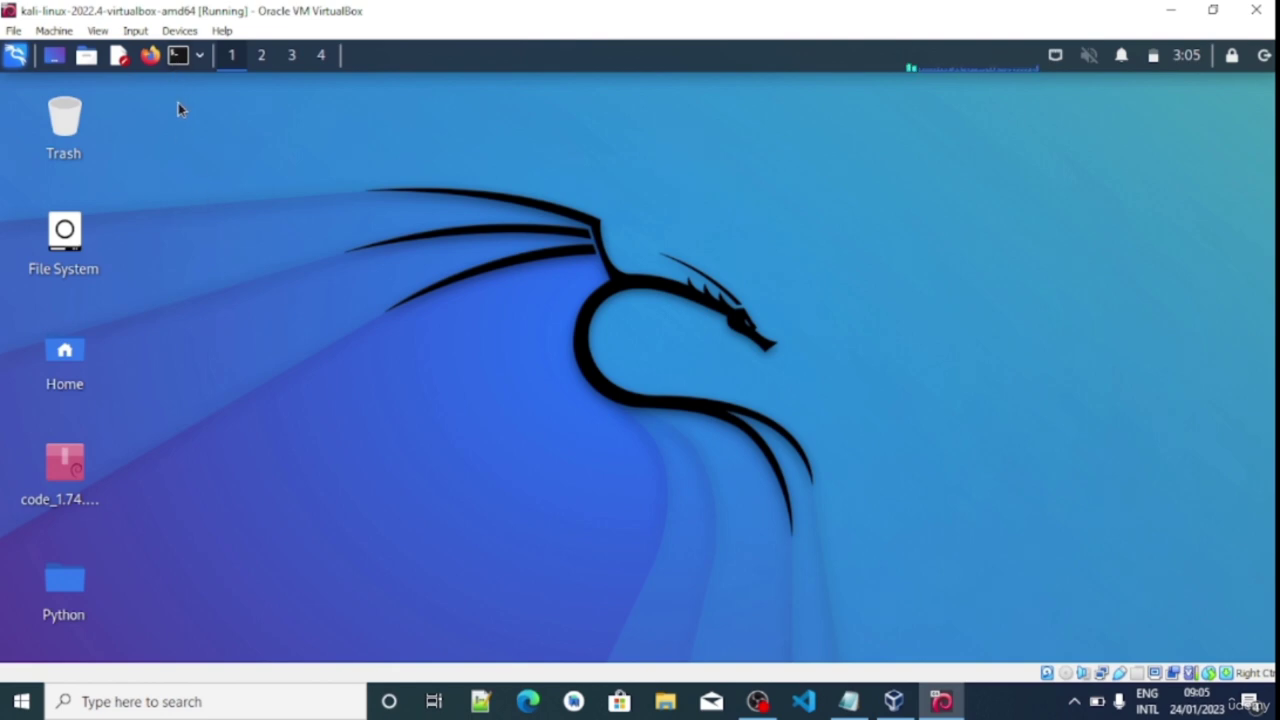
Open a new QTerminal window from the Kali top panel
click(177, 57)
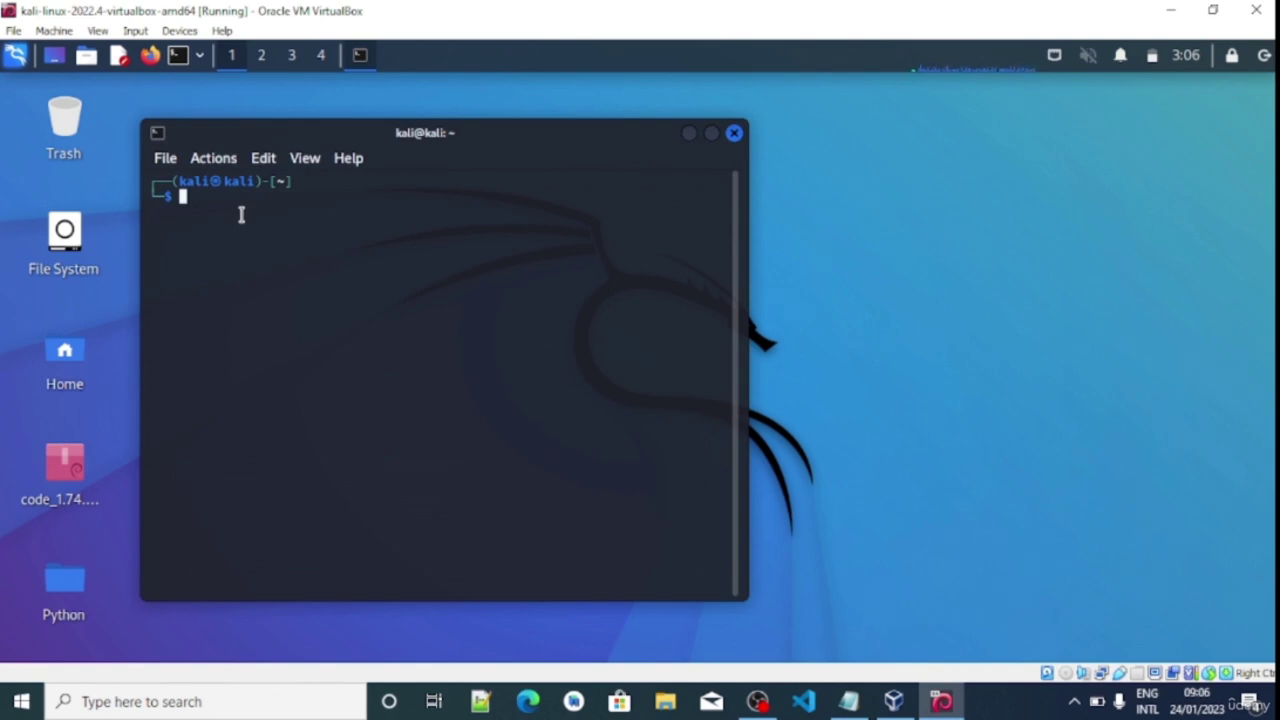
Confirm /home/kali with pwd, then run sudo useradd for the new username
text(pwd)
key(Return)
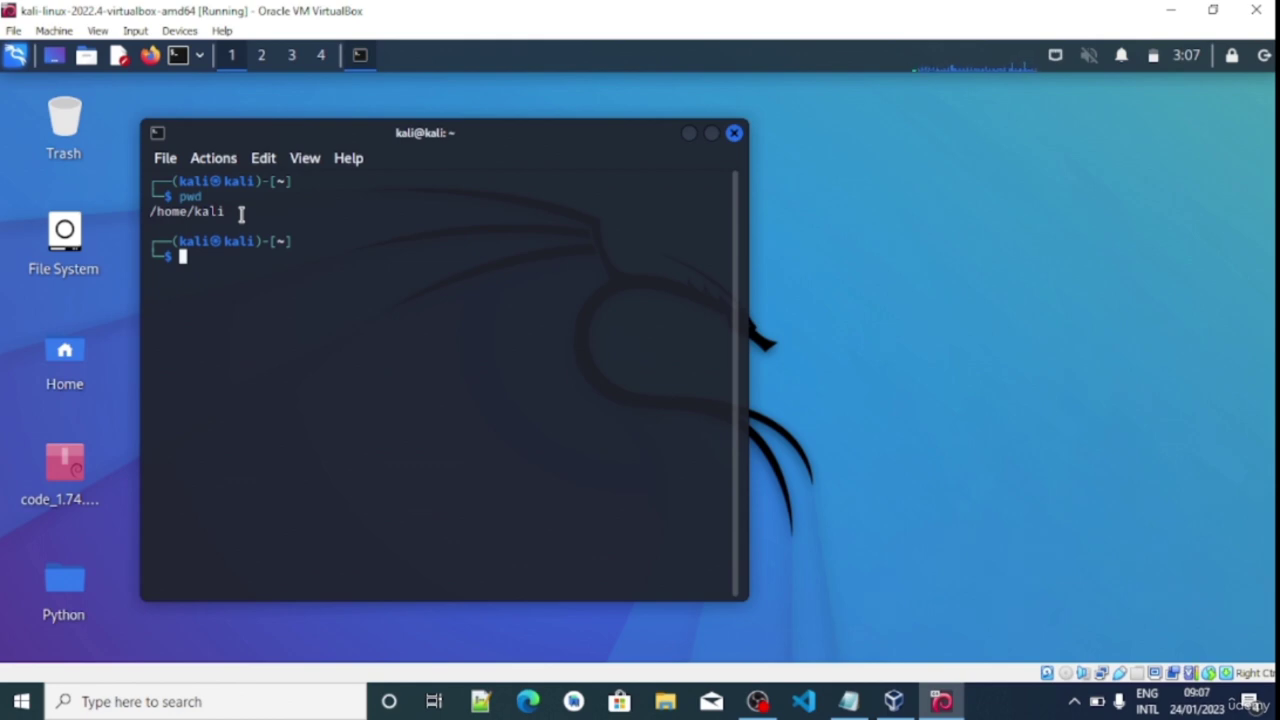
text(sudo)
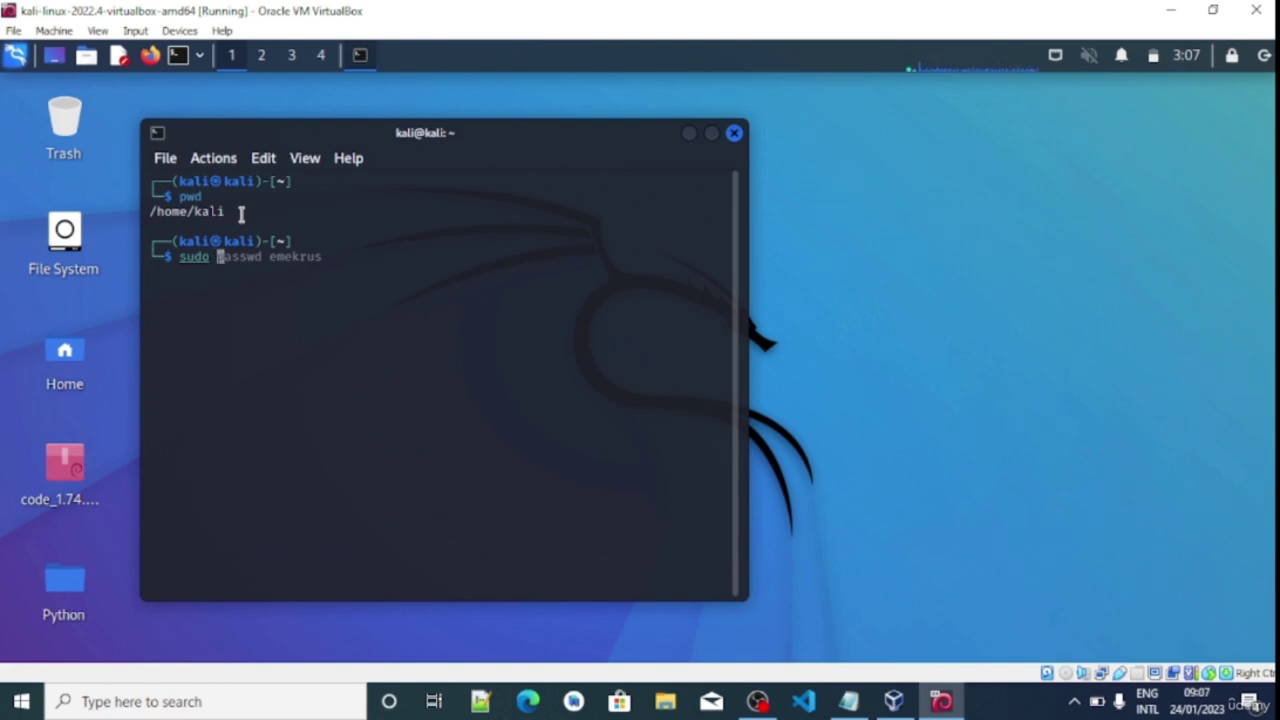
text(user)
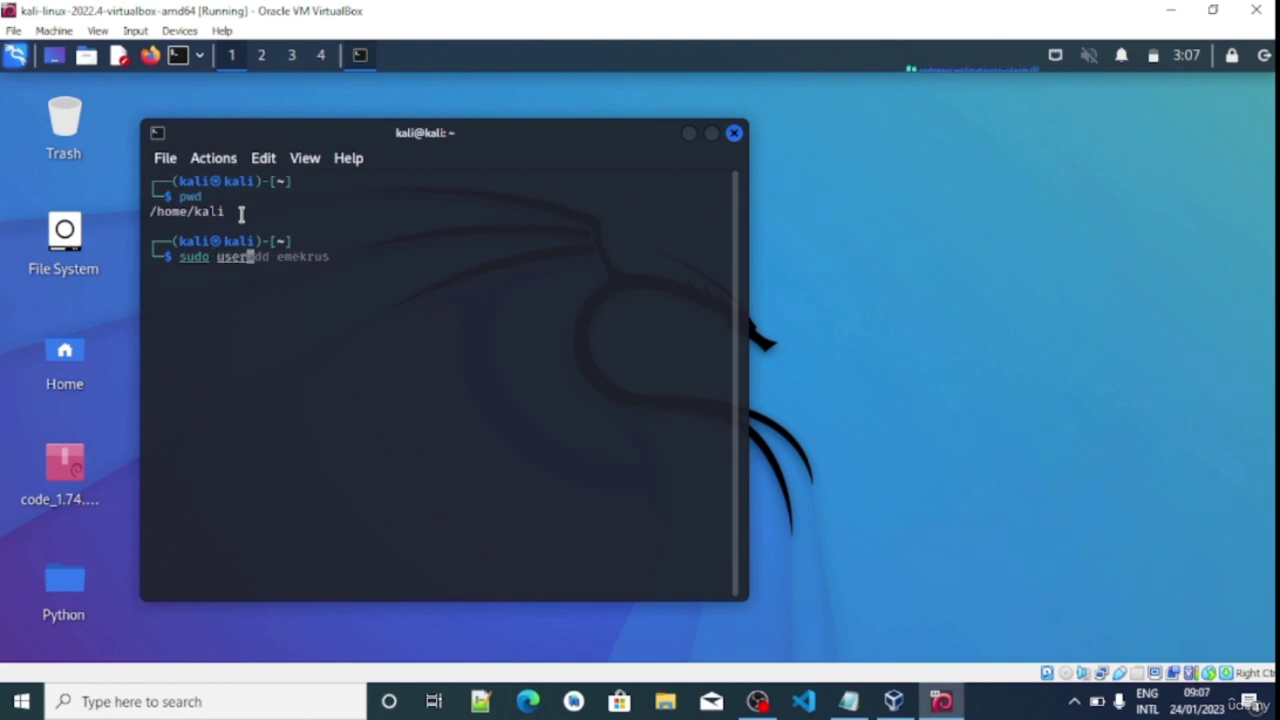
text(add)
key(Left)
key(Right)
key(Right)
key(BackSpace)
key(BackSpace)
key(BackSpace)
key(BackSpace)
key(BackSpace)
key(BackSpace)
key(BackSpace)
text(emy)
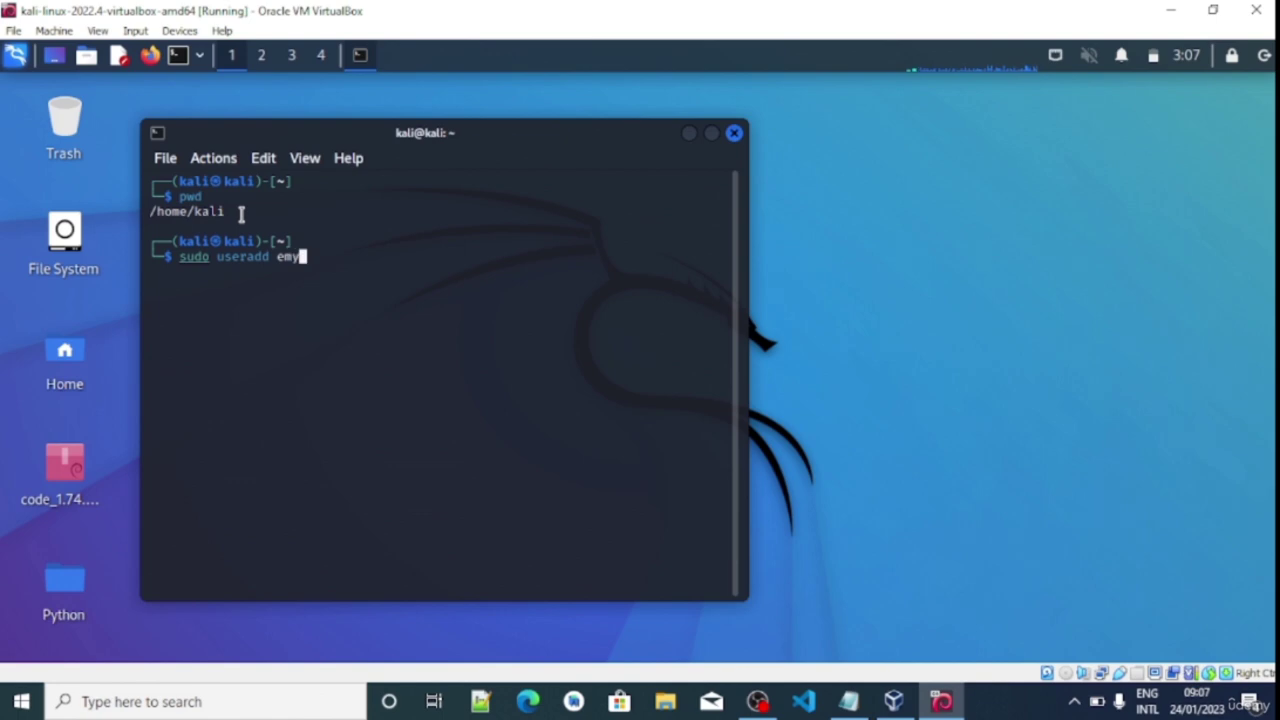
key(BackSpace)
text(ilo)
key(Return)
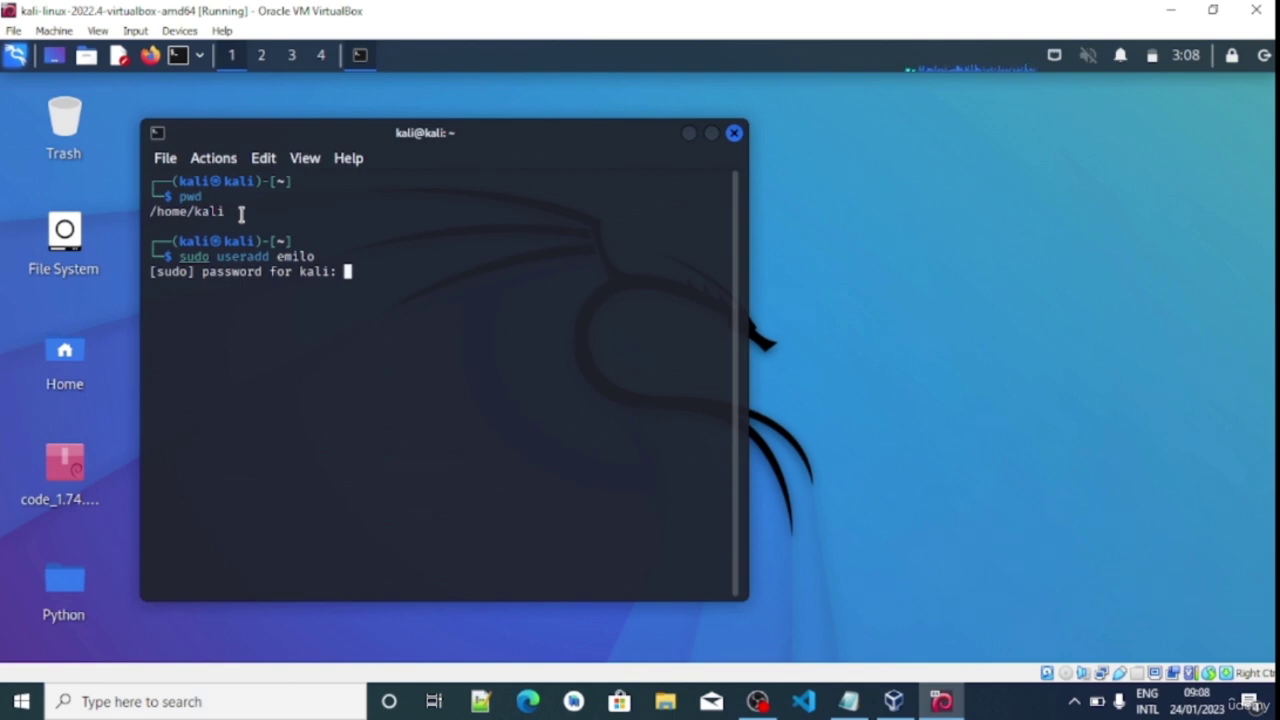
Submit the sudo password, then set and confirm the new user's password with sudo passwd
key(Return)
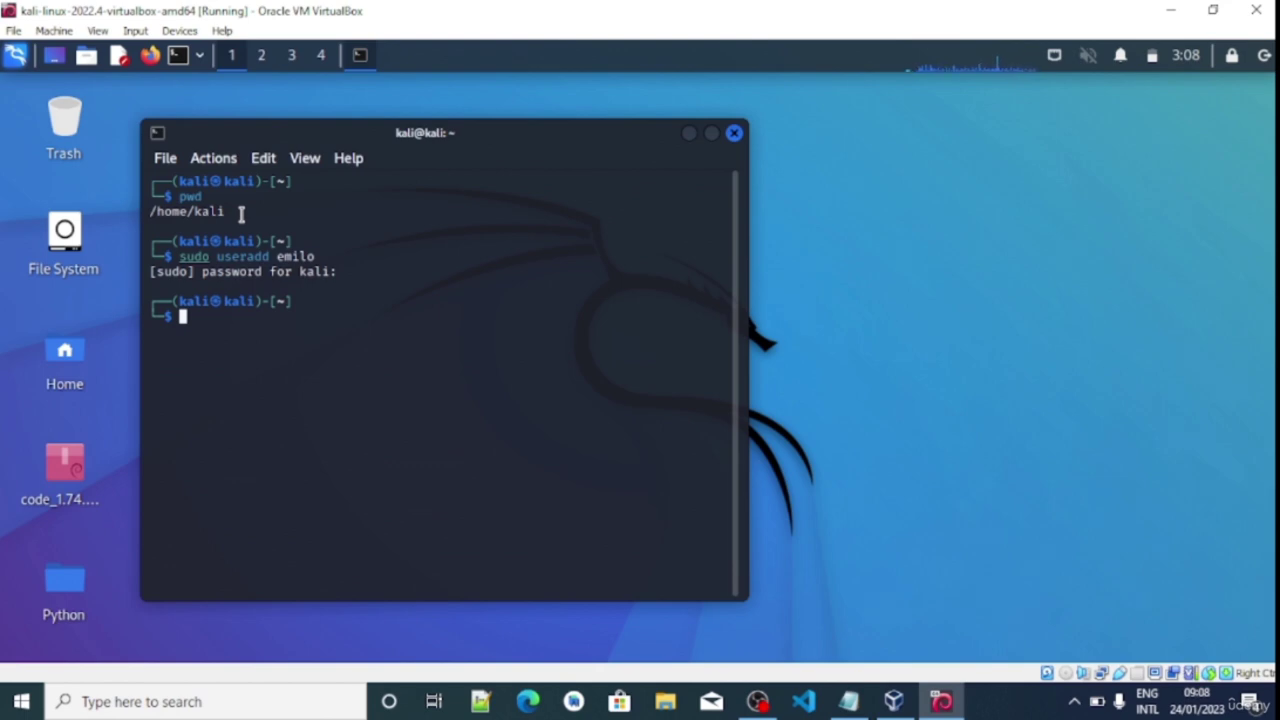
text(sudo)
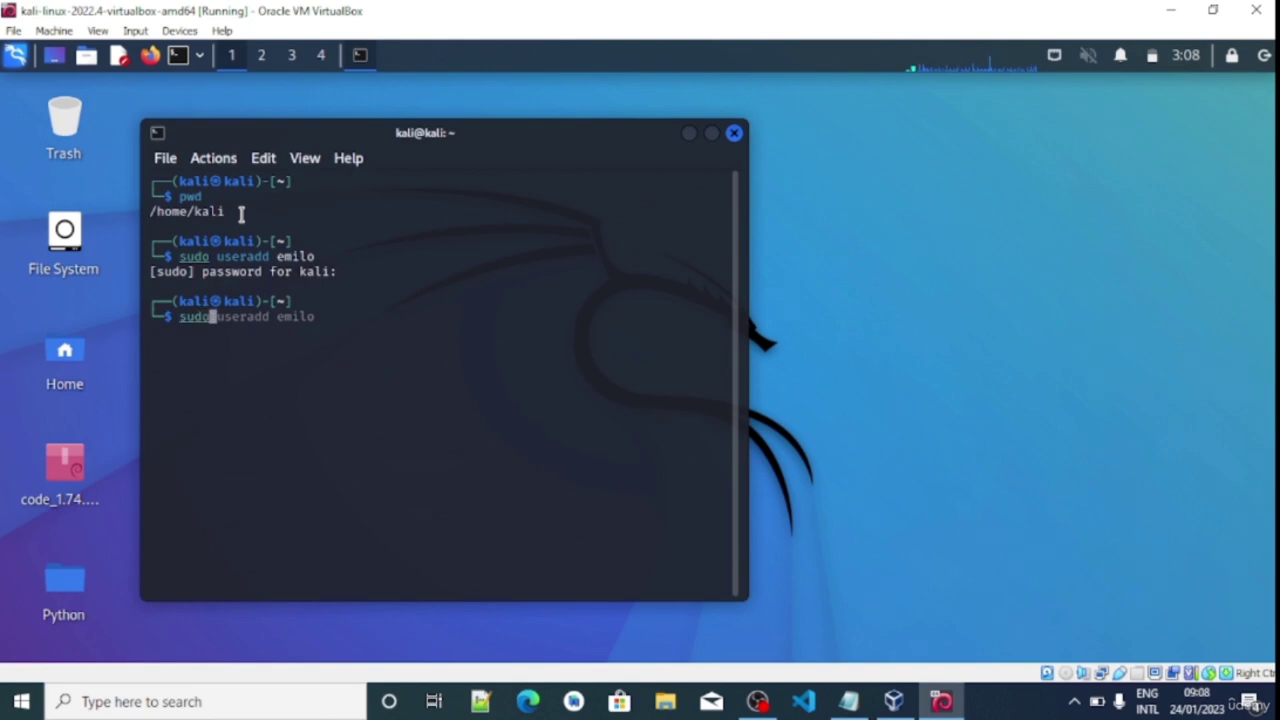
text(p)
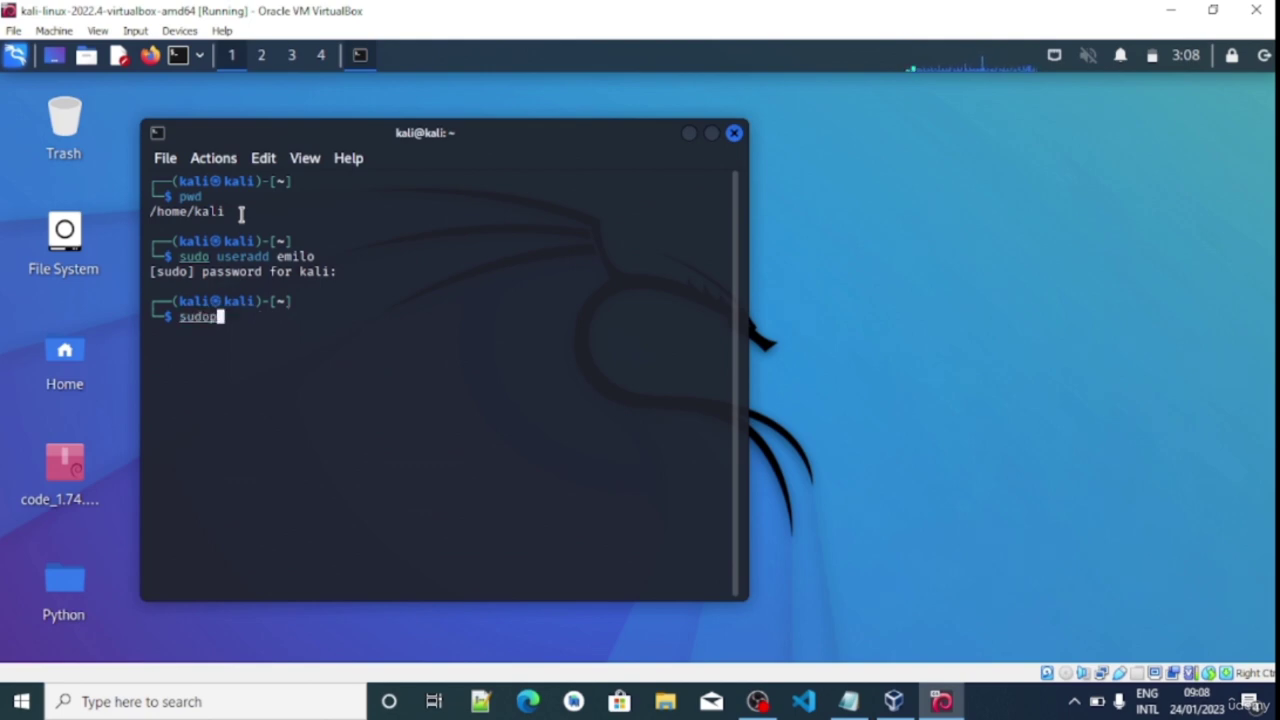
key(BackSpace)
text(paswd)
key(BackSpace)
key(BackSpace)
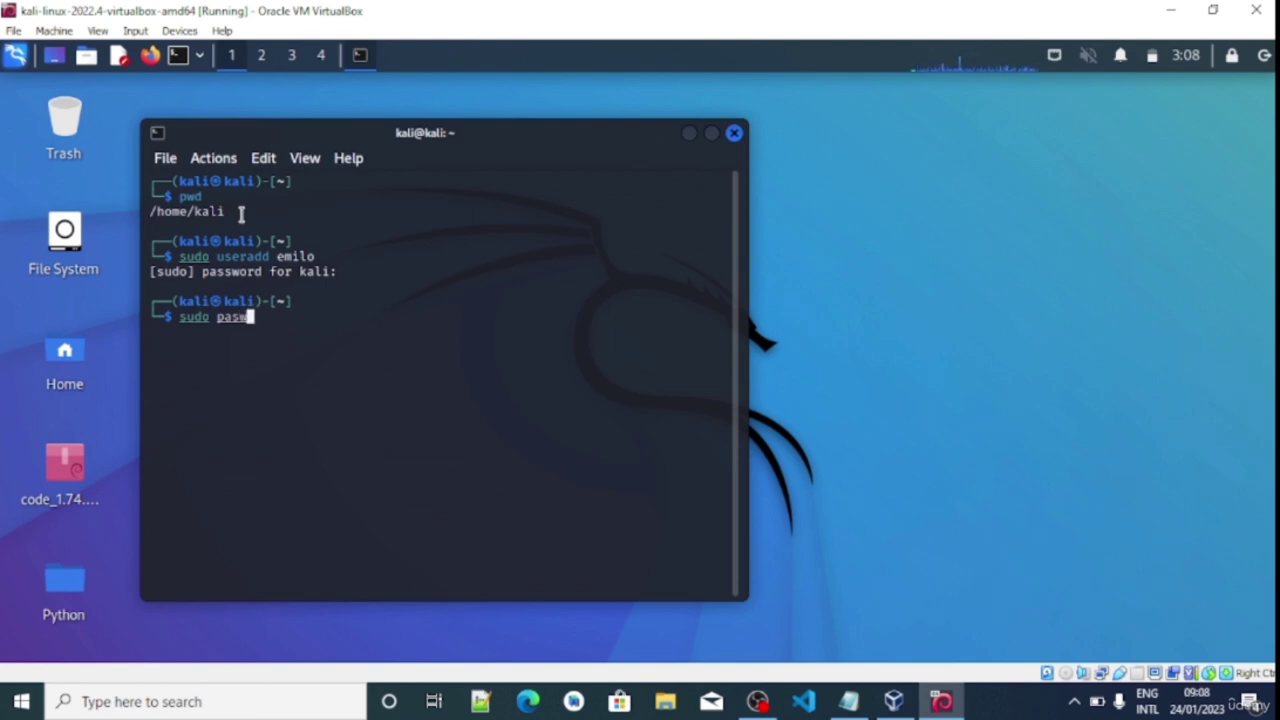
text(swd)
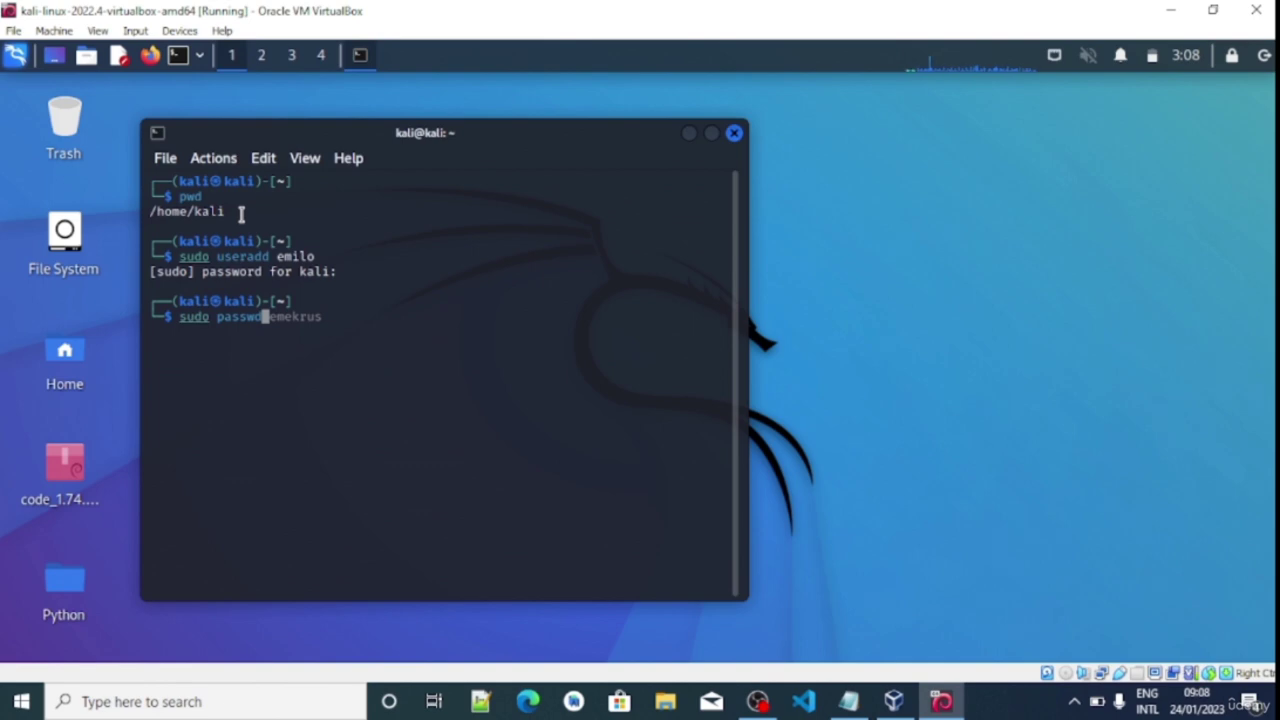
key(Right)
key(Left)
key(Left)
key(Left)
key(Left)
key(Left)
key(Delete)
key(Delete)
key(Delete)
key(Delete)
key(Delete)
text(ilo)
key(Return)
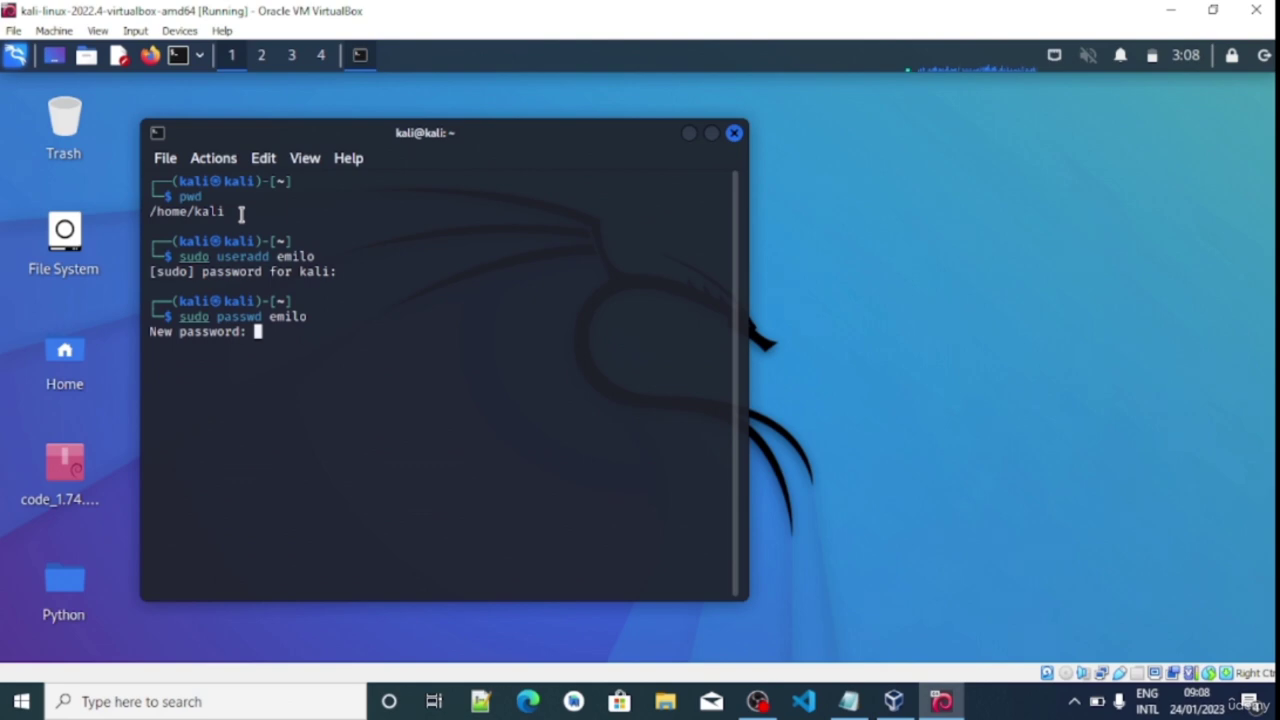
key(Return)
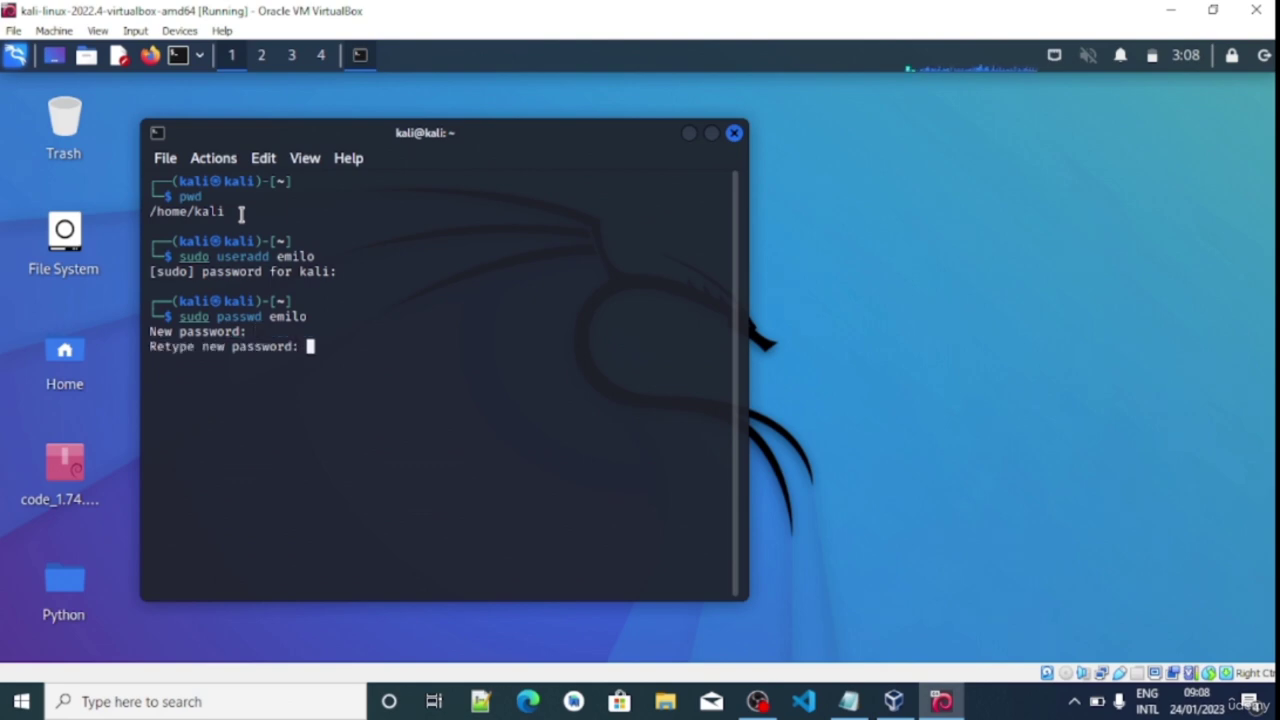
key(Return)
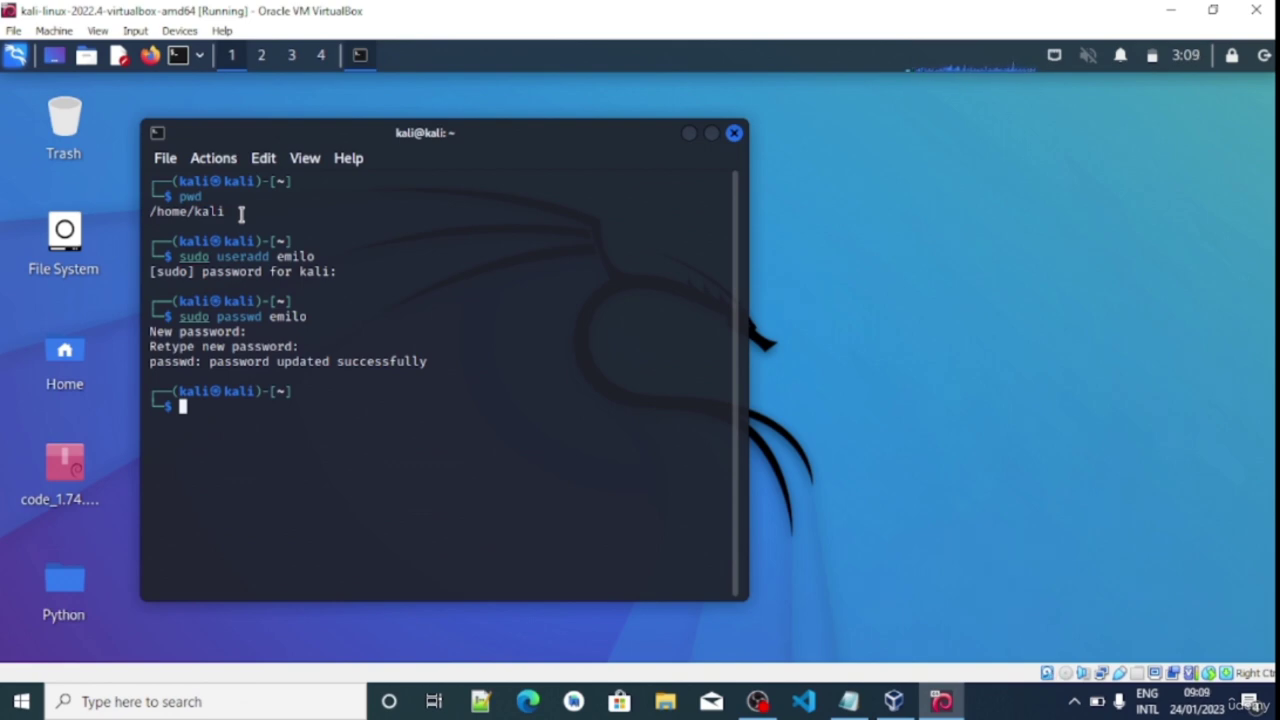
Switch into the new user's shell with su and its password
text(su)
text(emilo)
key(Return)
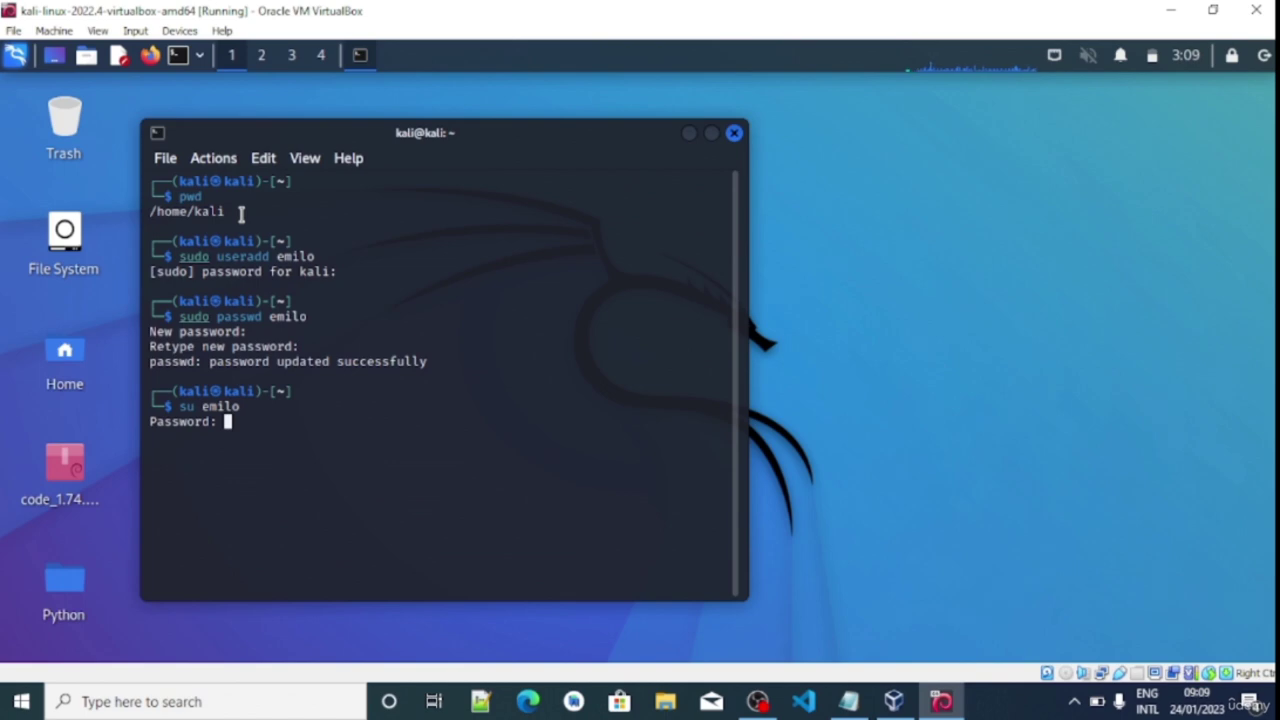
key(Return)
Return to the kali account with su kali and kali's password
text(su)
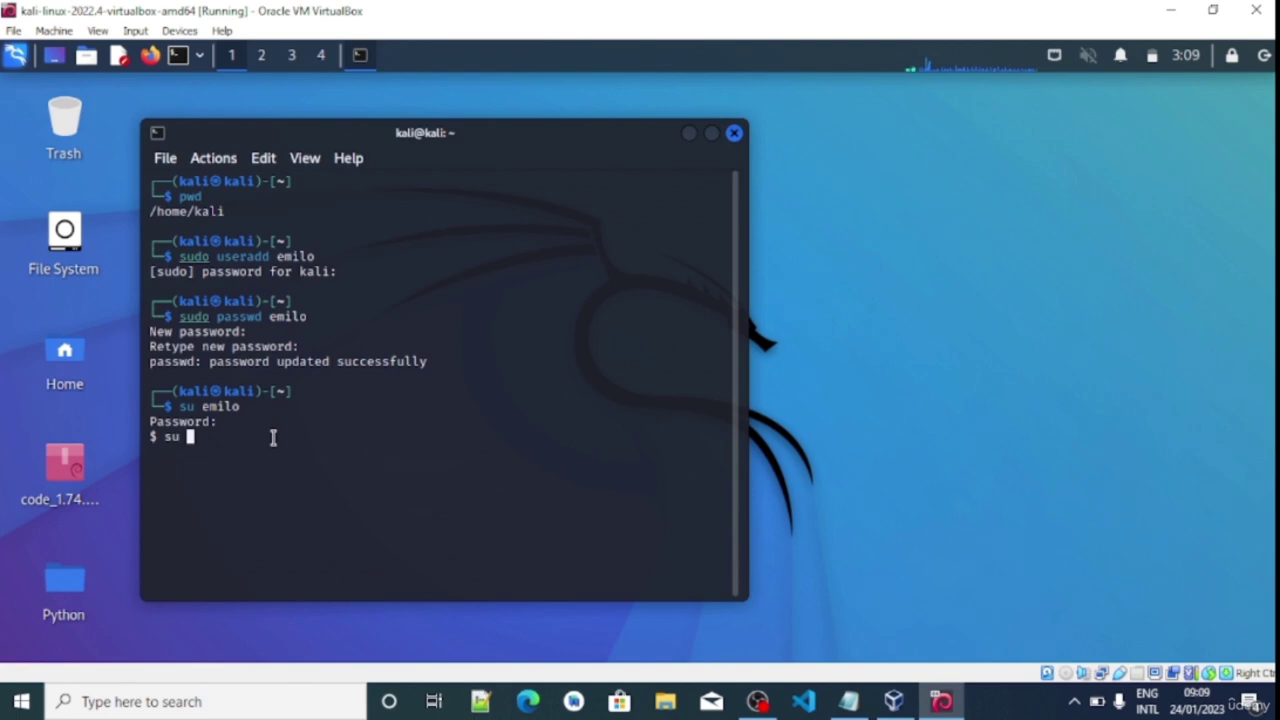
text( kali)
key(Return)
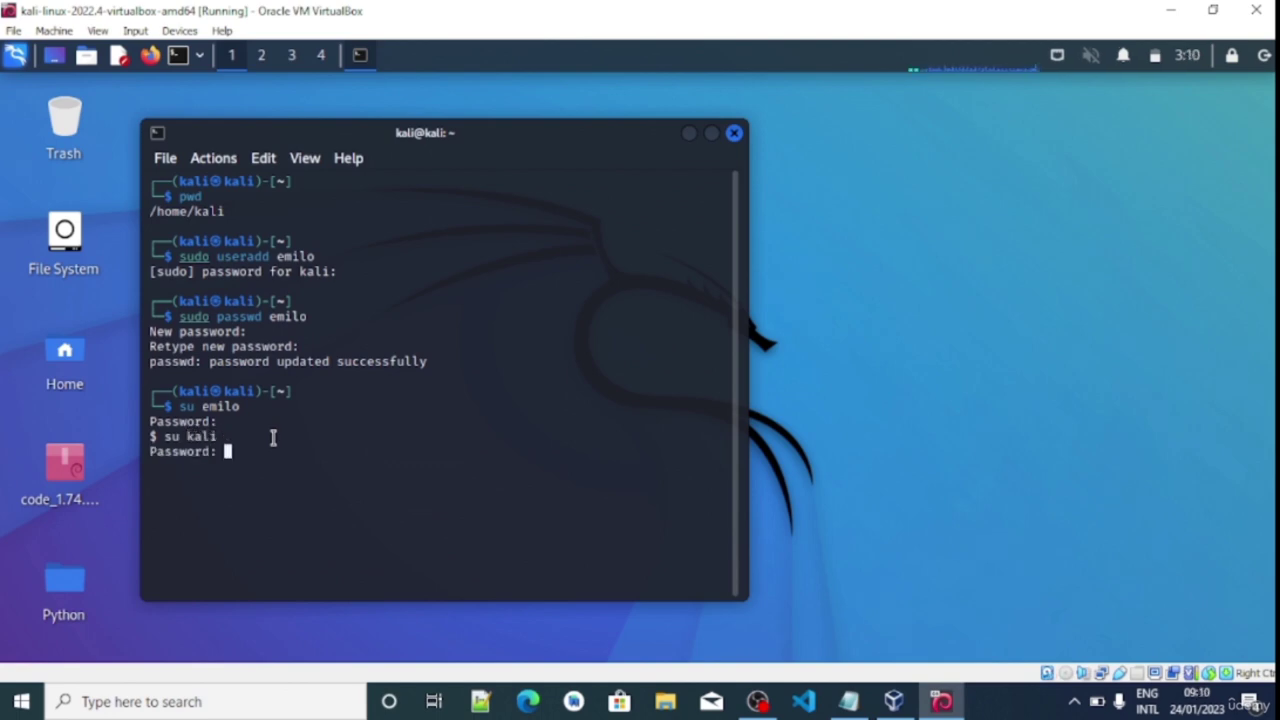
key(Return)
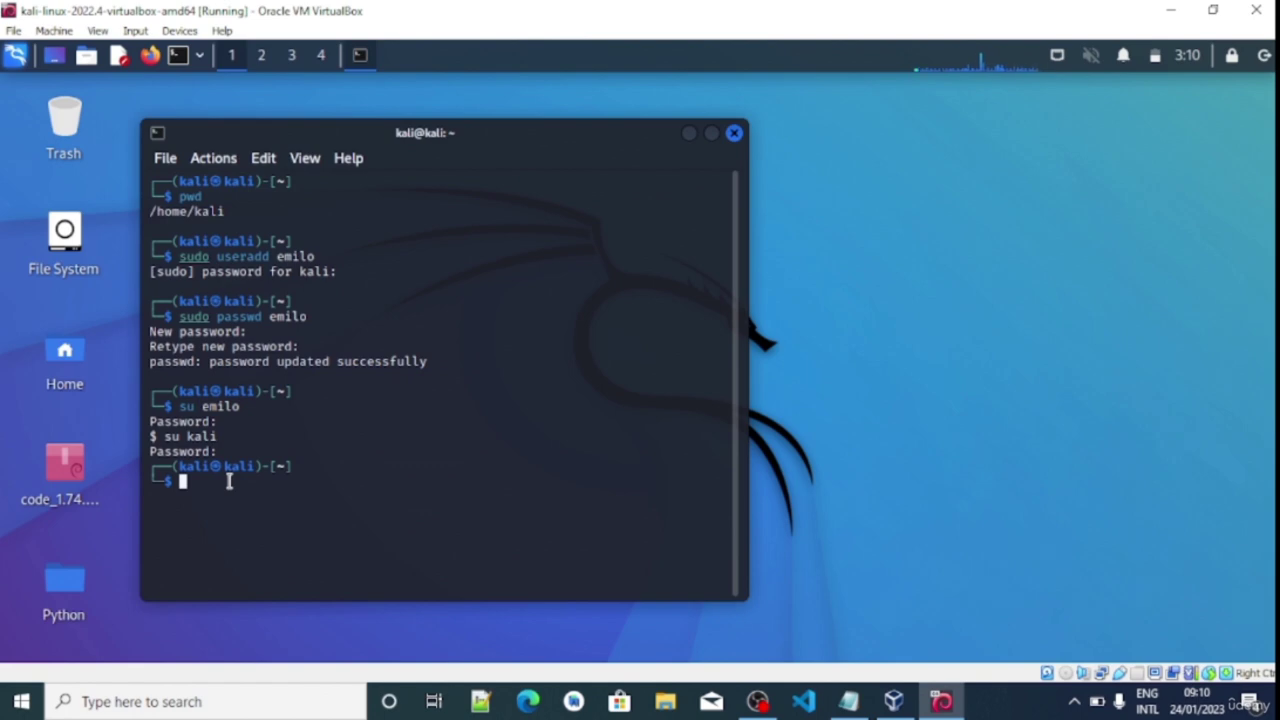
Print the working directory and list the home folder contents
text(ls)
key(BackSpace)
key(BackSpace)
text(pwd)
key(Return)
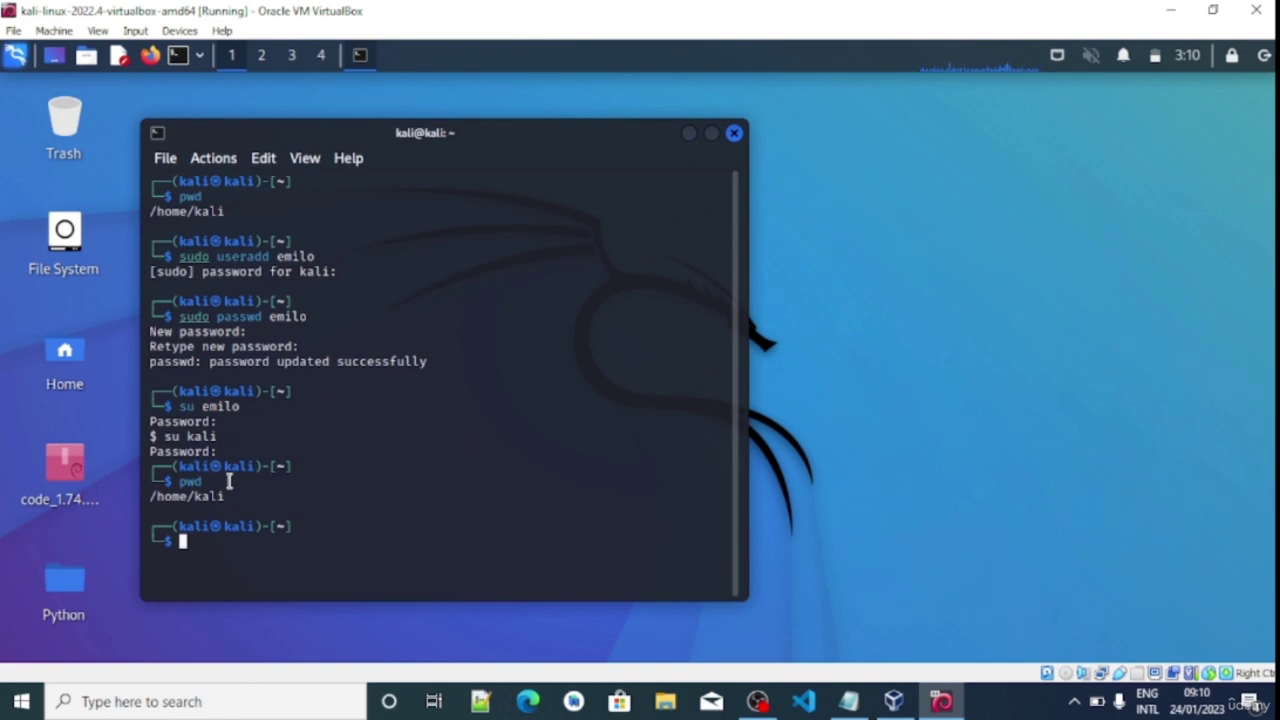
text(ls)
key(Return)
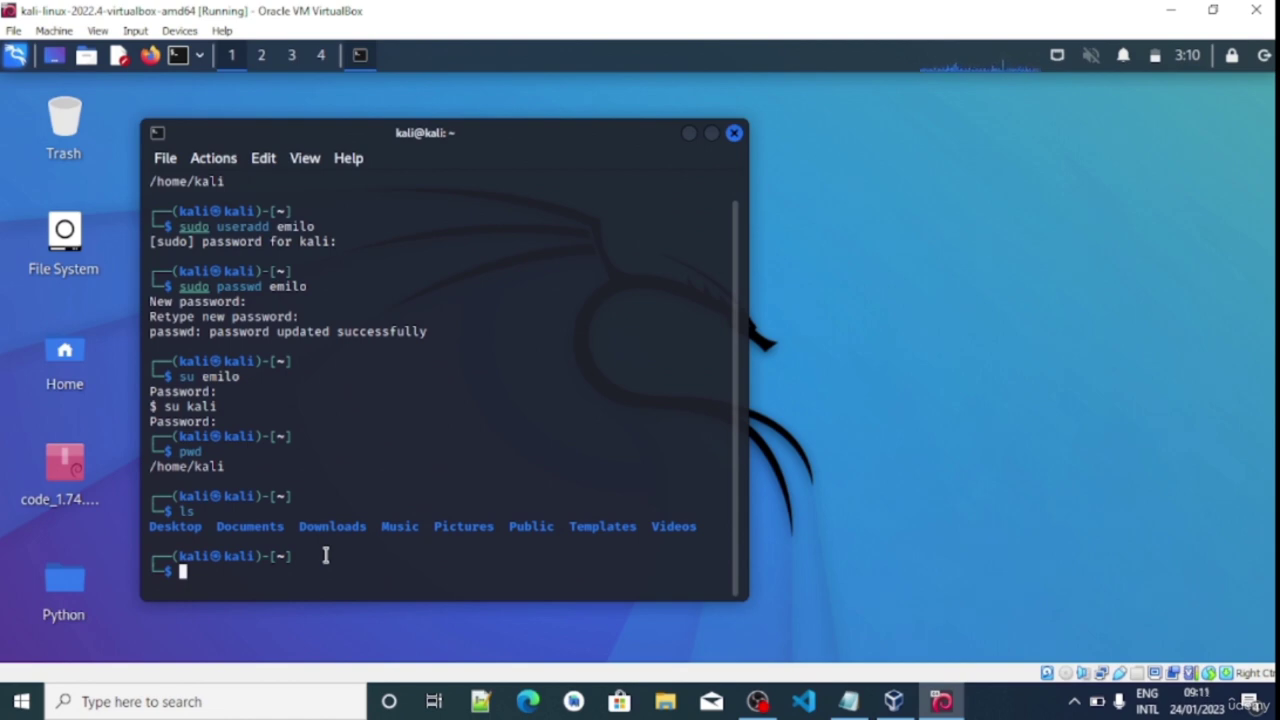
Change into Desktop and list its code_1.74 .deb package and Python folder
text(cd)
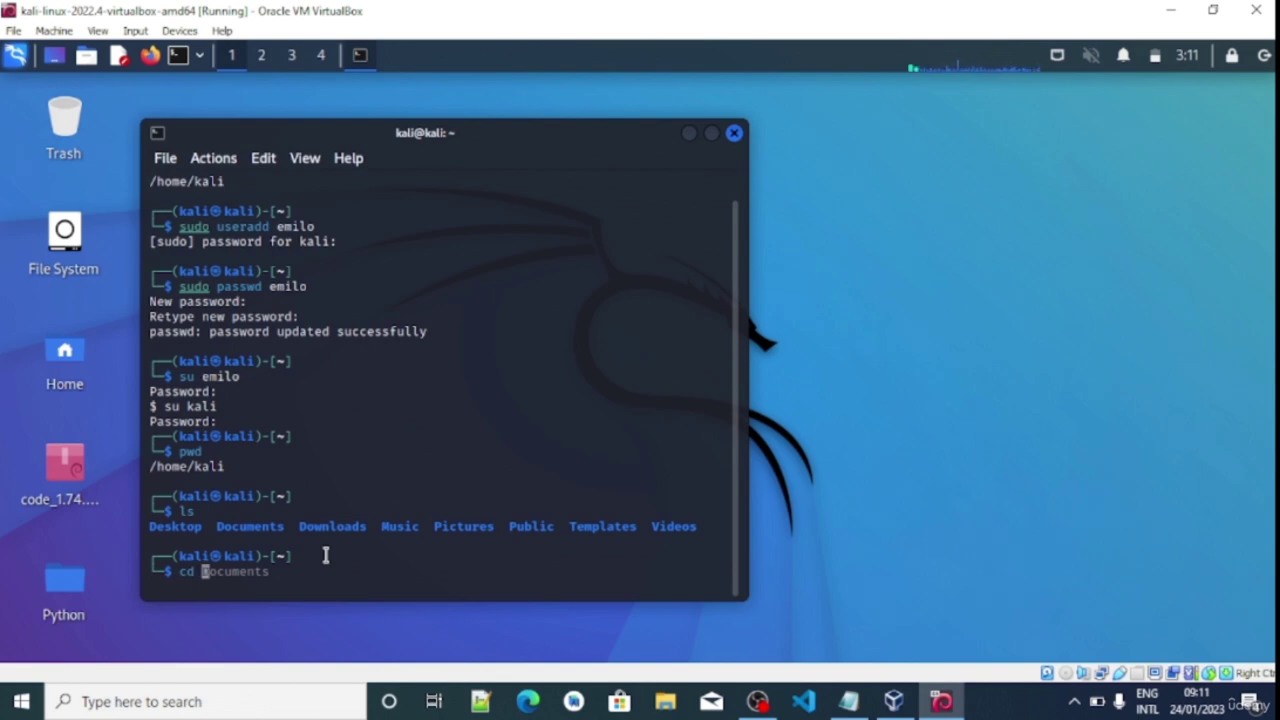
text(Desktop)
key(Return)
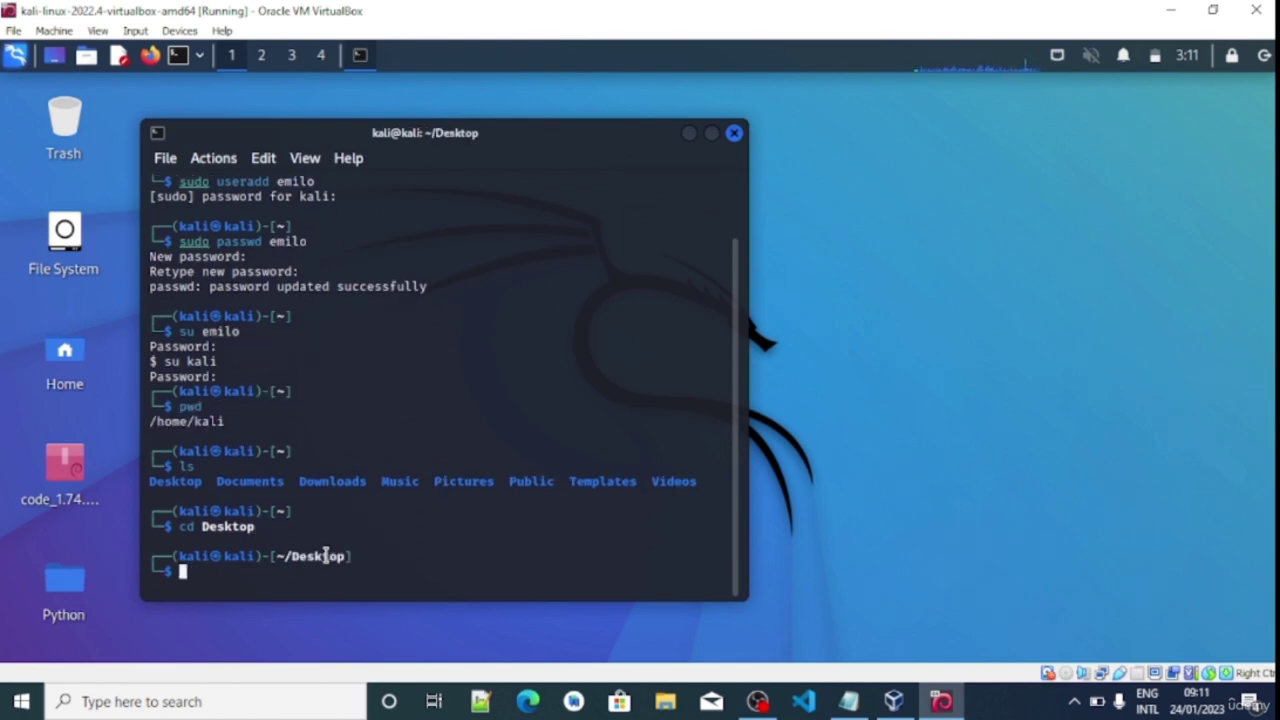
text(ls)
key(Return)
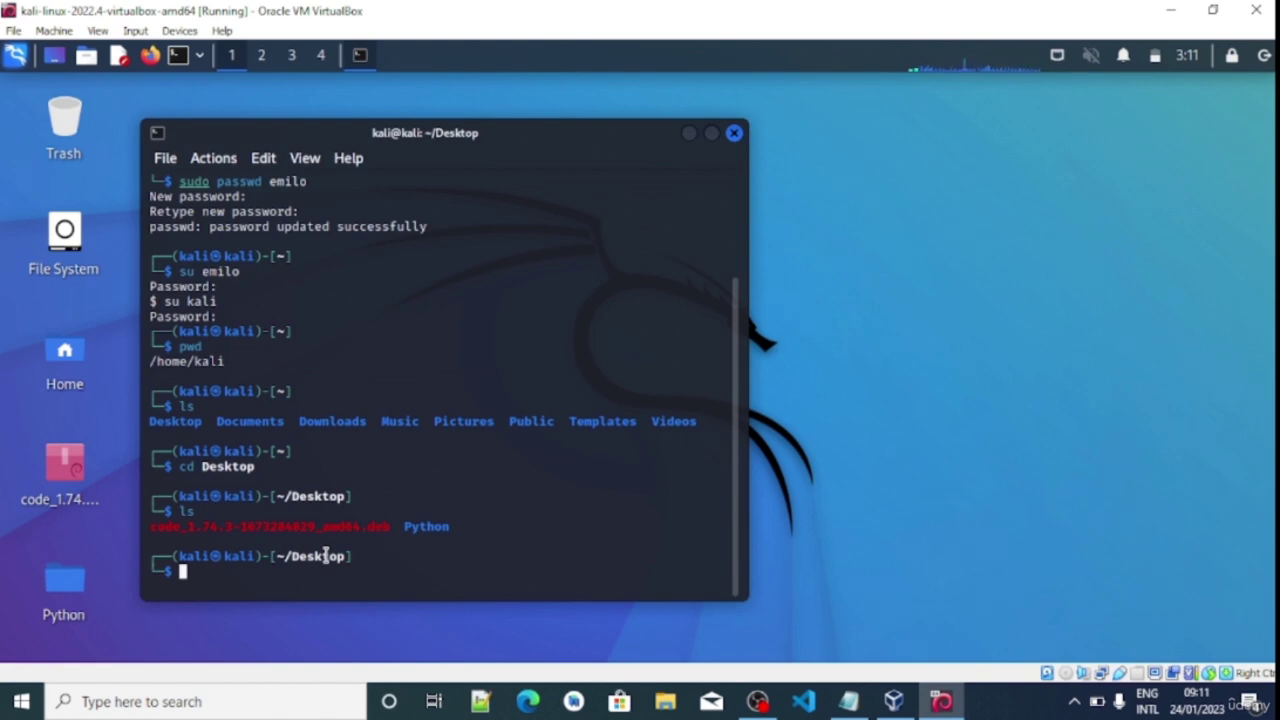
text(cd)
key(BackSpace)
key(BackSpace)
key(BackSpace)
Run cp Python /home/kali/Documents, which fails because Python is a directory
text(cp)
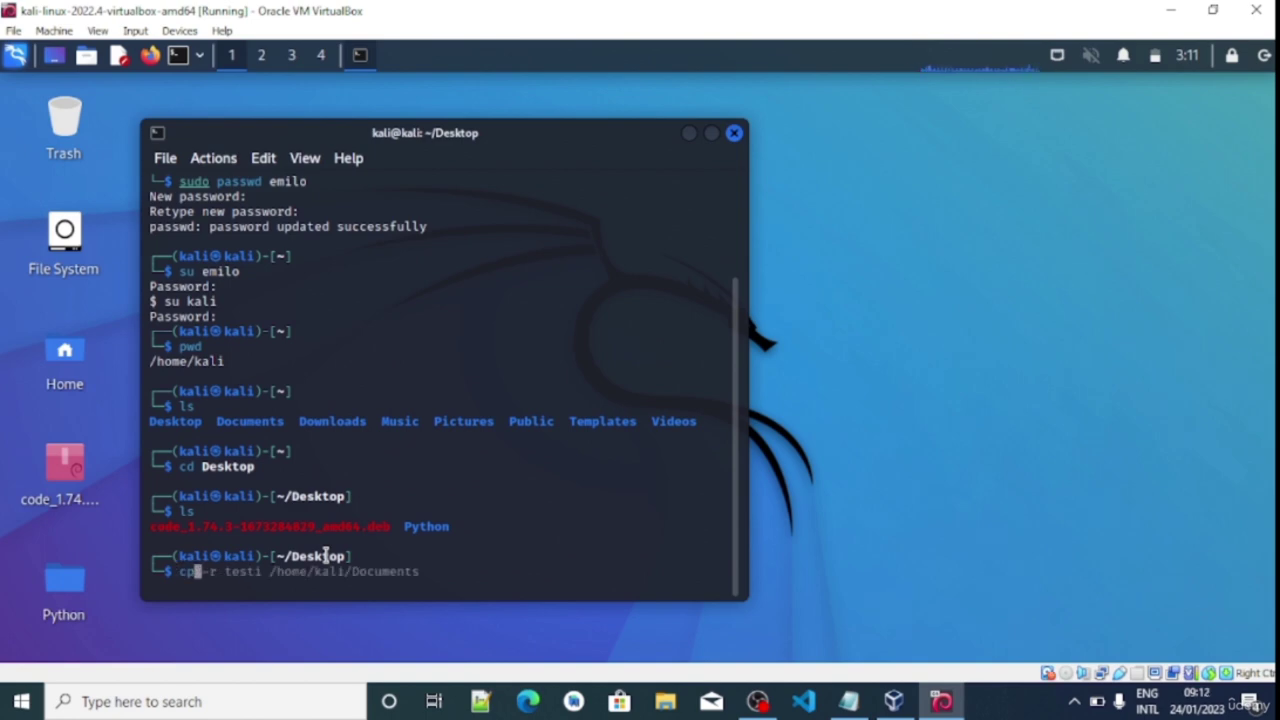
text(-)
key(BackSpace)
text(Pyt)
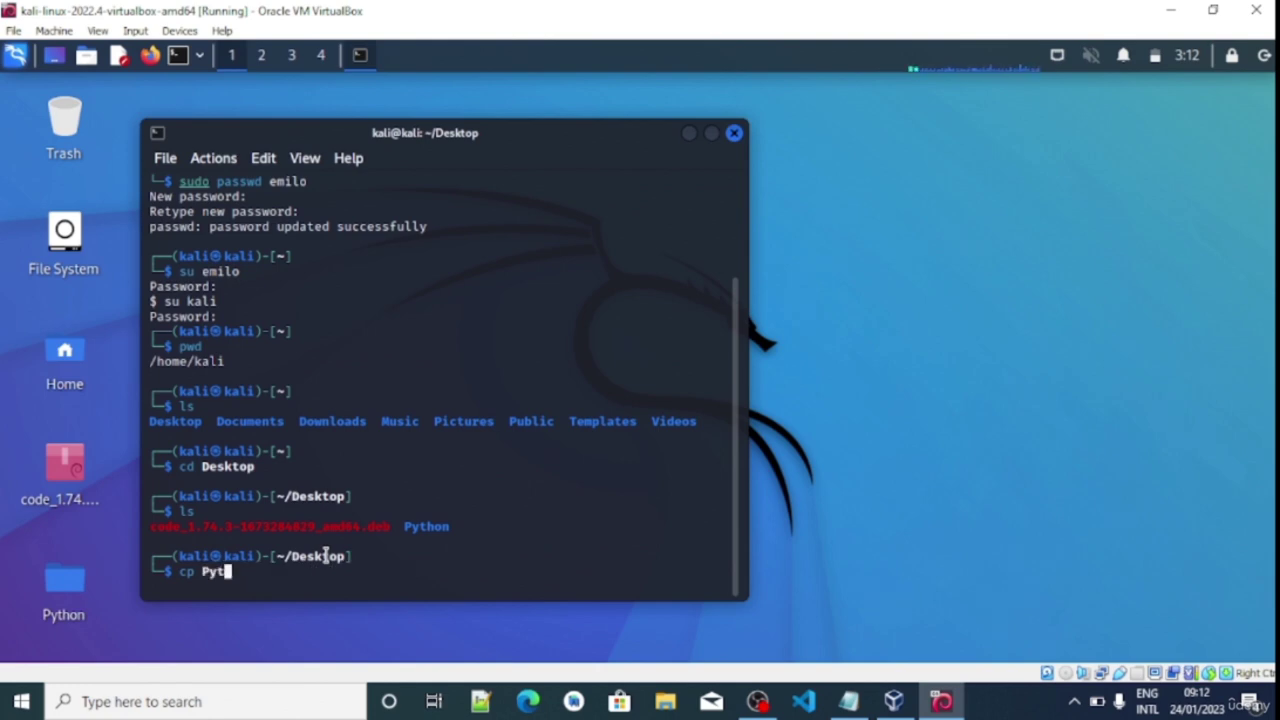
text(hon)
text(/home/kali/D)
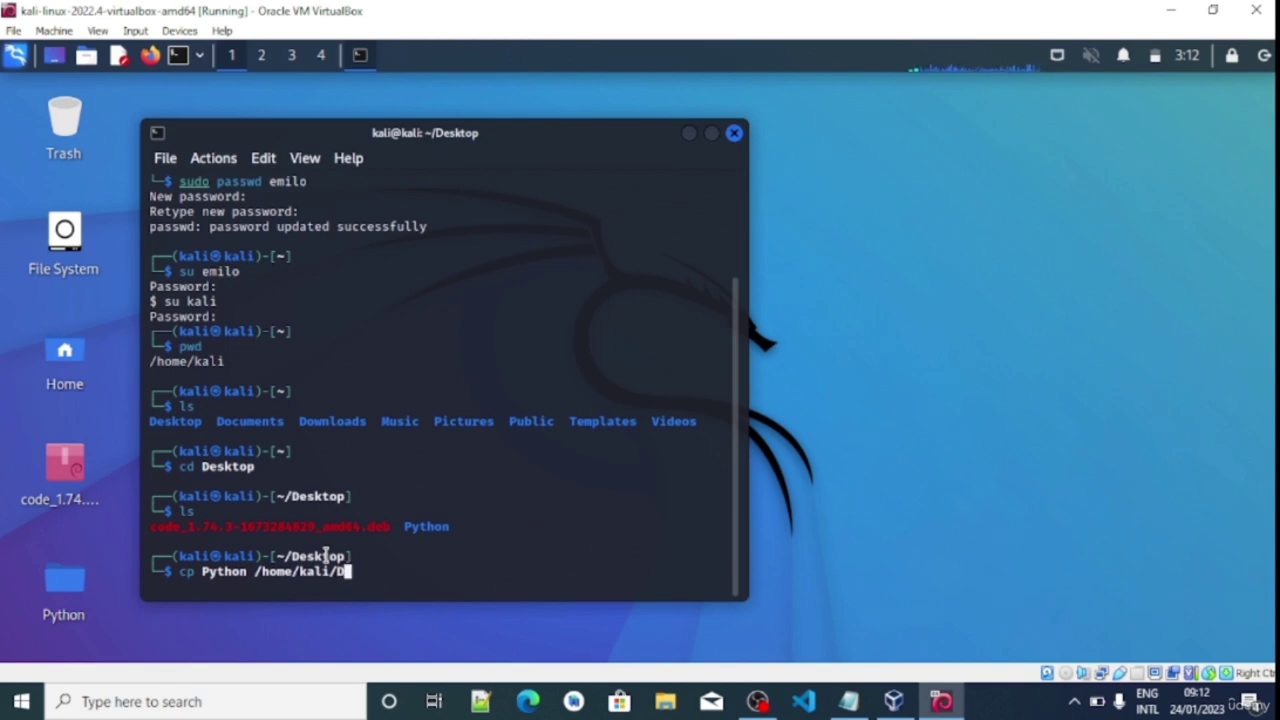
text(ocuments)
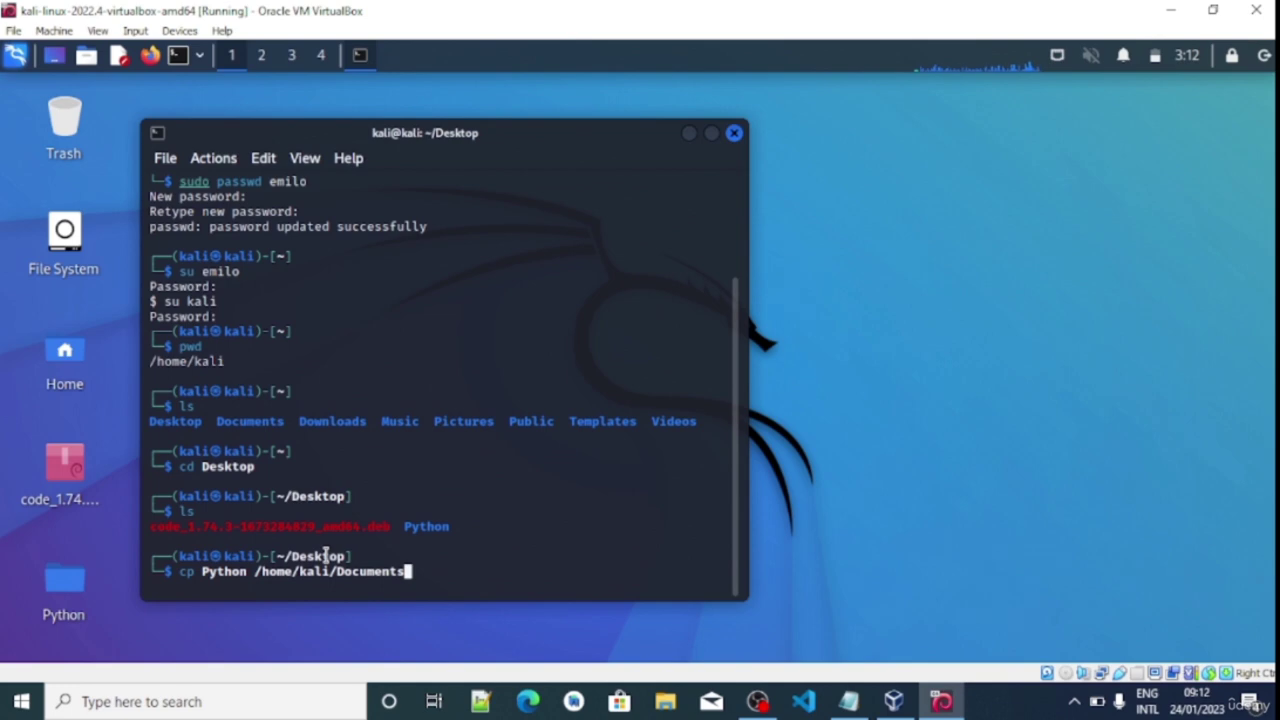
key(Return)
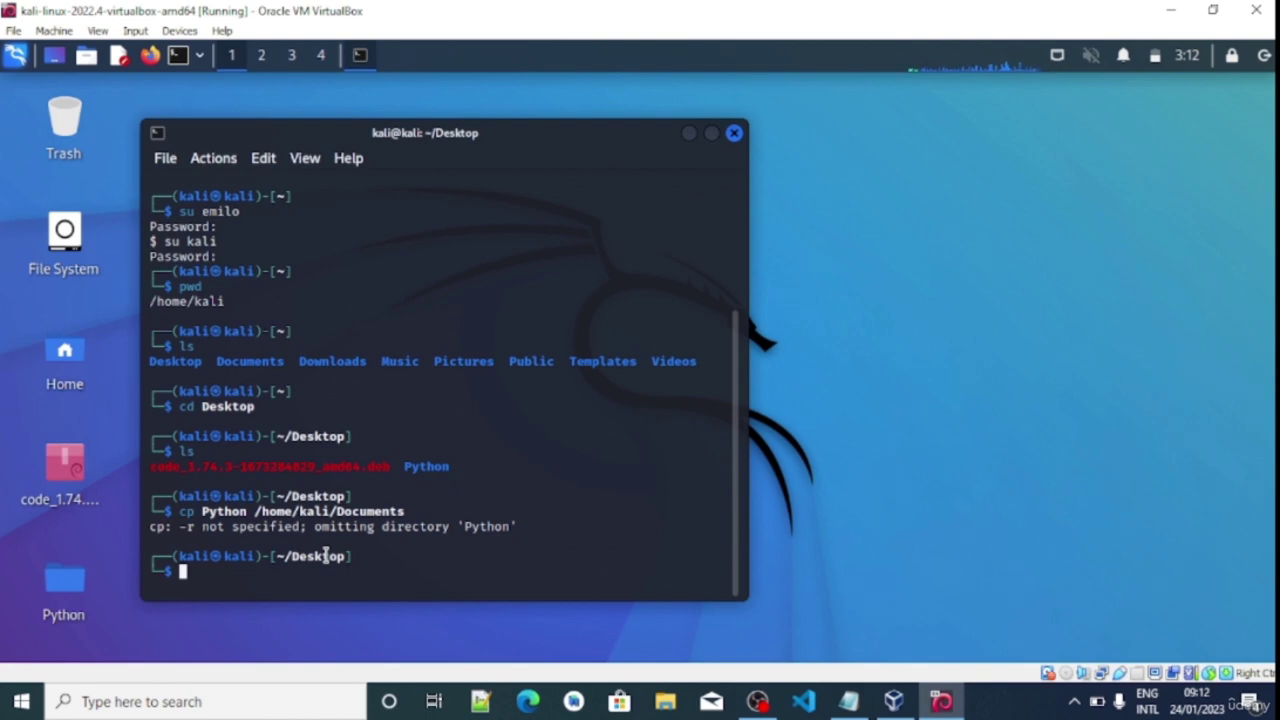
Recursively copy Python into /home/kali/Documents with cp -r
text(cp)
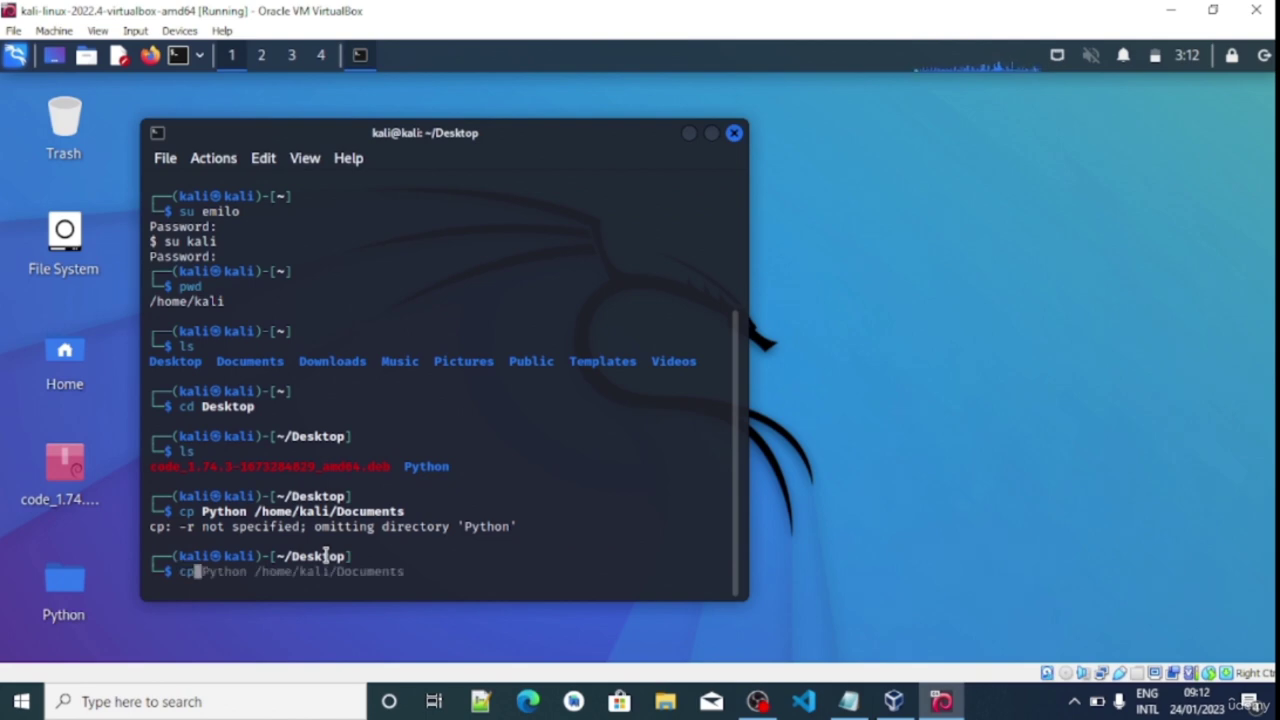
text( -r)
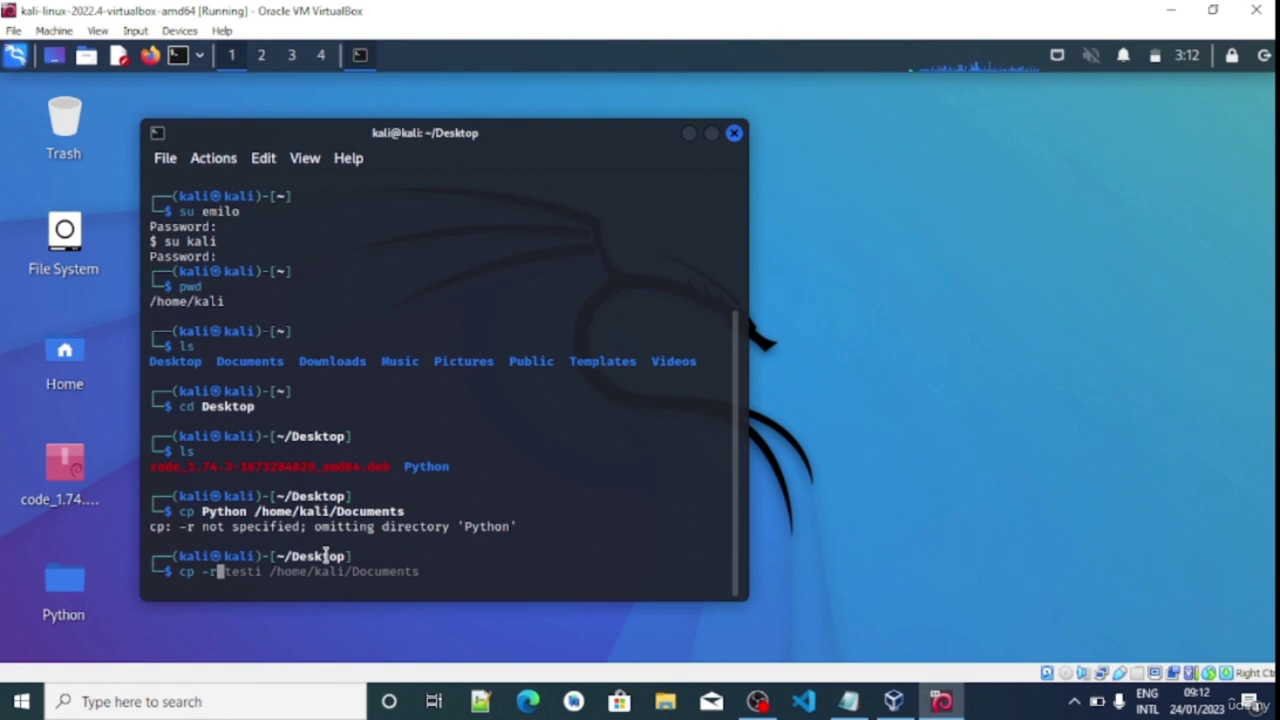
text(P)
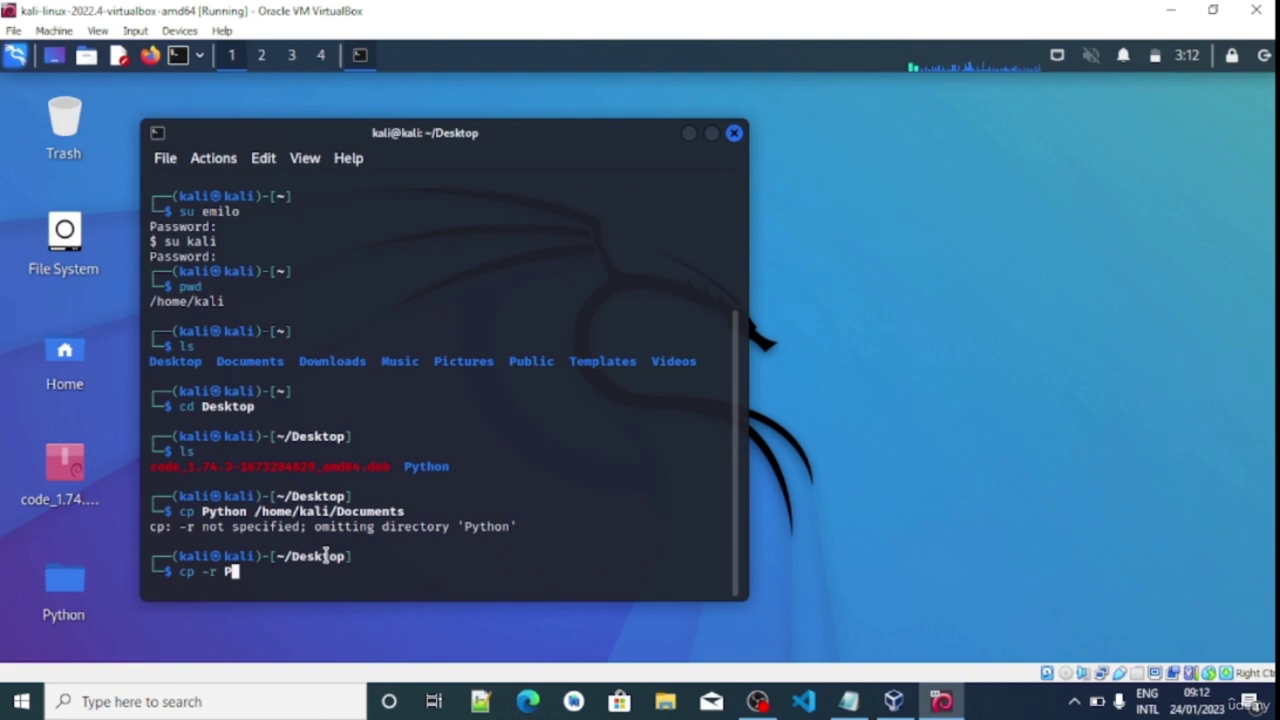
text(ython /hom,e)
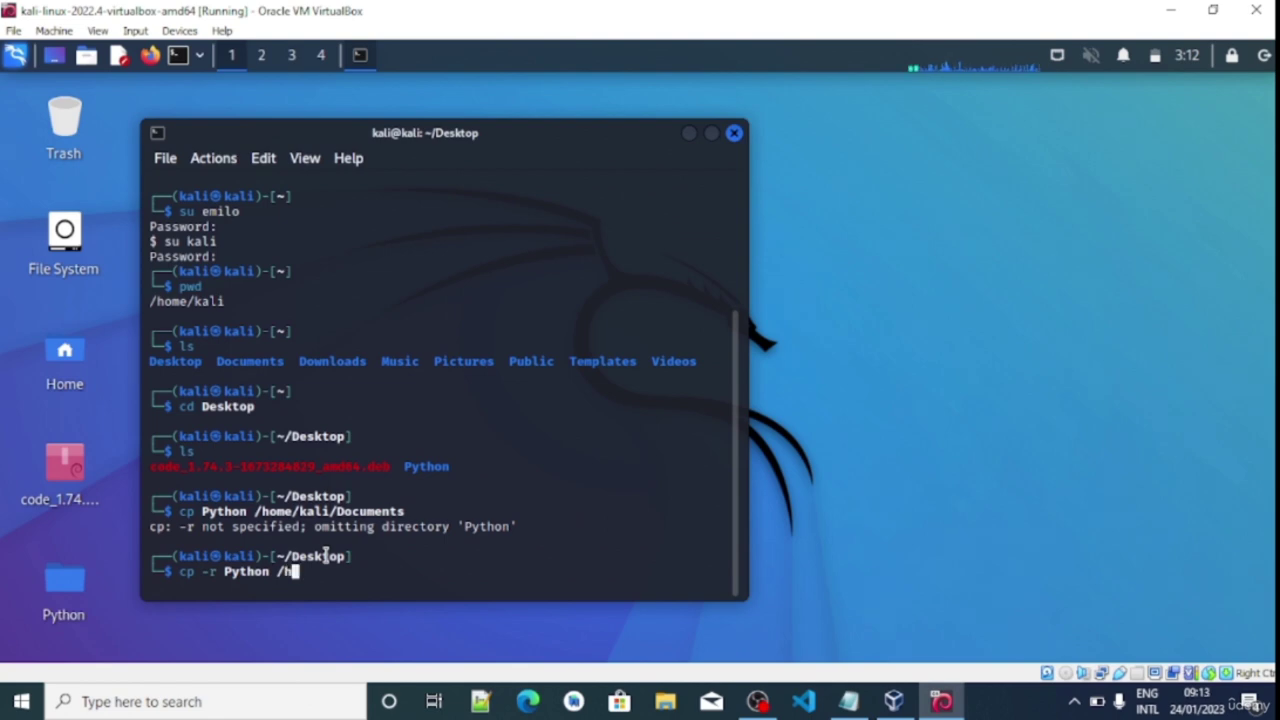
key(BackSpace)
key(BackSpace)
text(e/kali)
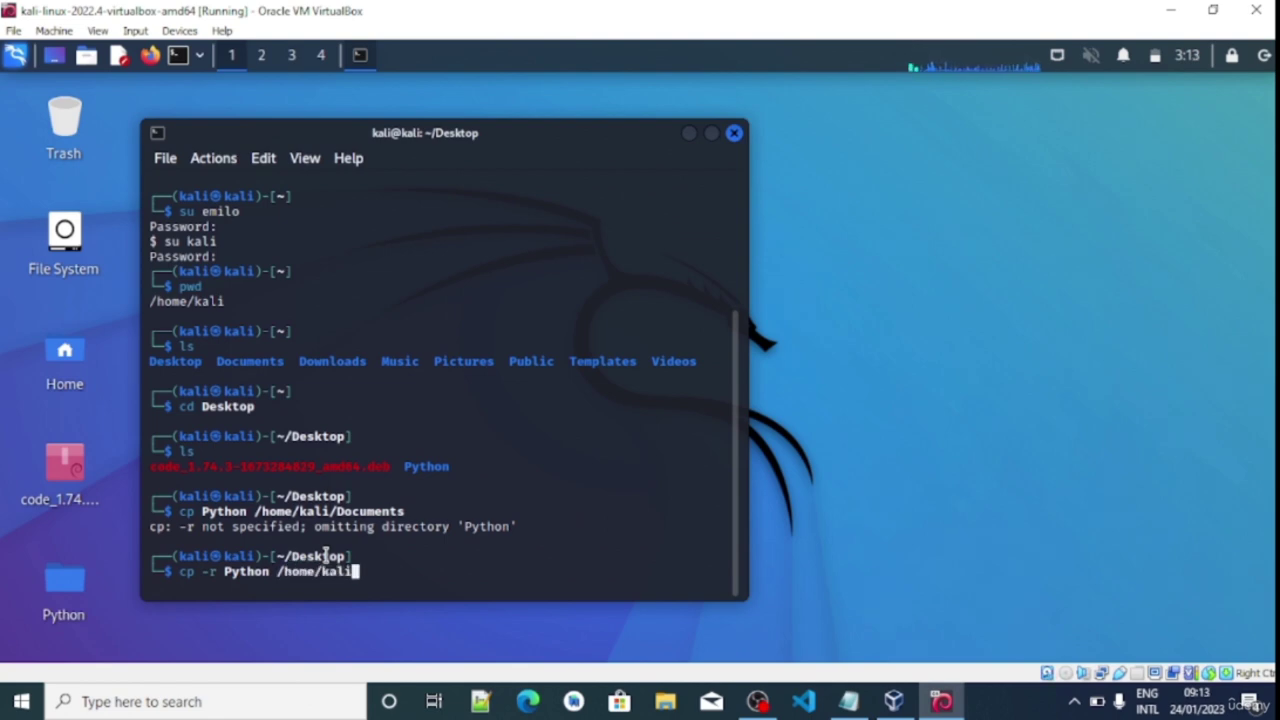
text(/Documents)
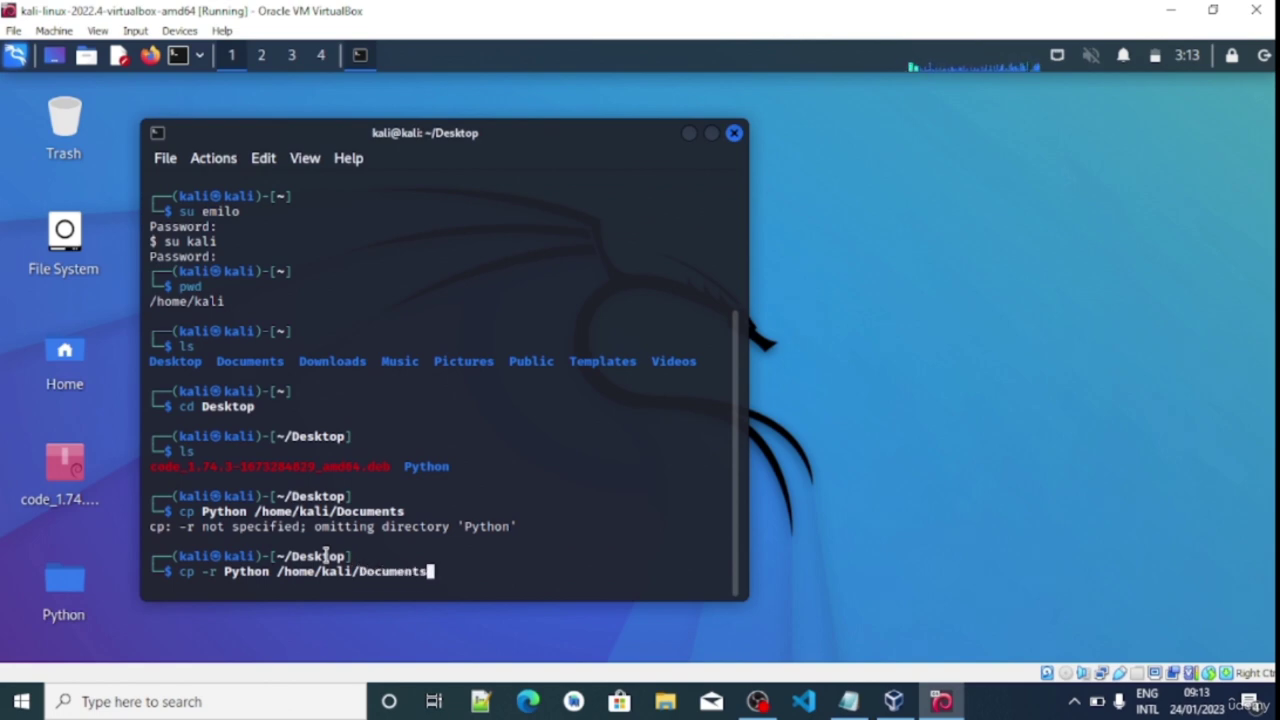
key(Return)
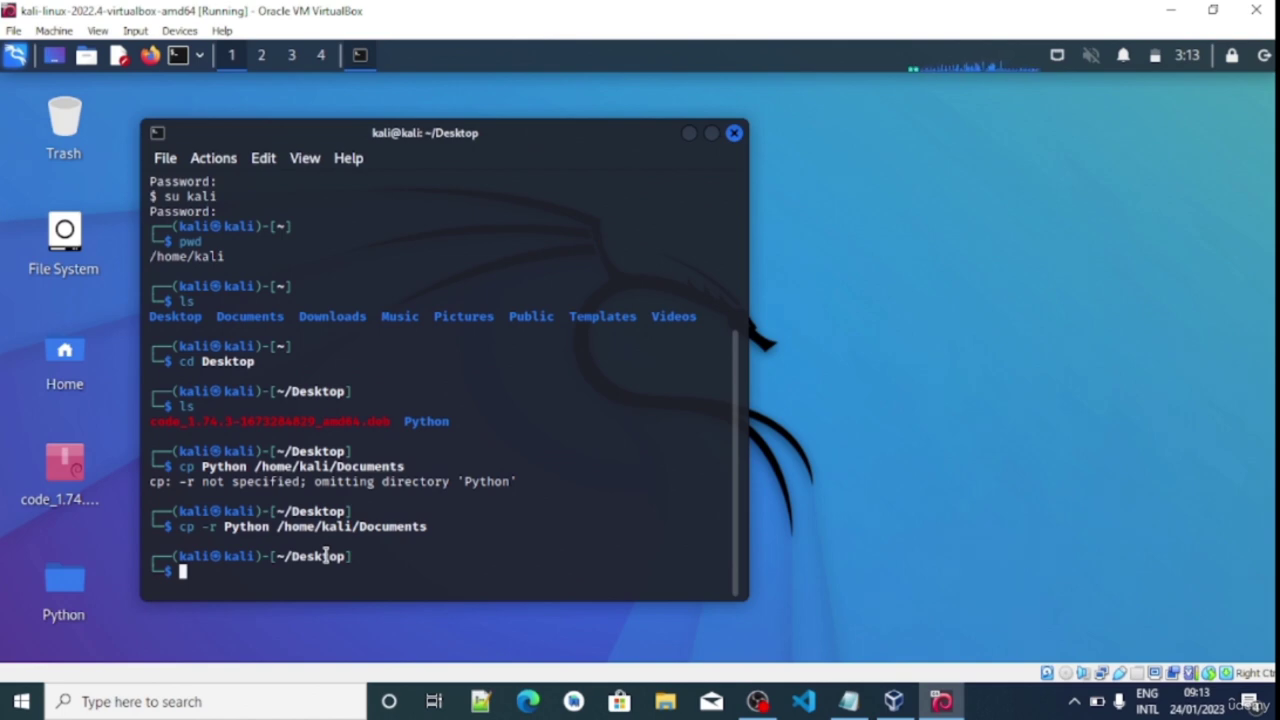
After a failed cd Documents from Desktop, return home with cd - and list it
text(cd )
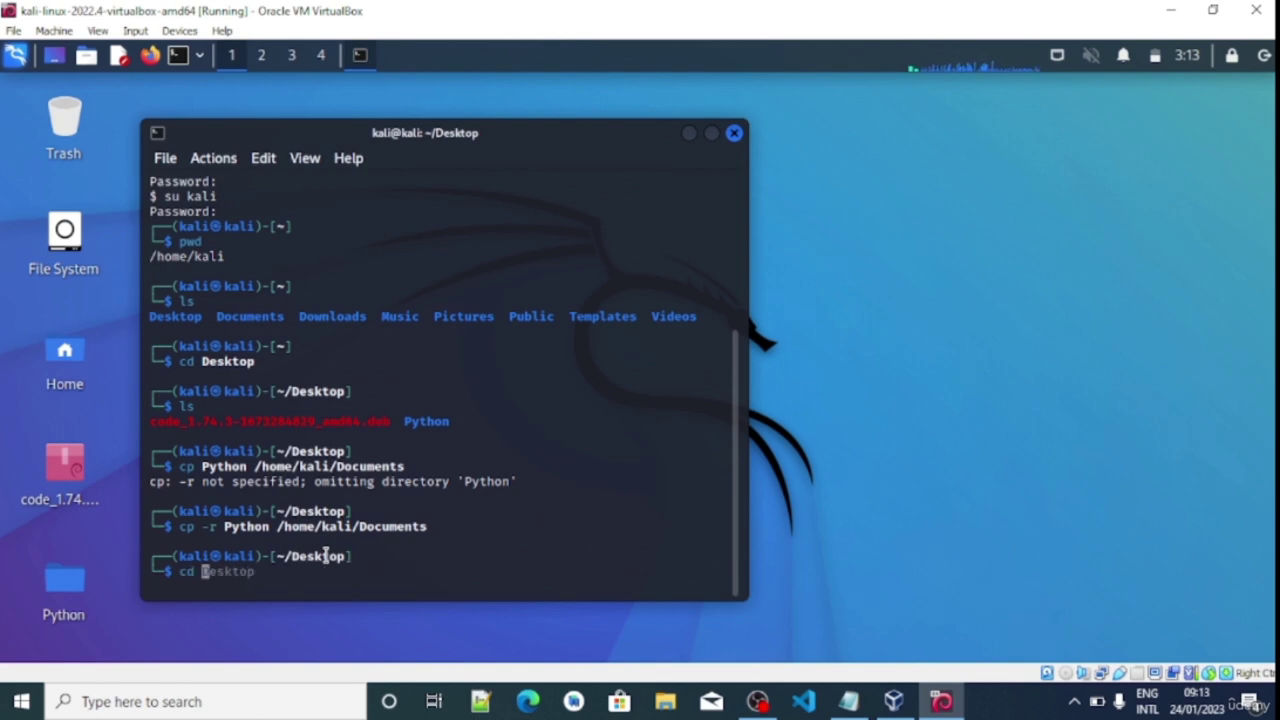
text(Documents)
key(Return)
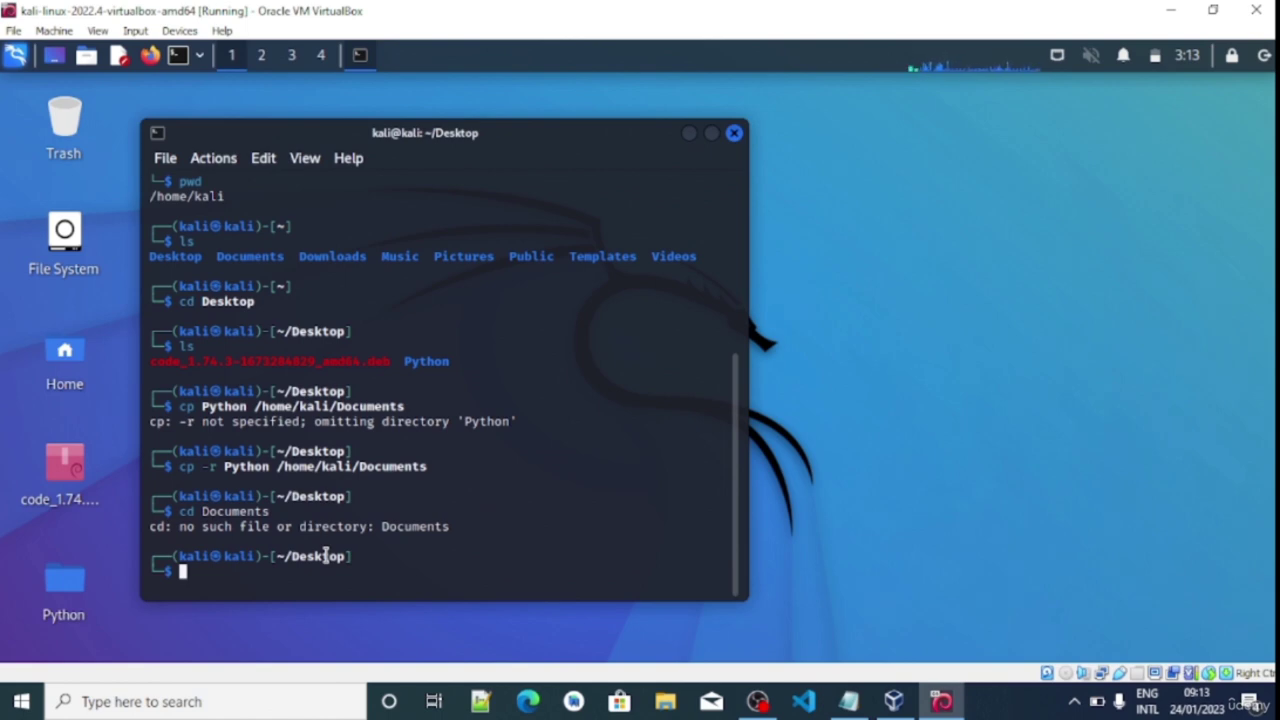
text(cd -)
key(Return)
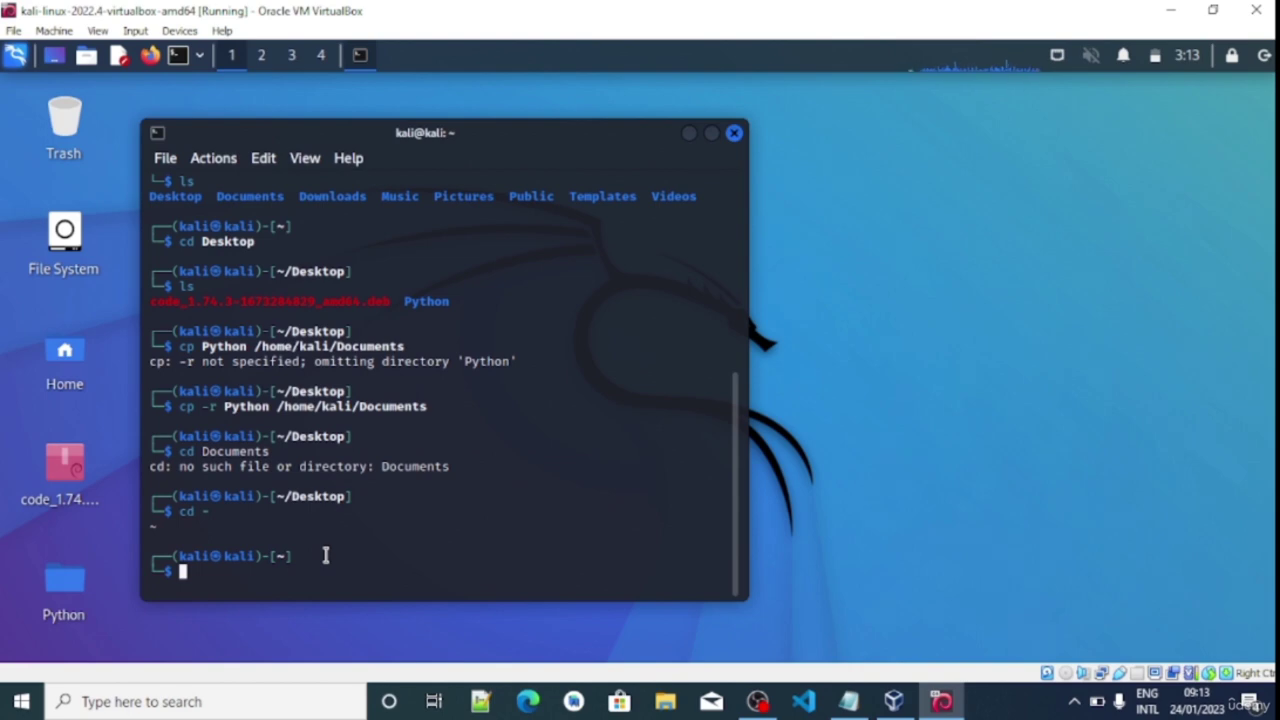
text(ls)
key(Return)
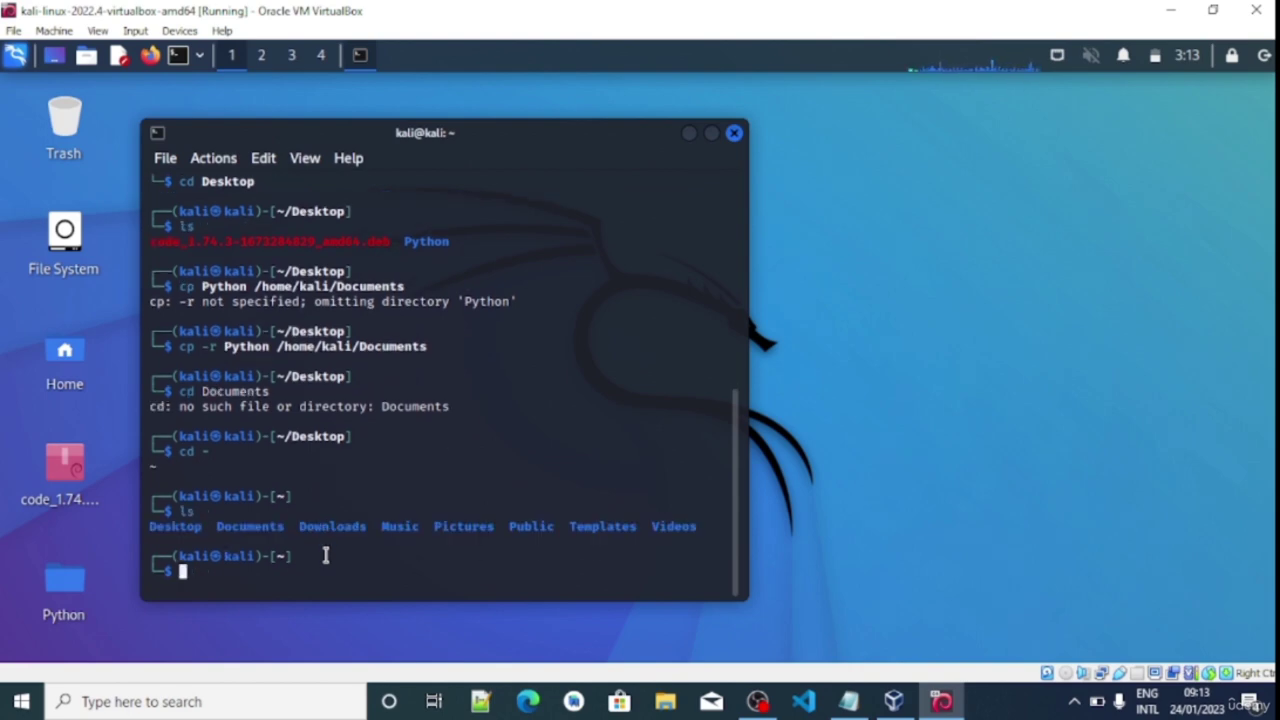
Enter Documents and list it, showing Python alongside test.py
text(cd Docum)
key(Right)
key(Return)
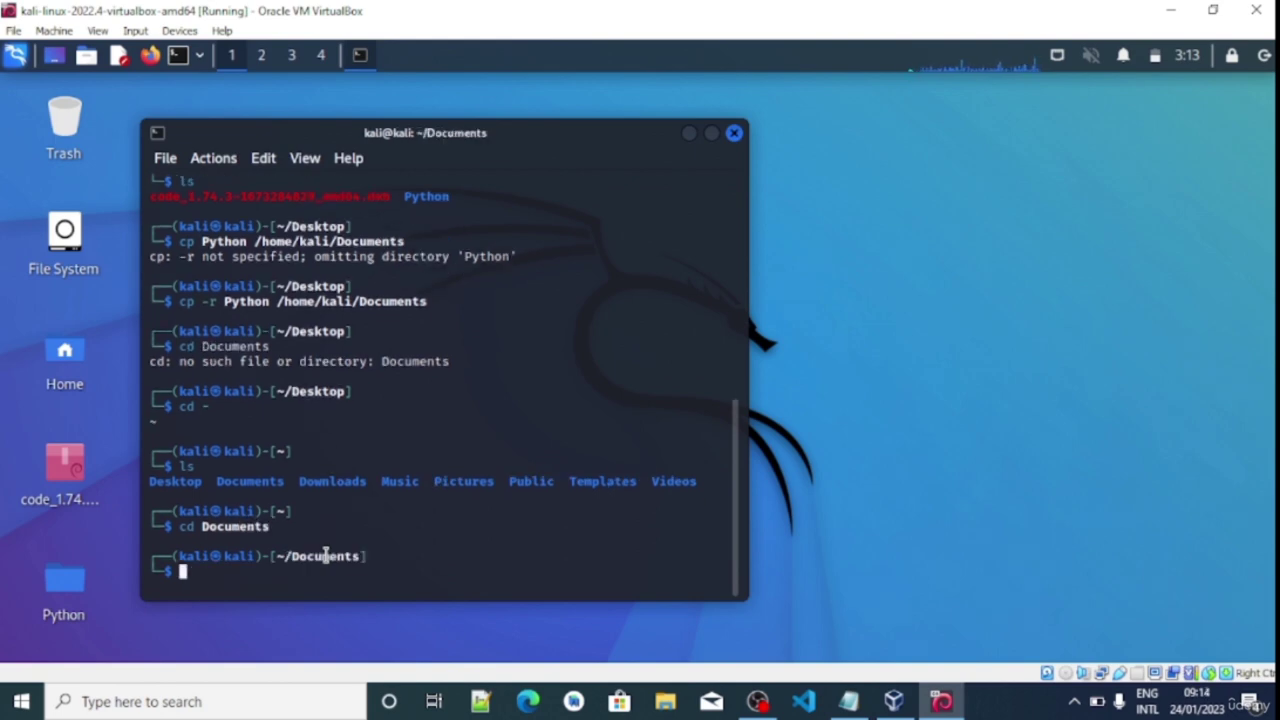
text(ls)
key(Return)
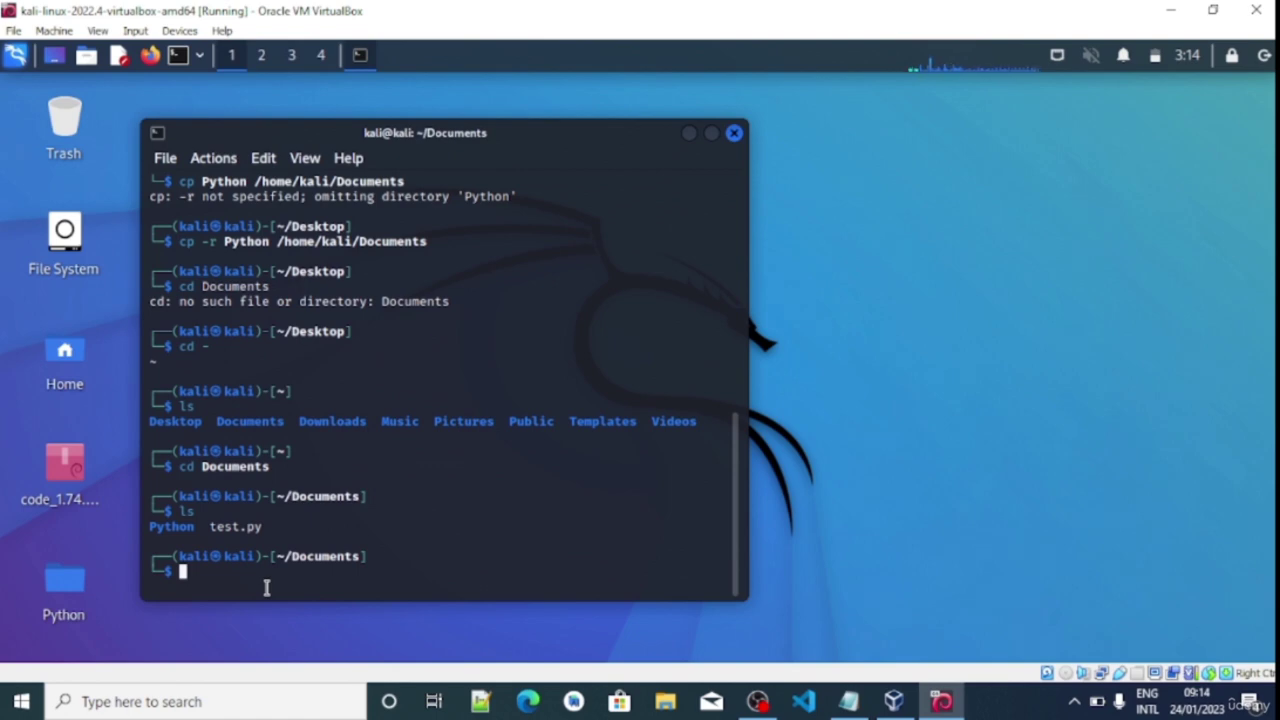
Move Python to /home/kali/Downloads with mv and verify only test.py remains
text(mv)
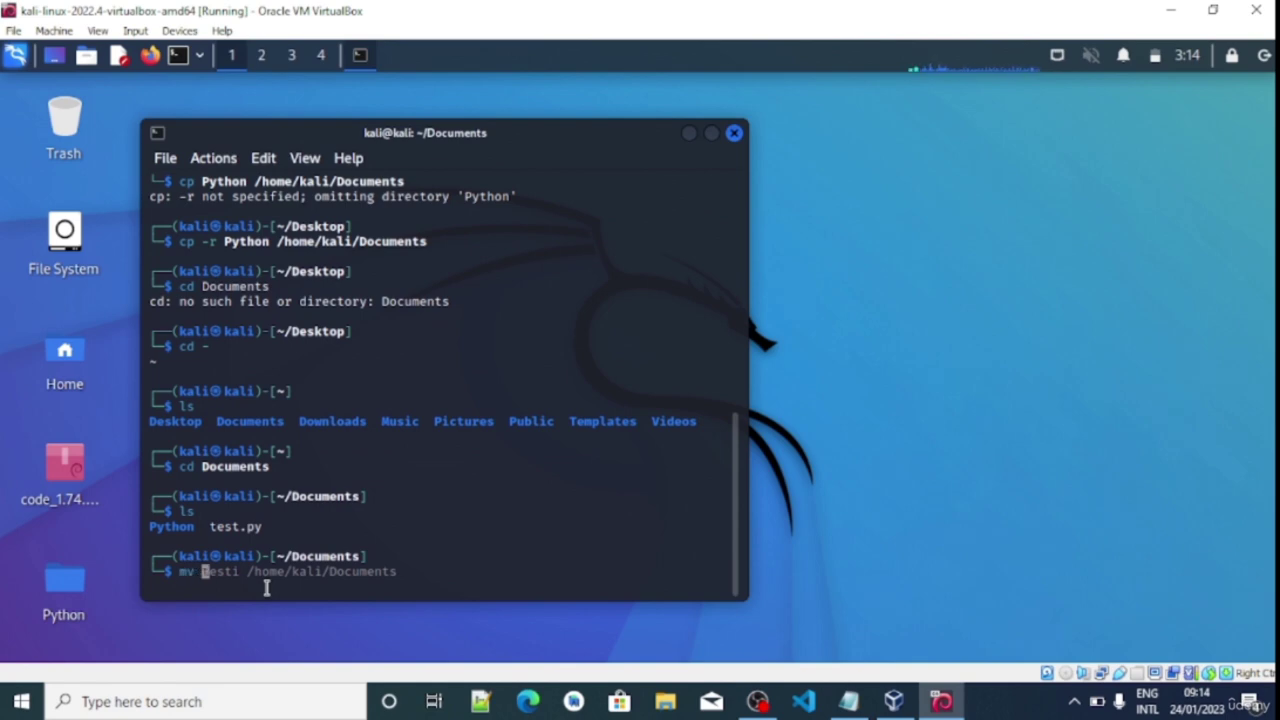
text( Python )
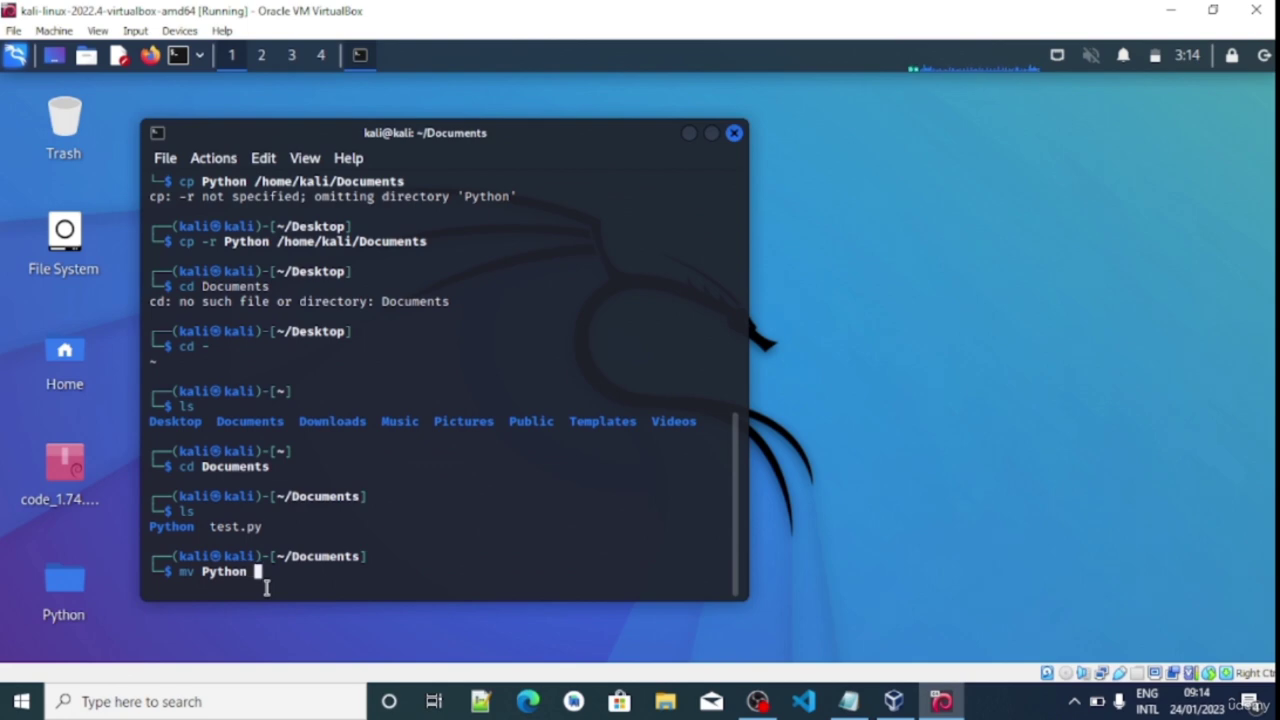
text(-)
key(BackSpace)
text(/home/kali)
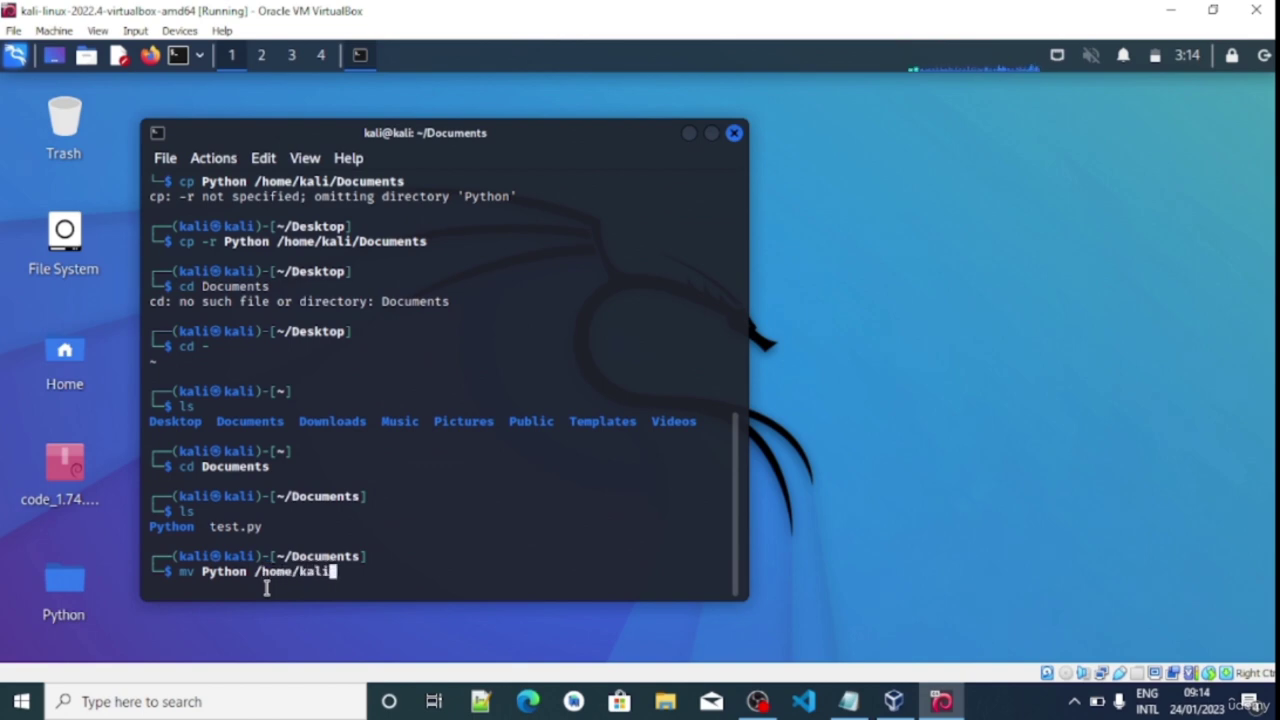
text(/Downloads)
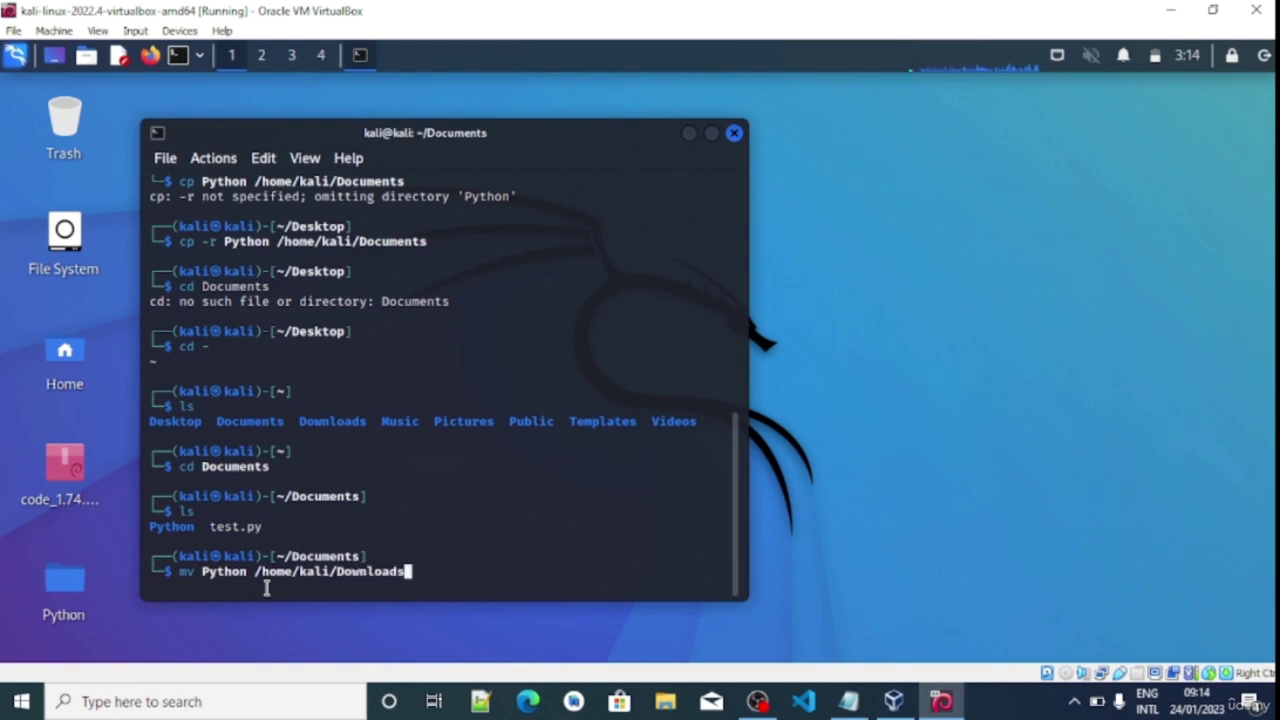
key(Return)
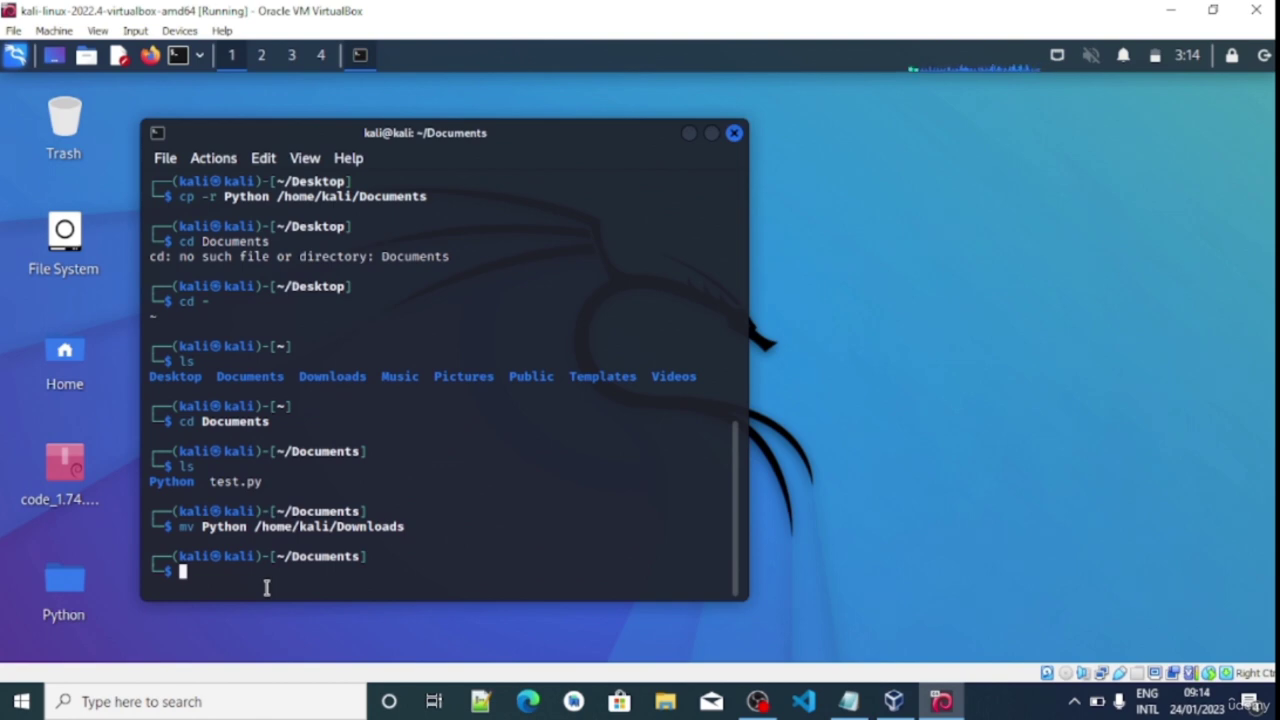
text(ls)
key(Return)
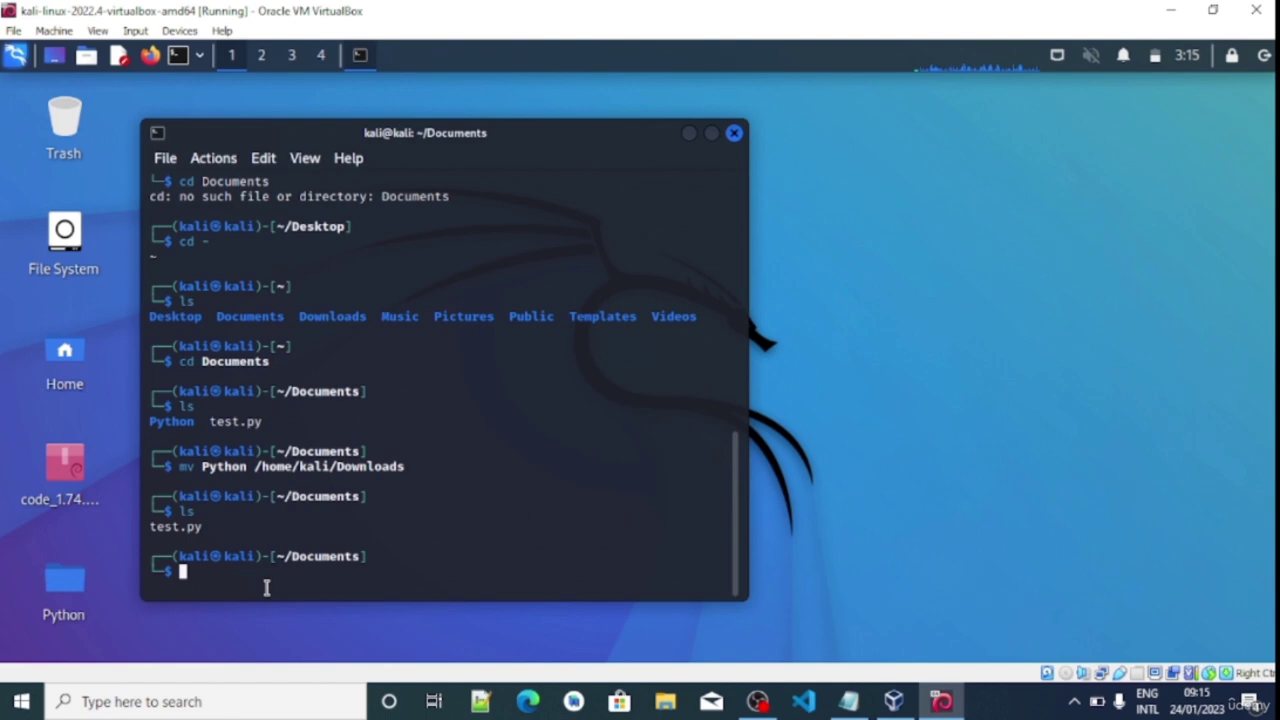
Check Downloads now holds Python, then cd to /home/kali/Desktop
text(cd)
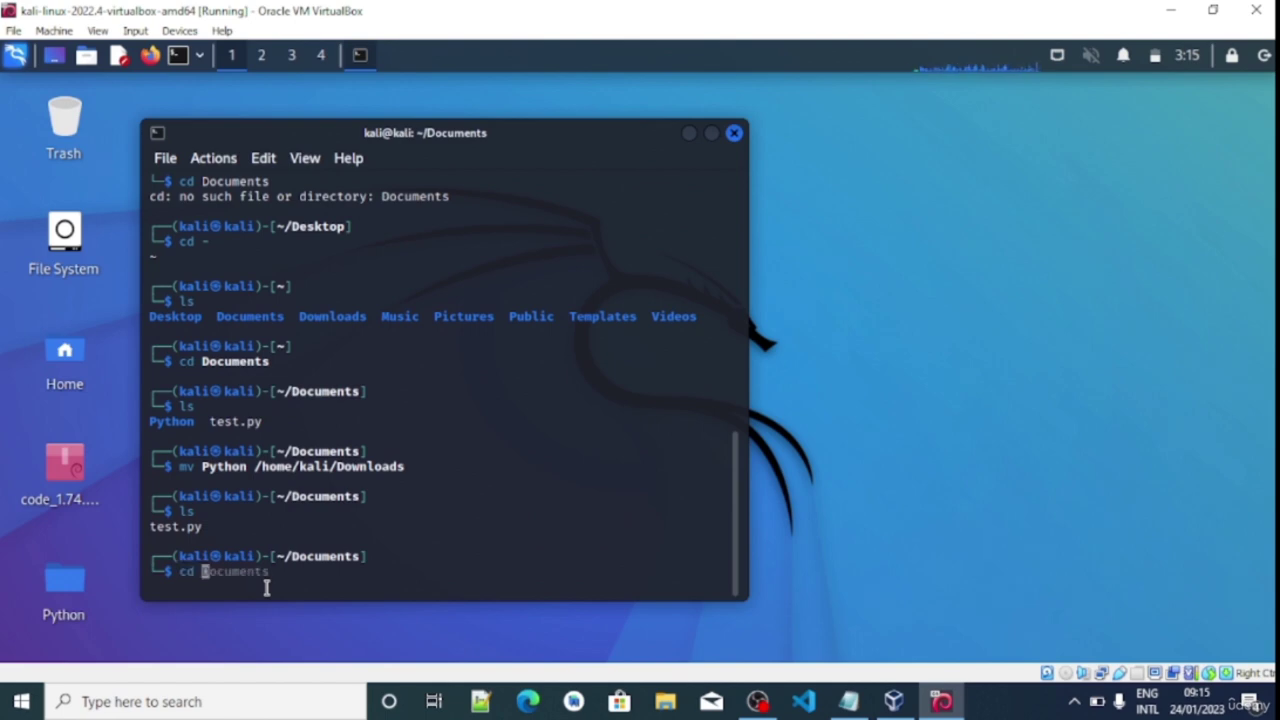
text( -)
key(Return)
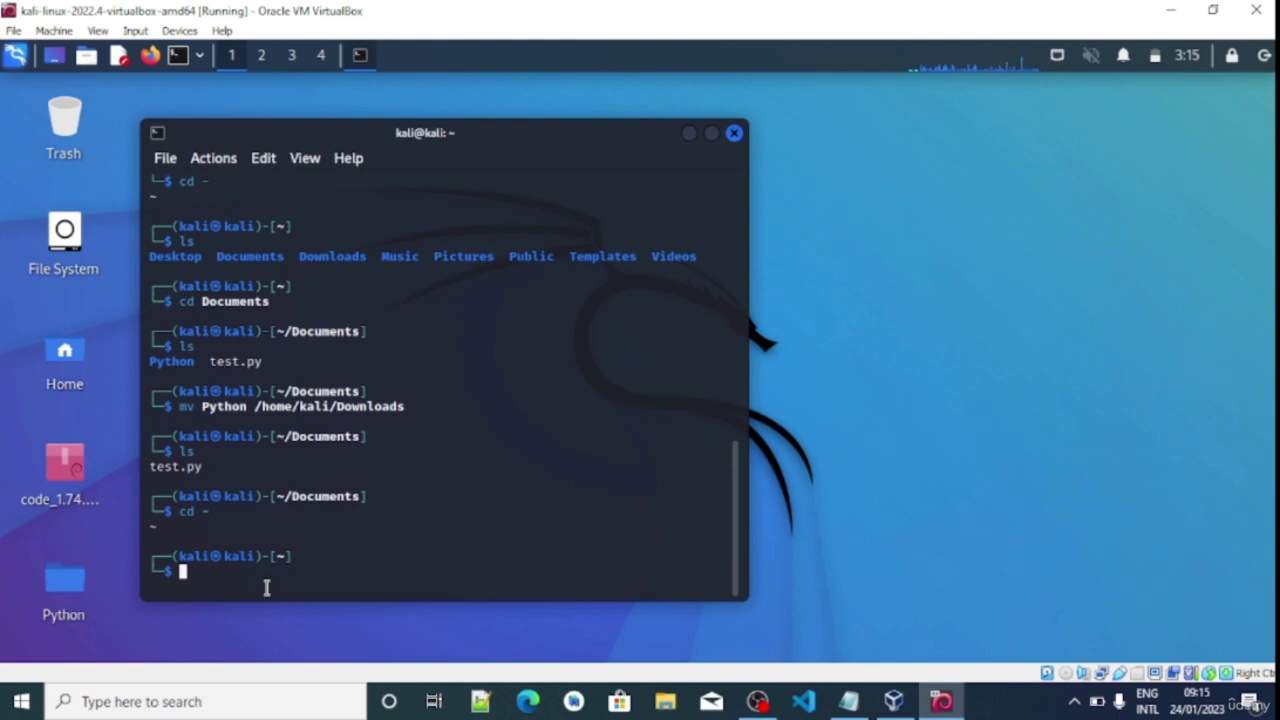
text(cd Downloads)
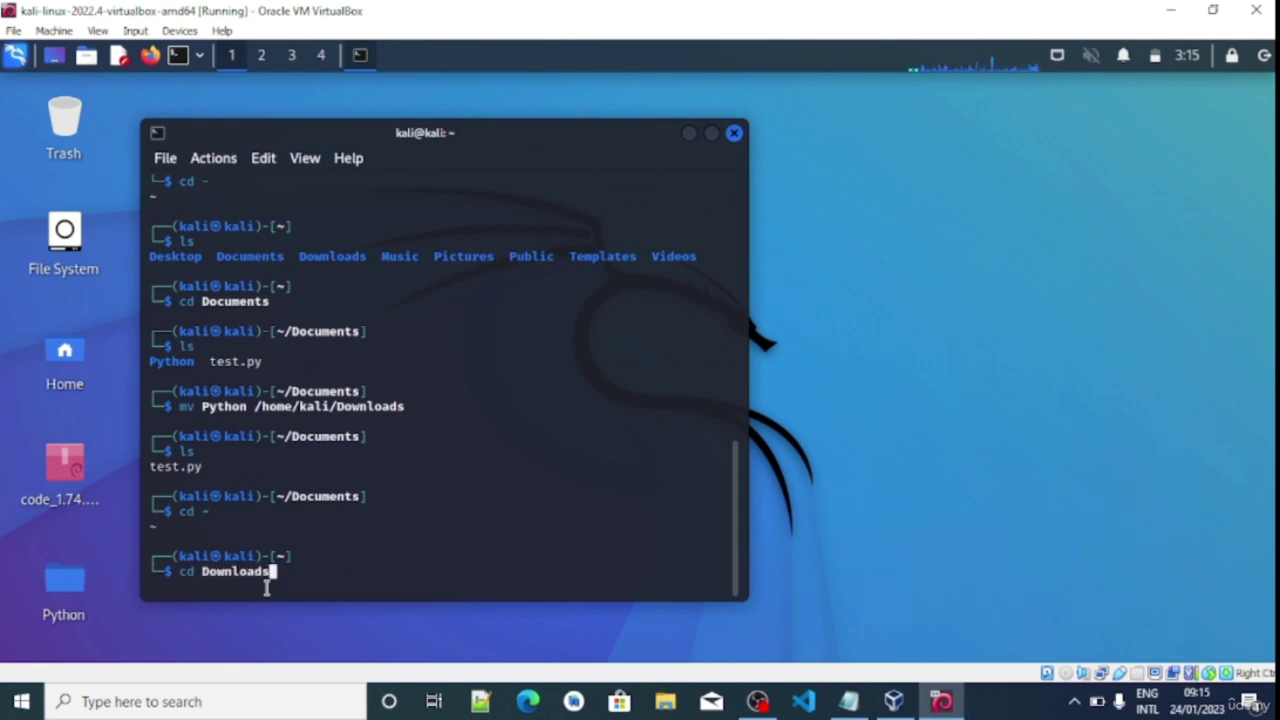
key(Return)
text(ls)
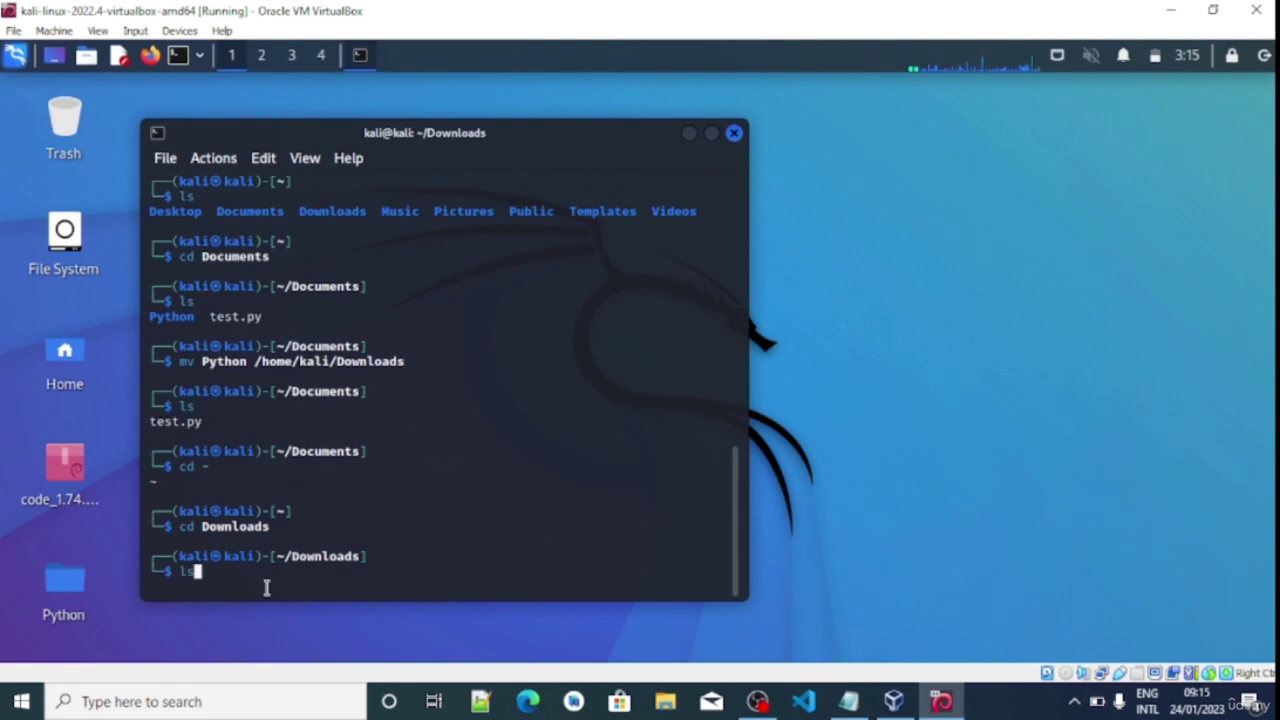
key(Return)
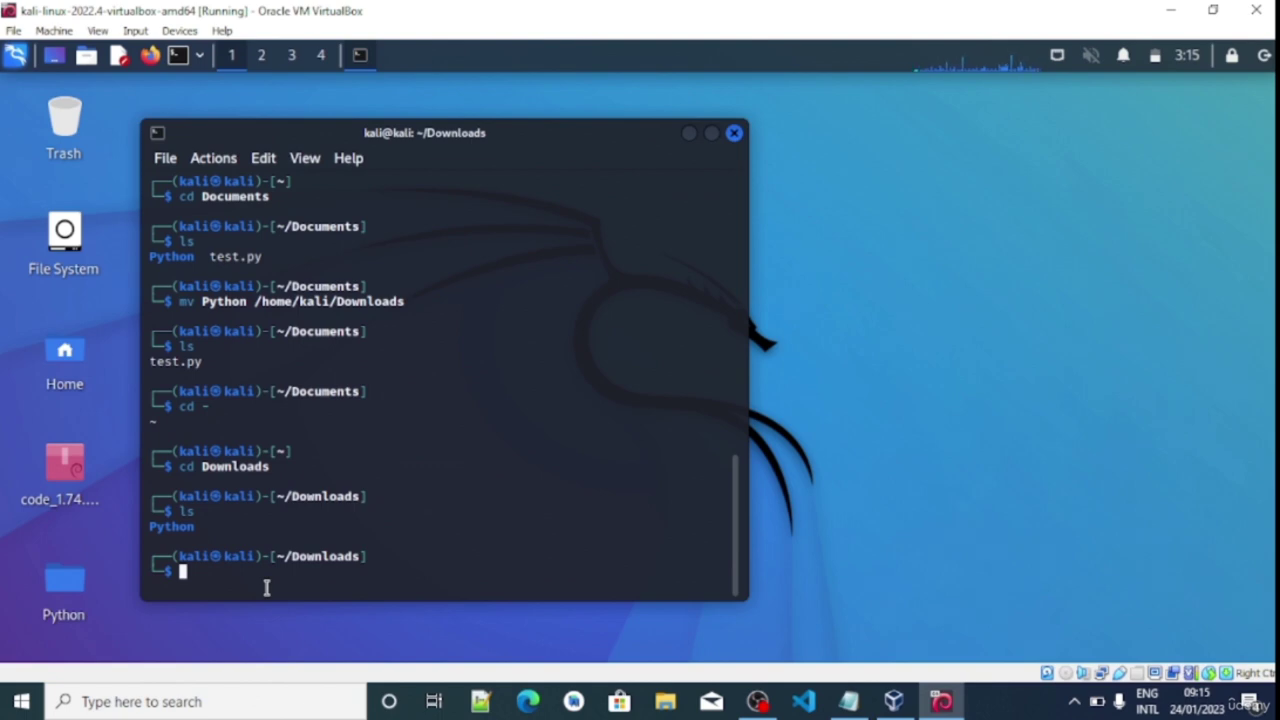
text(cd )
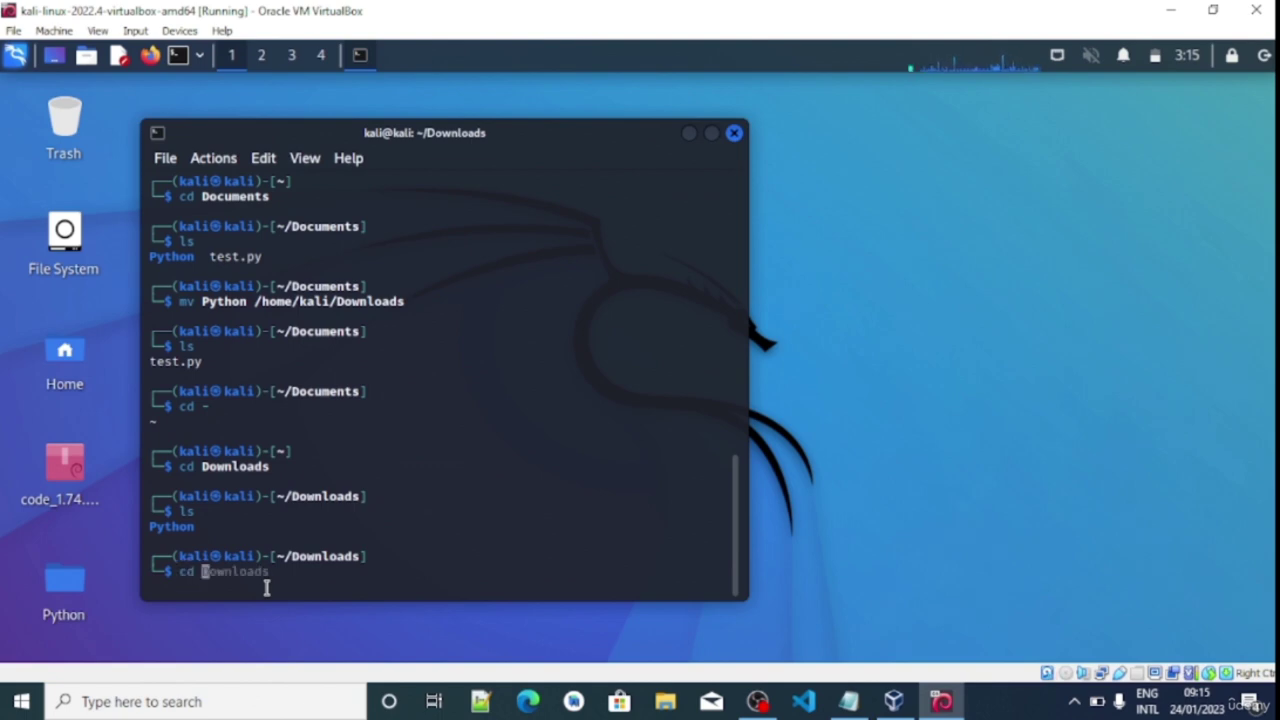
text(/home/)
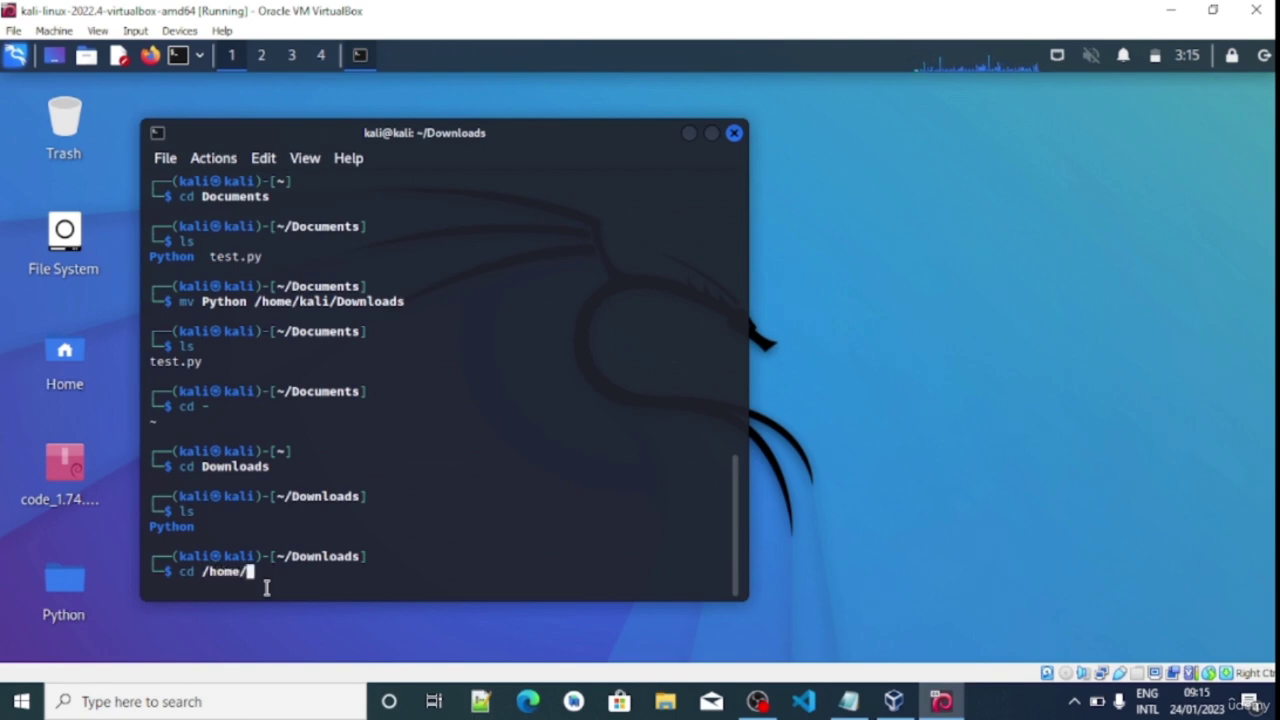
text(kali/Des)
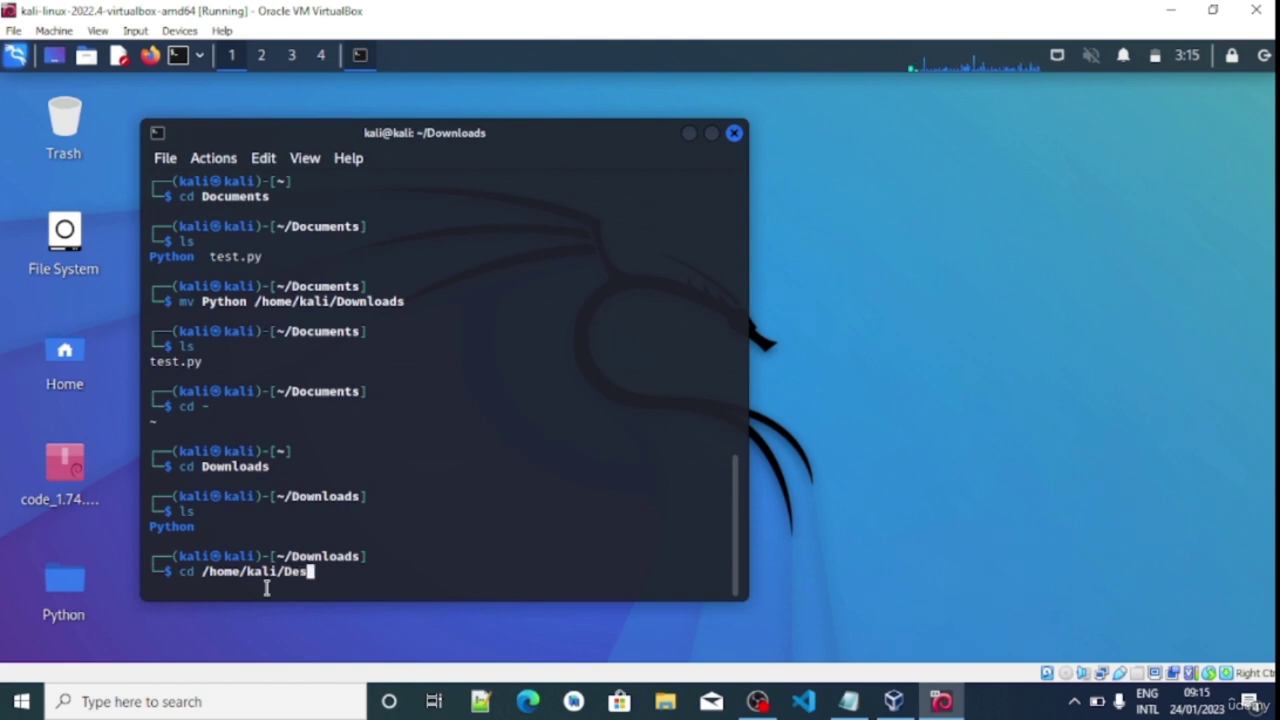
text(ktop)
key(Return)
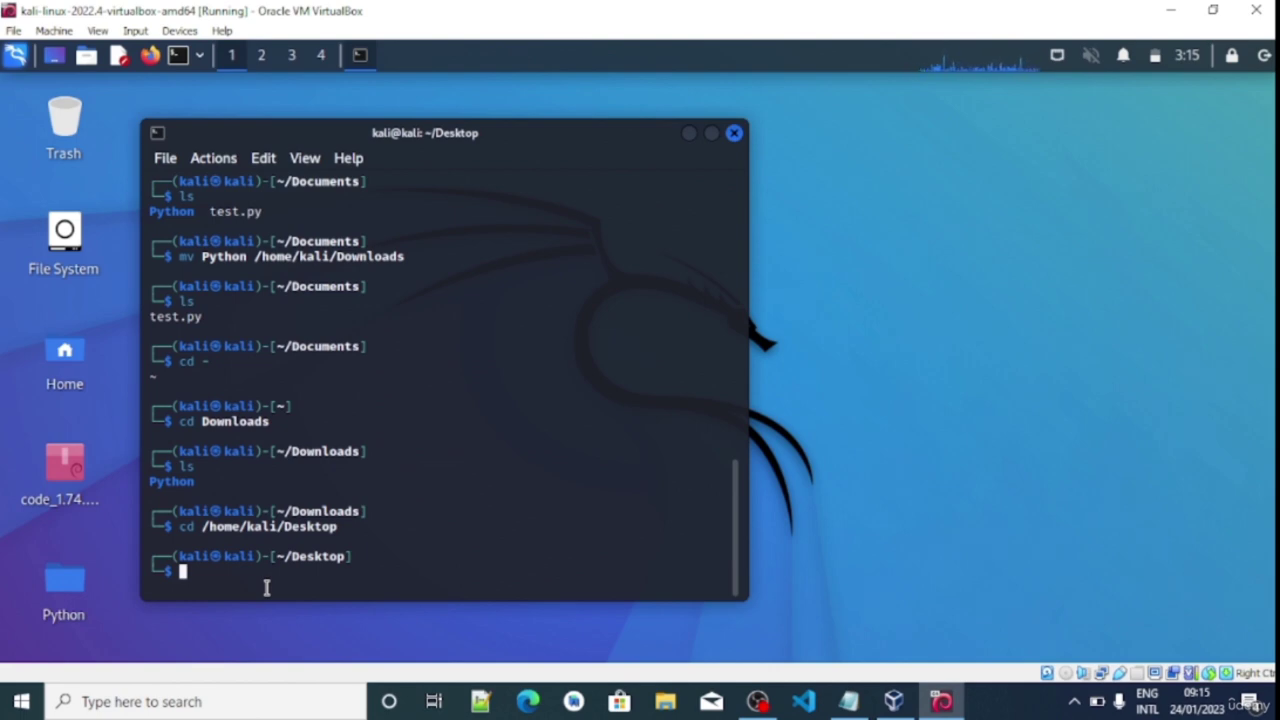
Create a folder named Mytest on the Desktop with mkdir
text(mk)
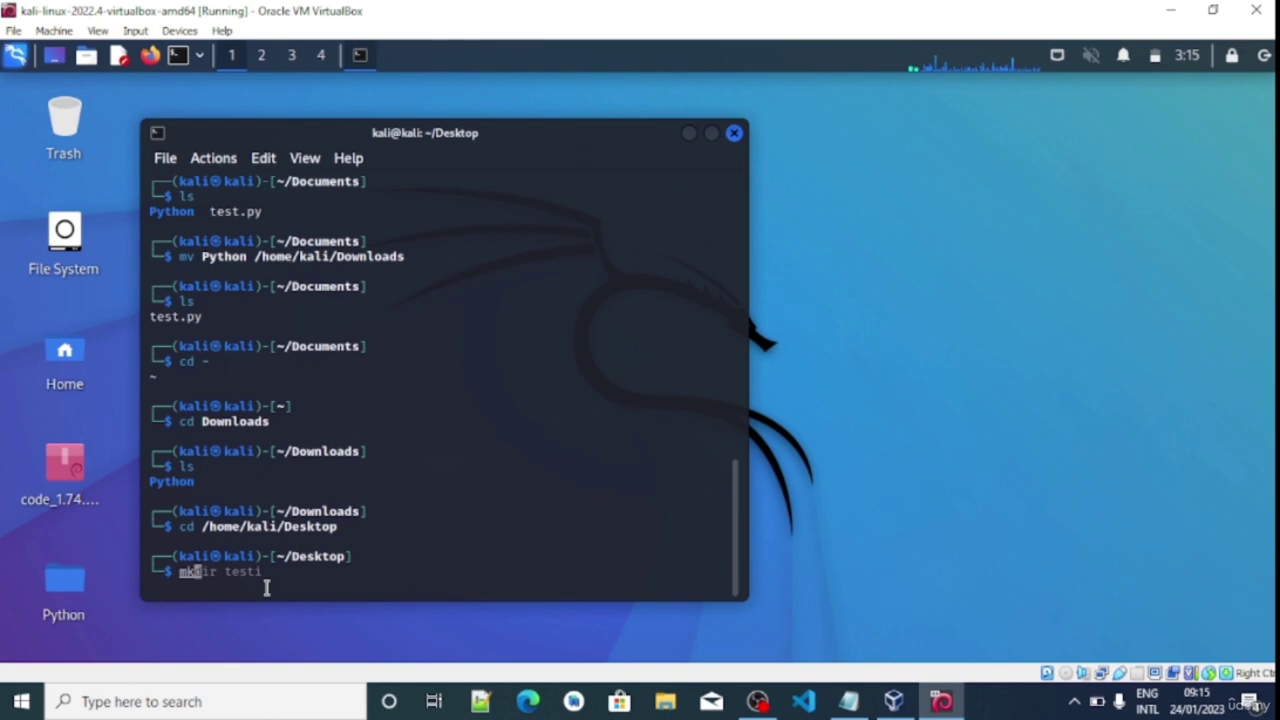
text(dir)
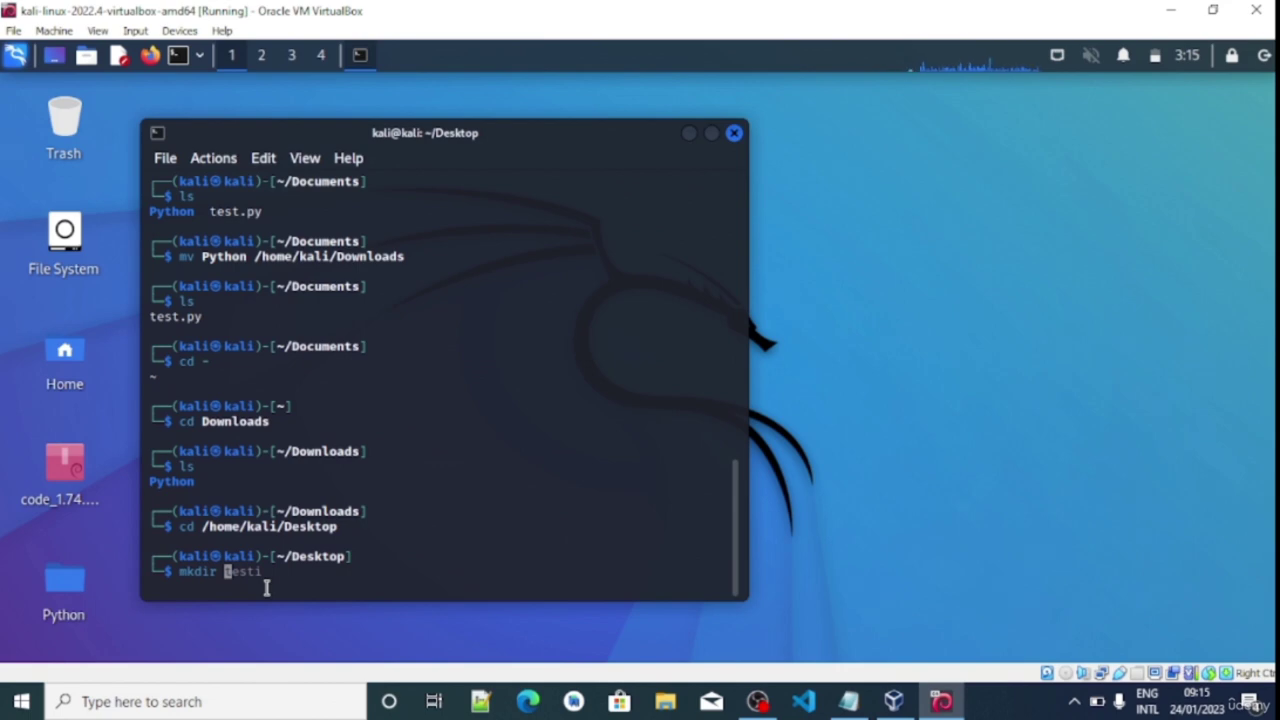
text( testi)
key(BackSpace)
key(BackSpace)
key(BackSpace)
key(BackSpace)
key(BackSpace)
text(MyTest)
key(BackSpace)
key(BackSpace)
key(BackSpace)
key(BackSpace)
text(test)
key(Return)
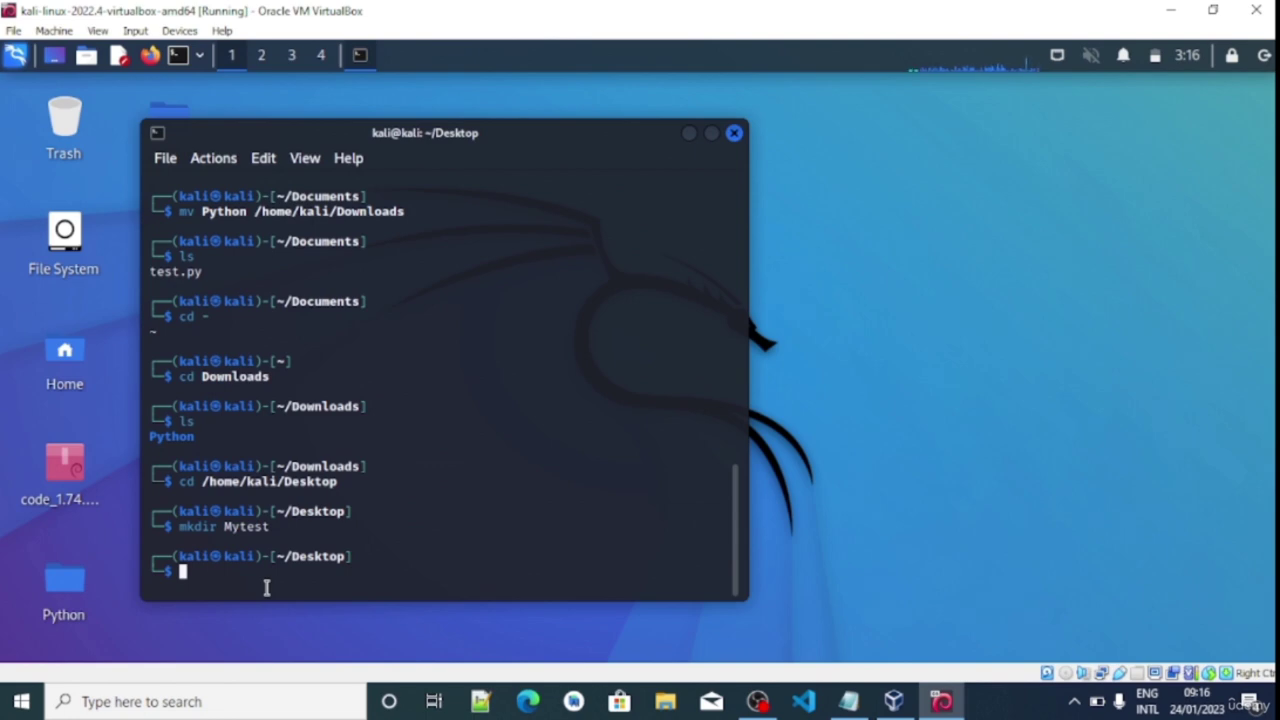
Confirm Mytest appears in the Desktop listing with ls, then change into it
drag(589, 137, 559, 191)
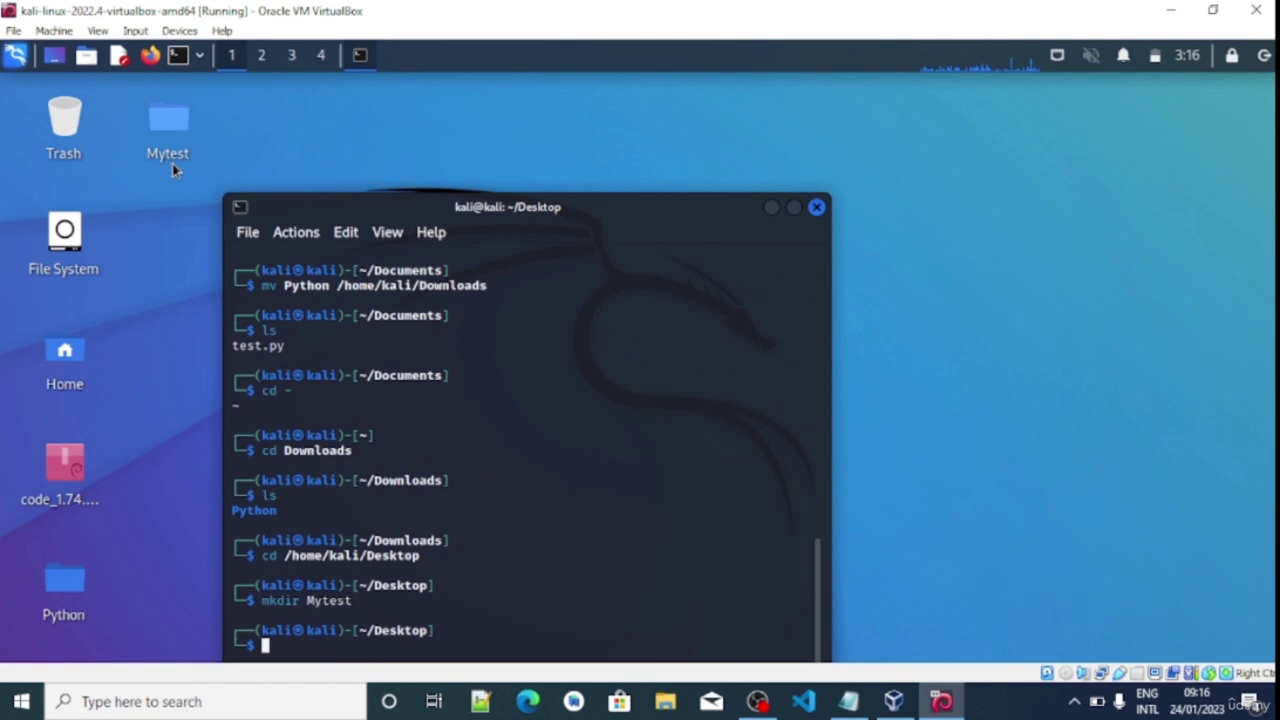
drag(612, 205, 560, 119)
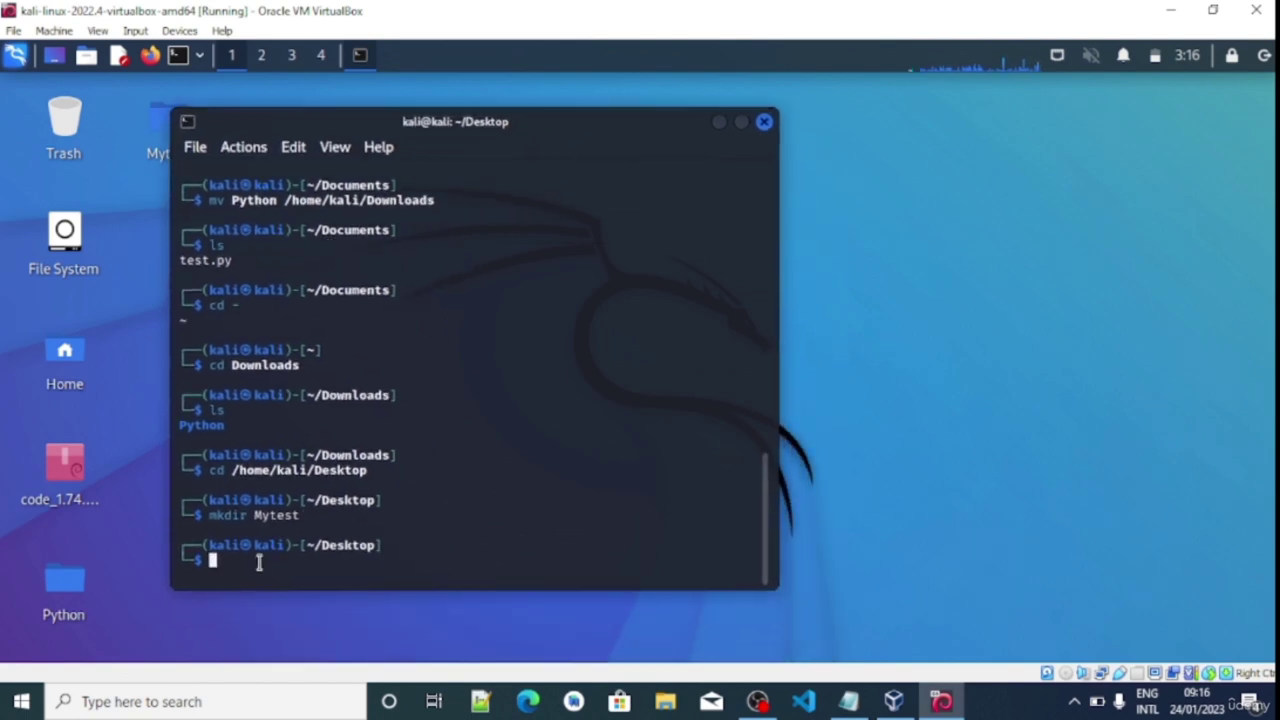
text(ls)
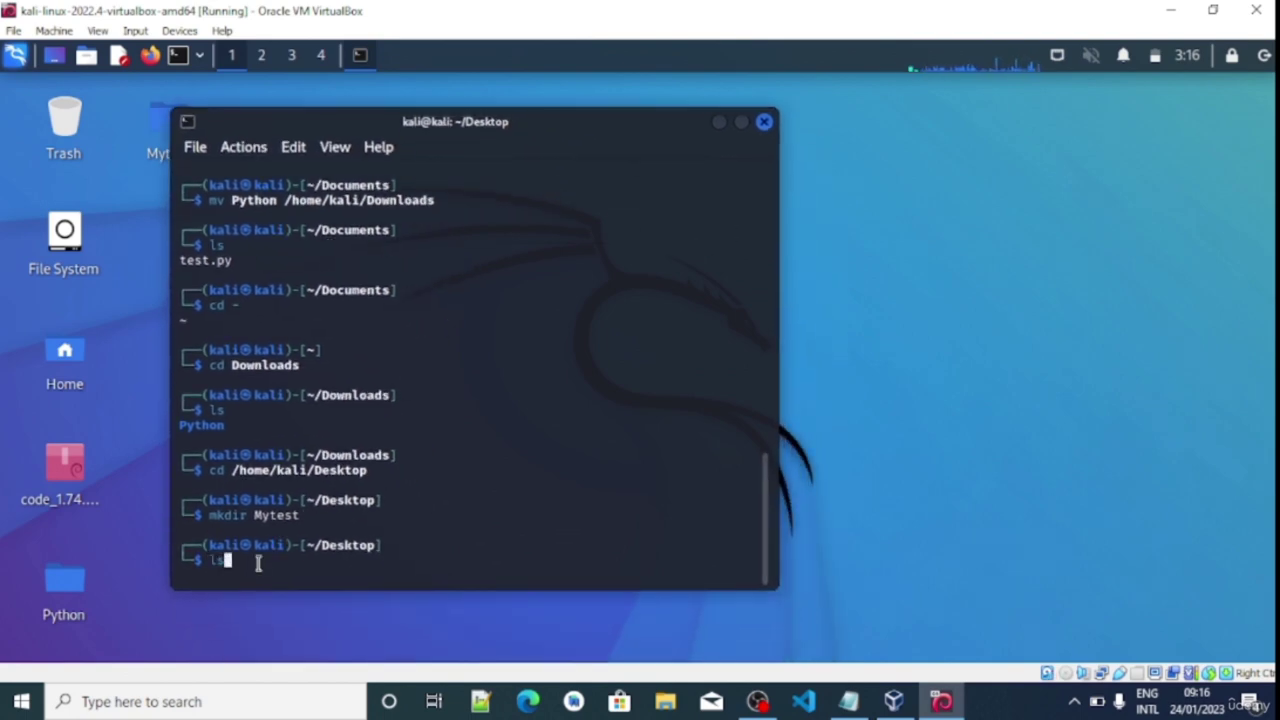
key(Return)
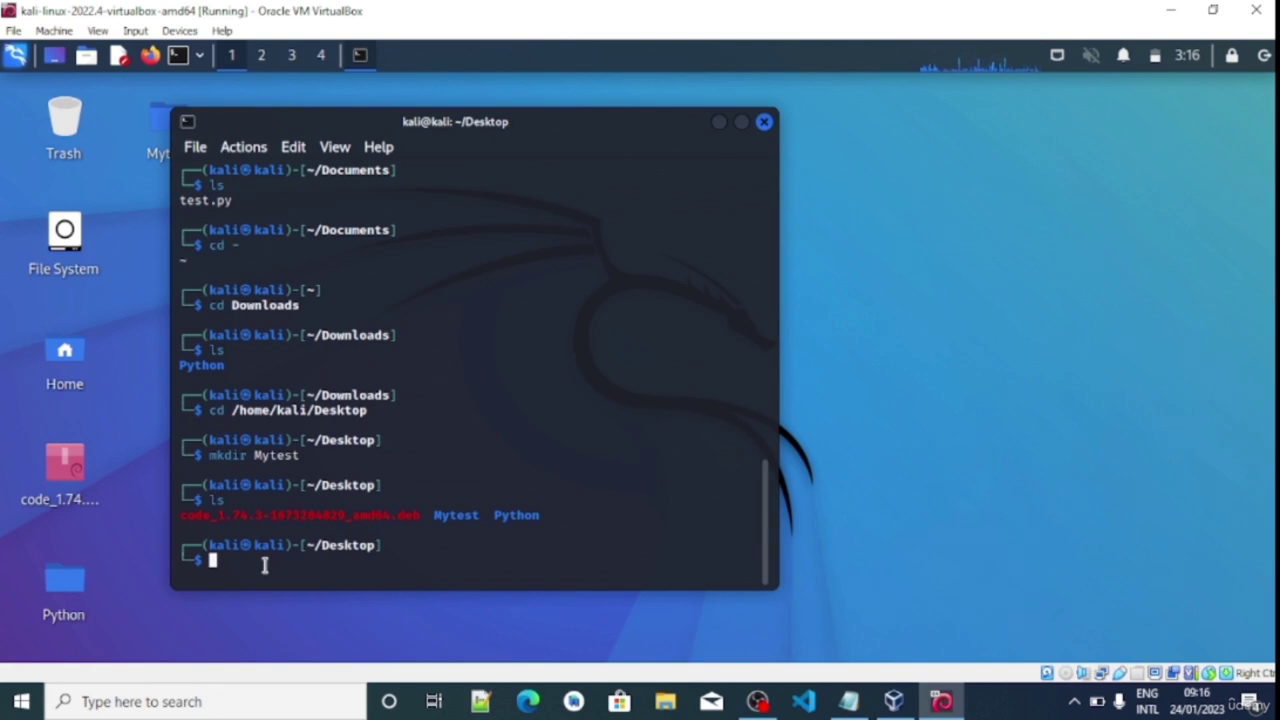
text(c)
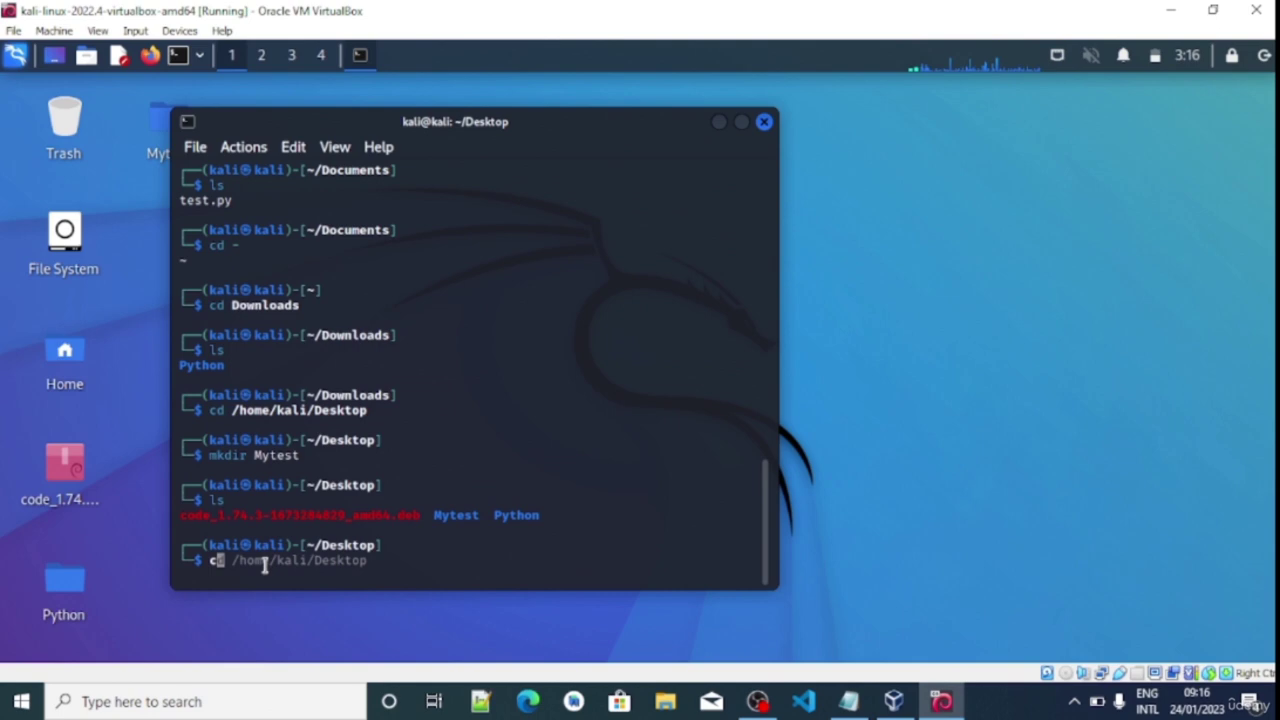
text(d Mytest)
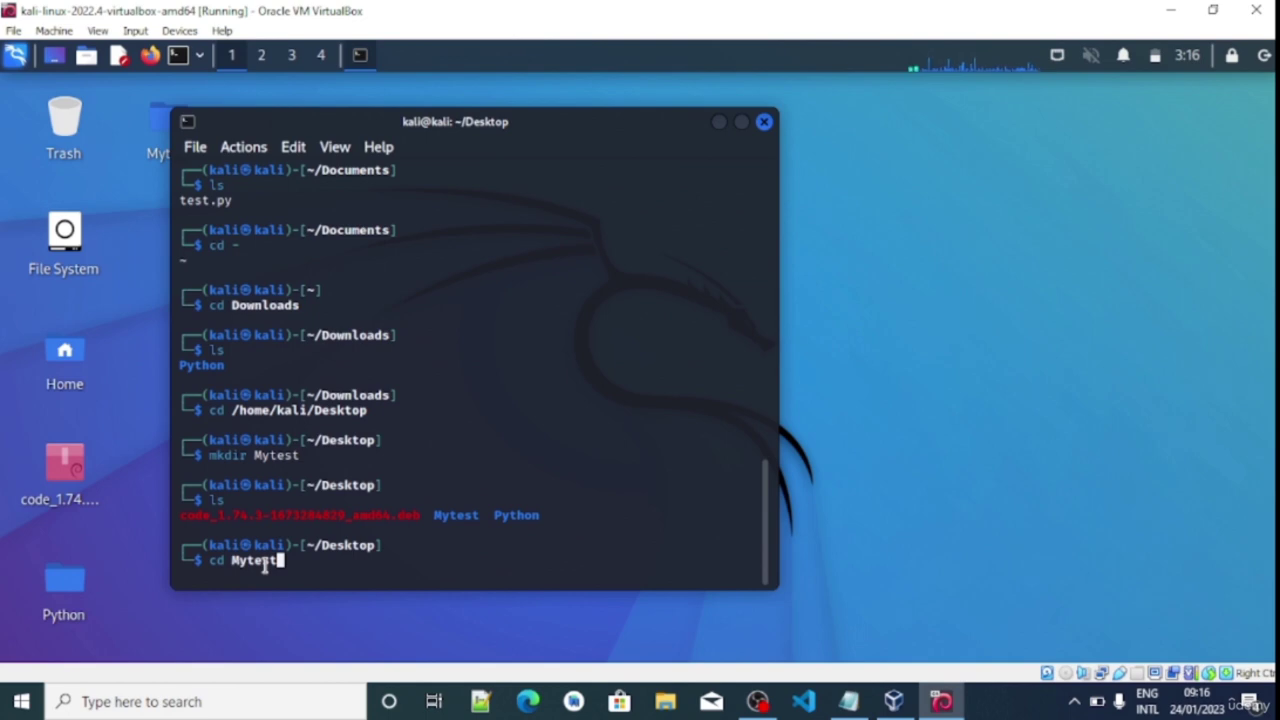
key(Return)
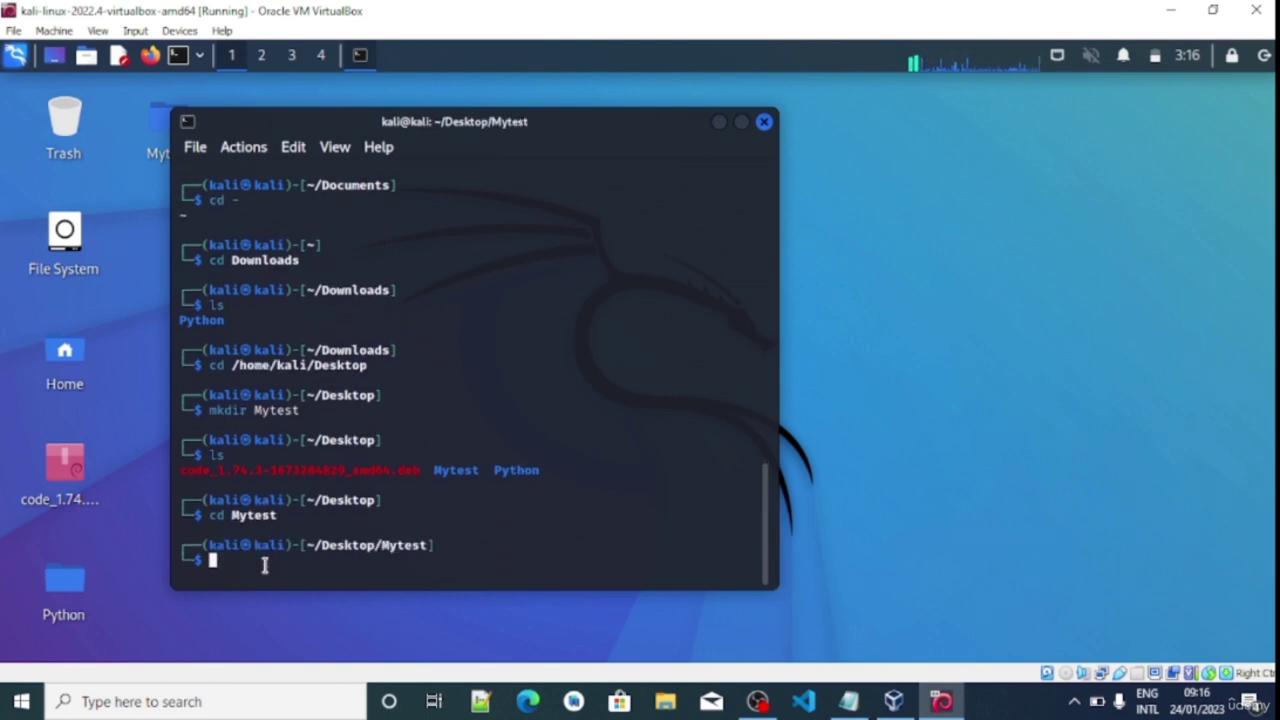
List the empty Mytest folder, then run touch /home/kali/Desktop/Mytest/hello.py
text(ls)
key(Return)
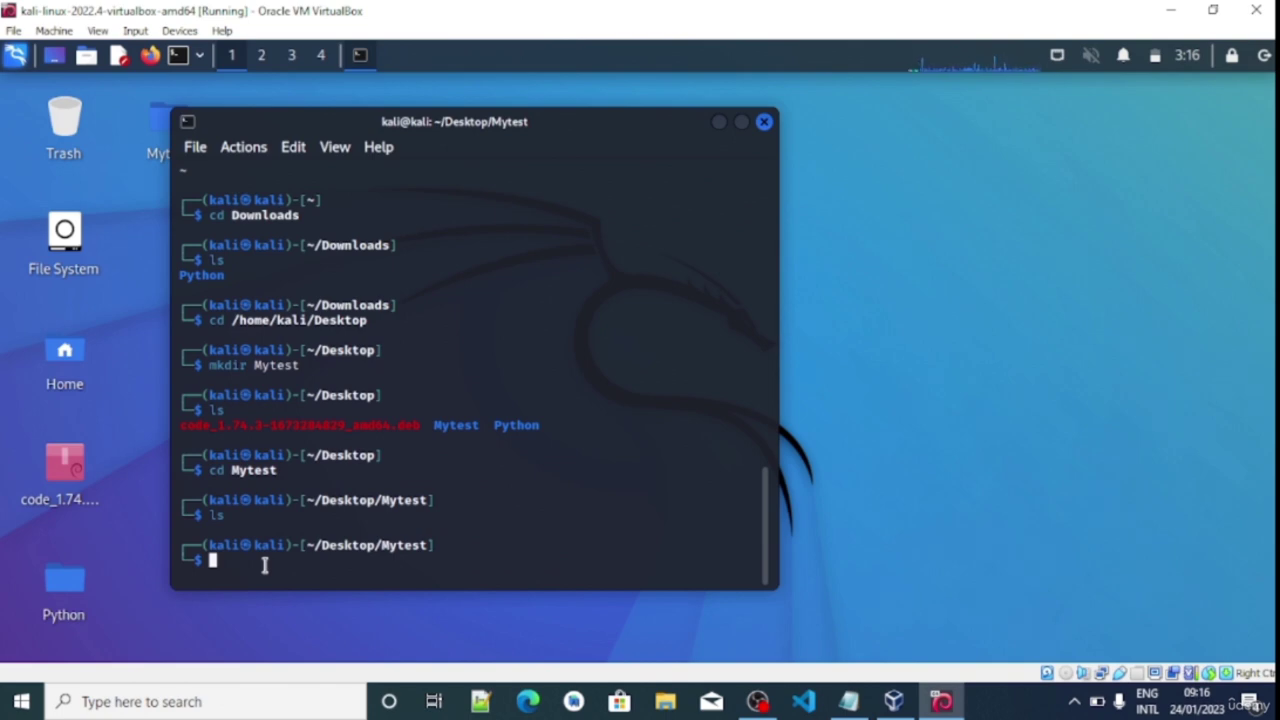
text(touch)
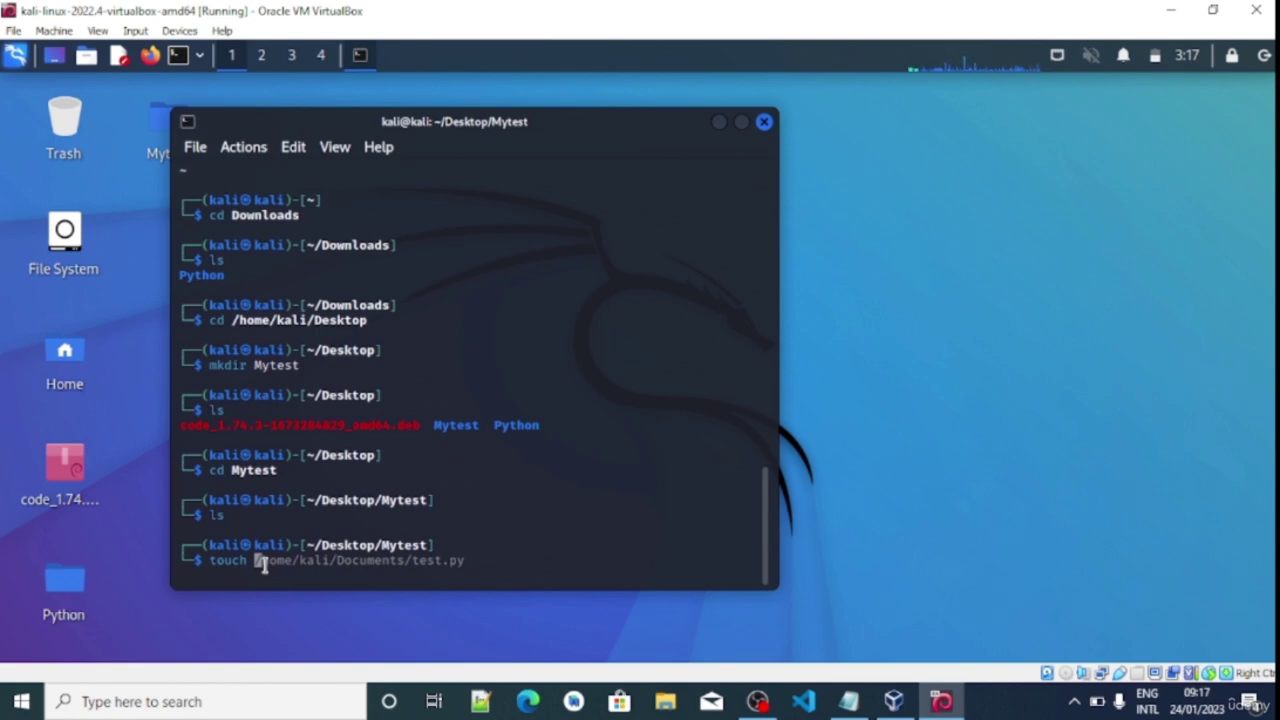
text(/home/kali)
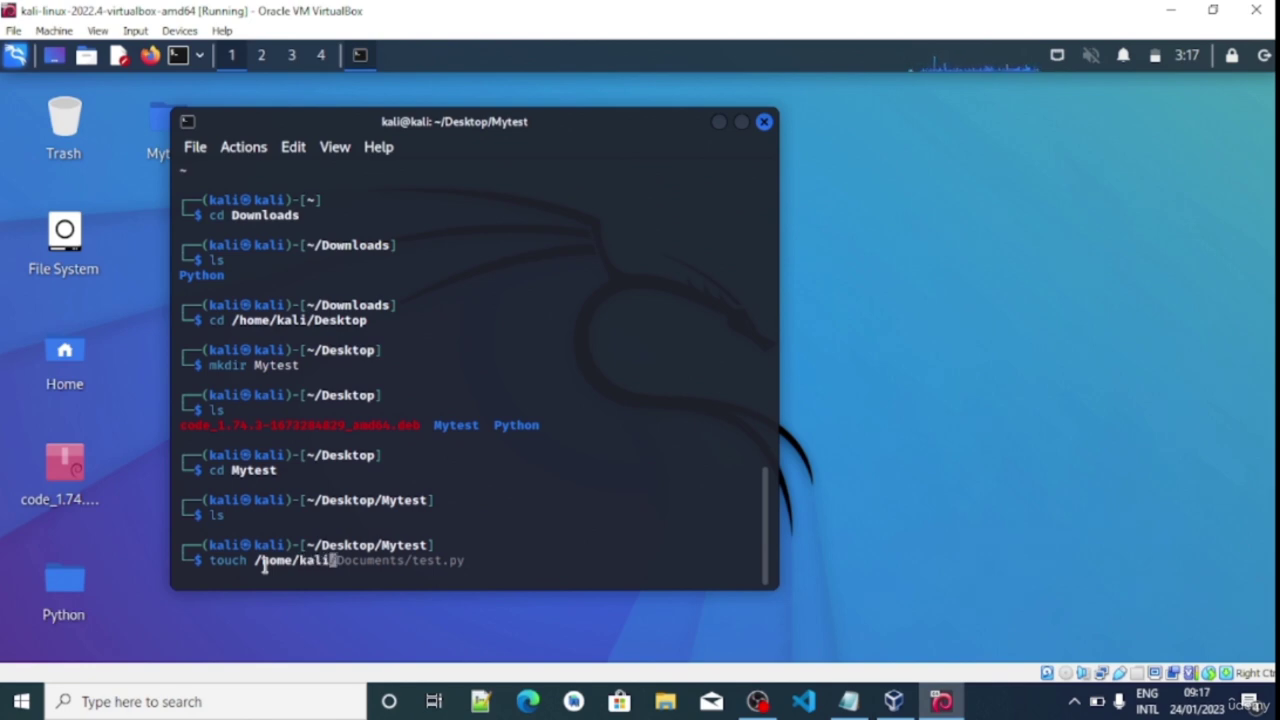
text(/Desktop)
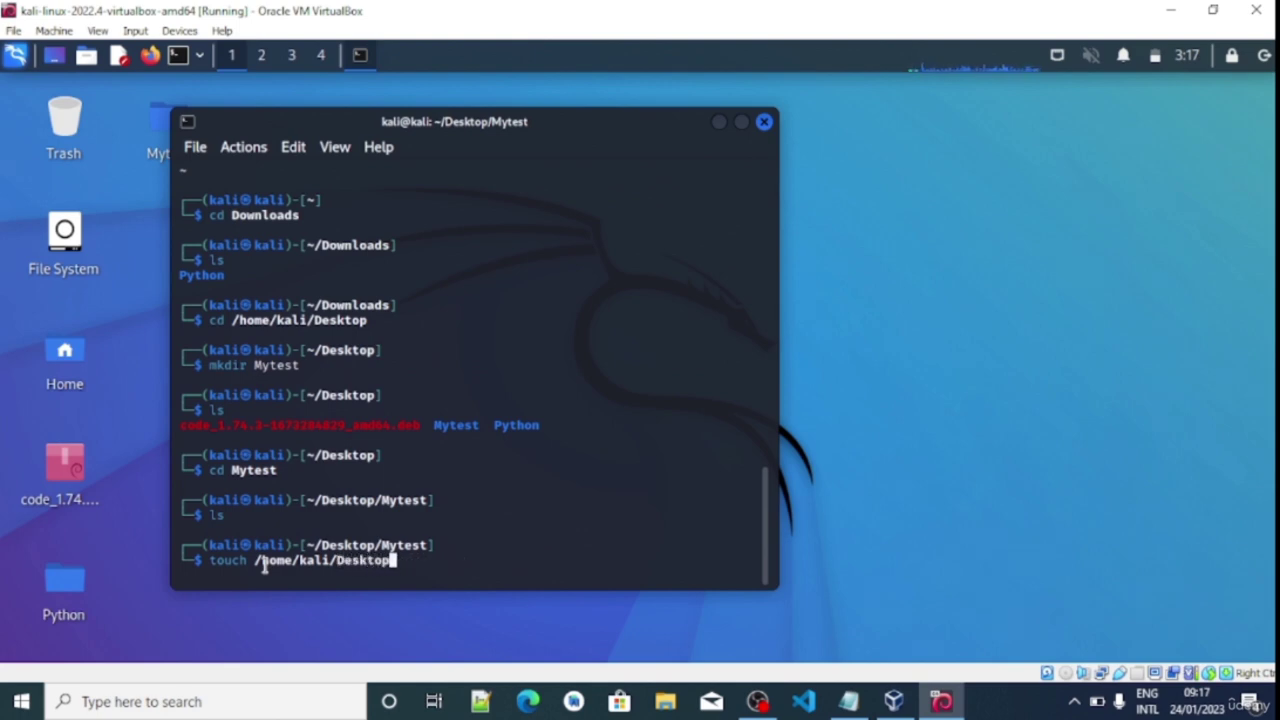
text(/)
text(h)
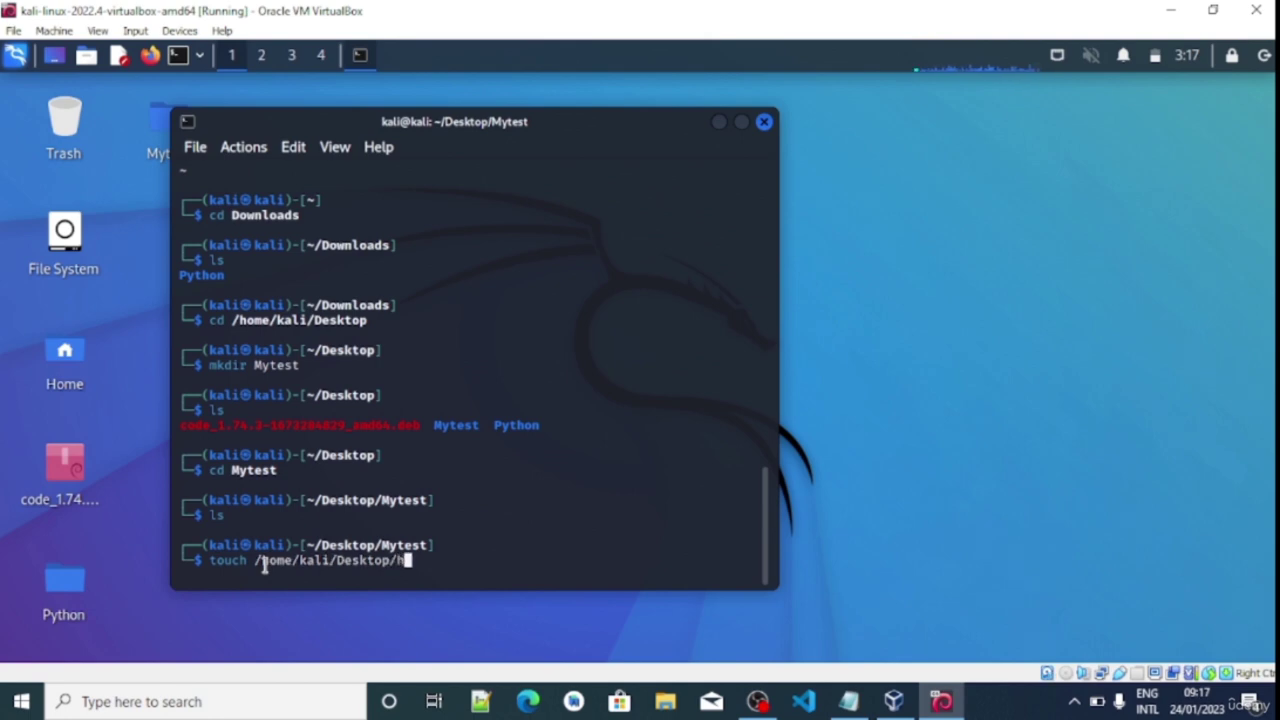
text(ello.py)
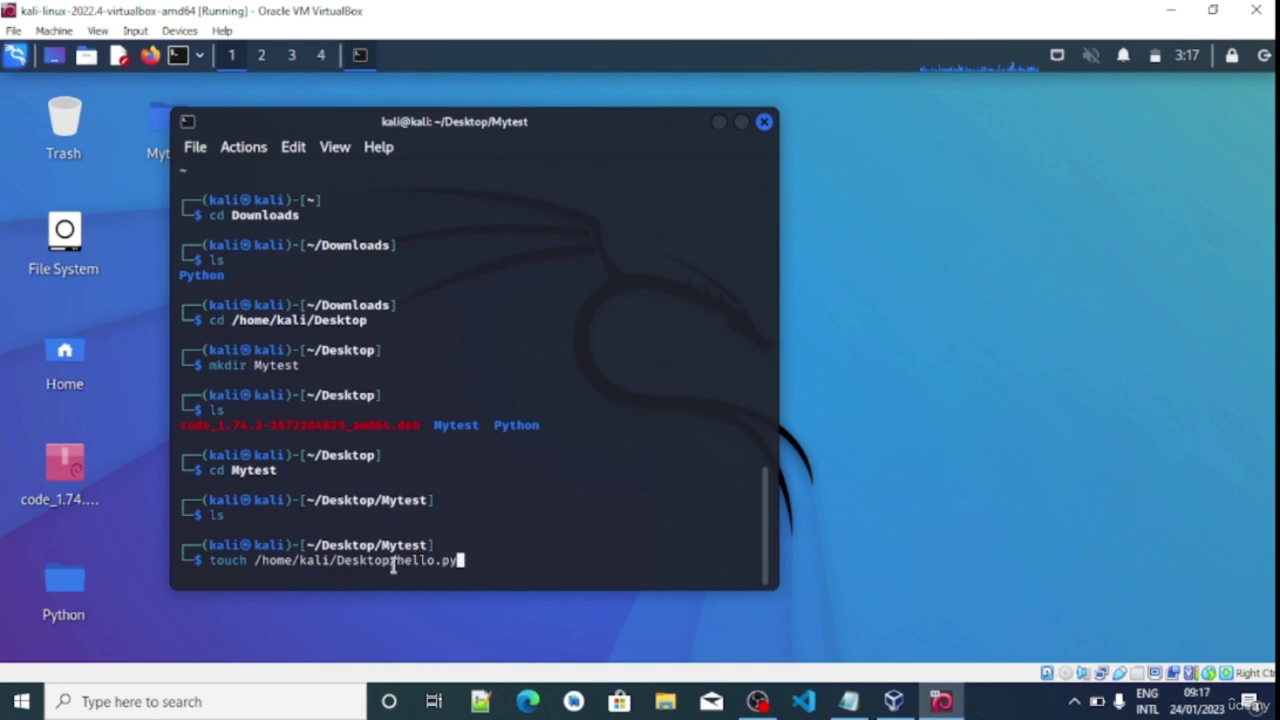
key(BackSpace)
key(BackSpace)
key(BackSpace)
key(BackSpace)
key(BackSpace)
key(BackSpace)
key(BackSpace)
key(BackSpace)
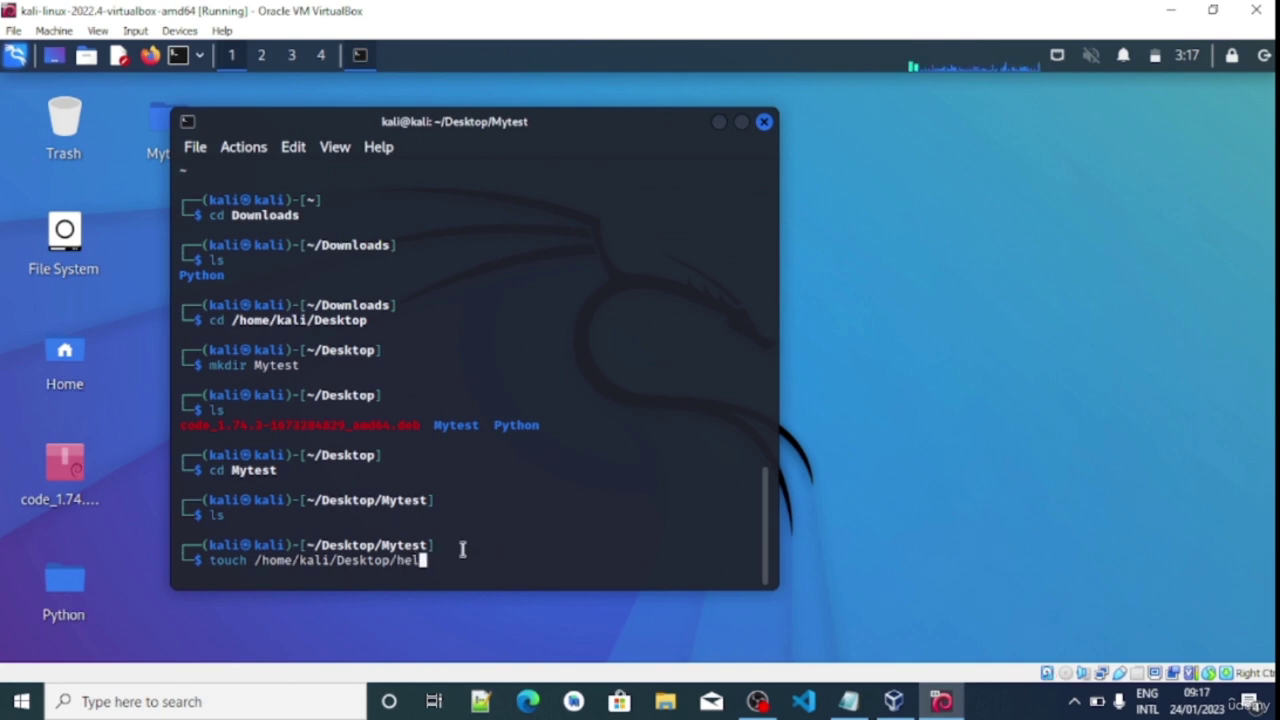
text(Mytest)
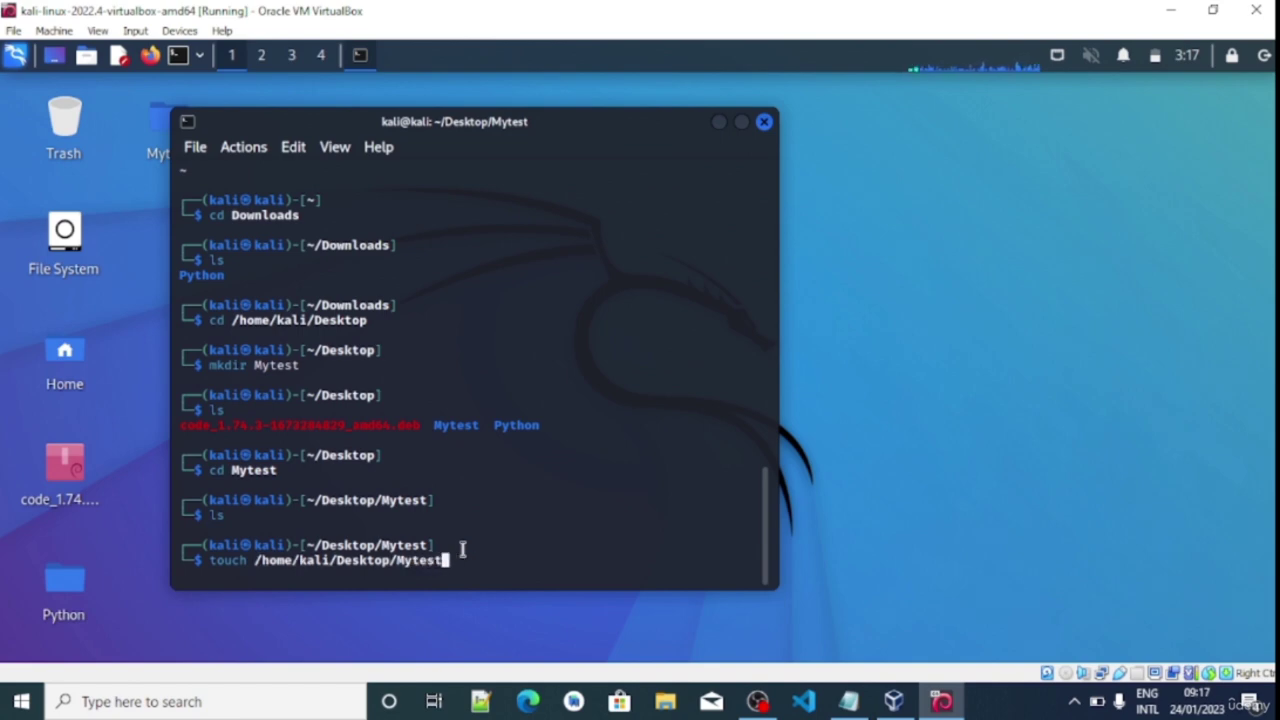
text(/hello.py)
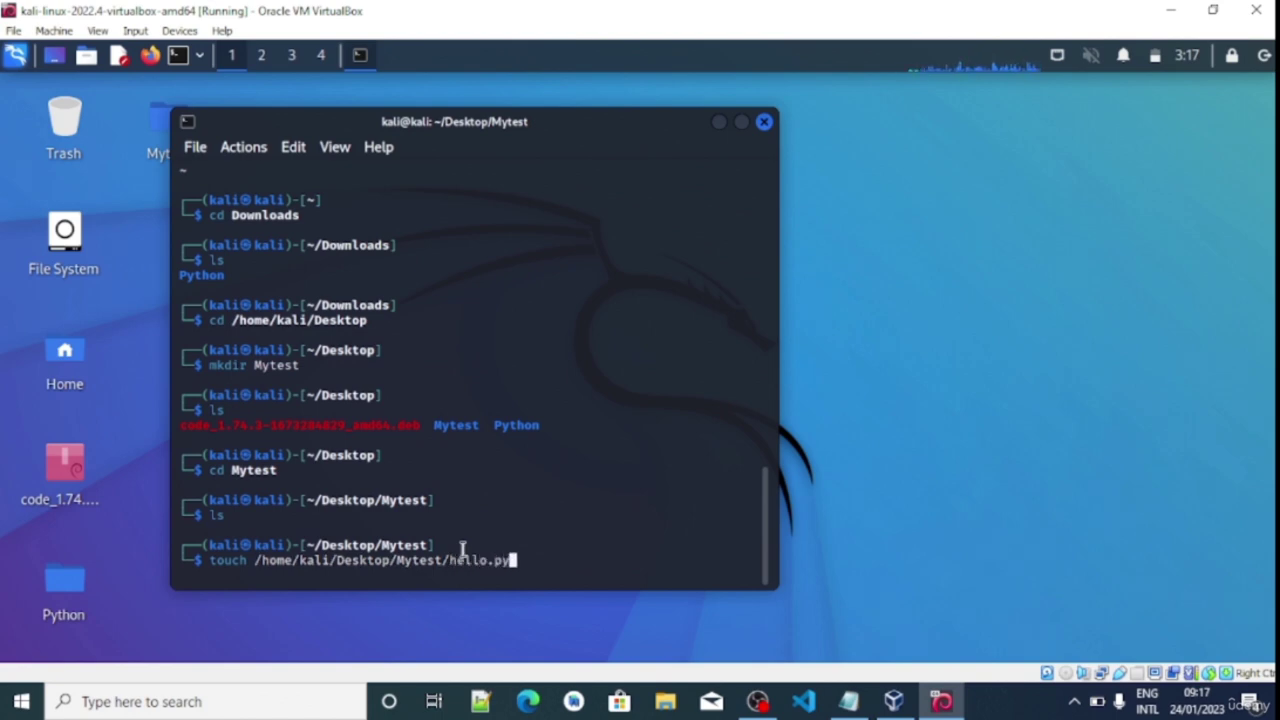
key(Return)
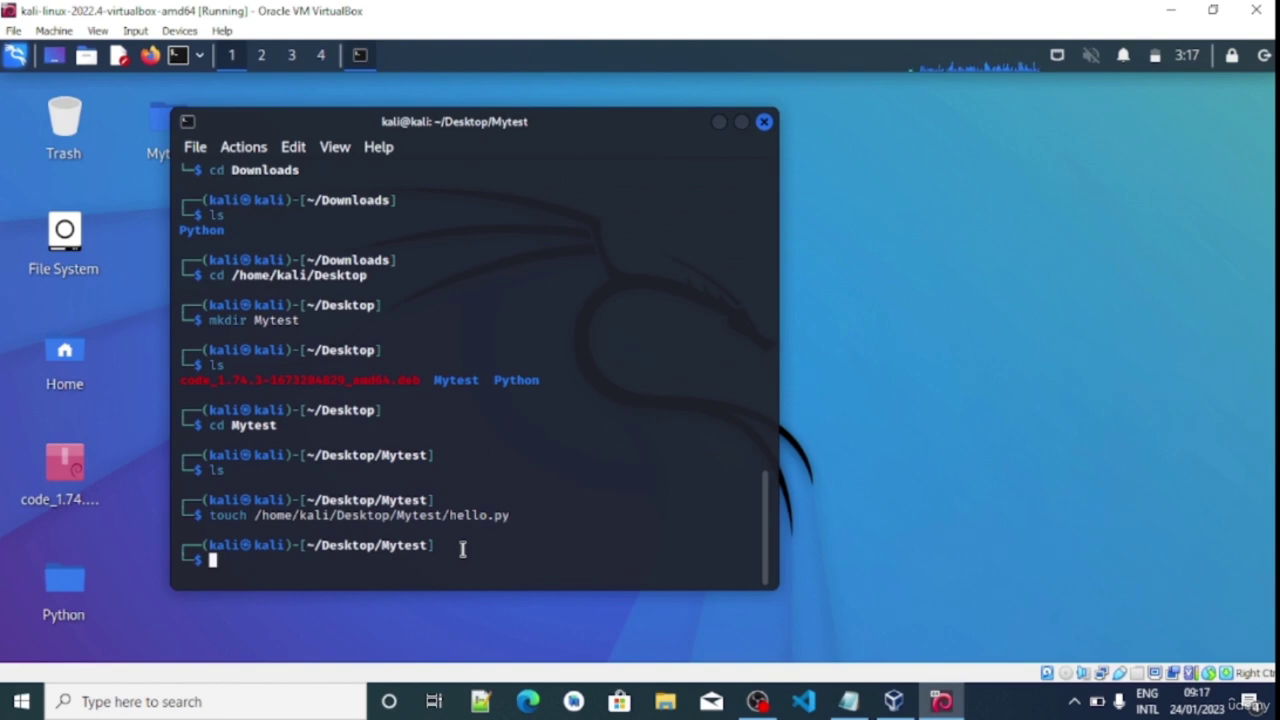
Check that hello.py now exists in Mytest, in the folder window and via ls
double_click(157, 125)
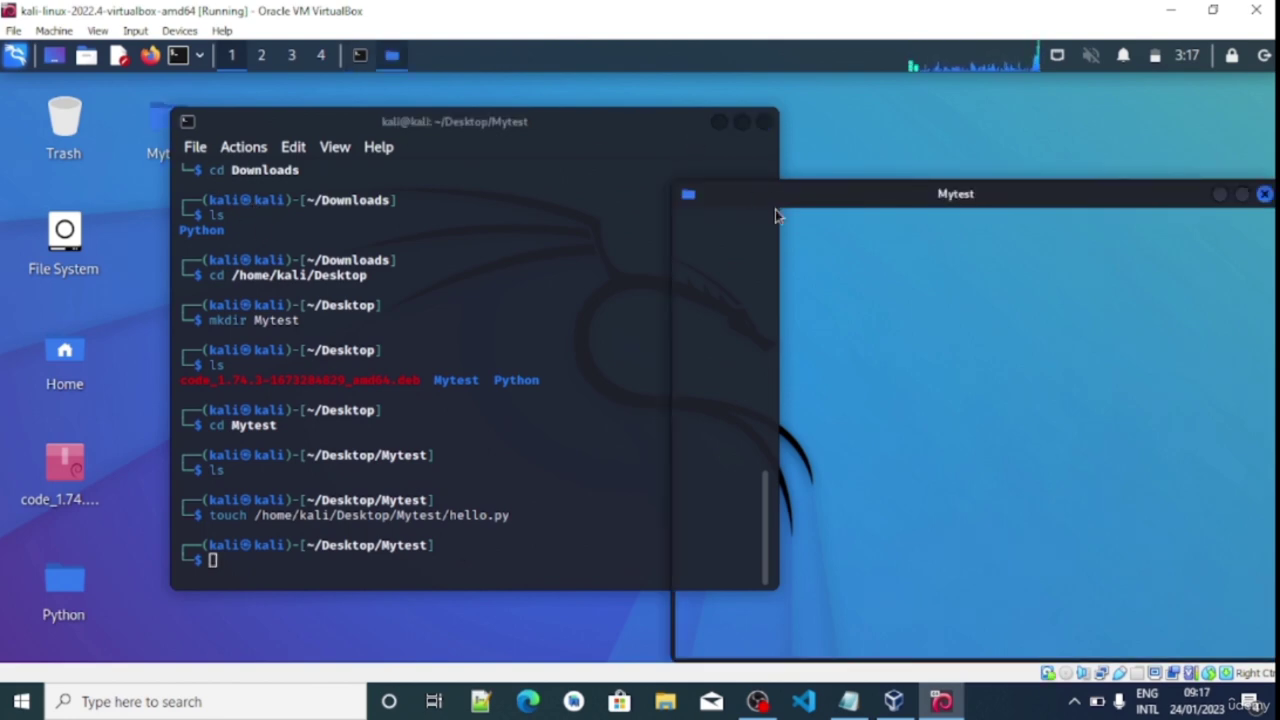
click(1266, 195)
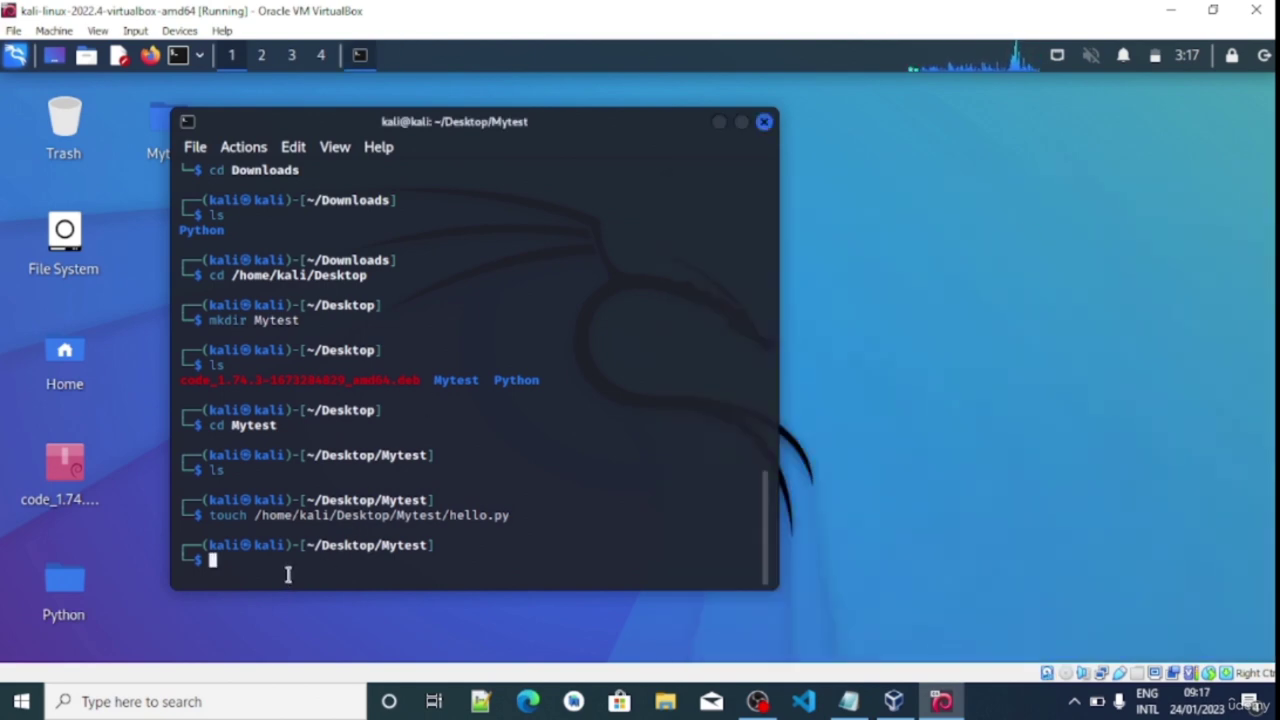
text(ls)
key(Return)
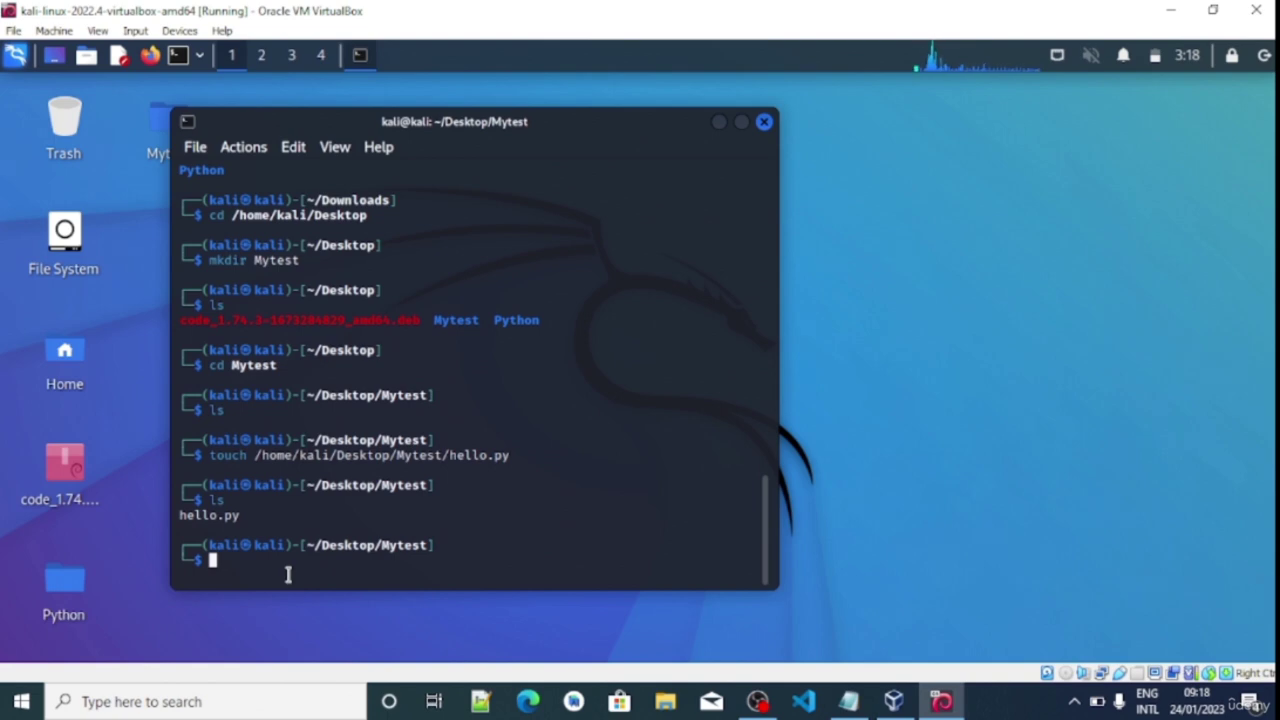
Type the command nano hello.py at the prompt
text(na)
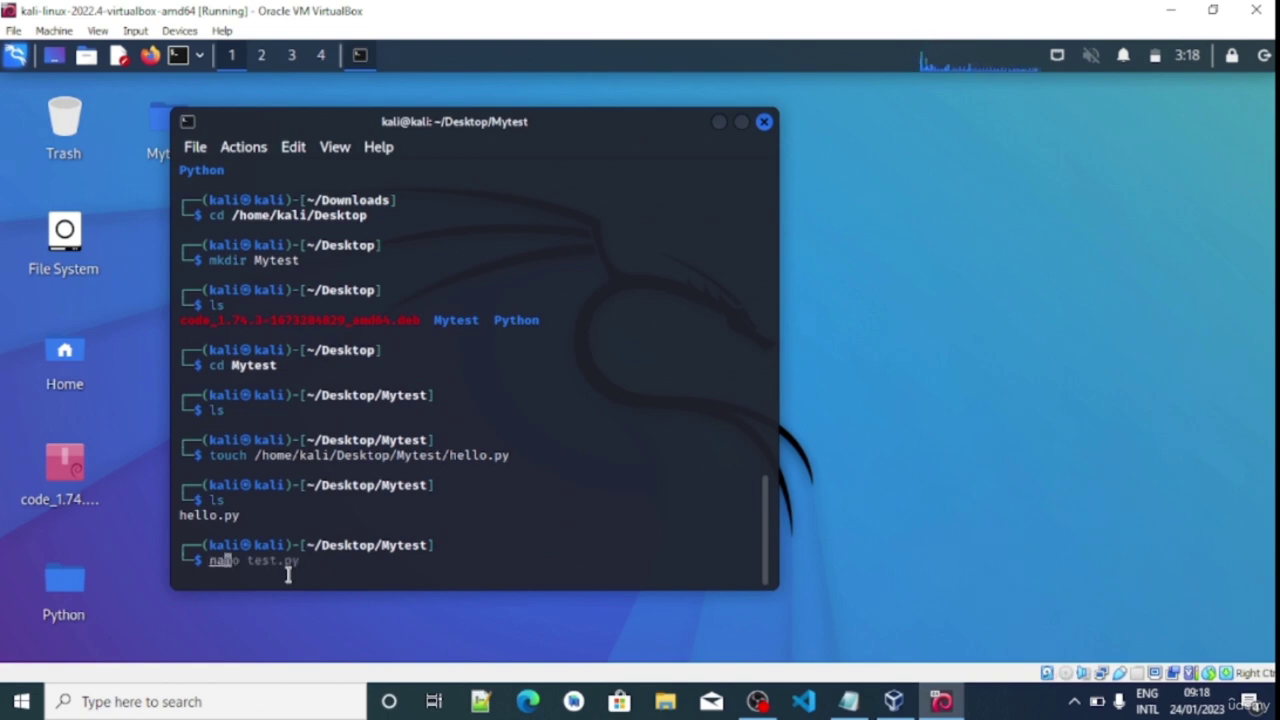
text(o)
key(BackSpace)
text(no he)
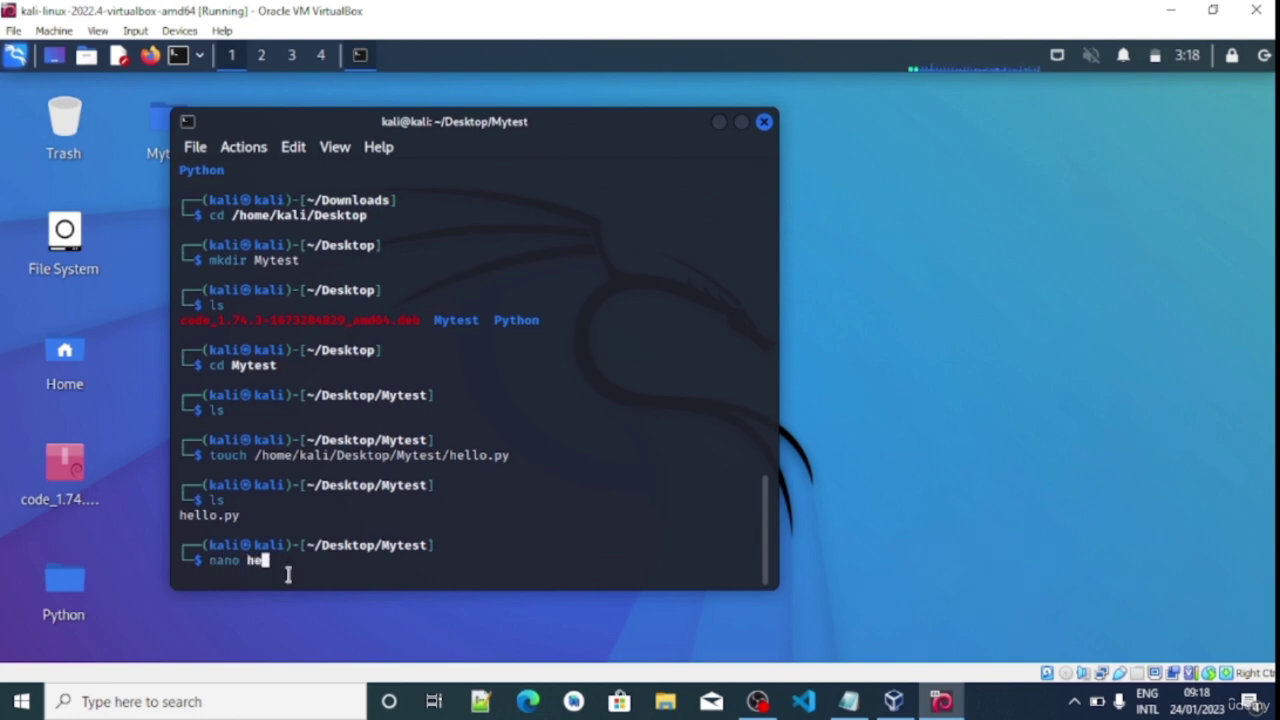
text(llo.py)
Write print("Hello World!") into hello.py in nano, save it and exit to the shell
key(Return)
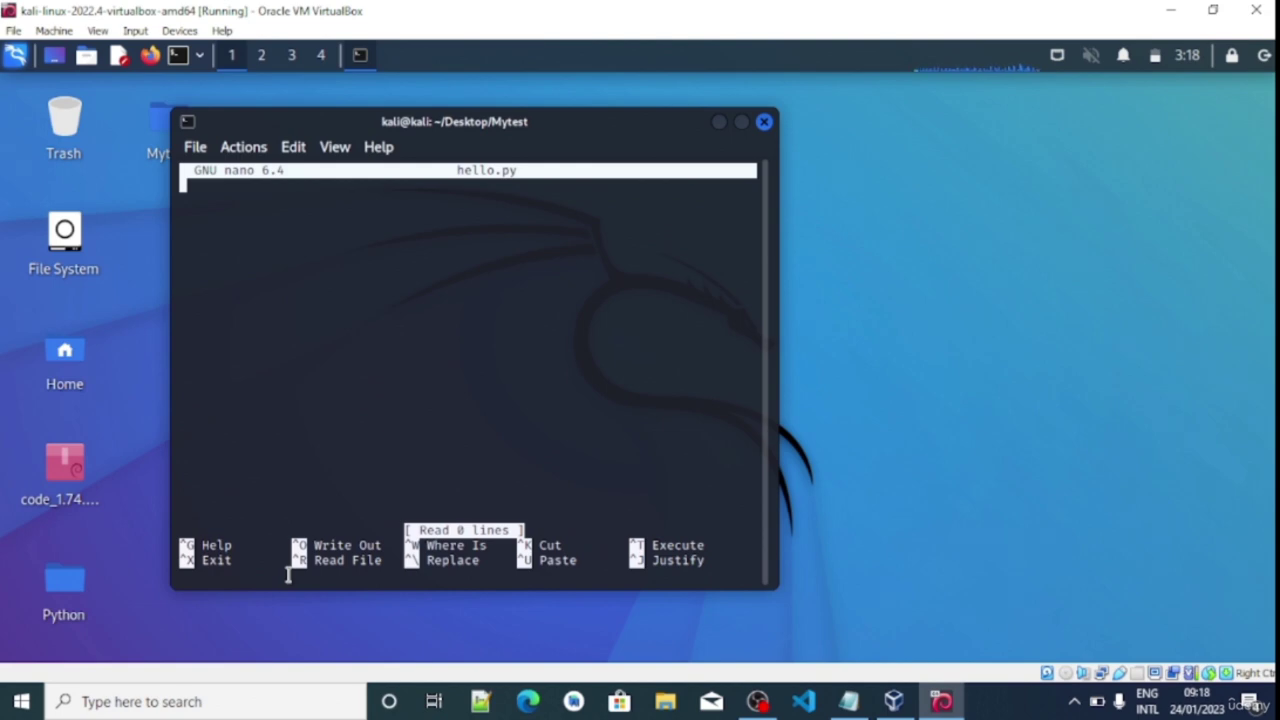
text(print)
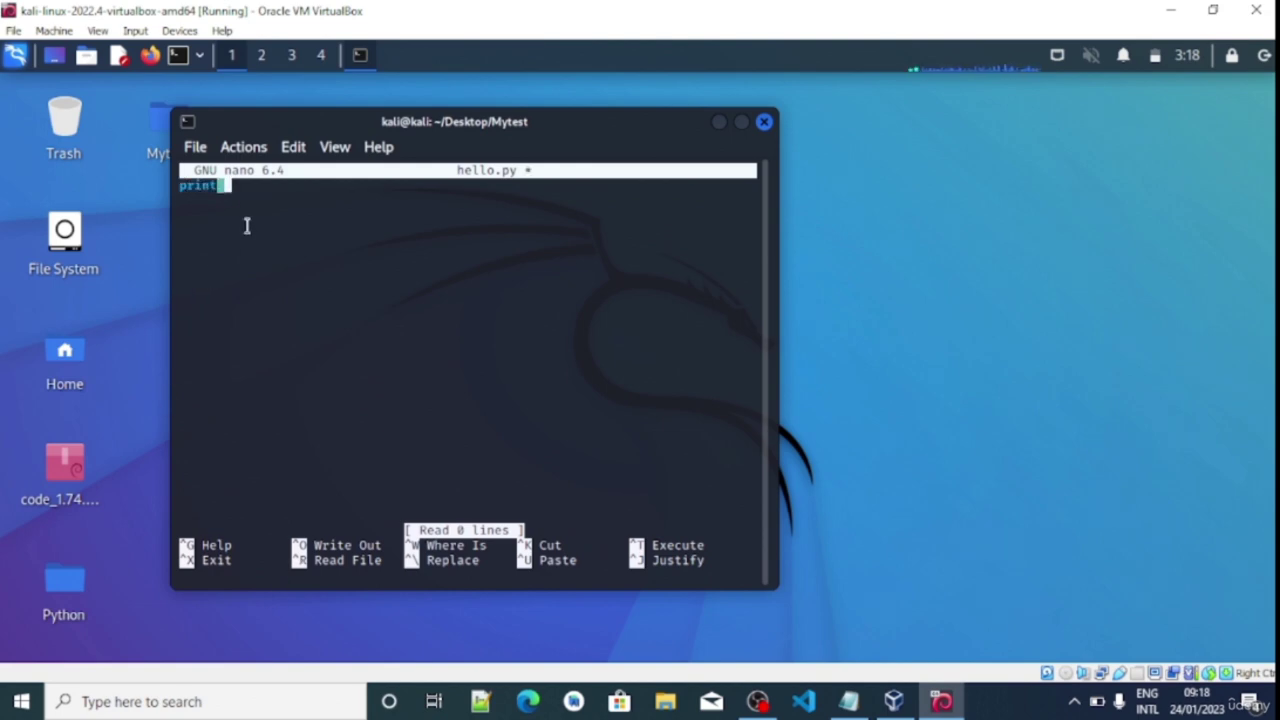
text(("Hekllo)
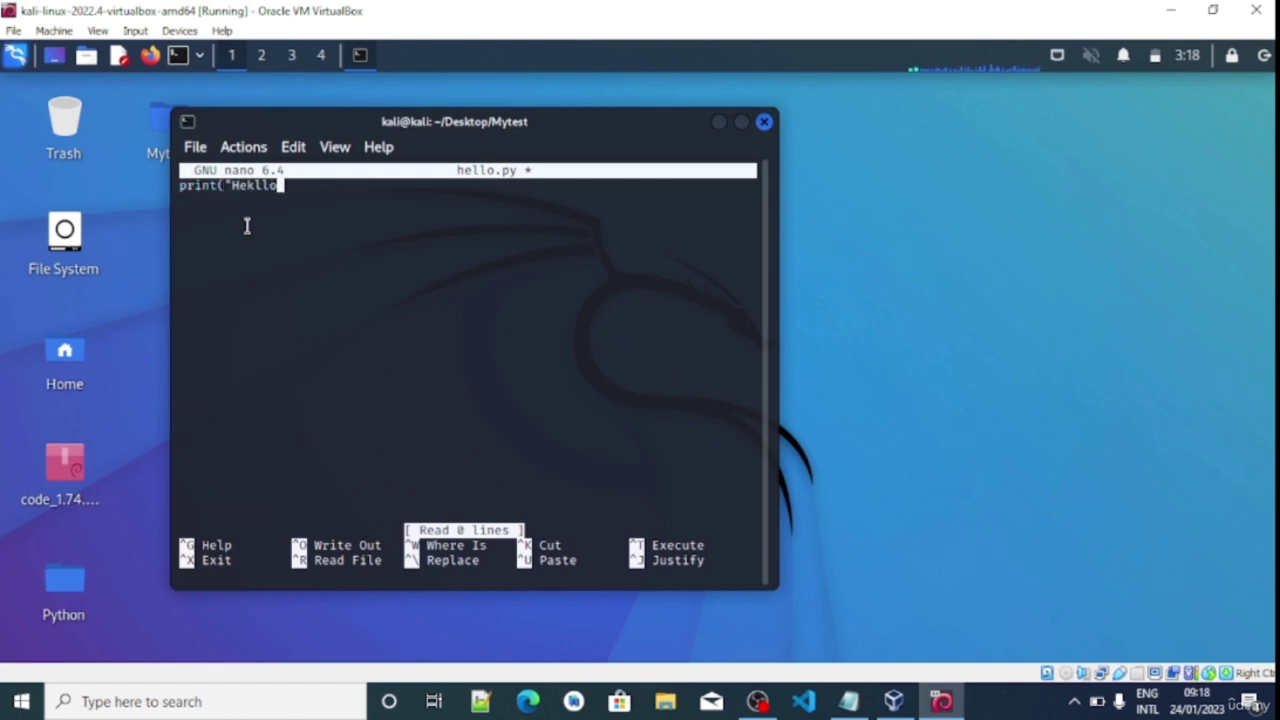
key(BackSpace)
key(BackSpace)
key(BackSpace)
key(BackSpace)
text(l)
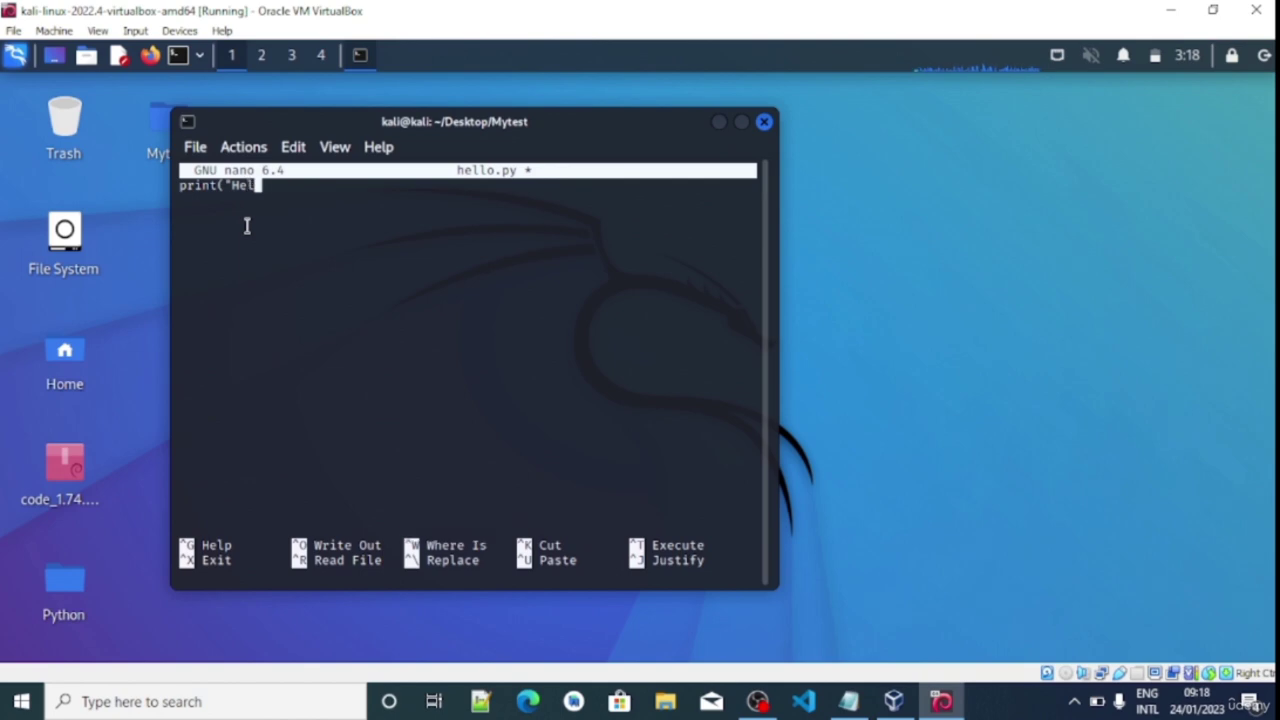
text(lo World!"))
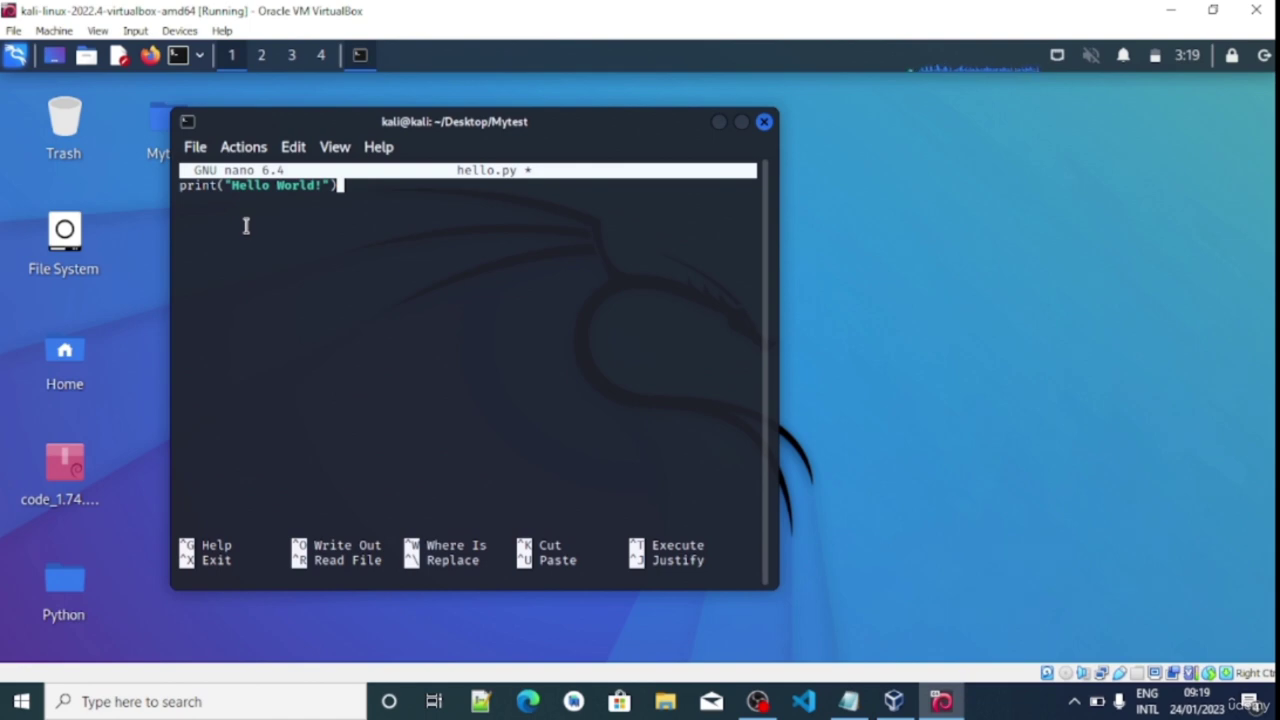
key(ctrl+o)
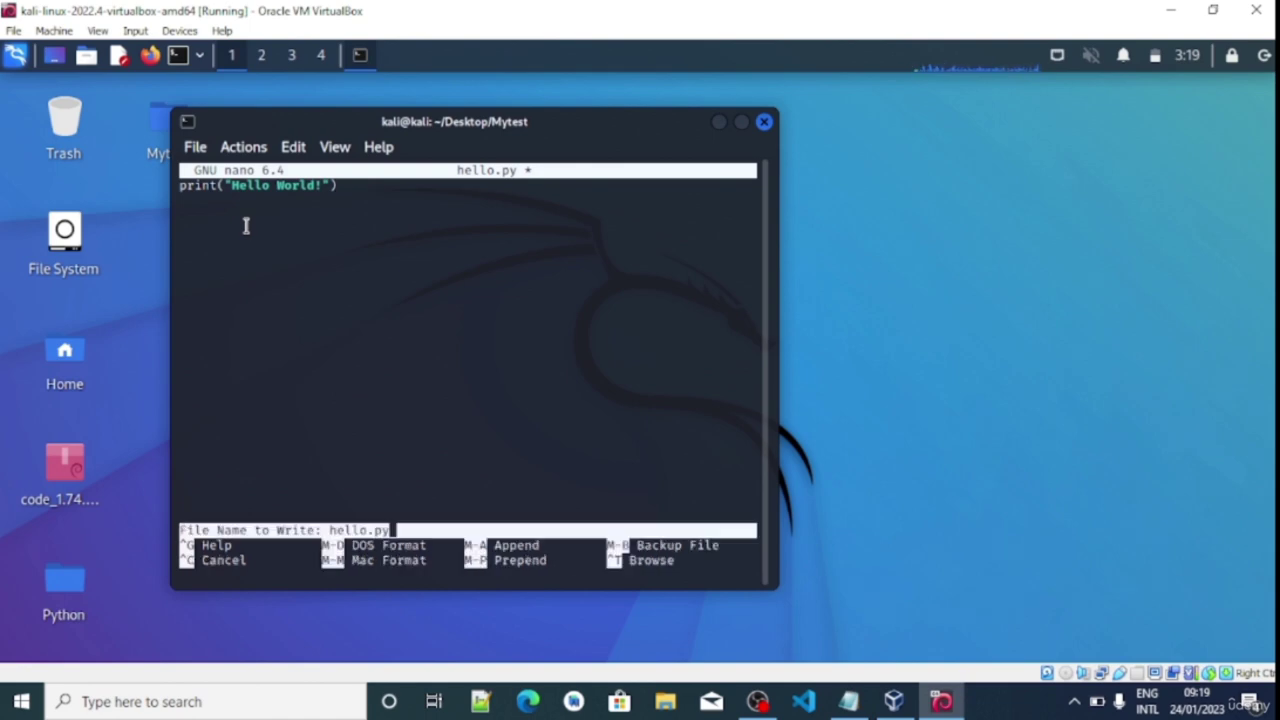
key(Return)
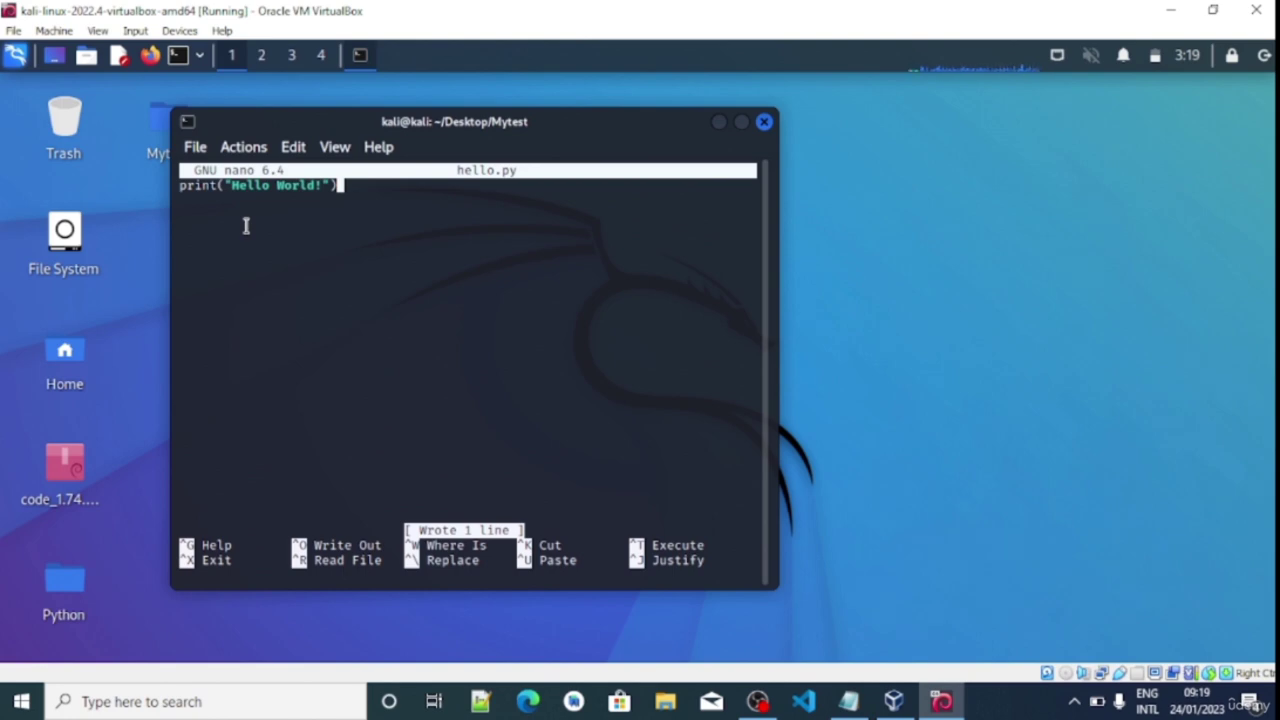
key(ctrl+x)
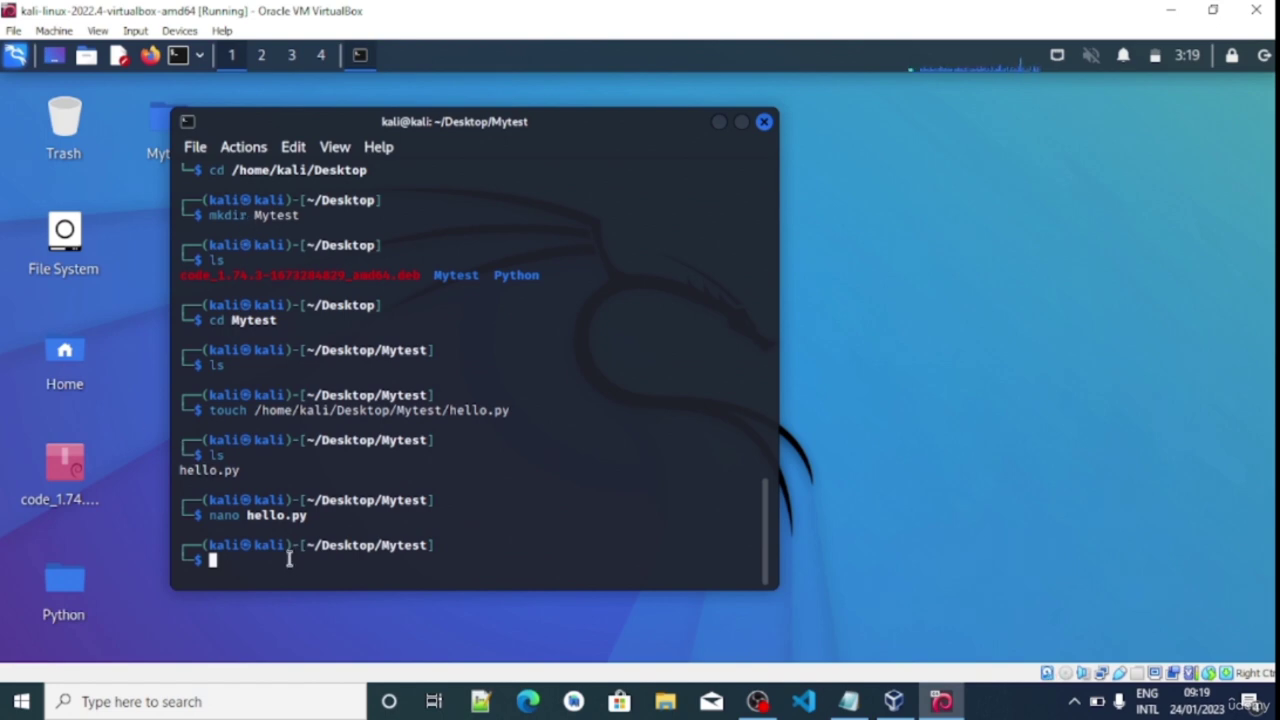
Run python hello.py to print Hello World!, then show the file with cat hello.py
text(python )
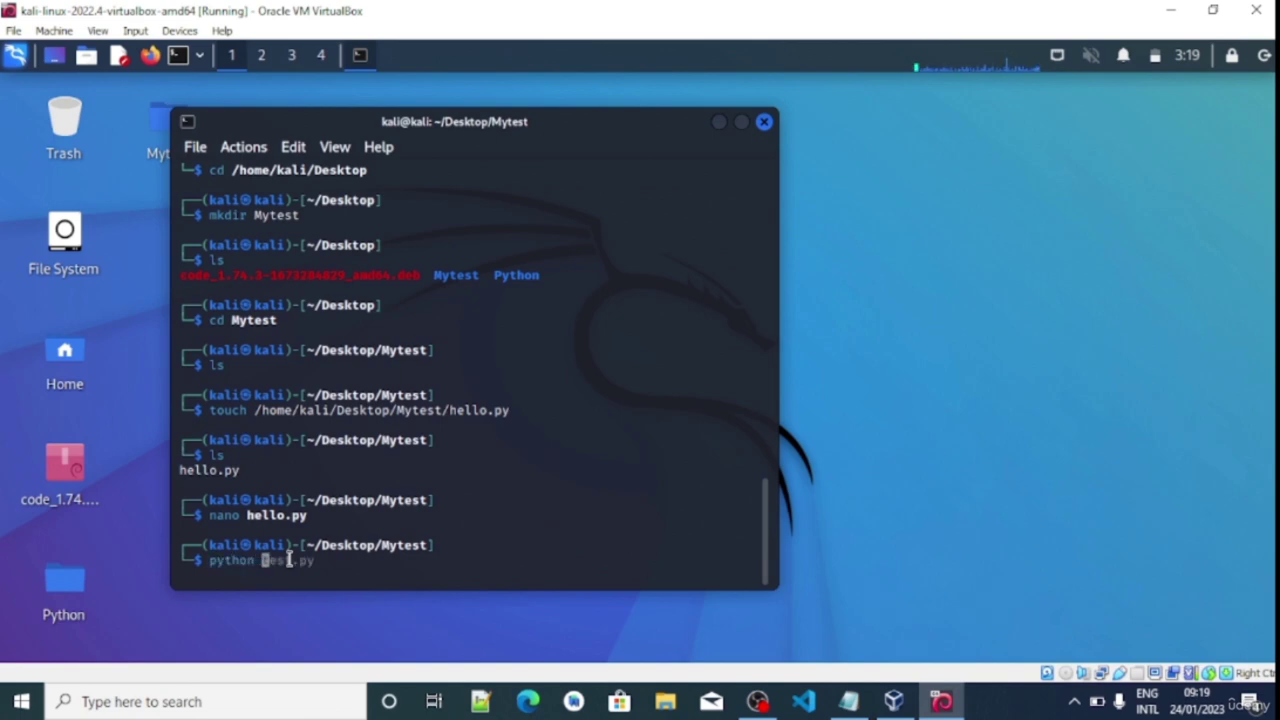
text(hello.py)
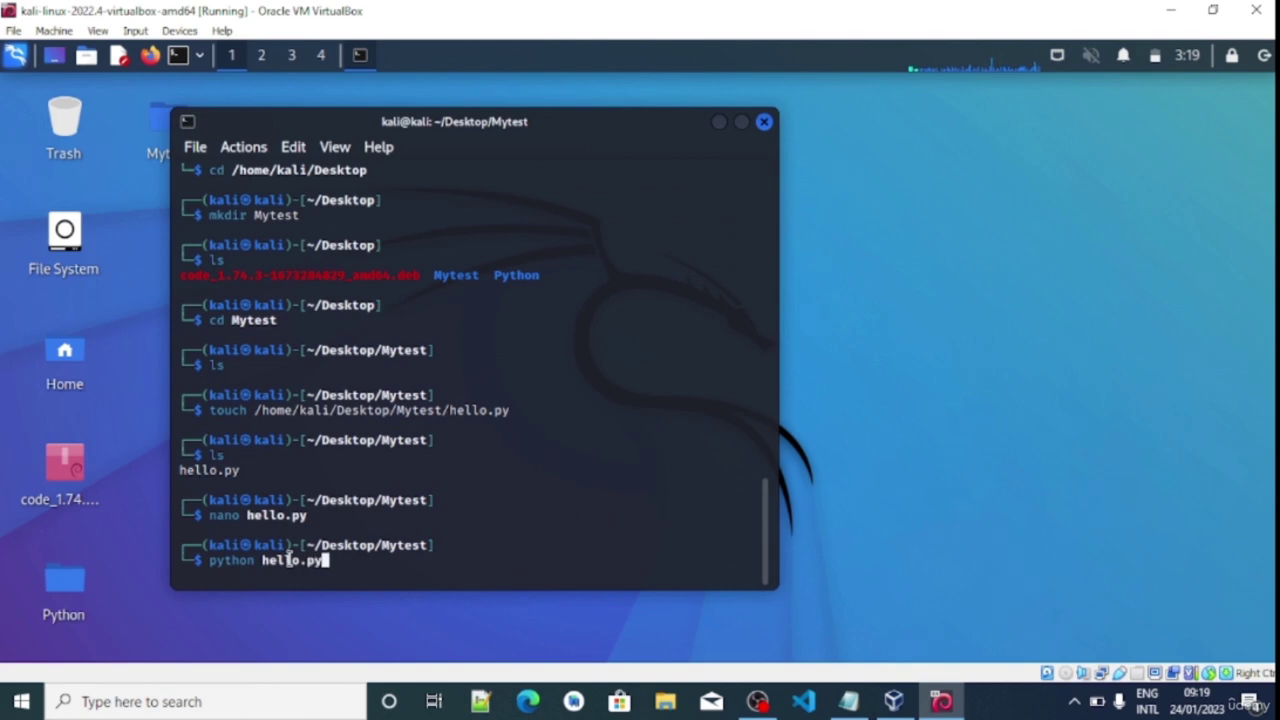
key(Return)
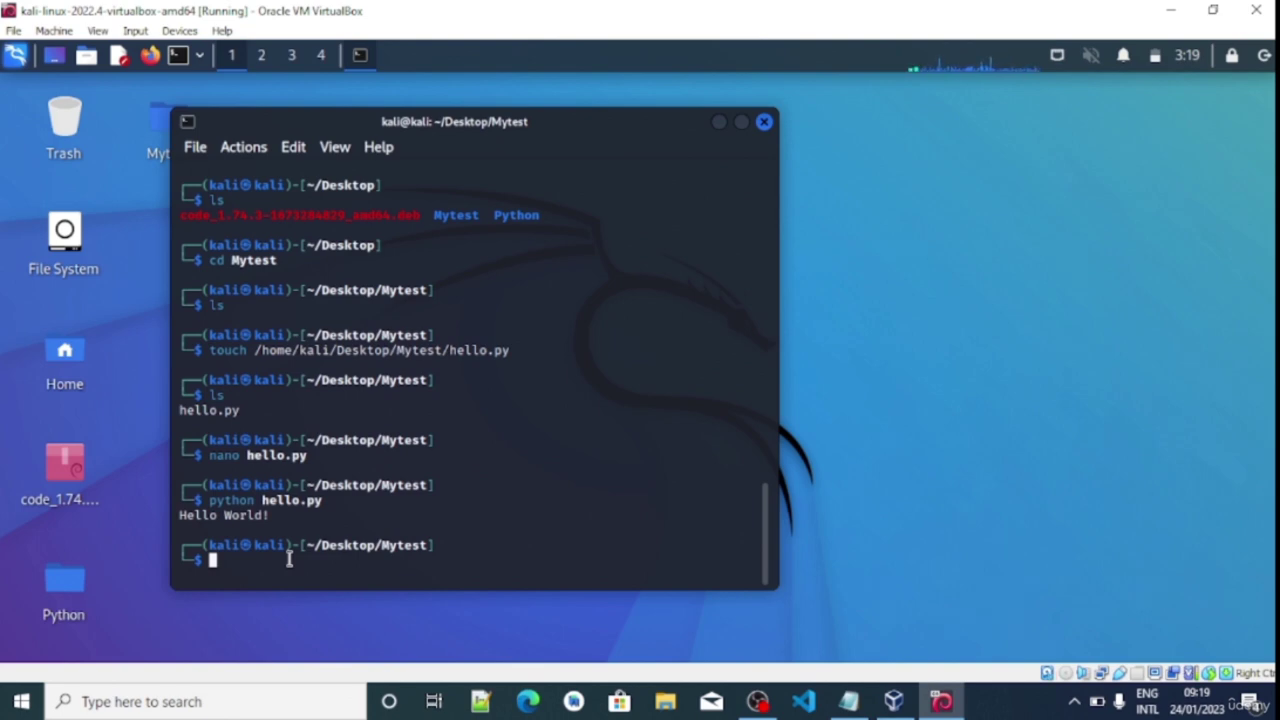
text(cat hello.py)
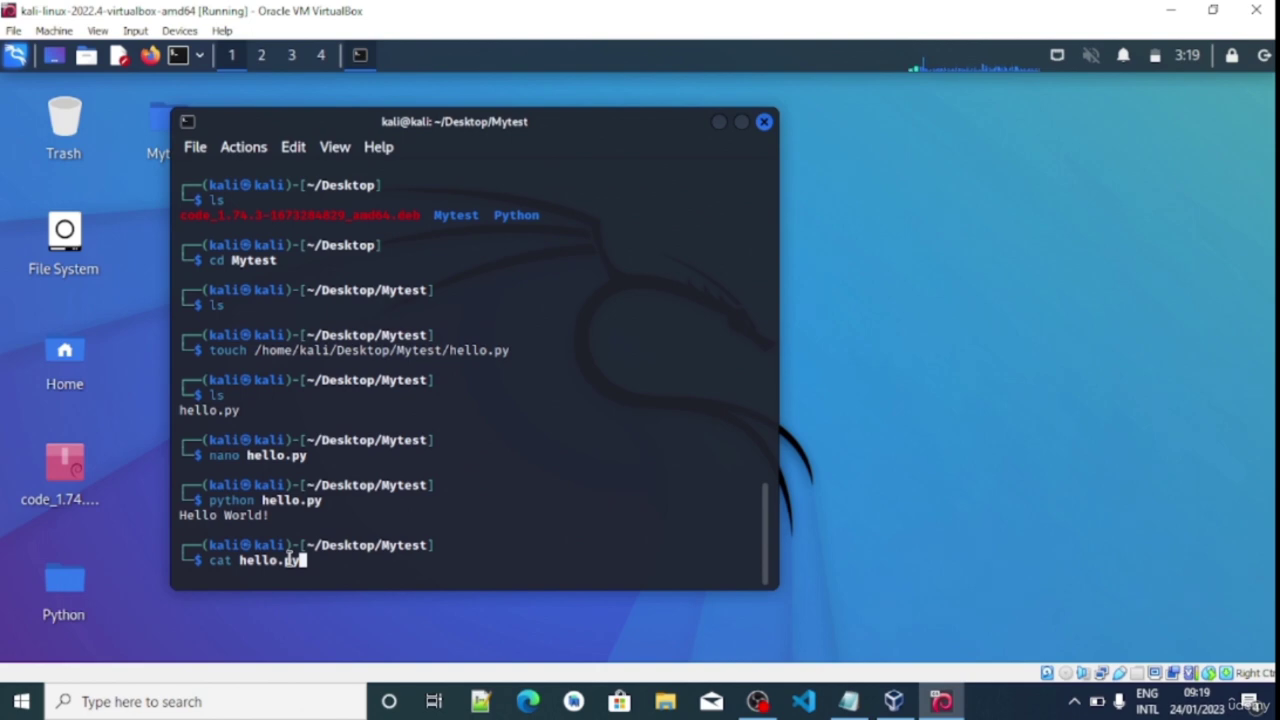
key(Return)
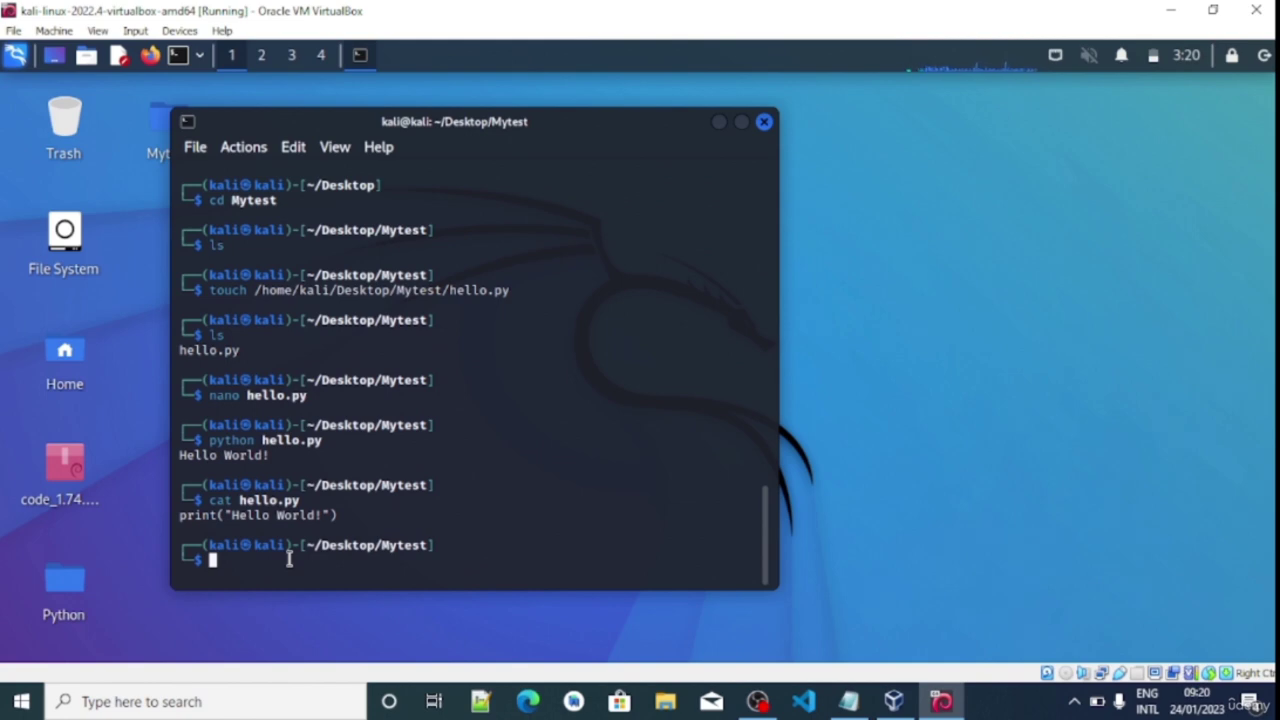
text(sudo)
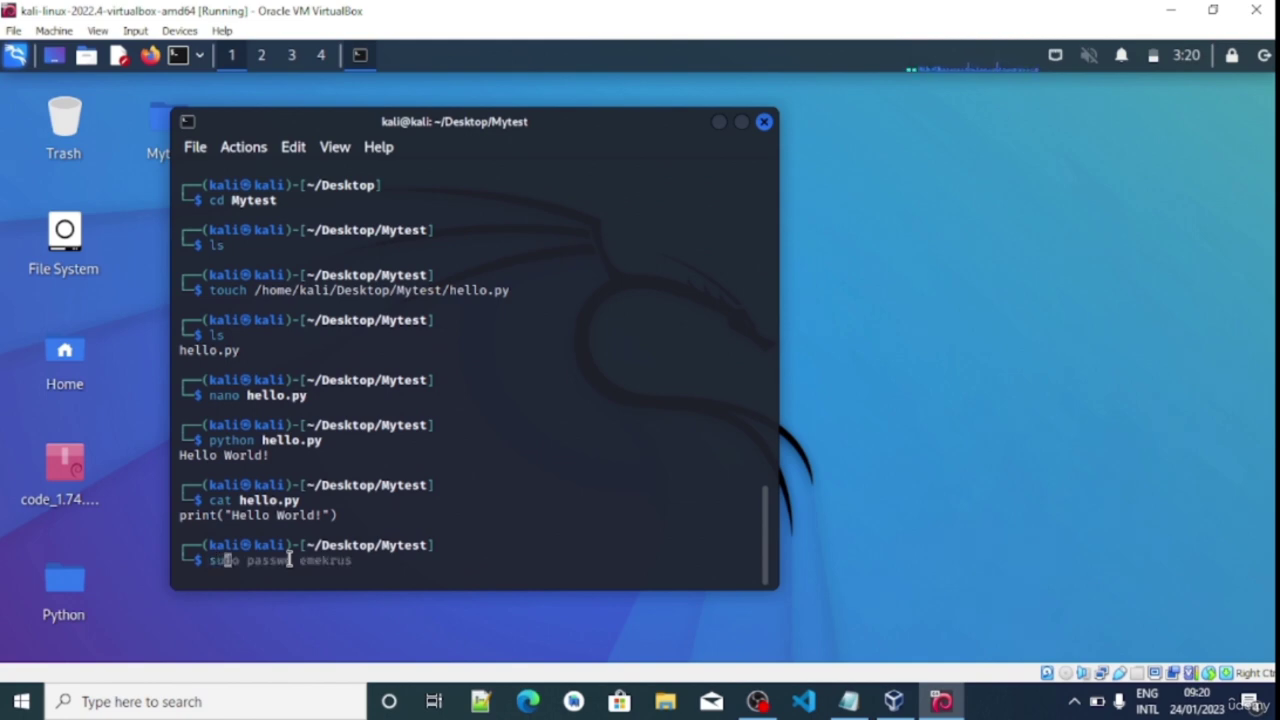
text( apt)
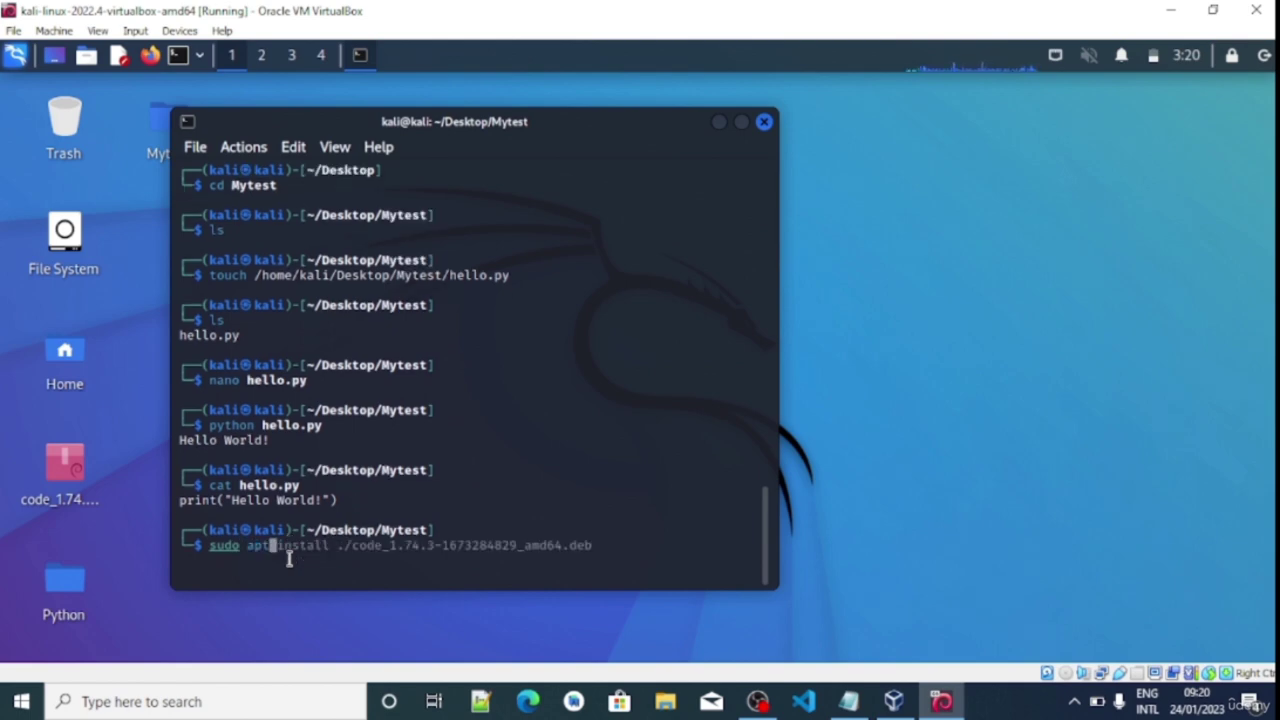
text( update)
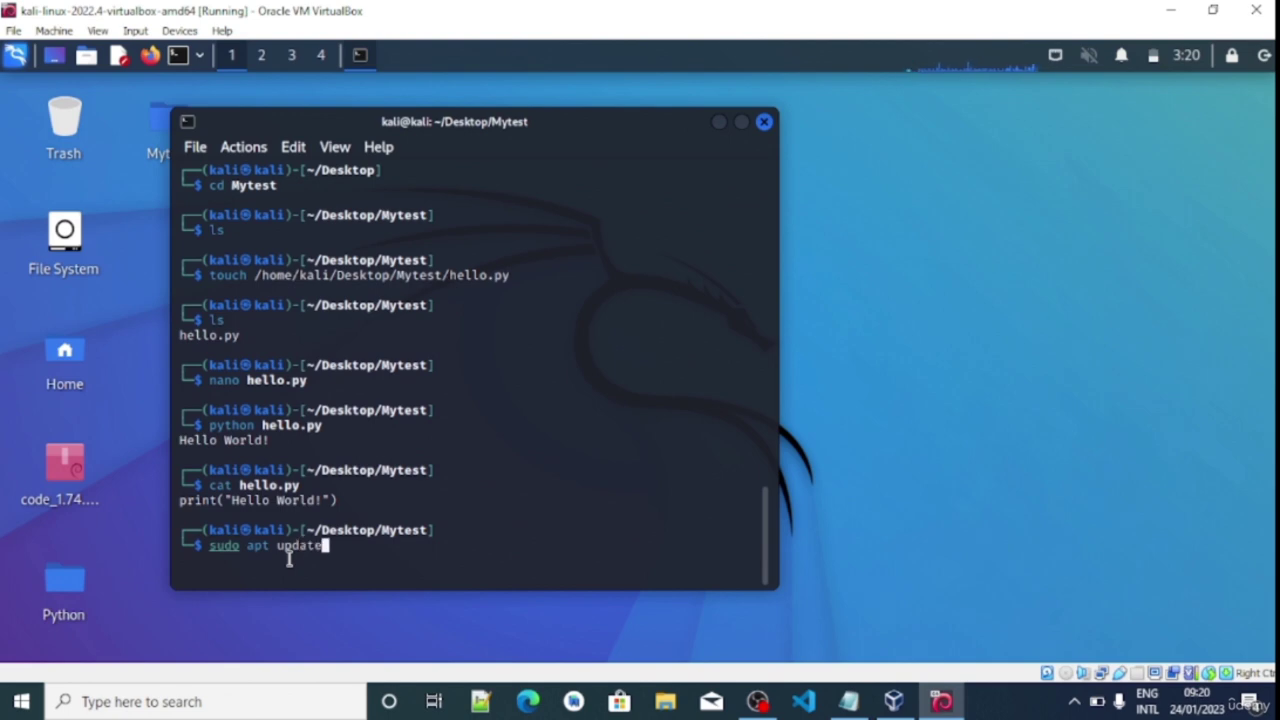
key(BackSpace)
key(BackSpace)
key(BackSpace)
key(BackSpace)
key(BackSpace)
key(BackSpace)
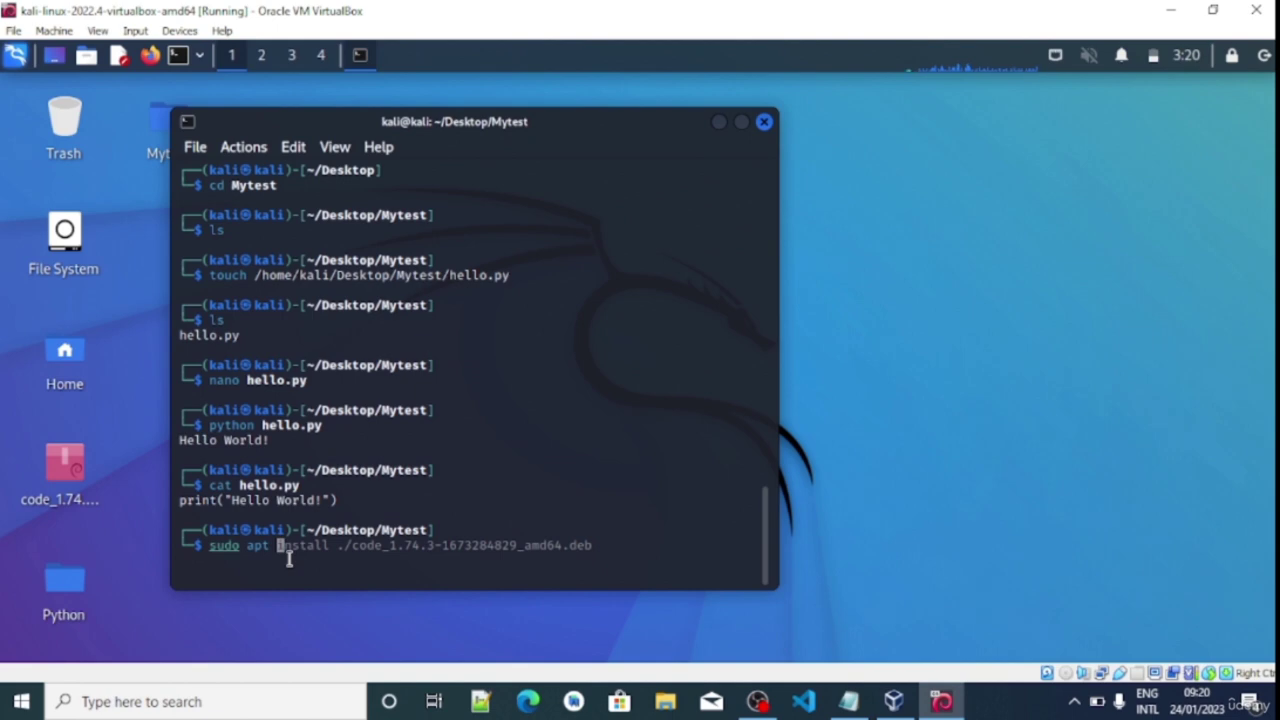
key(BackSpace)
key(BackSpace)
key(BackSpace)
key(BackSpace)
key(BackSpace)
key(BackSpace)
key(BackSpace)
key(BackSpace)
key(BackSpace)
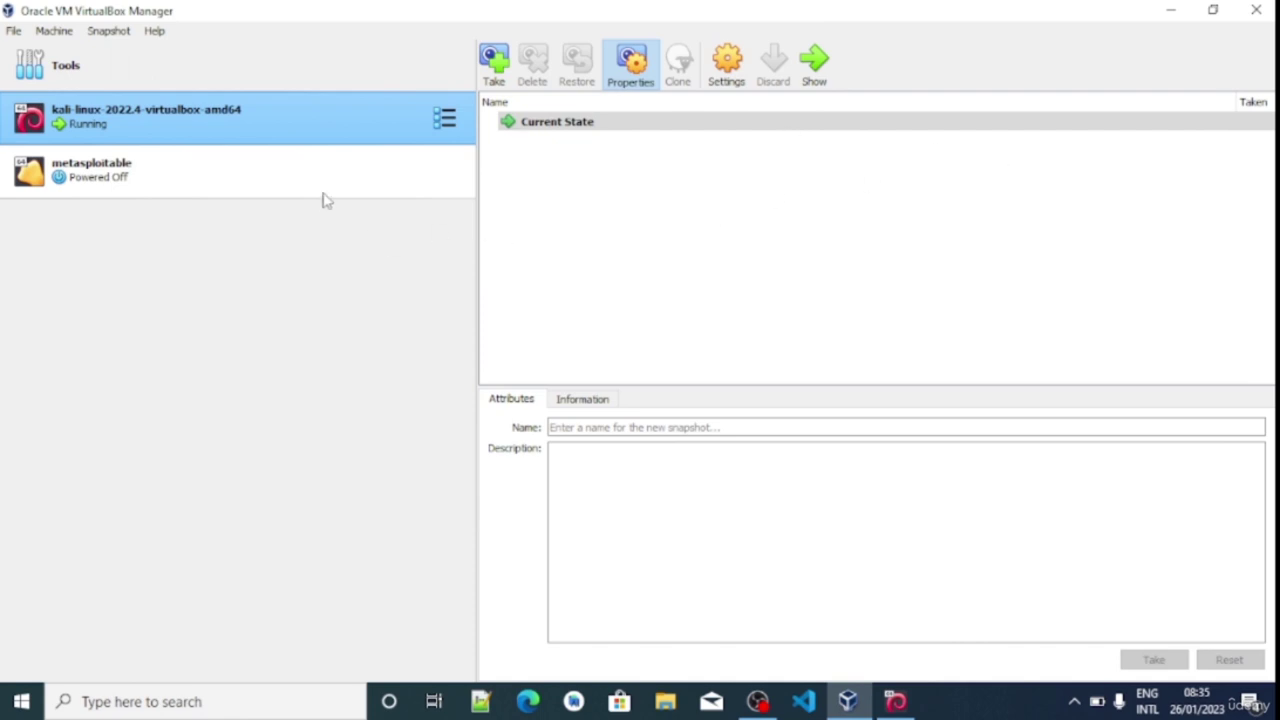
Switch from VirtualBox Manager back to the running kali-linux-2022.4 VM window
click(895, 701)
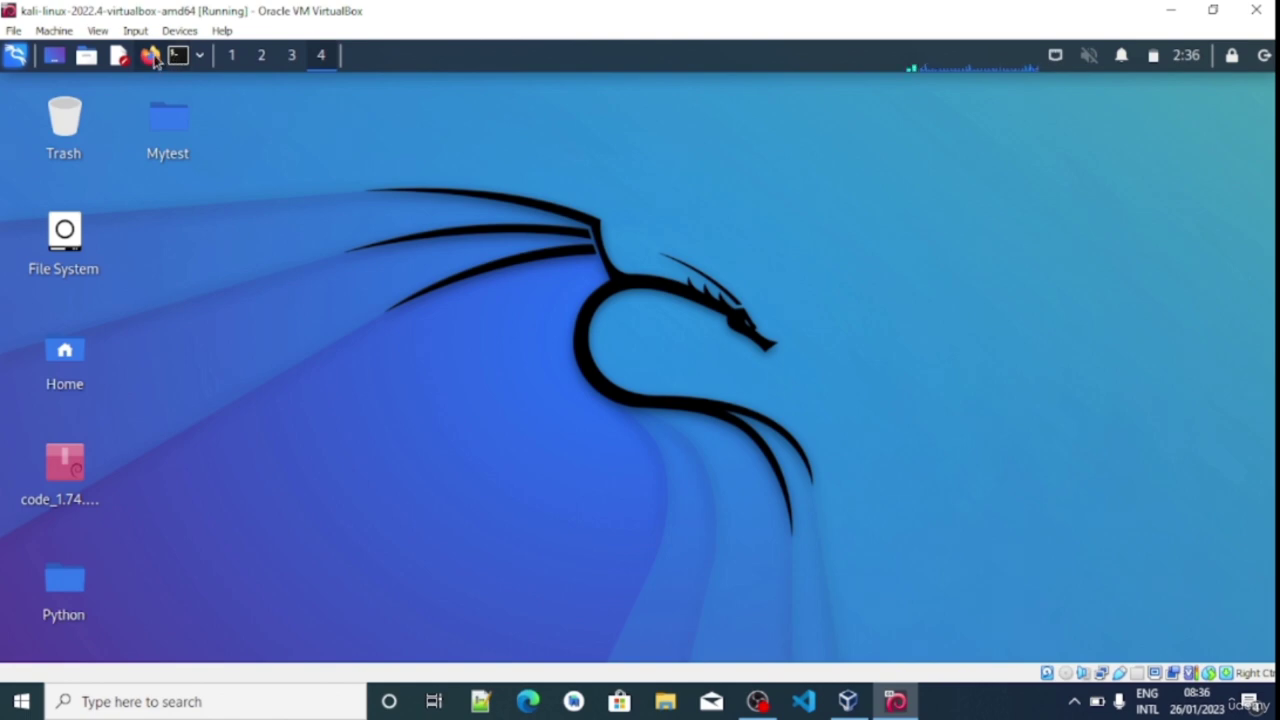
Launch Firefox in Kali, load google.com and search for tor browser
click(151, 56)
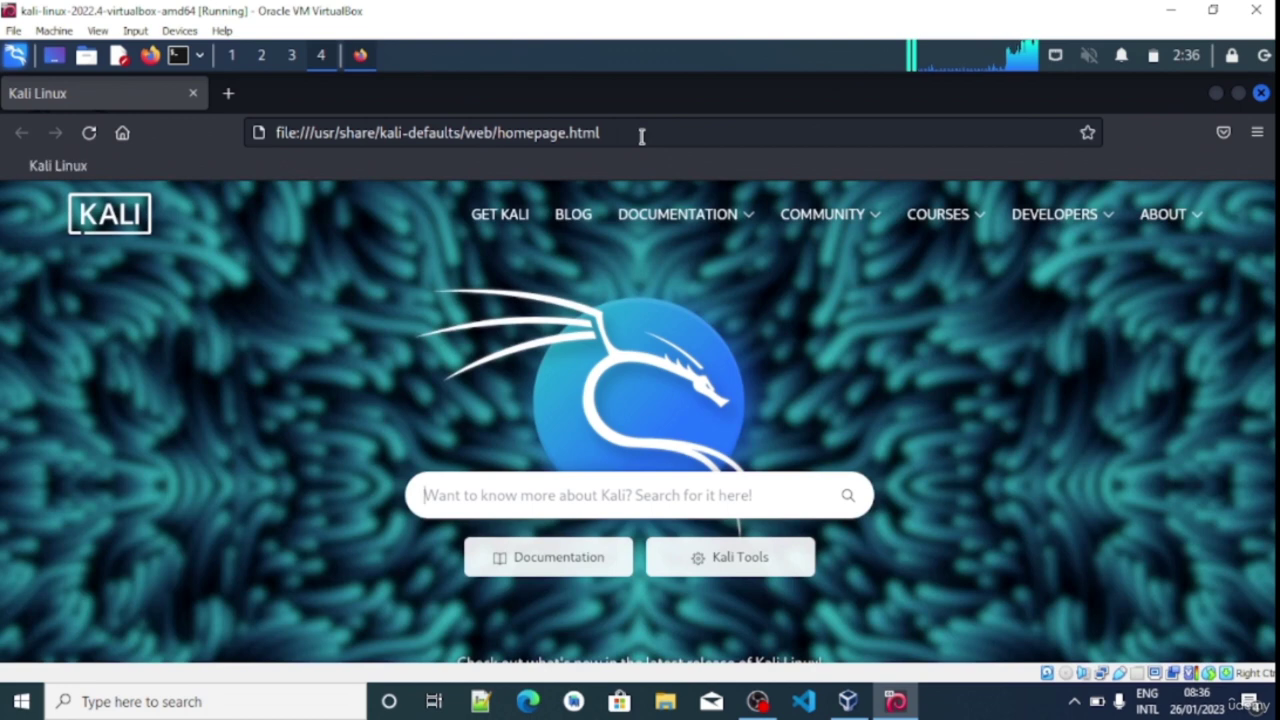
click(640, 134)
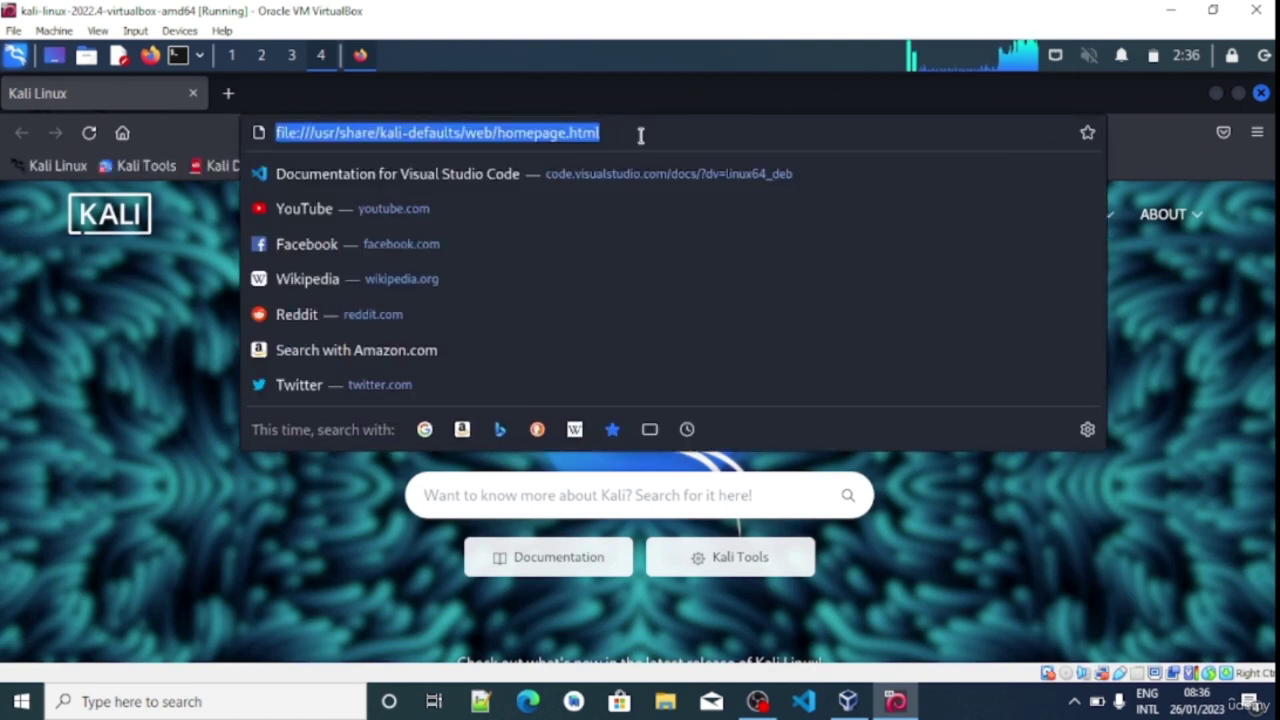
text(google.com/)
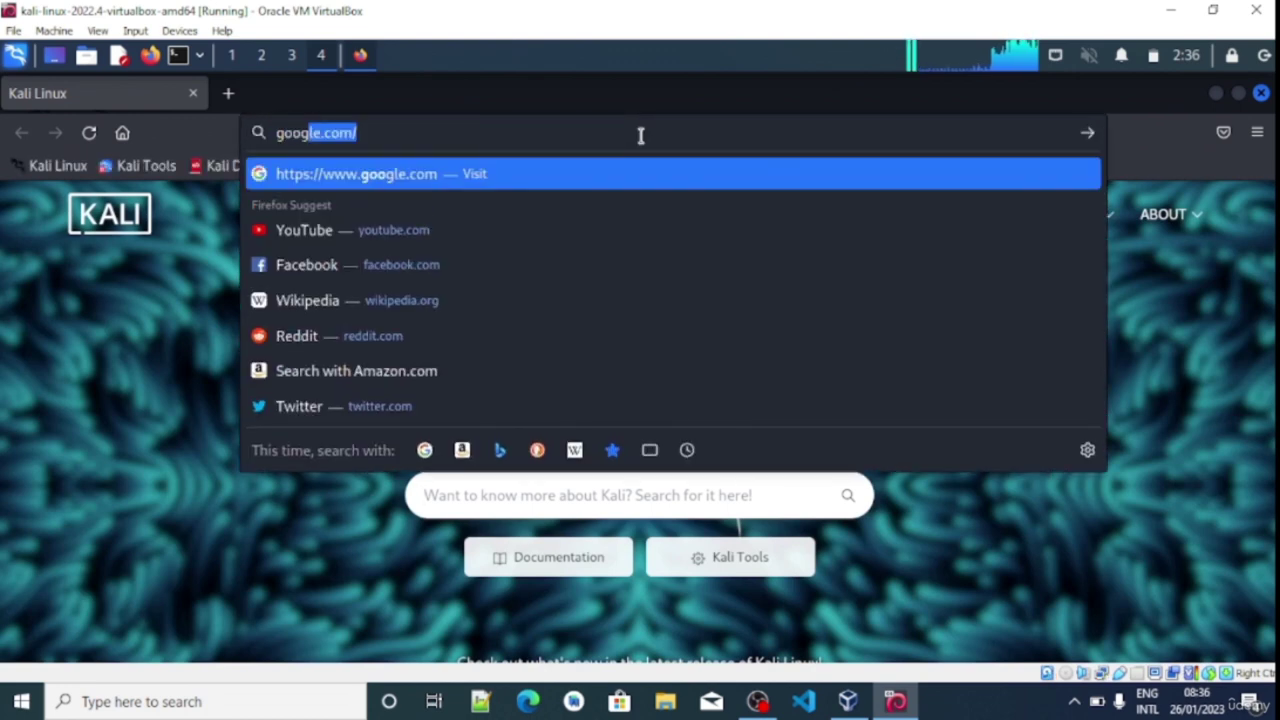
key(Return)
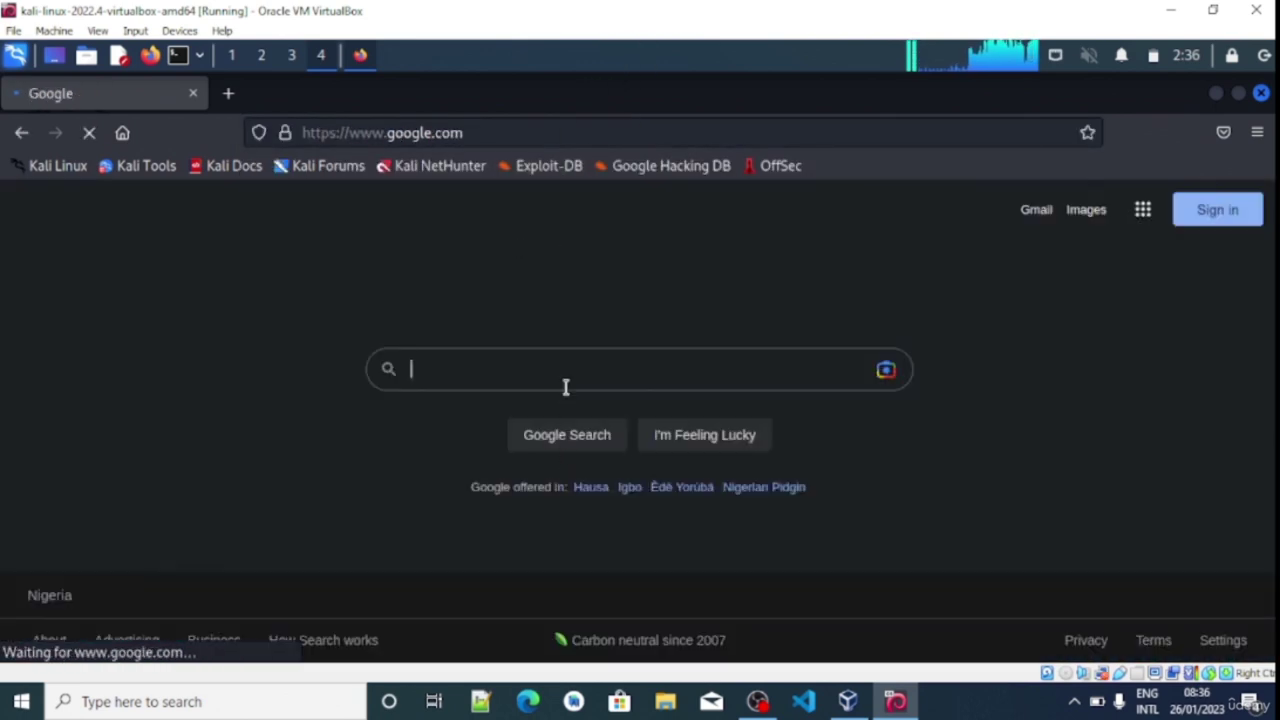
text(tor brow)
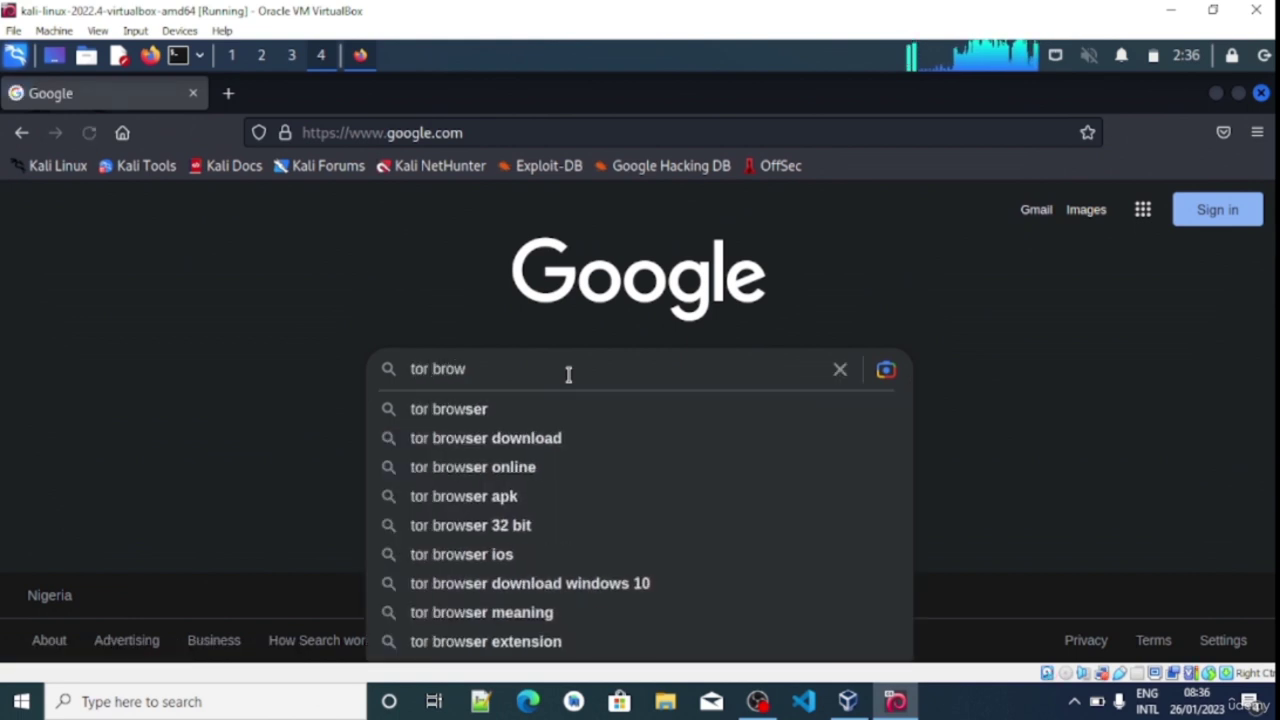
click(480, 409)
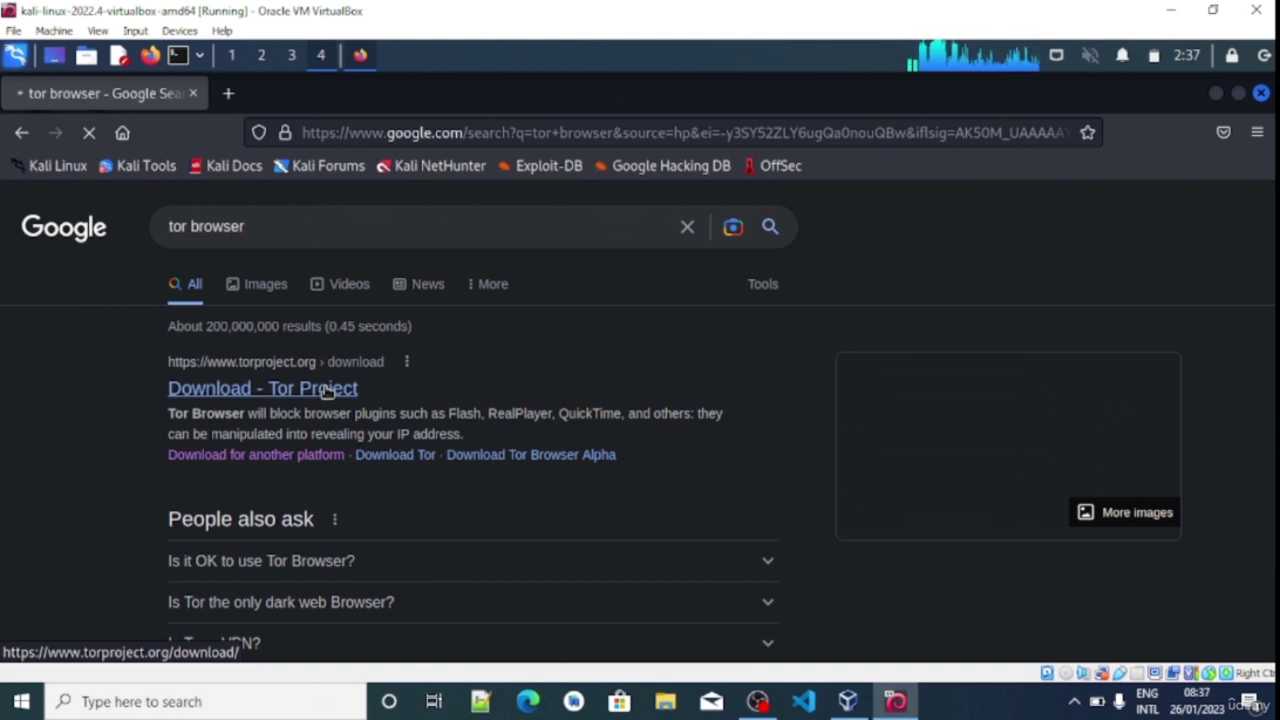
Visit the torproject.org download page, then close Firefox and start a new terminal
click(328, 389)
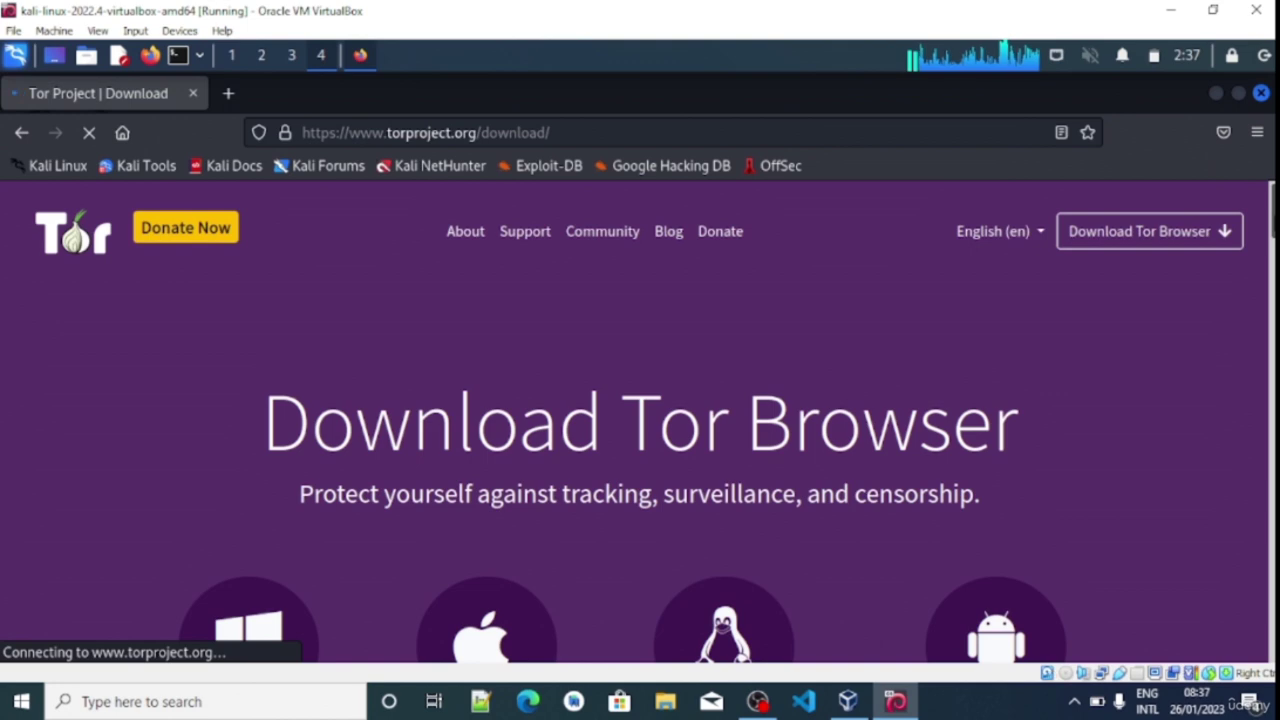
scroll(640, 420, down, 3)
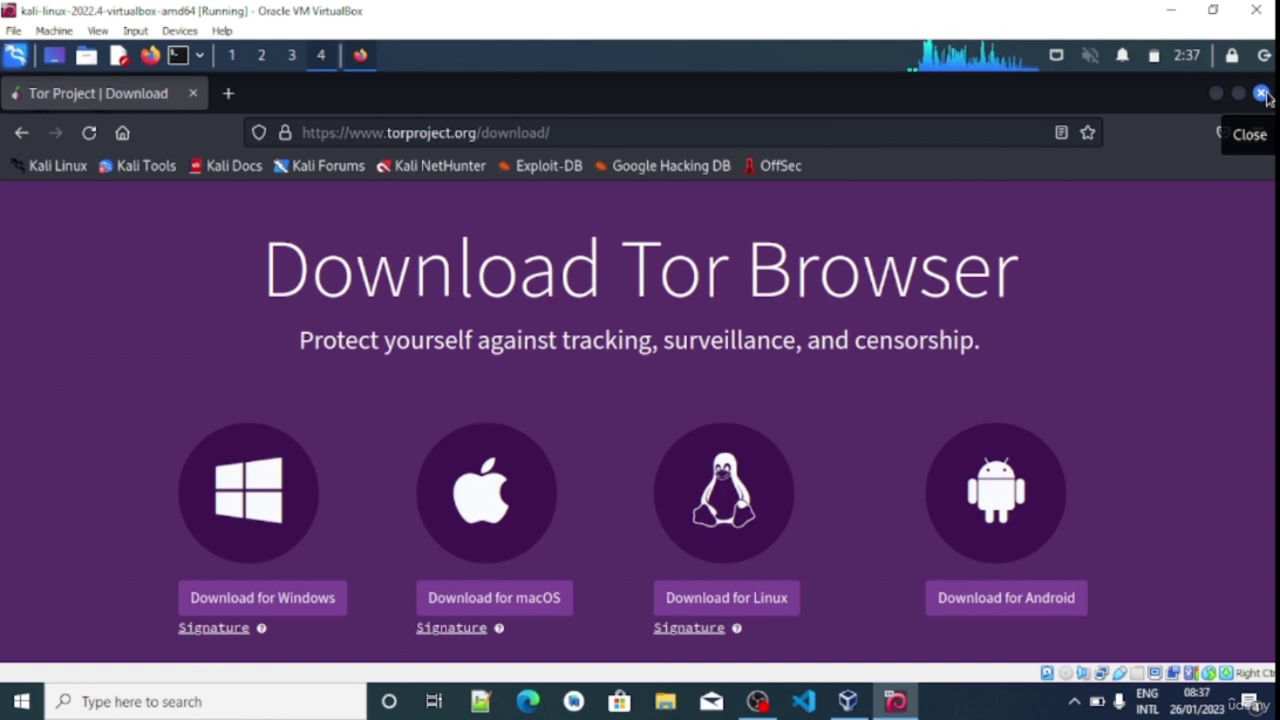
click(1262, 94)
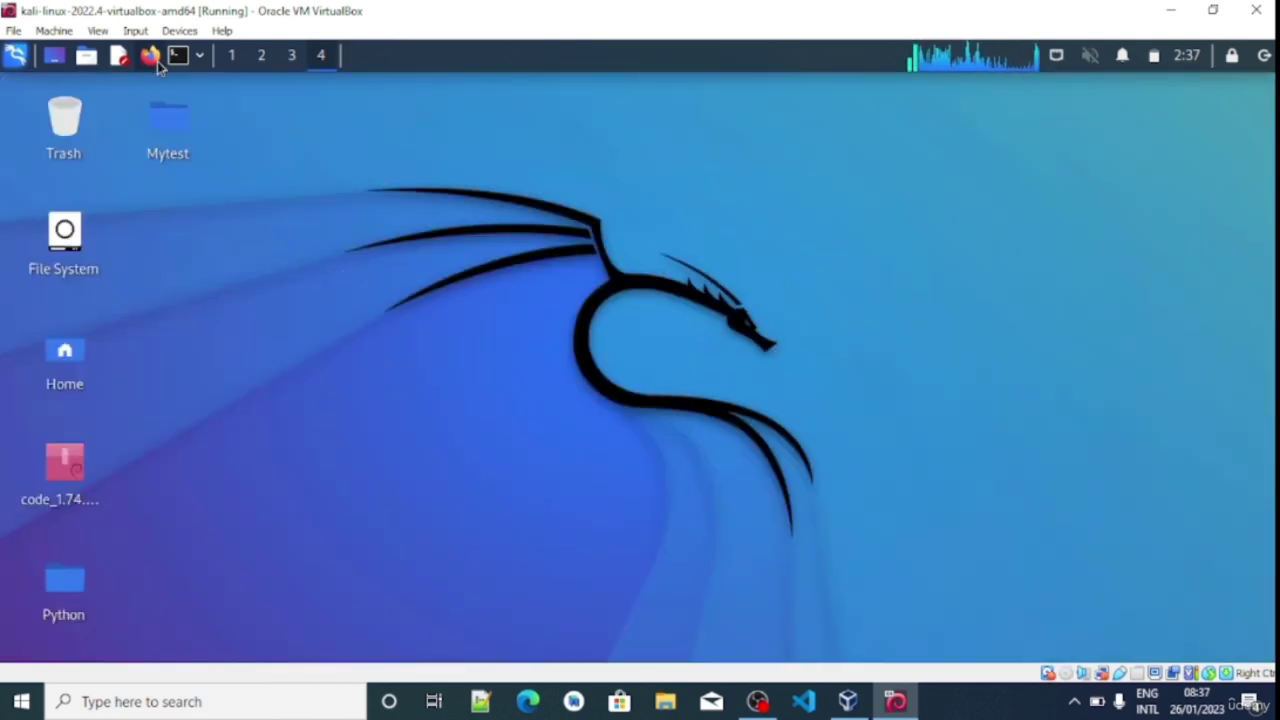
click(179, 56)
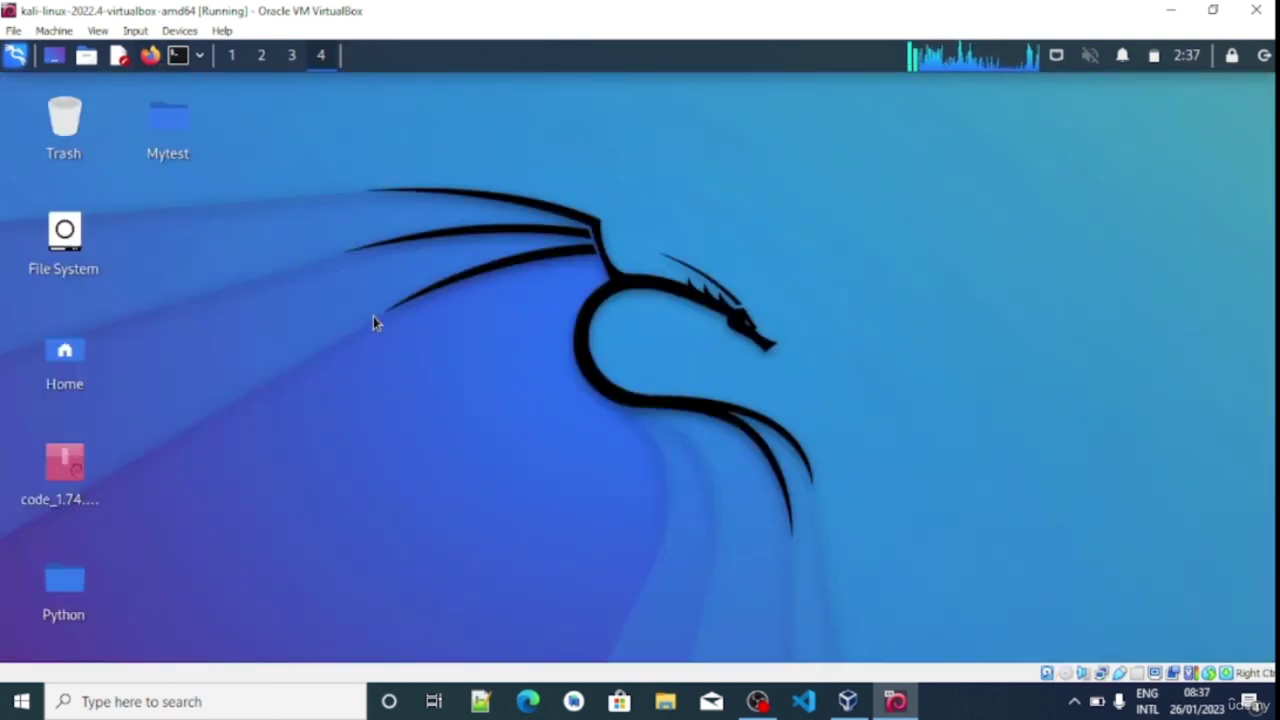
Rerun sudo apt-get install tor with the sudo password; tor 0.4.7.13-1 is already newest
triple_click(336, 223)
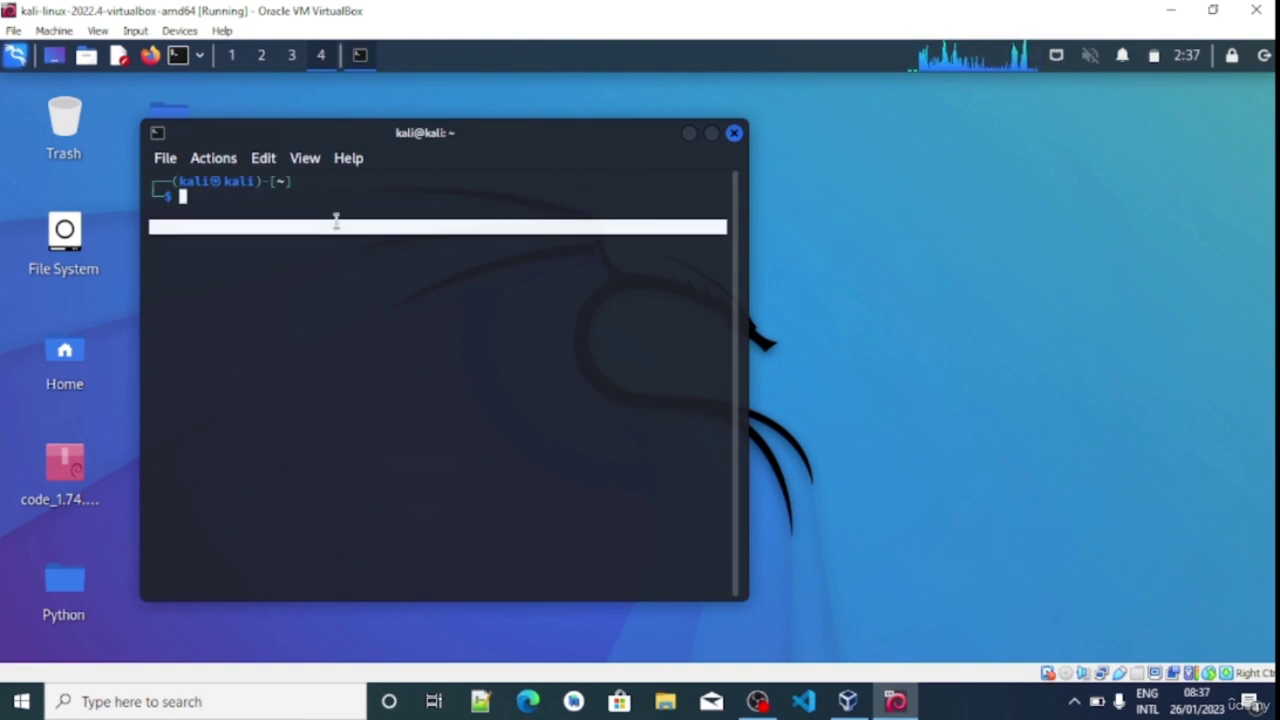
key(ctrl+shift+v)
key(ctrl+Left)
key(ctrl+Left)
key(ctrl+Left)
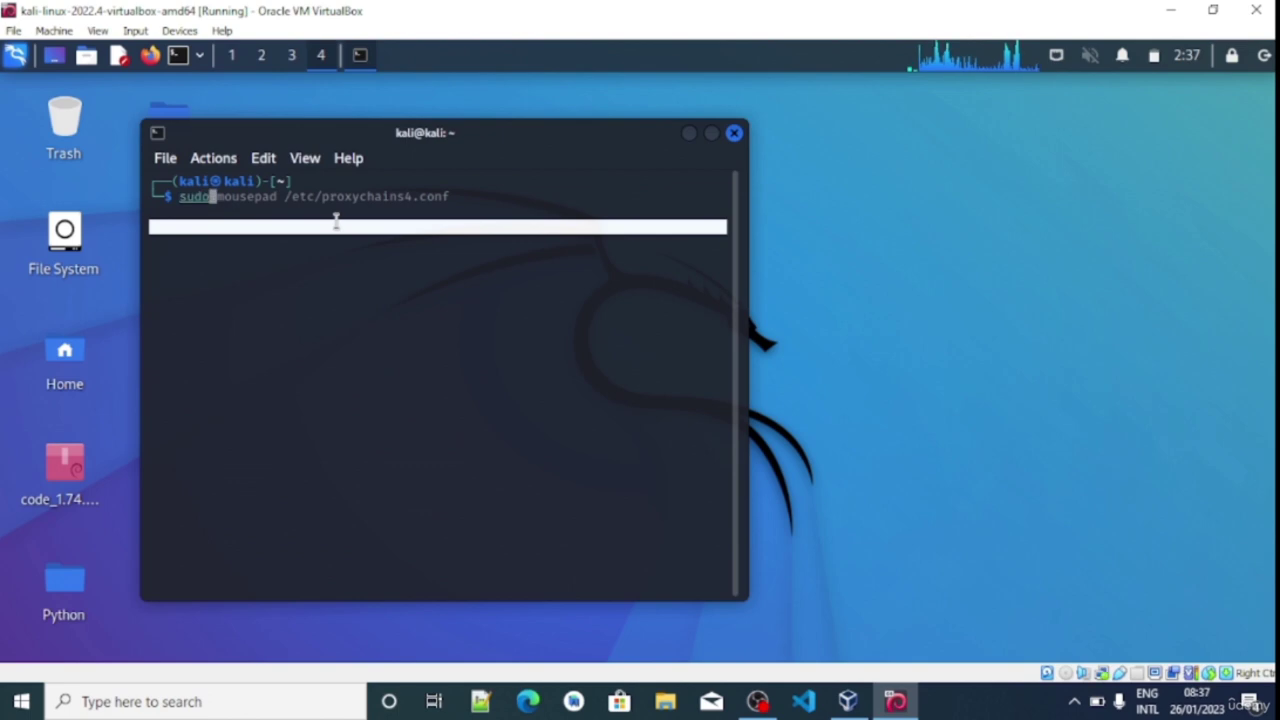
key(Up)
key(Right)
key(Right)
key(Right)
key(End)
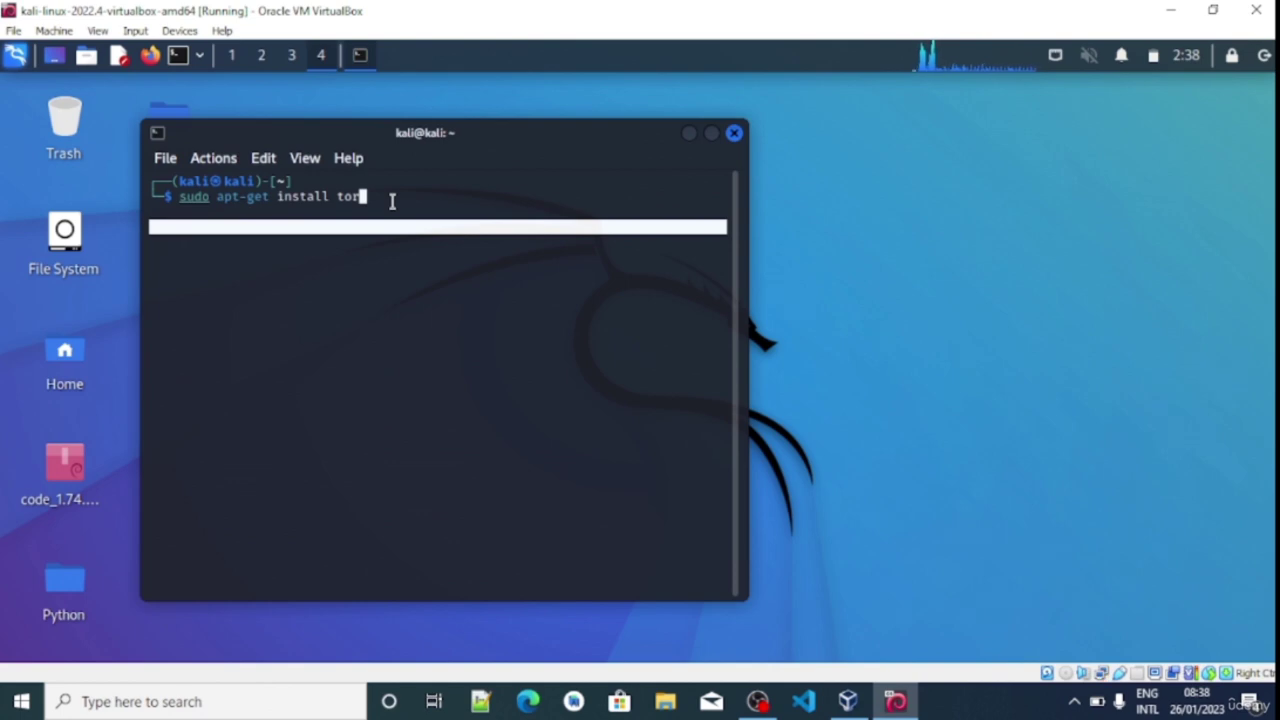
key(Return)
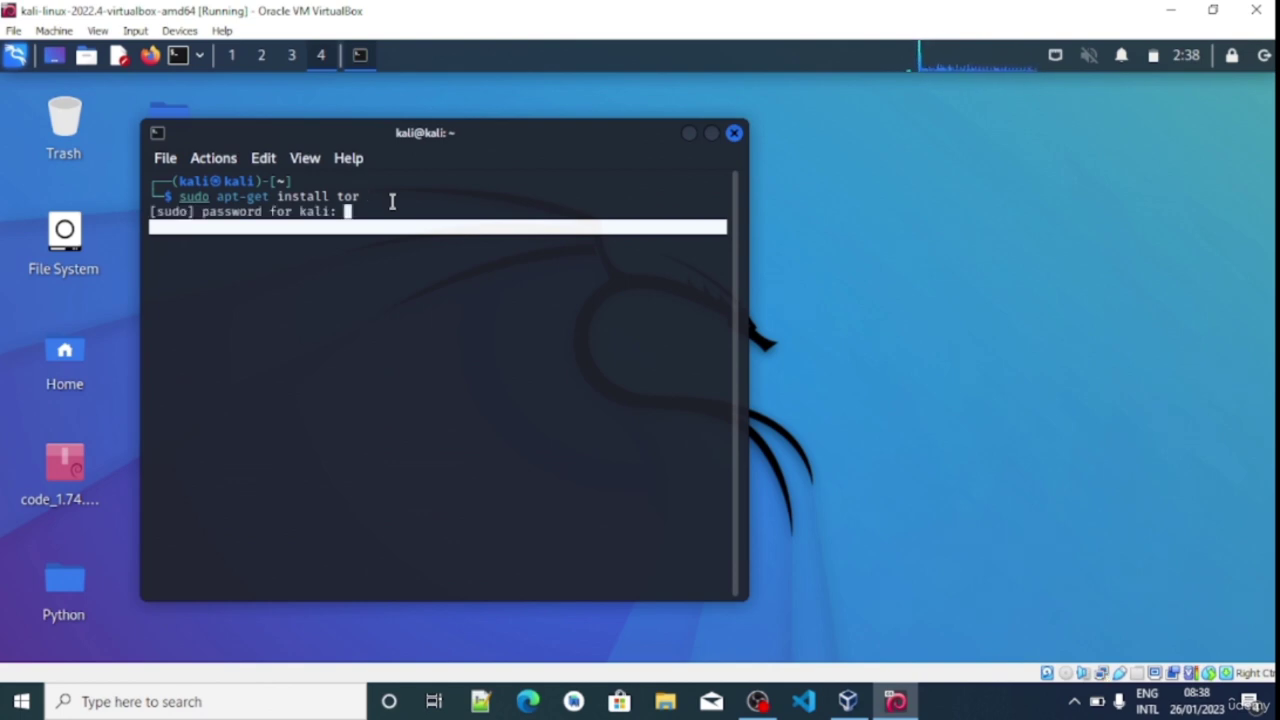
key(Return)
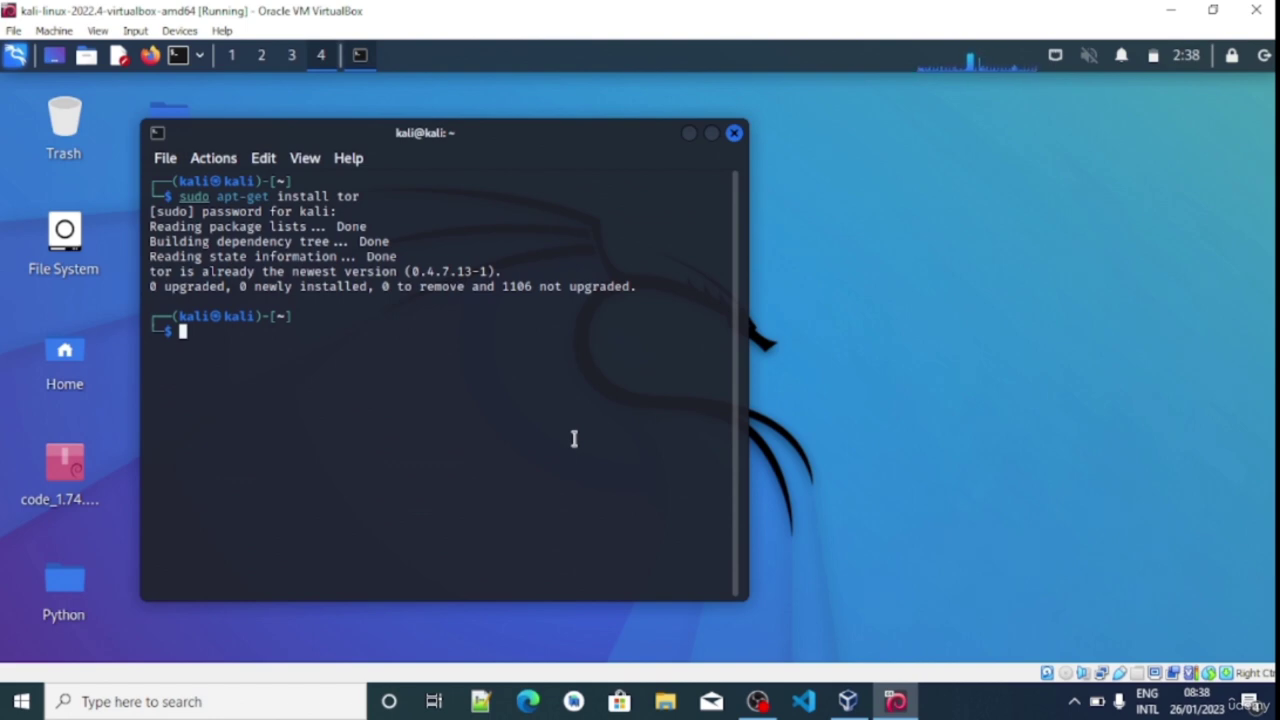
text(sudoe)
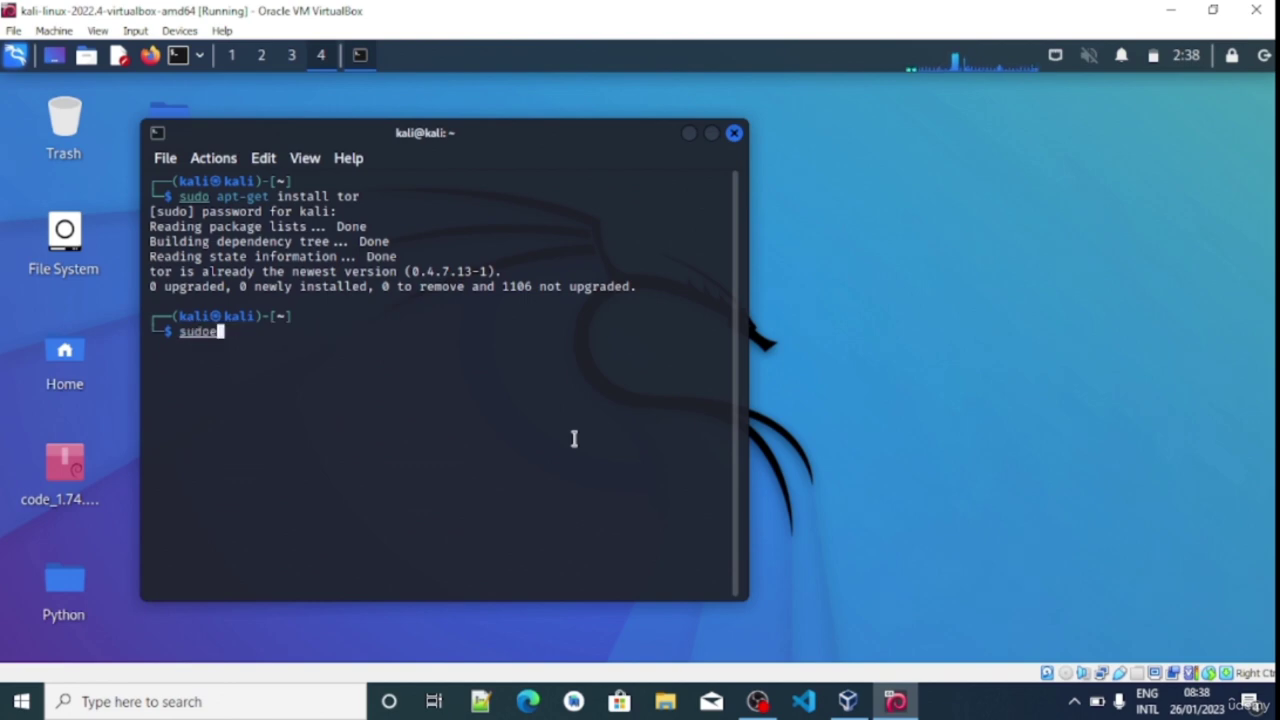
Run sudo mousepad /etc/proxychains4.conf and center the editor window on screen
key(BackSpace)
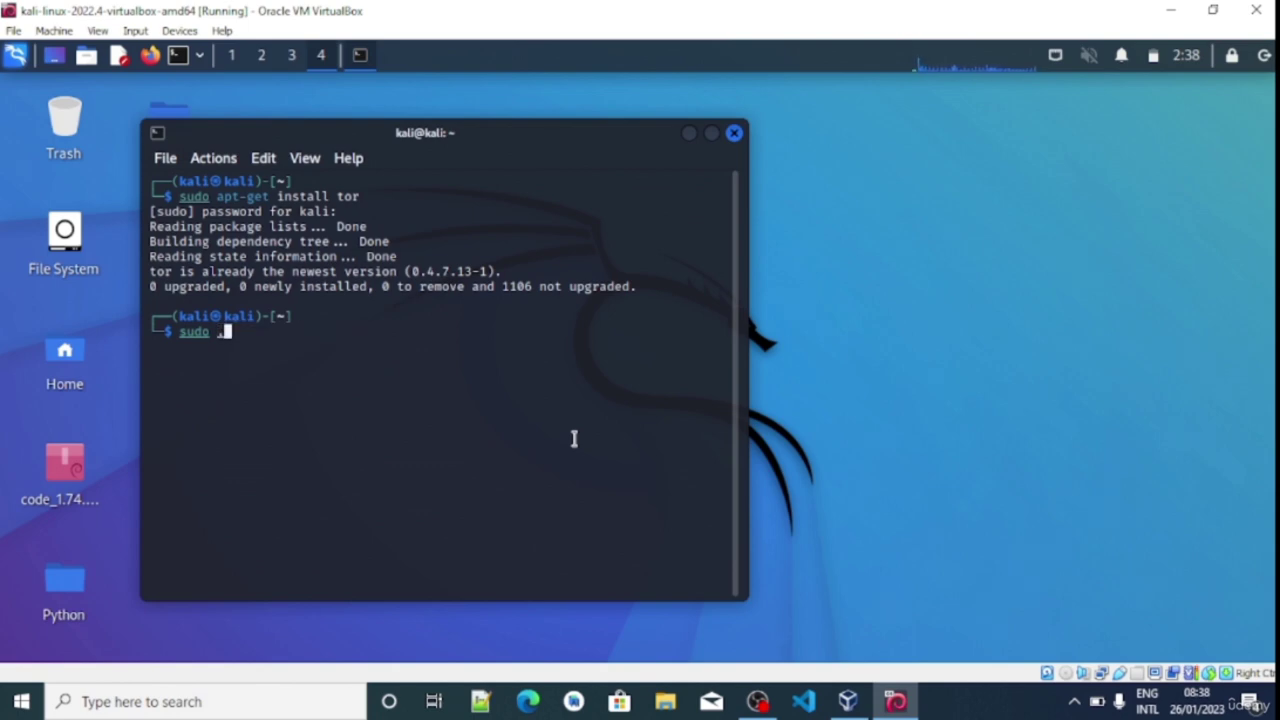
text(mouse)
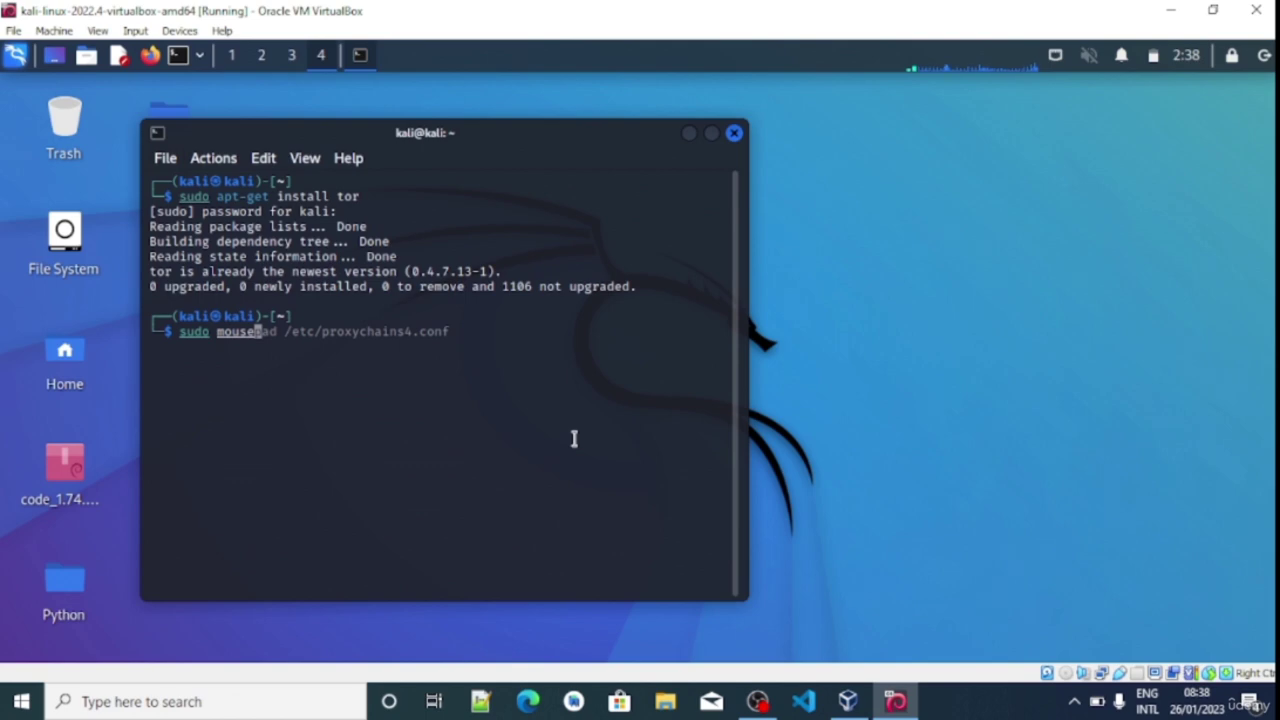
text(pad)
key(Escape)
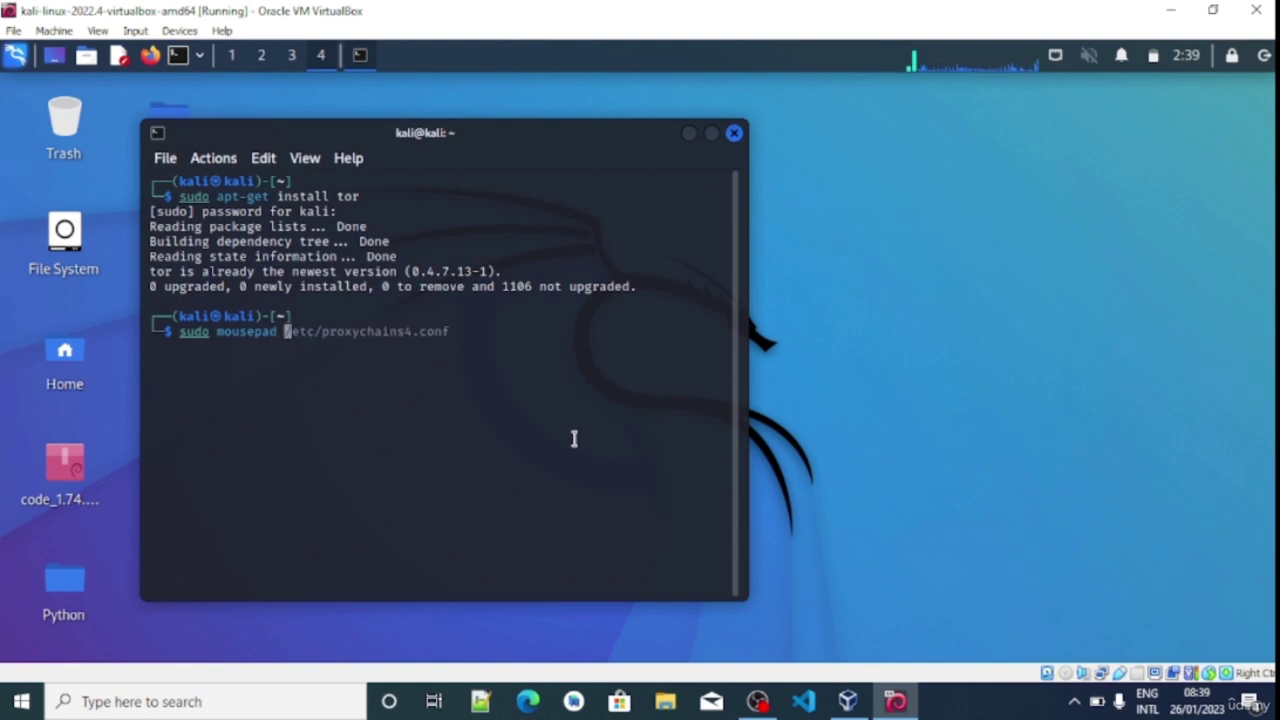
key(Escape)
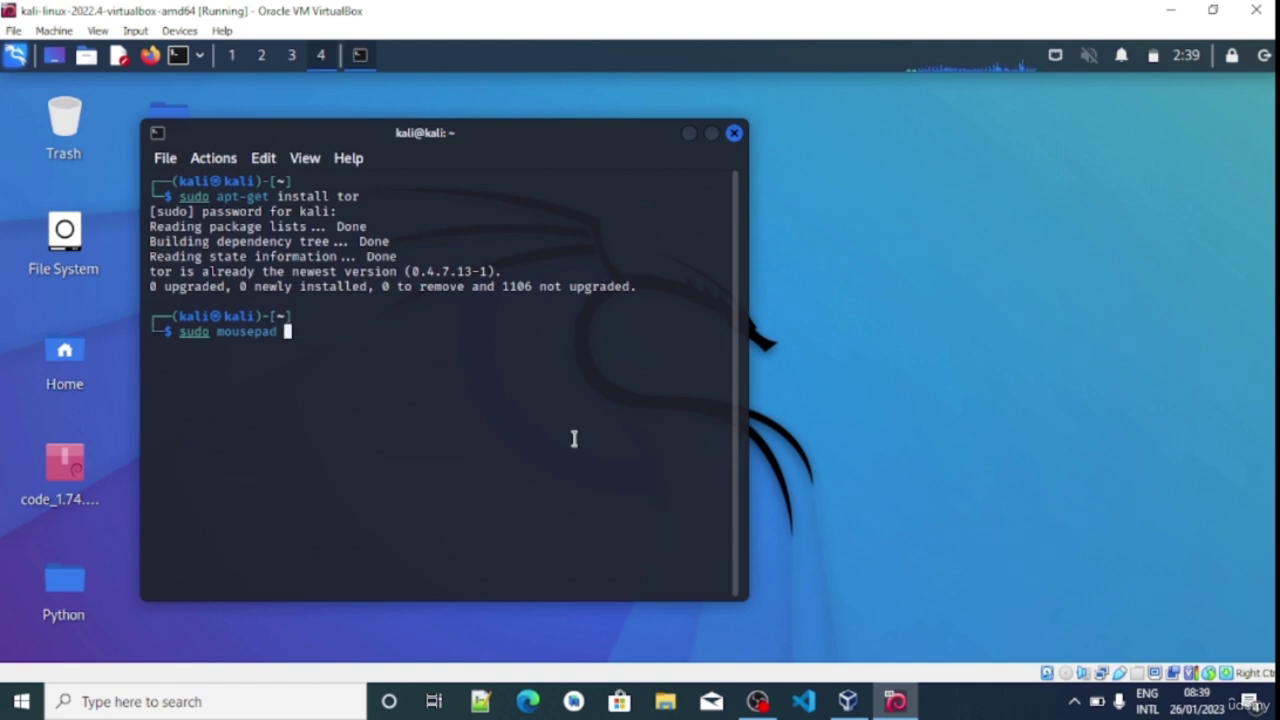
key(BackSpace)
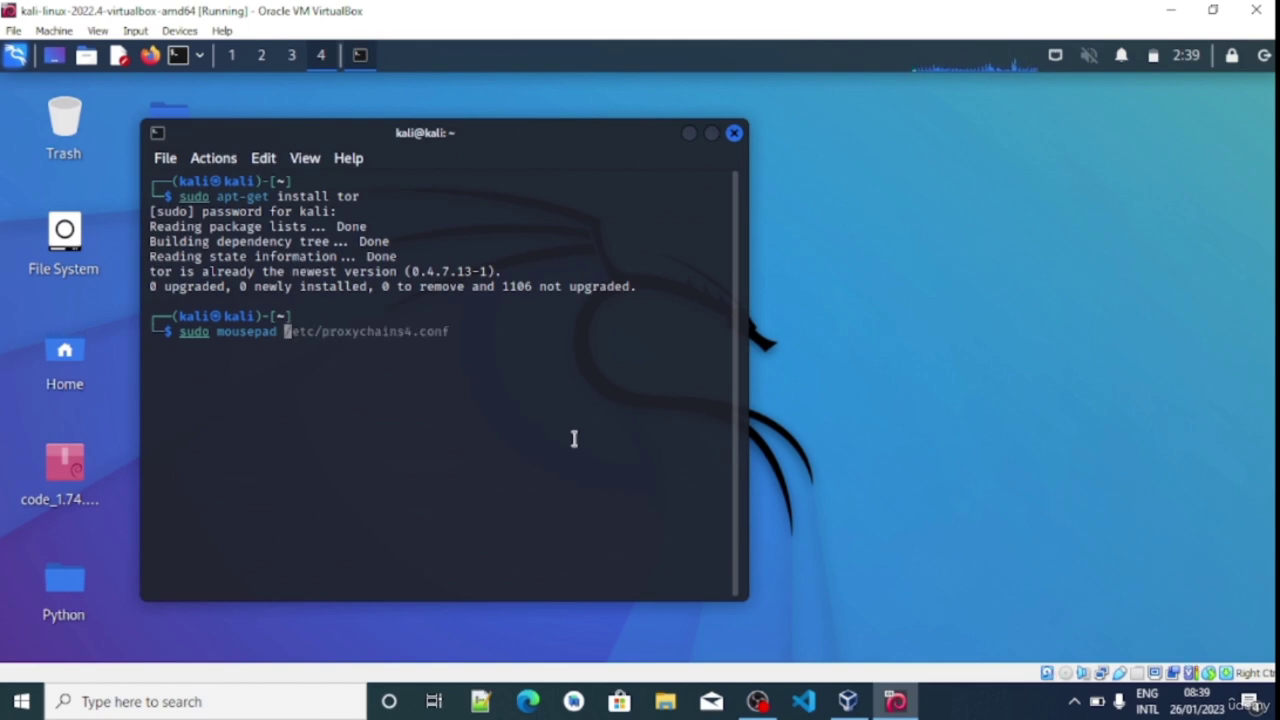
key(Right)
key(Return)
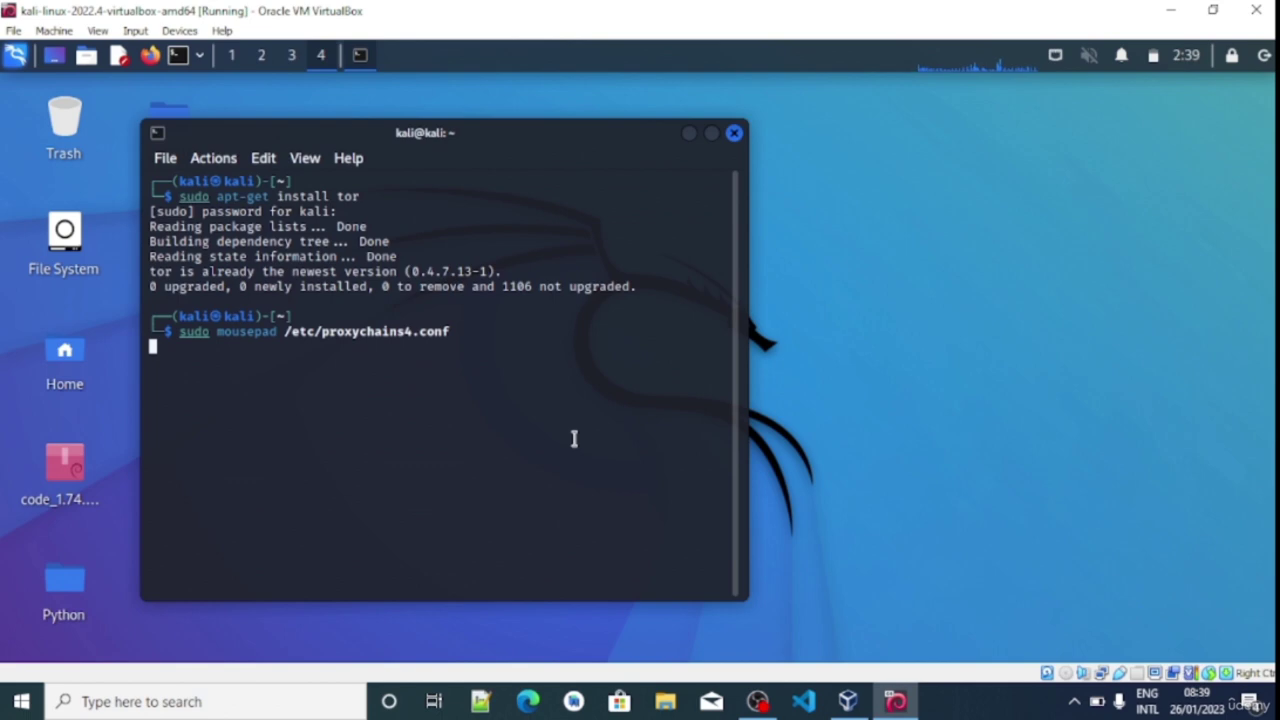
key(Return)
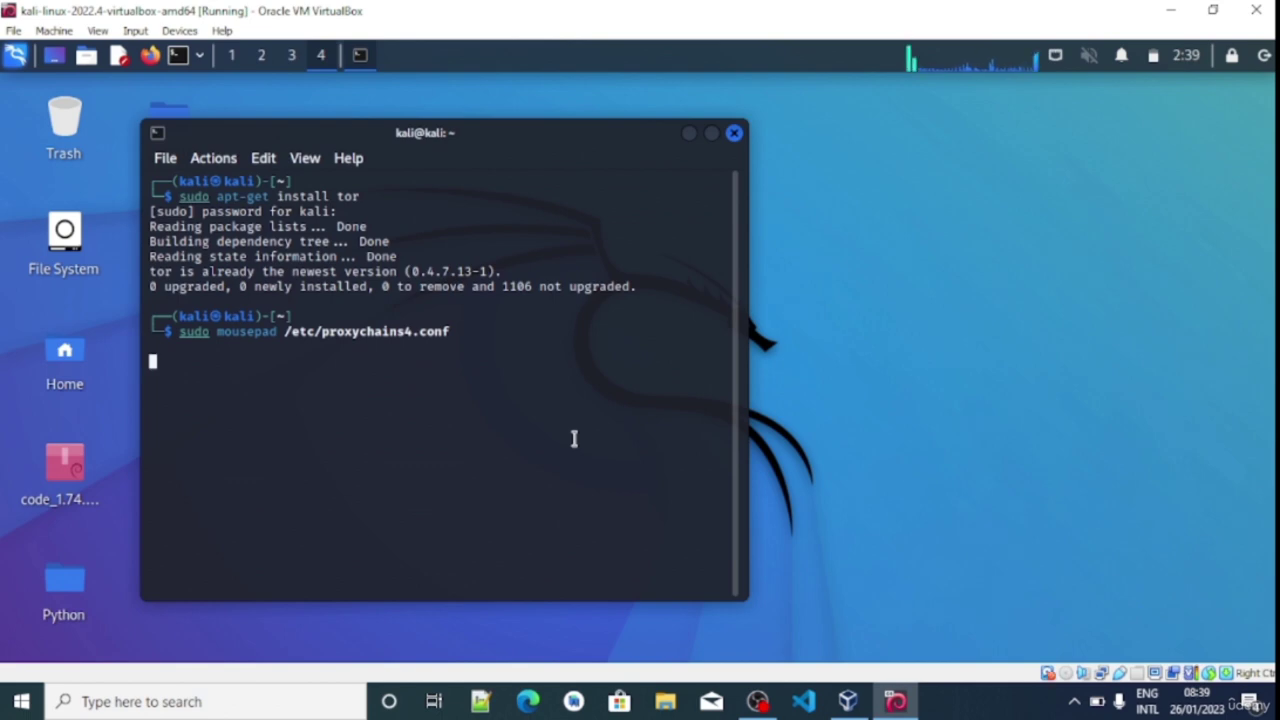
drag(1092, 195, 673, 157)
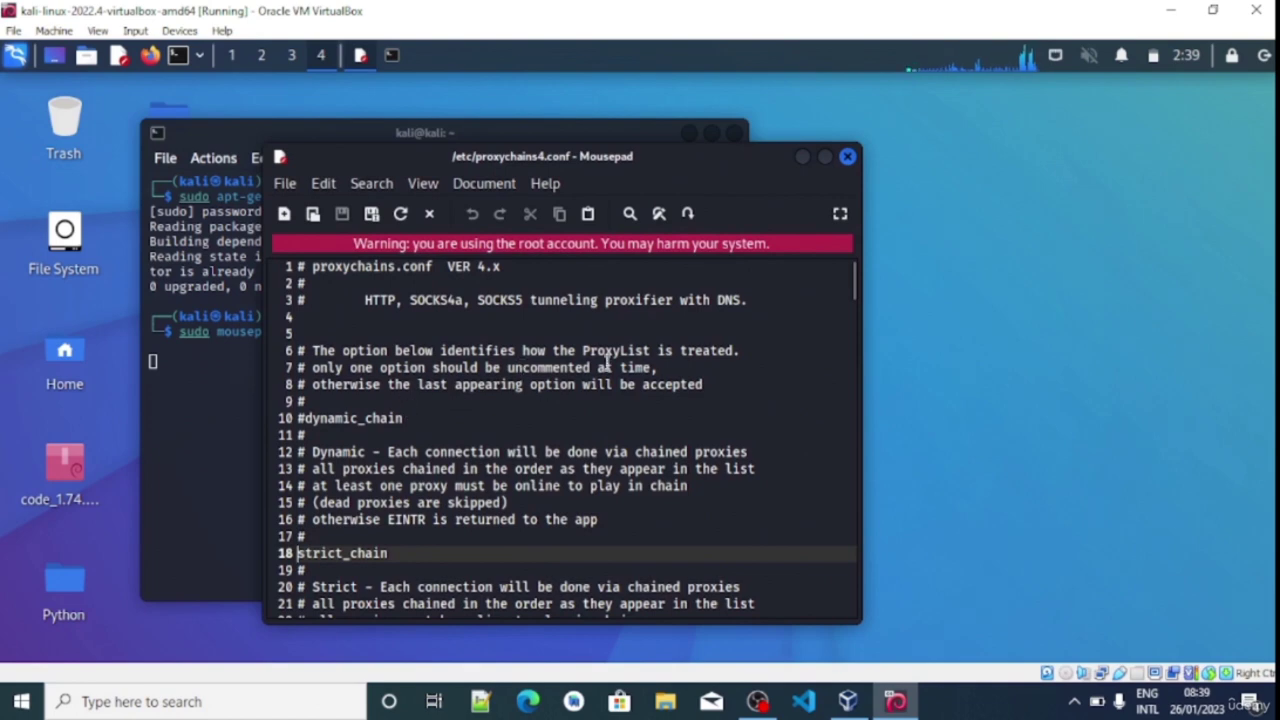
Comment out strict_chain on line 18 of proxychains4.conf as #strict_chain
drag(853, 290, 850, 276)
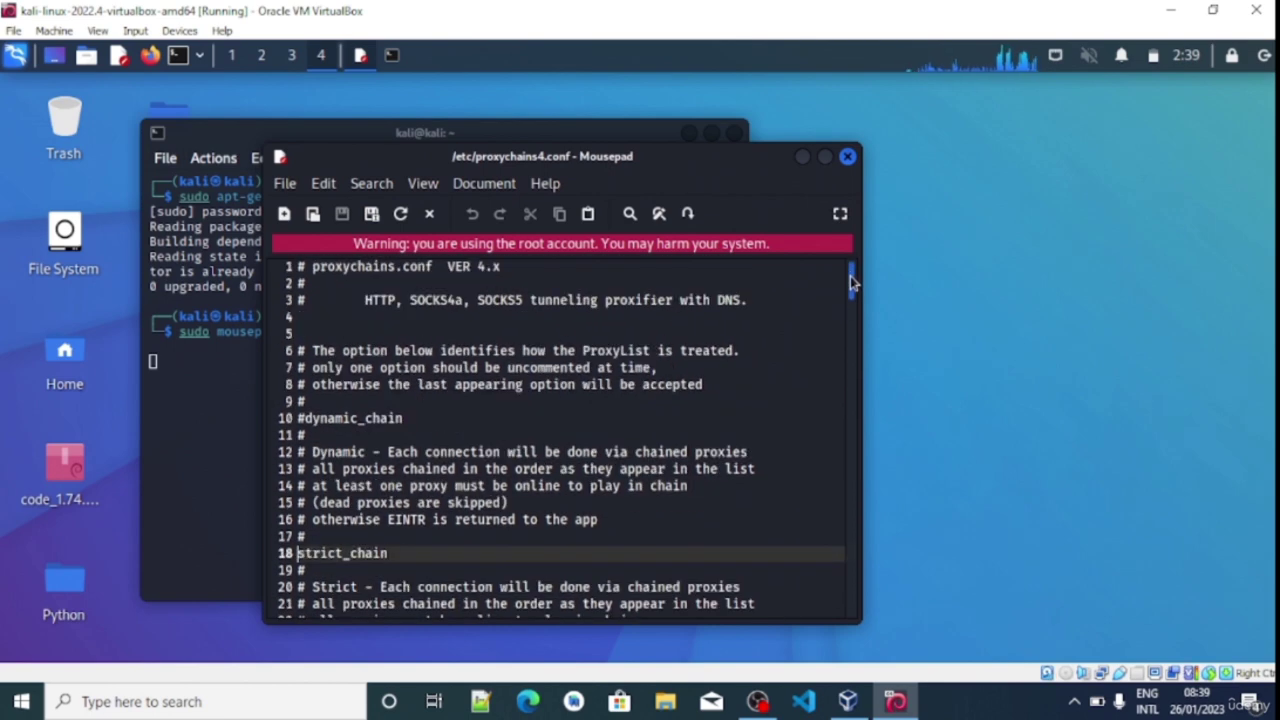
drag(849, 285, 834, 308)
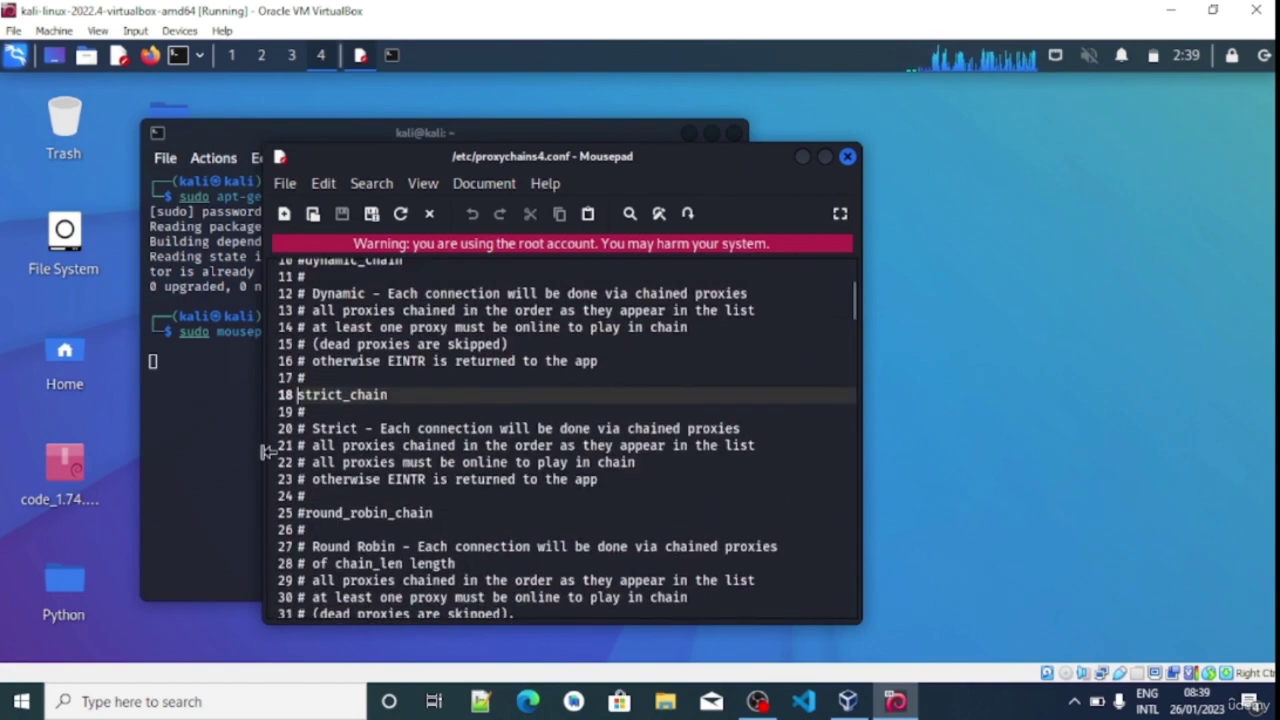
click(300, 395)
key(BackSpace)
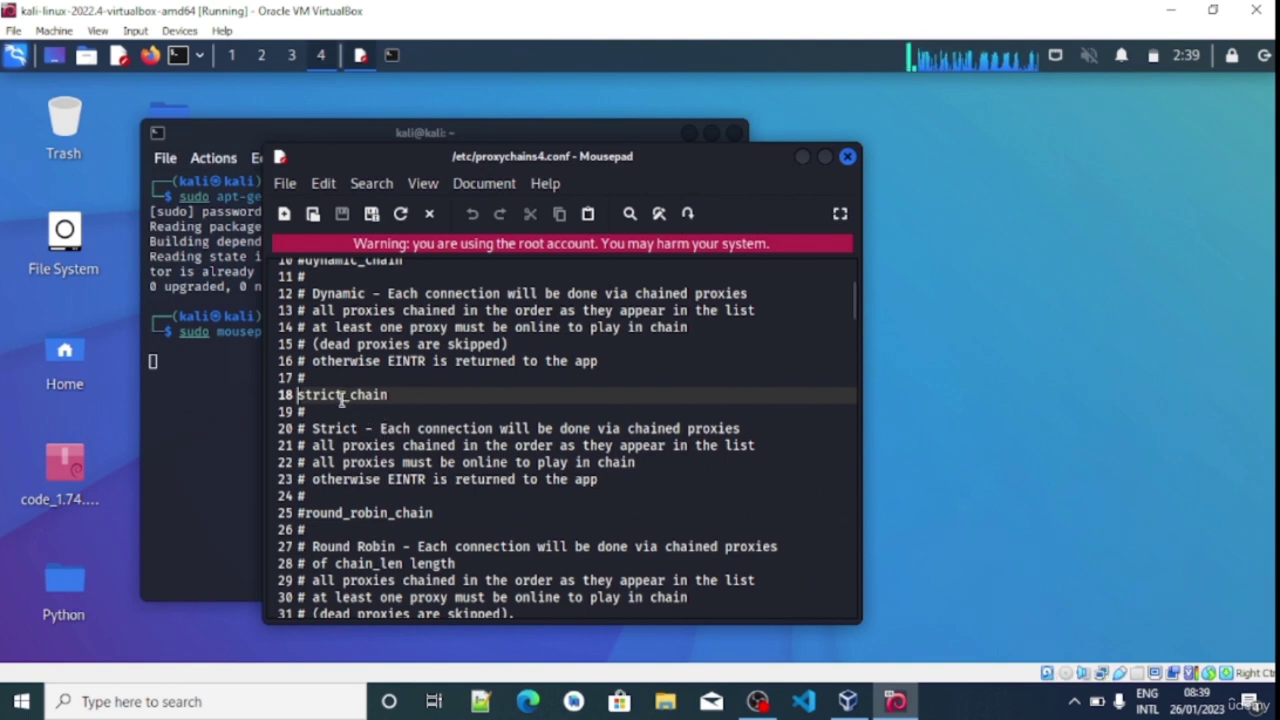
text(#)
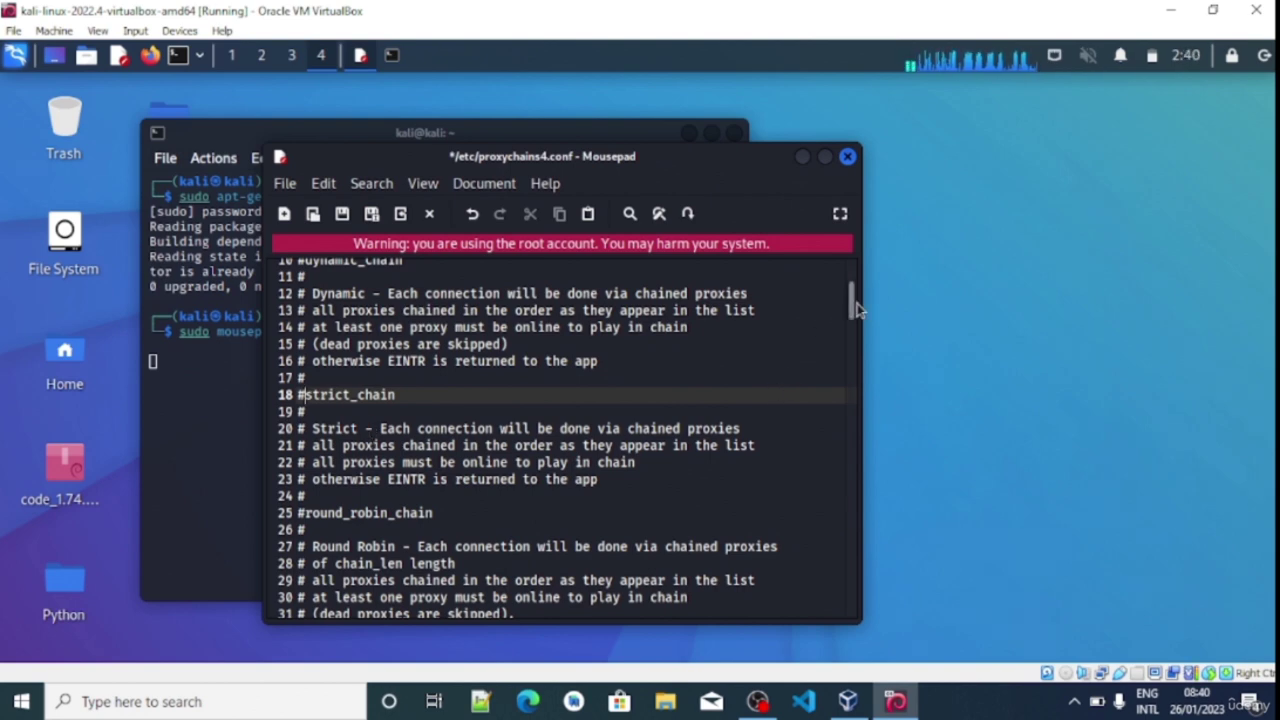
scroll(849, 289, up, 3)
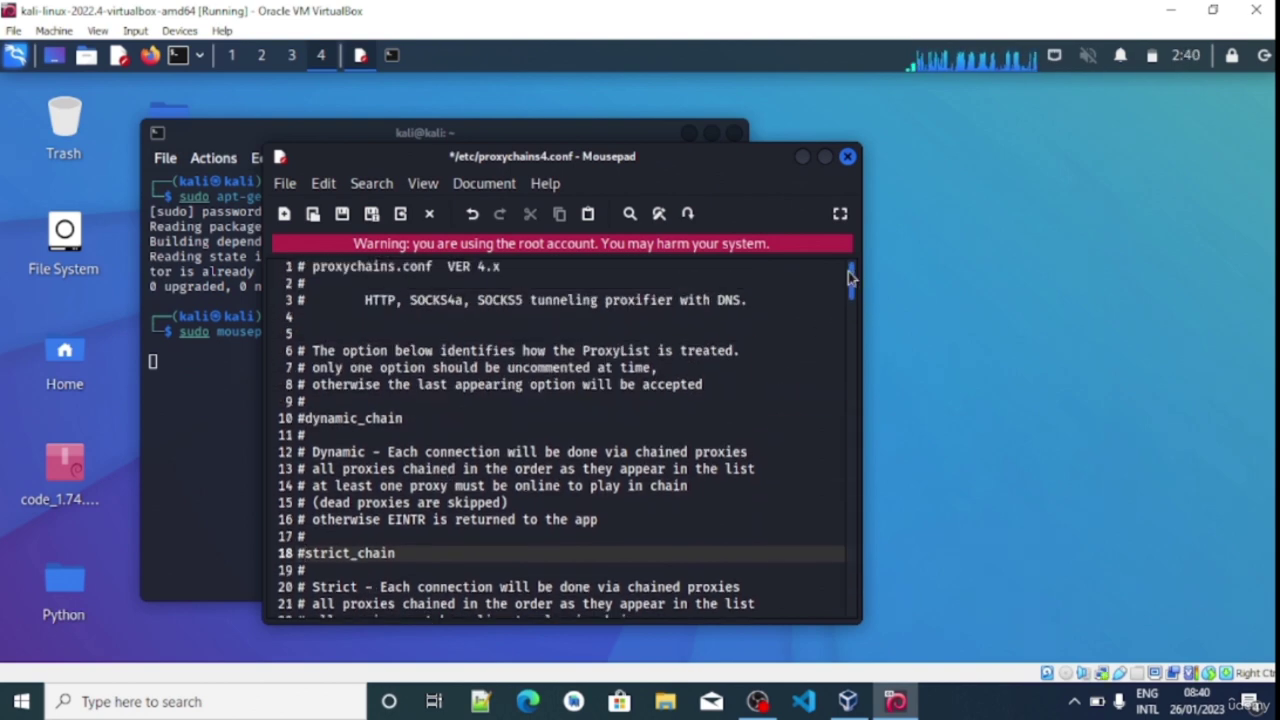
click(301, 418)
Uncomment dynamic_chain and review the ProxyList ending with socks4 127.0.0.1 9050
key(Delete)
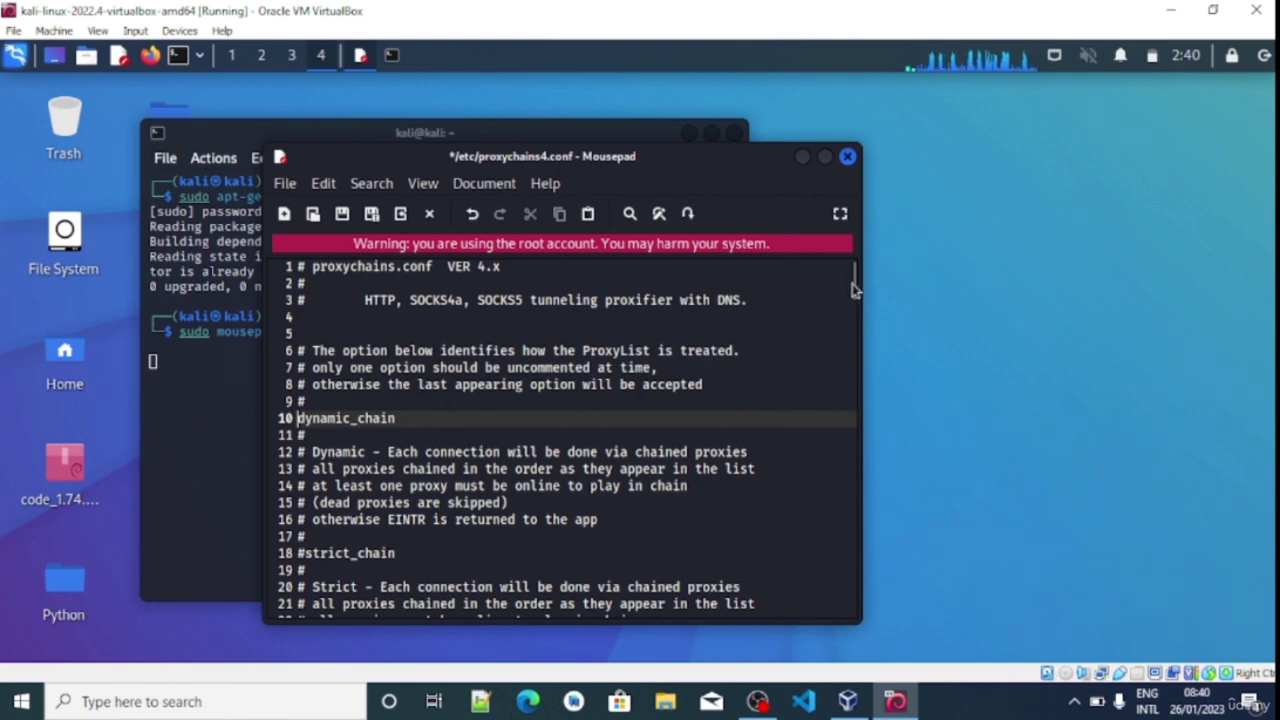
drag(851, 284, 840, 603)
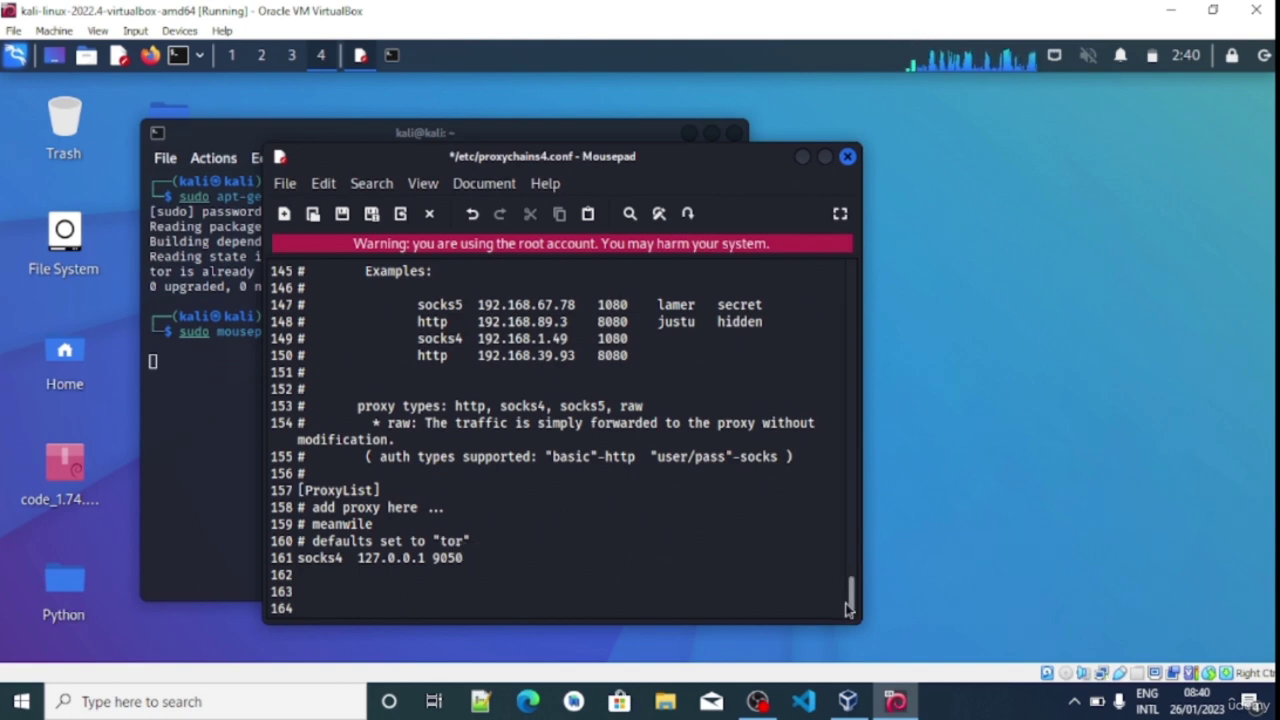
drag(848, 605, 855, 585)
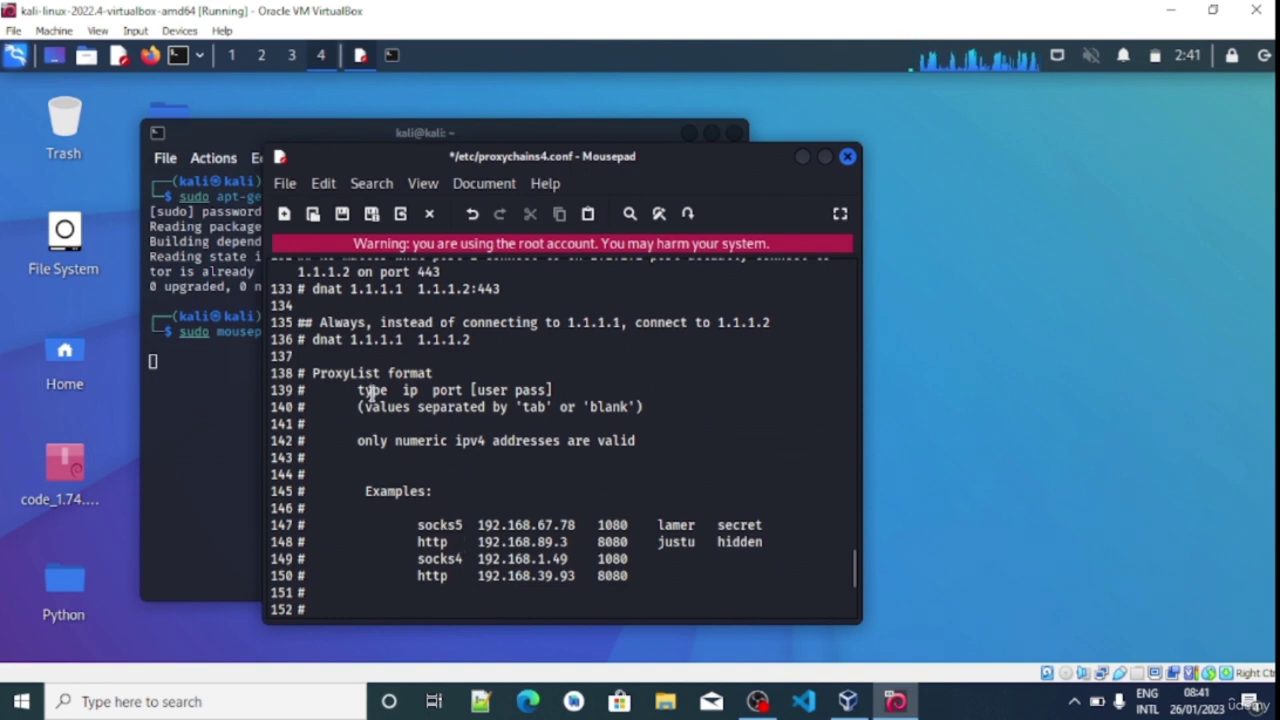
double_click(428, 524)
click(366, 390)
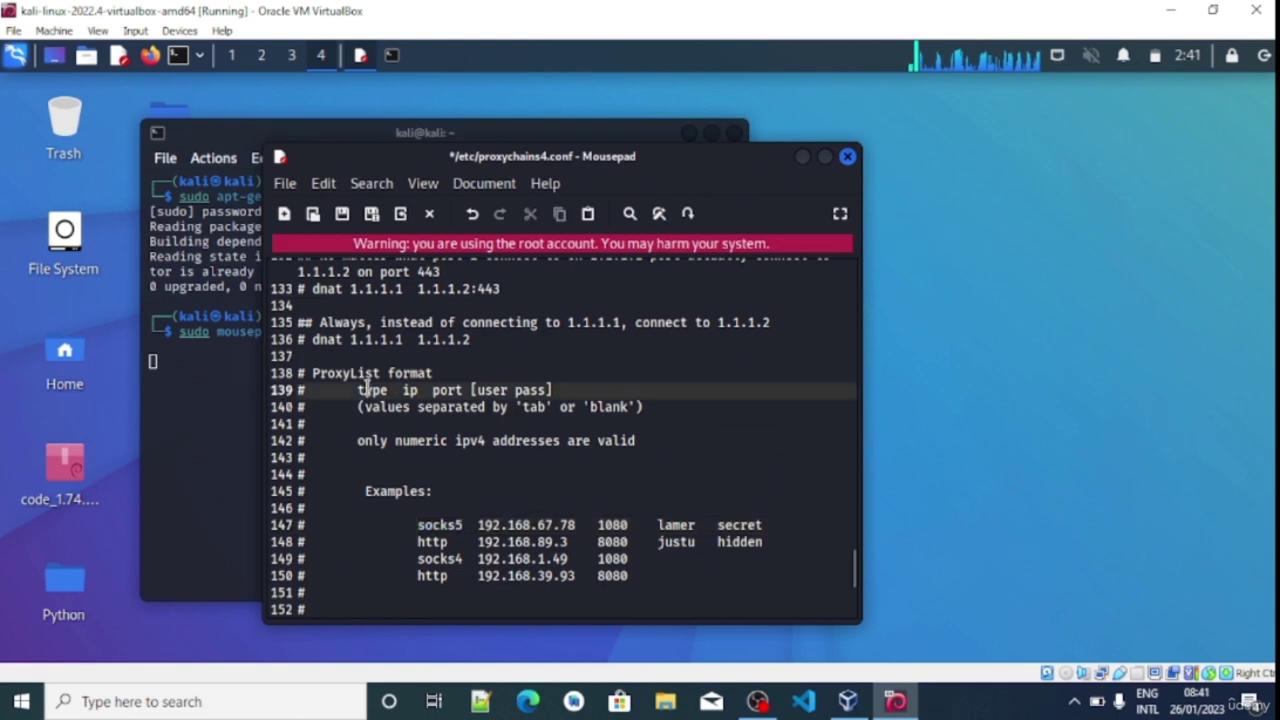
drag(481, 524, 566, 520)
click(515, 524)
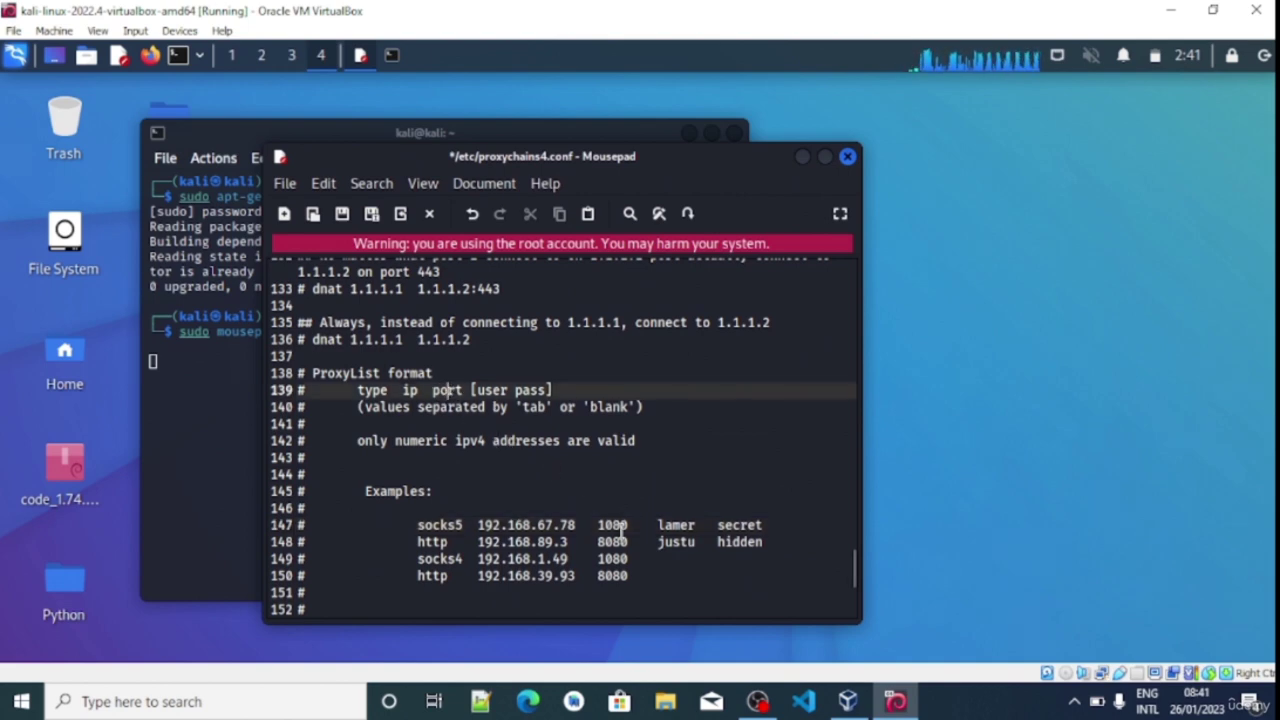
drag(598, 524, 631, 524)
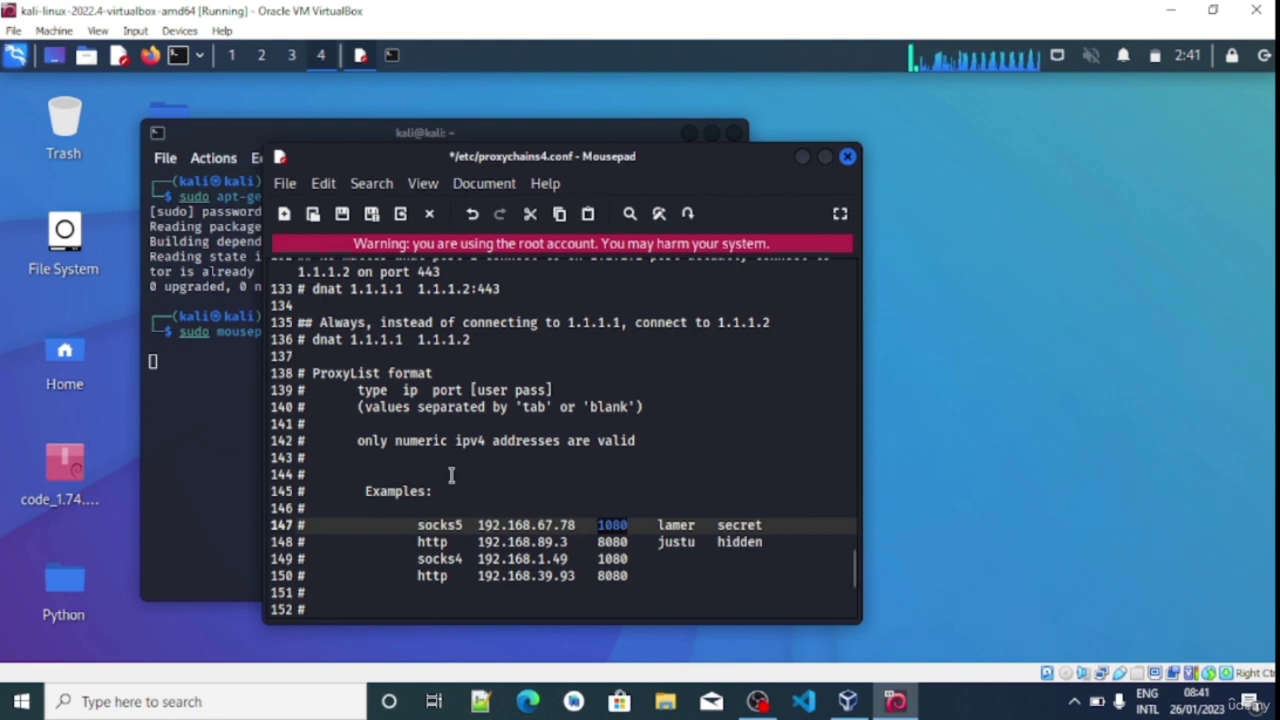
drag(657, 524, 697, 526)
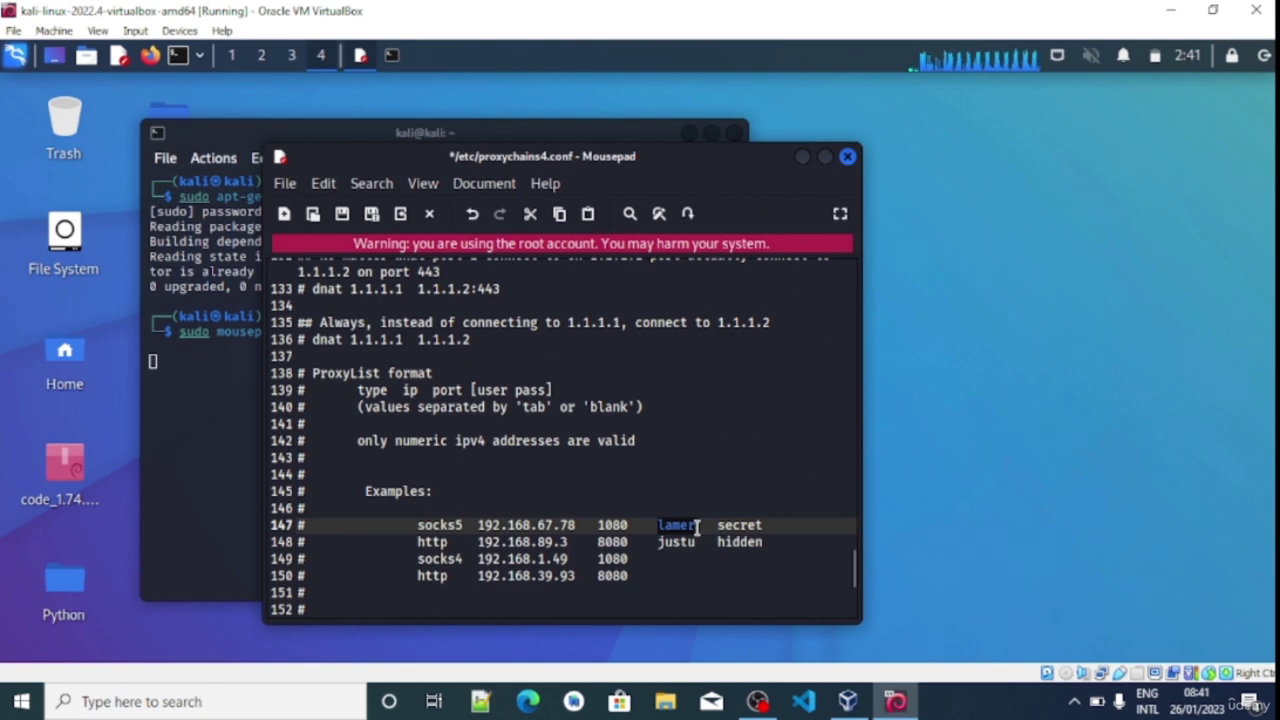
drag(717, 526, 755, 526)
click(698, 524)
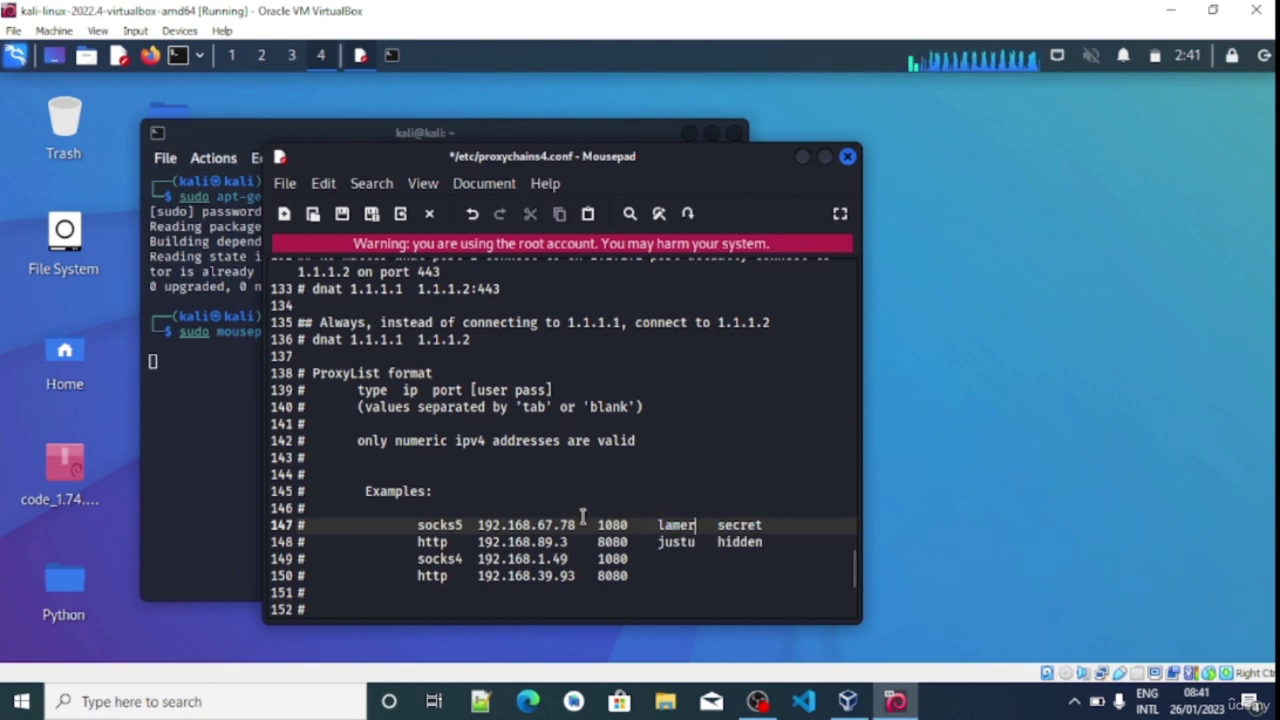
click(475, 525)
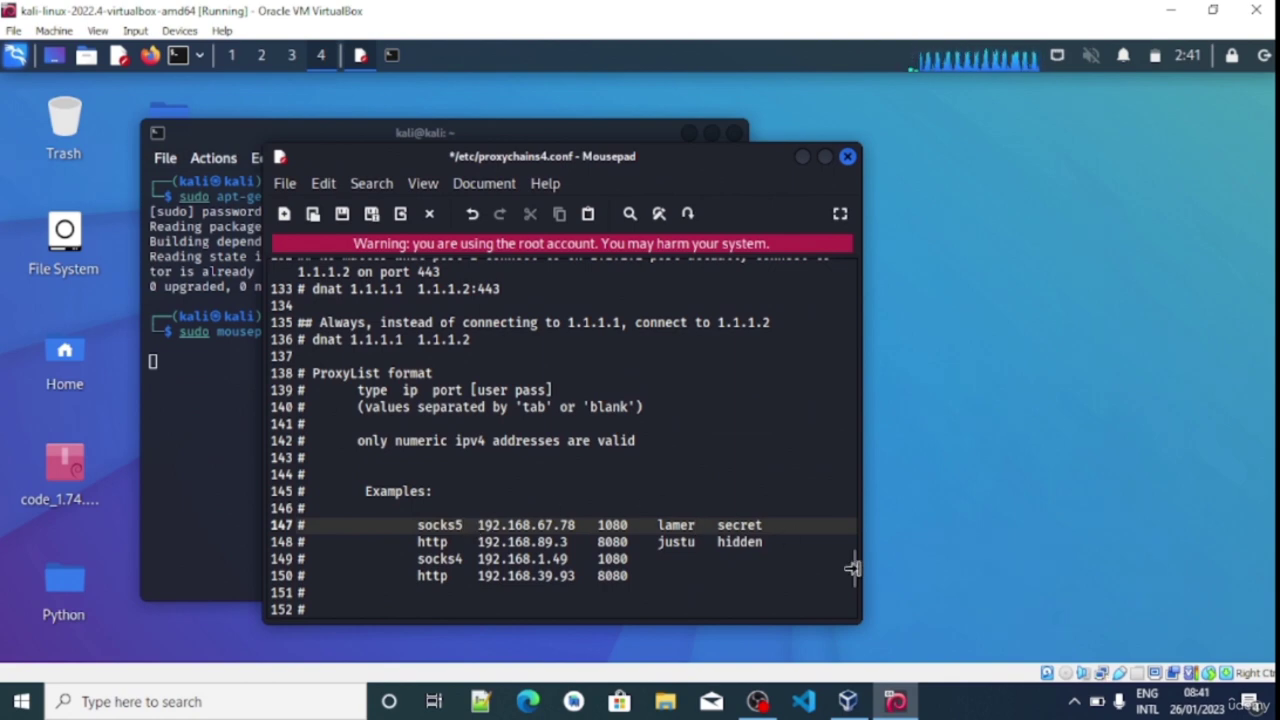
scroll(853, 570, down, 4)
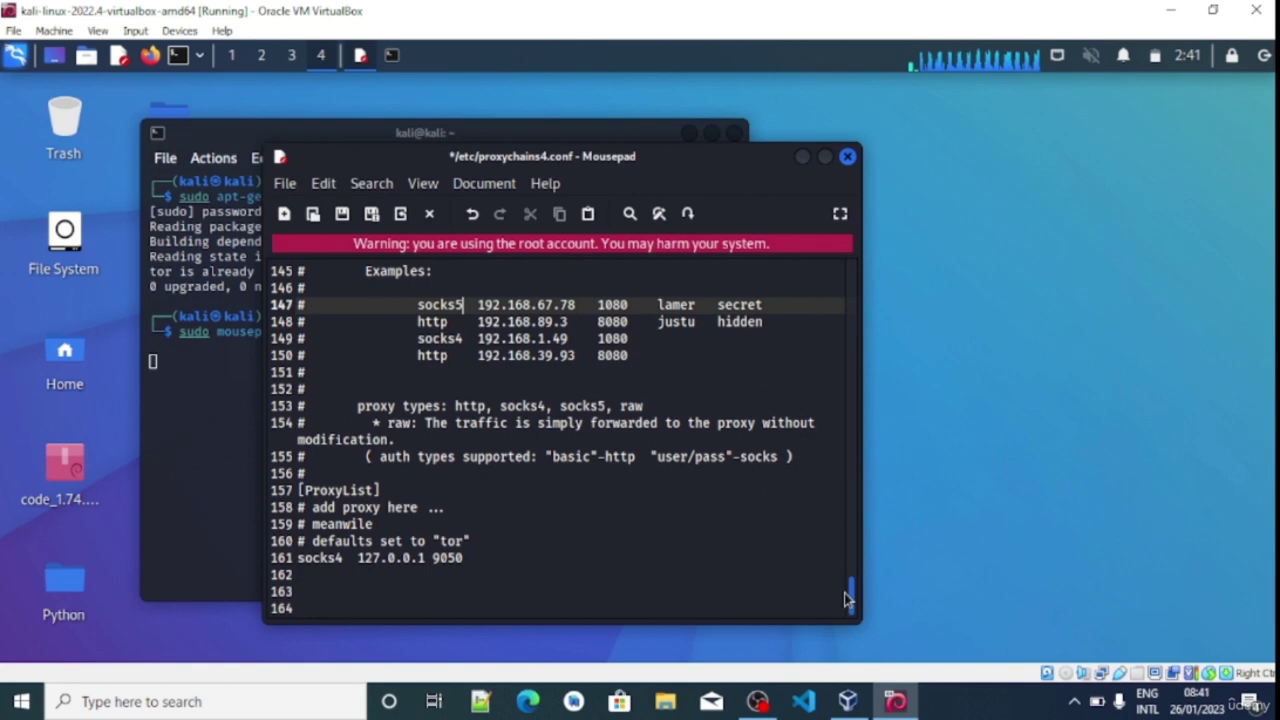
drag(297, 560, 335, 560)
Duplicate the socks4 127.0.0.1 9050 Tor line onto a new line 162
key(BackSpace)
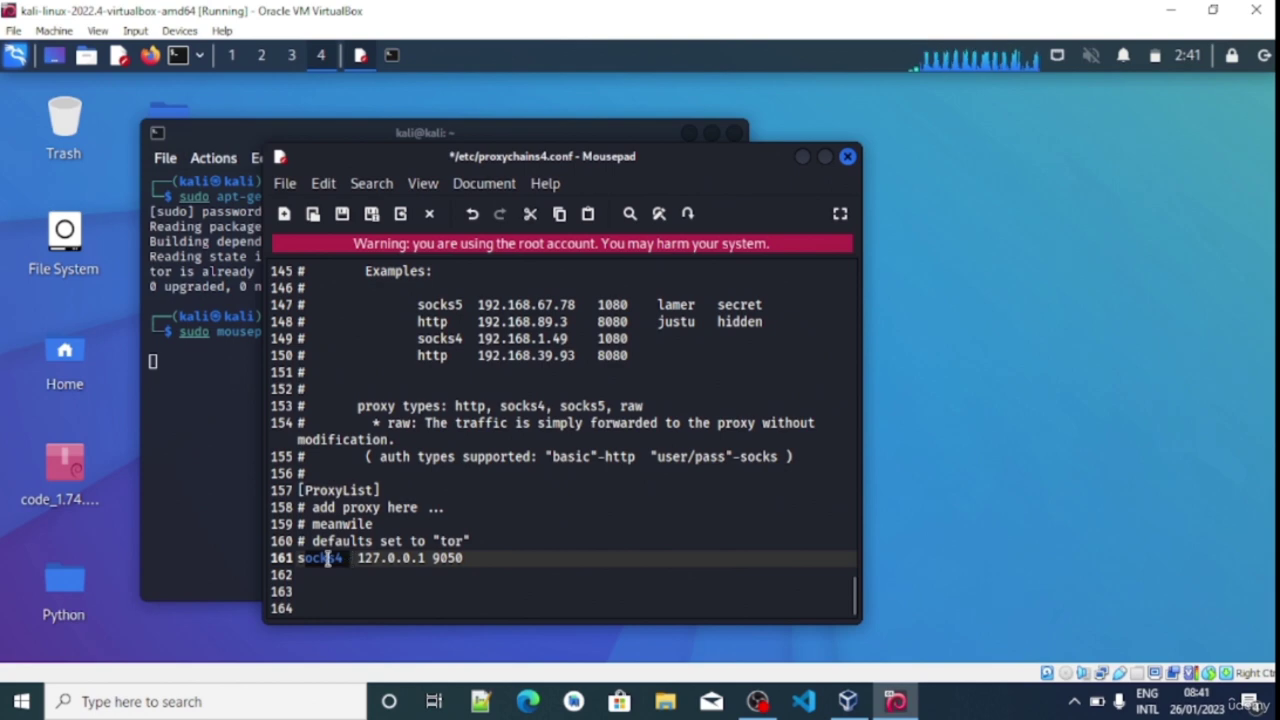
text(socks)
drag(361, 558, 300, 558)
key(ctrl+c)
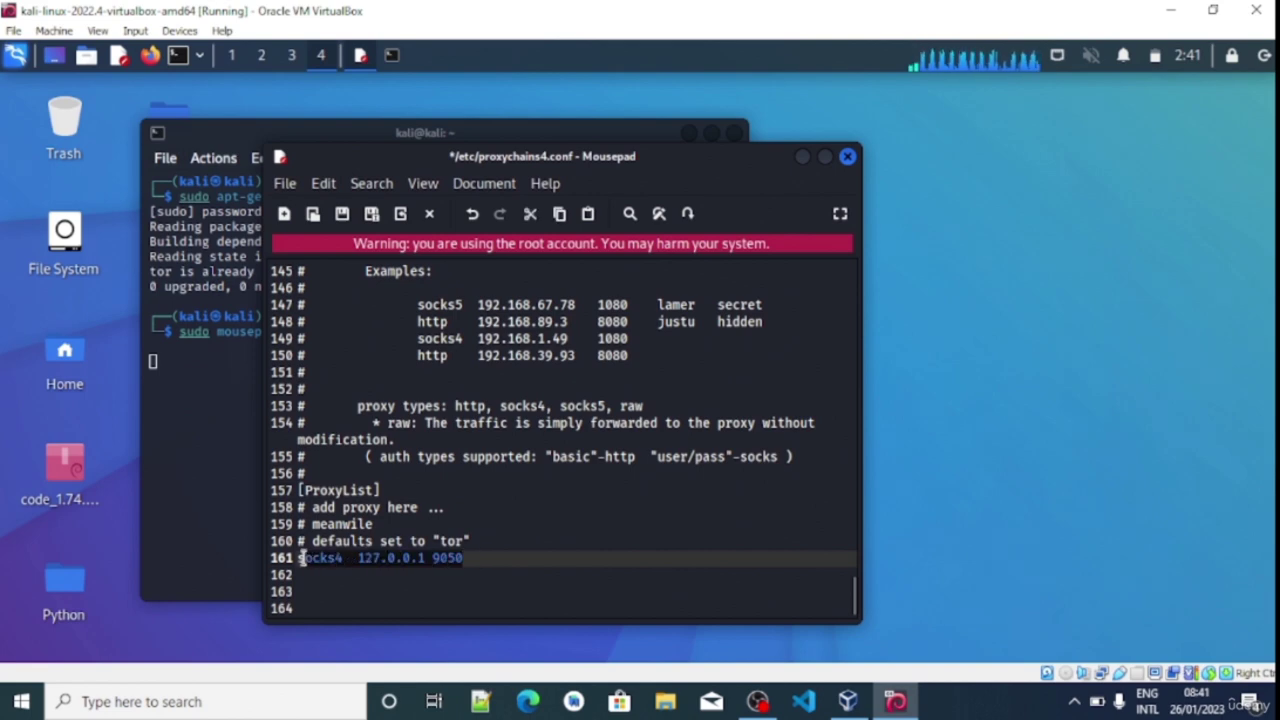
right_click(326, 558)
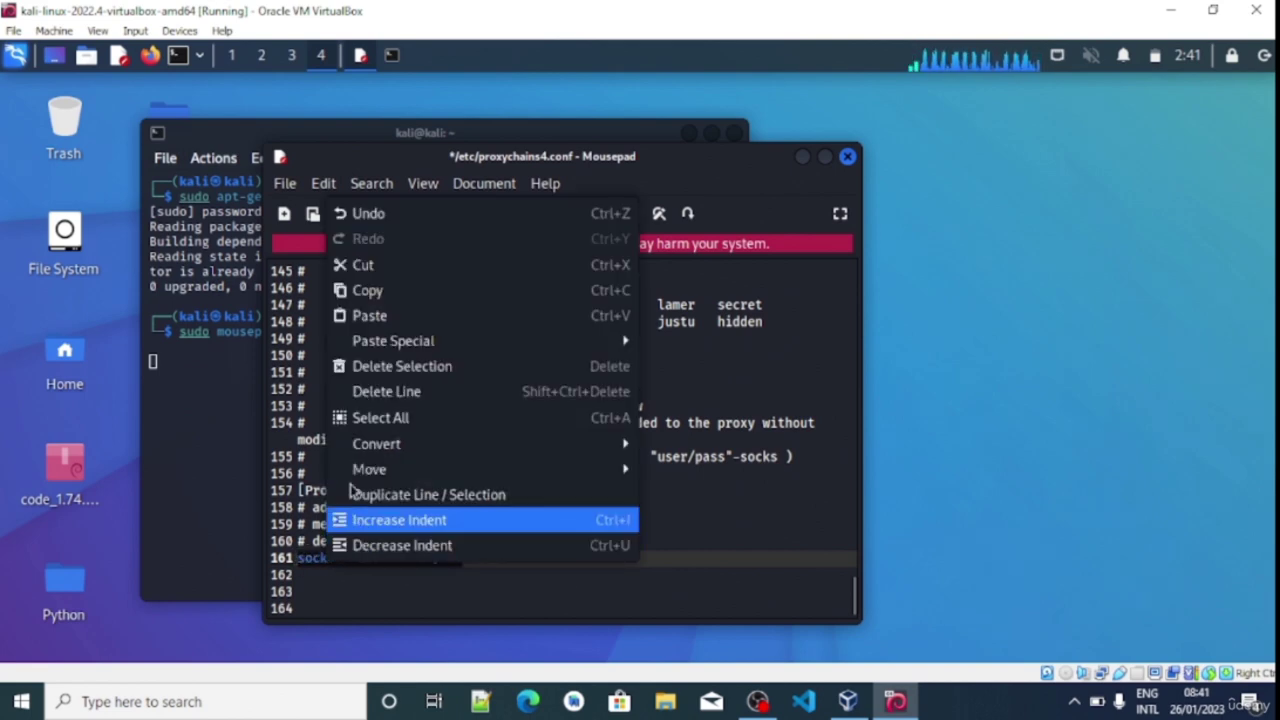
click(356, 290)
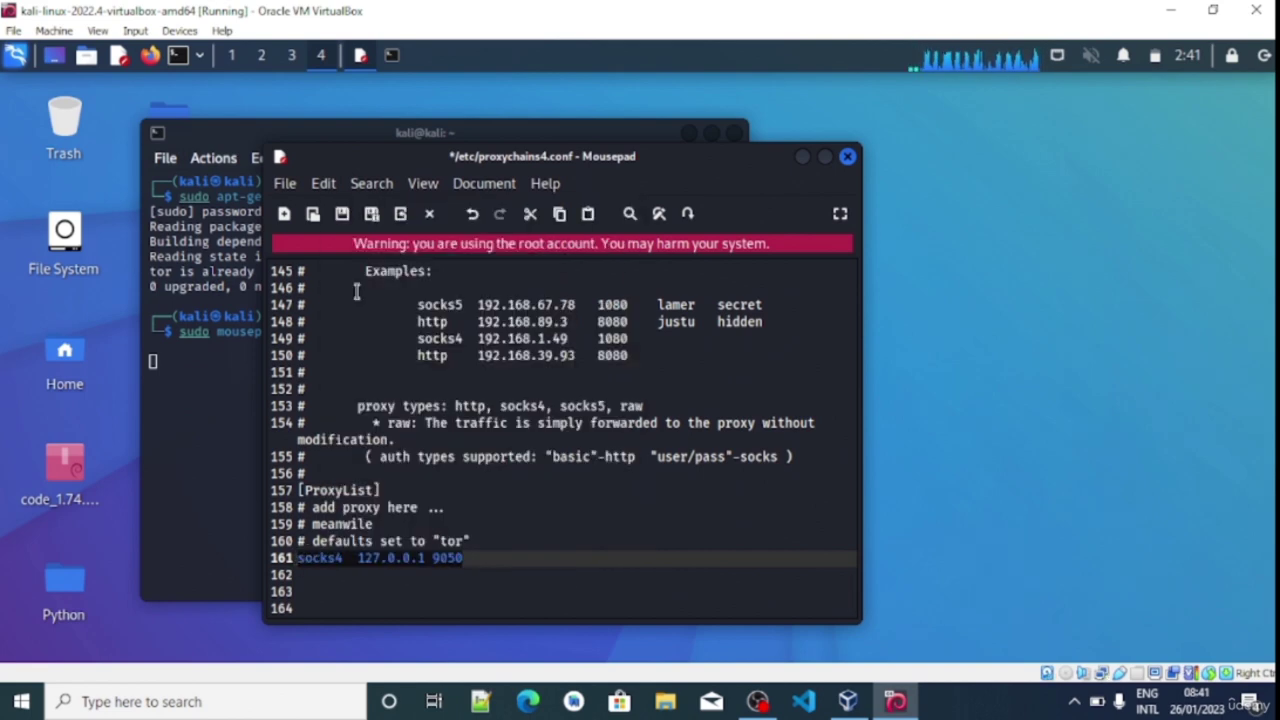
click(494, 558)
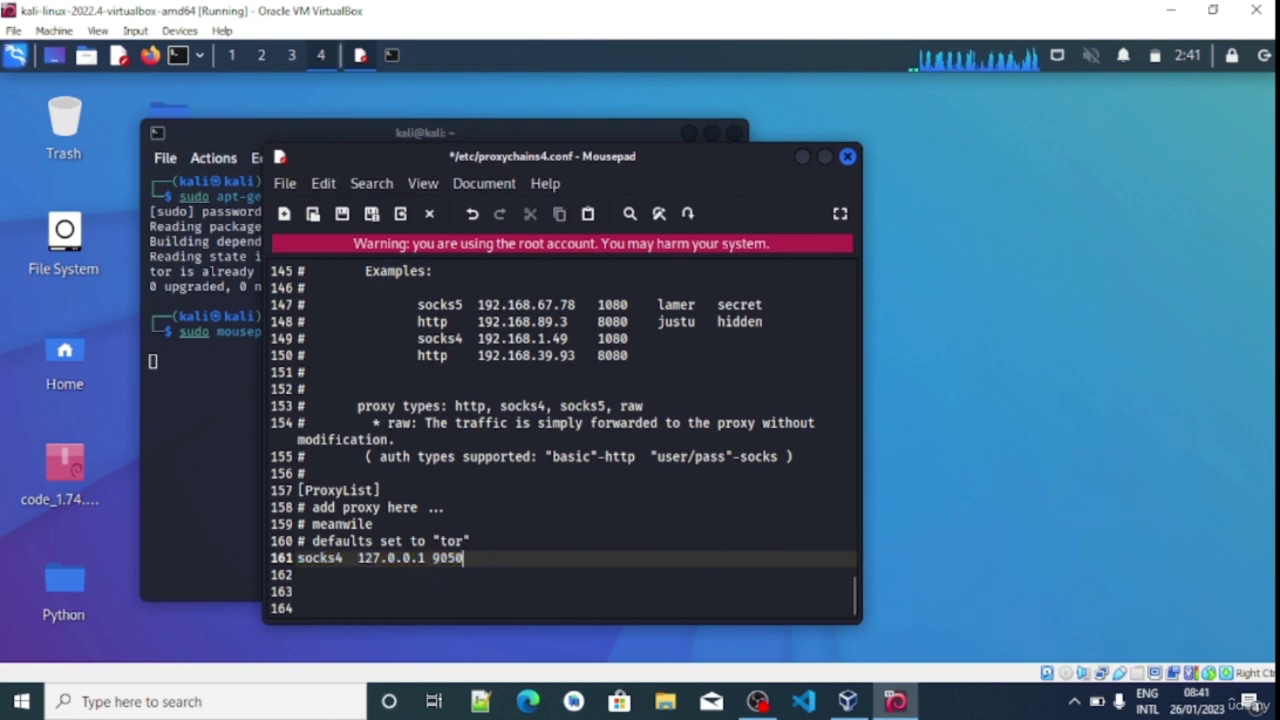
key(Return)
key(ctrl+v)
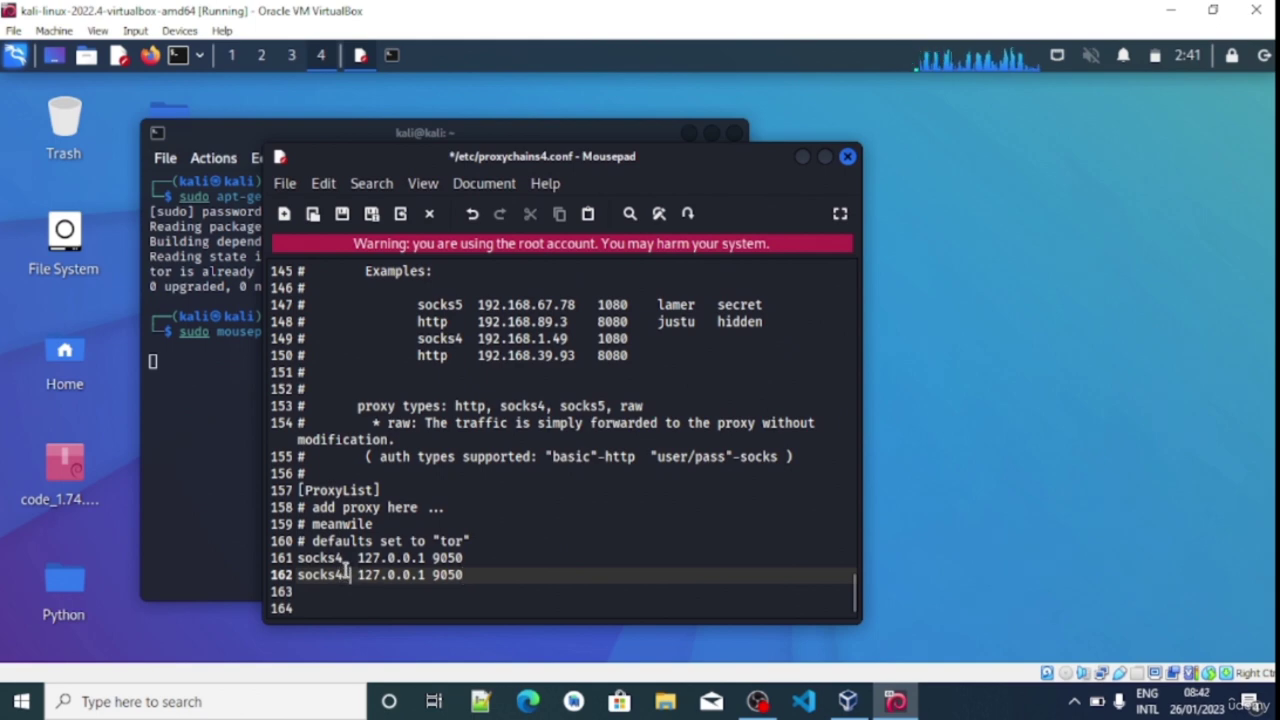
Change the duplicated entry to socks5 127.0.0.1 9050, checking it against the line-147 example
key(BackSpace)
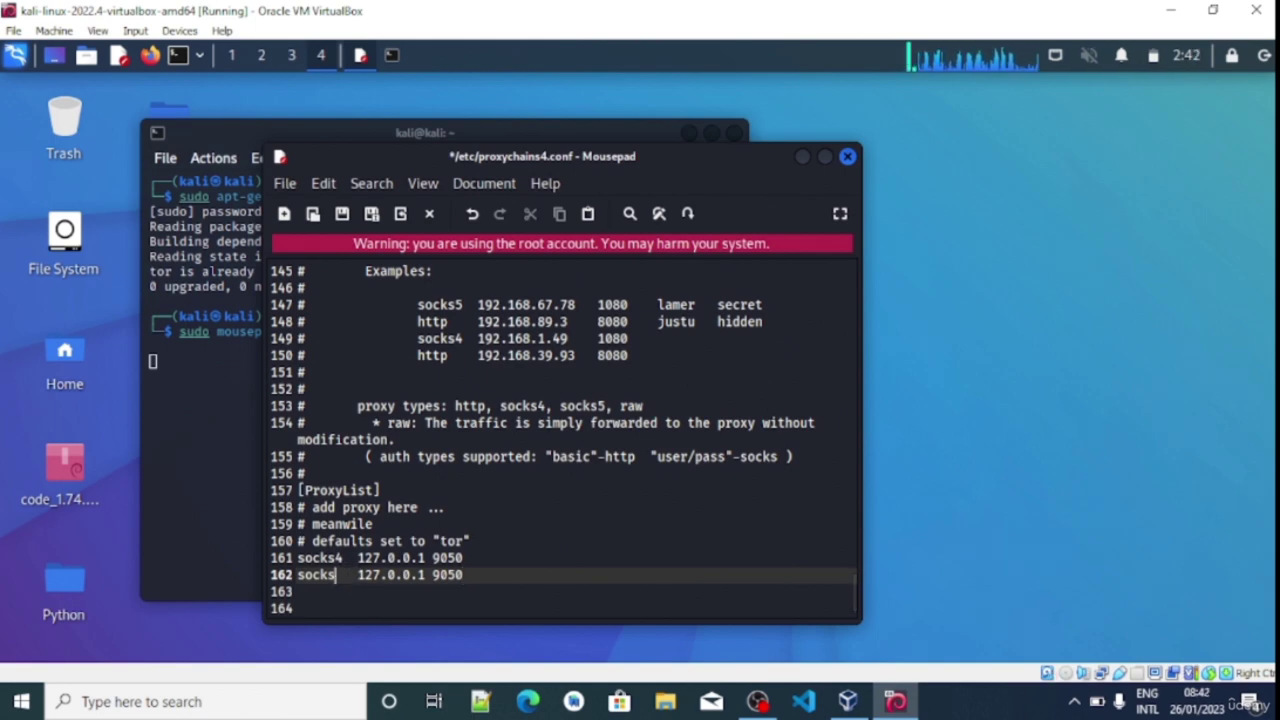
text(5)
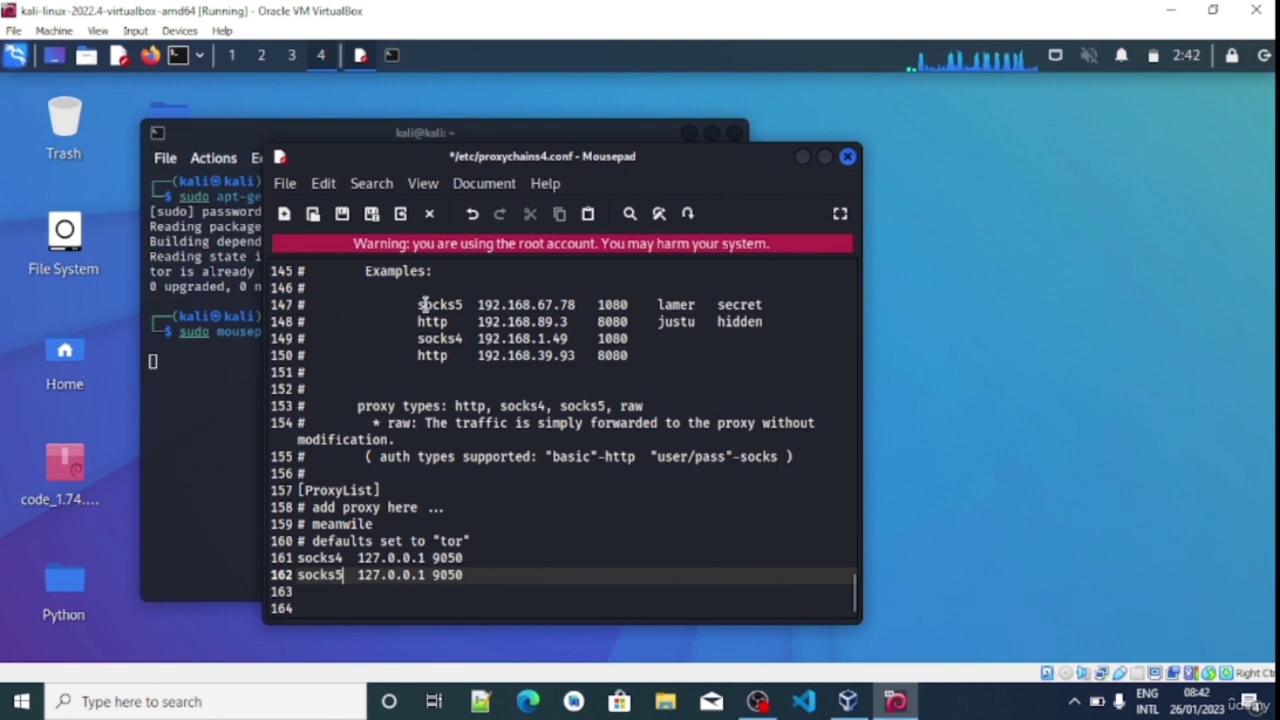
drag(421, 304, 594, 311)
click(620, 305)
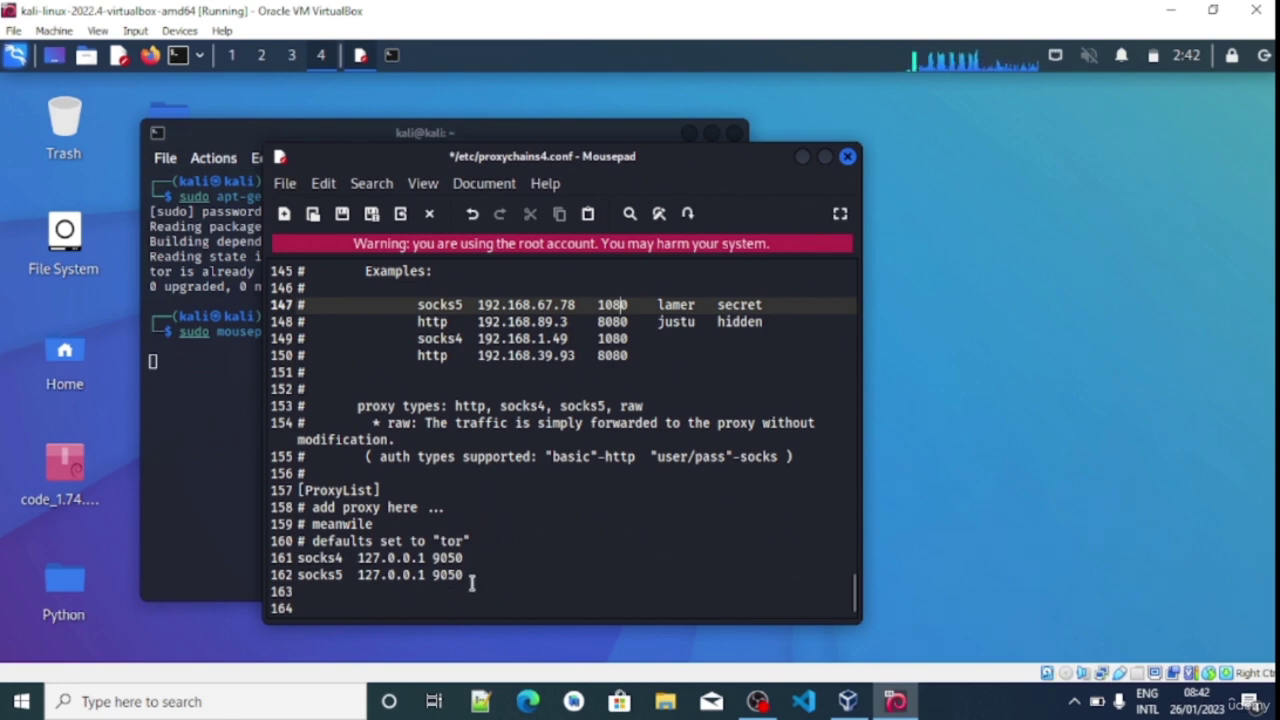
Save proxychains4.conf and close Mousepad
click(342, 215)
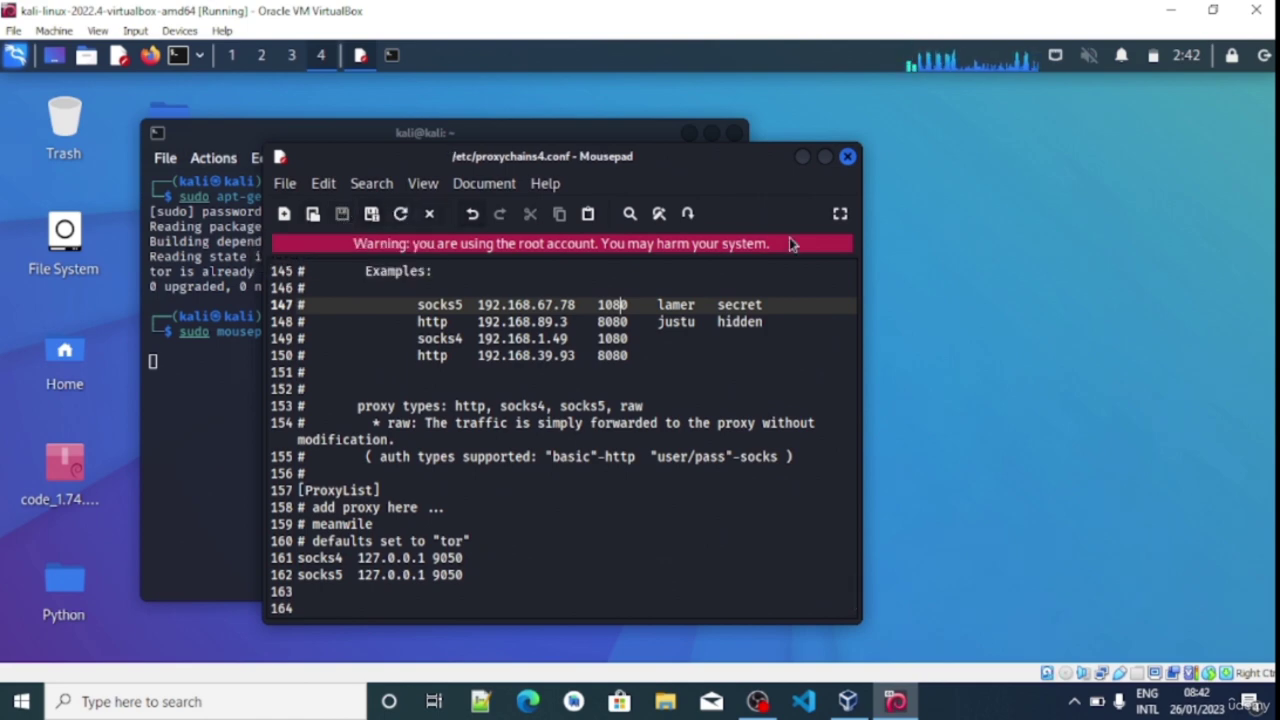
click(848, 158)
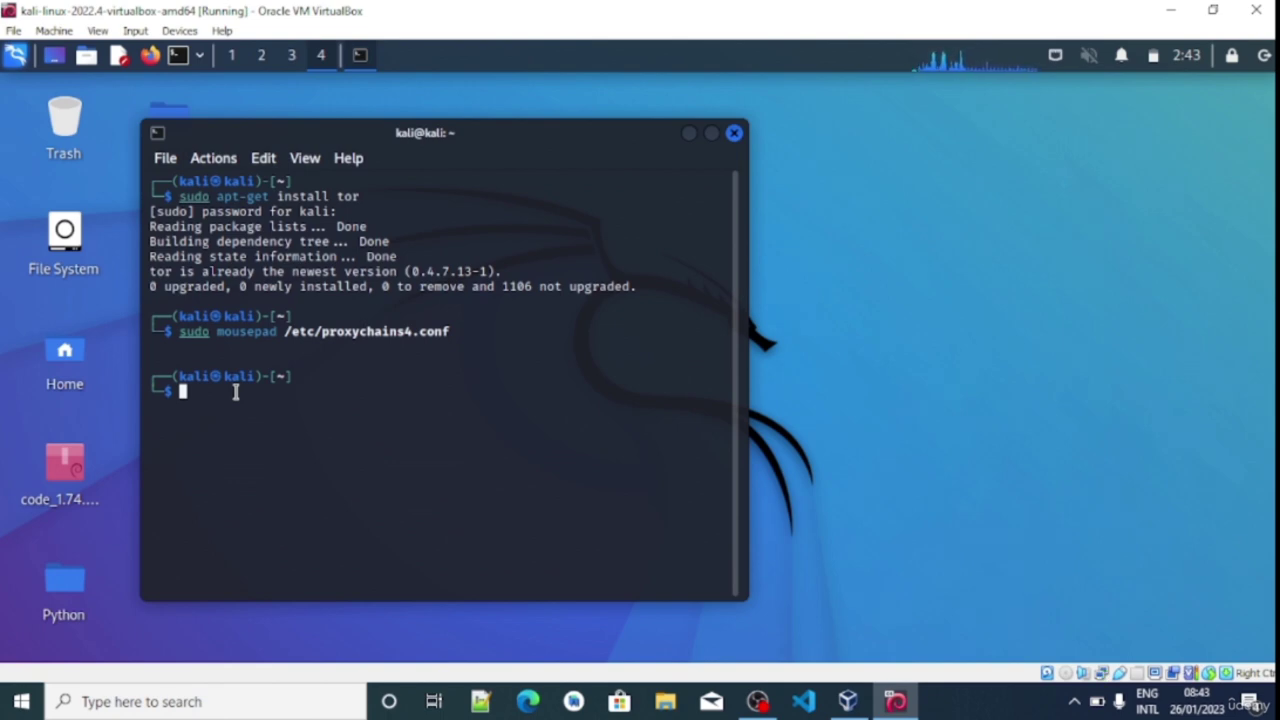
Run 'proxychains4 firefox duckduckgo.com' to open DuckDuckGo through the proxy chain
text(proxychains)
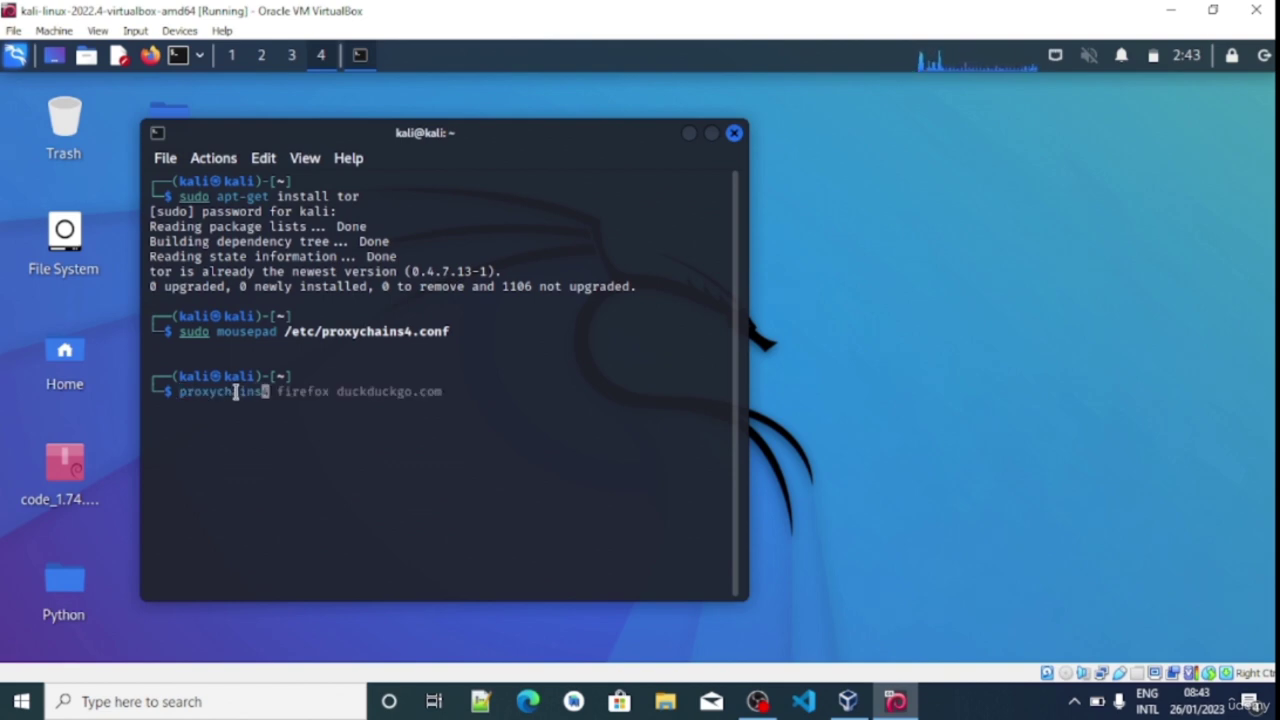
key(Right)
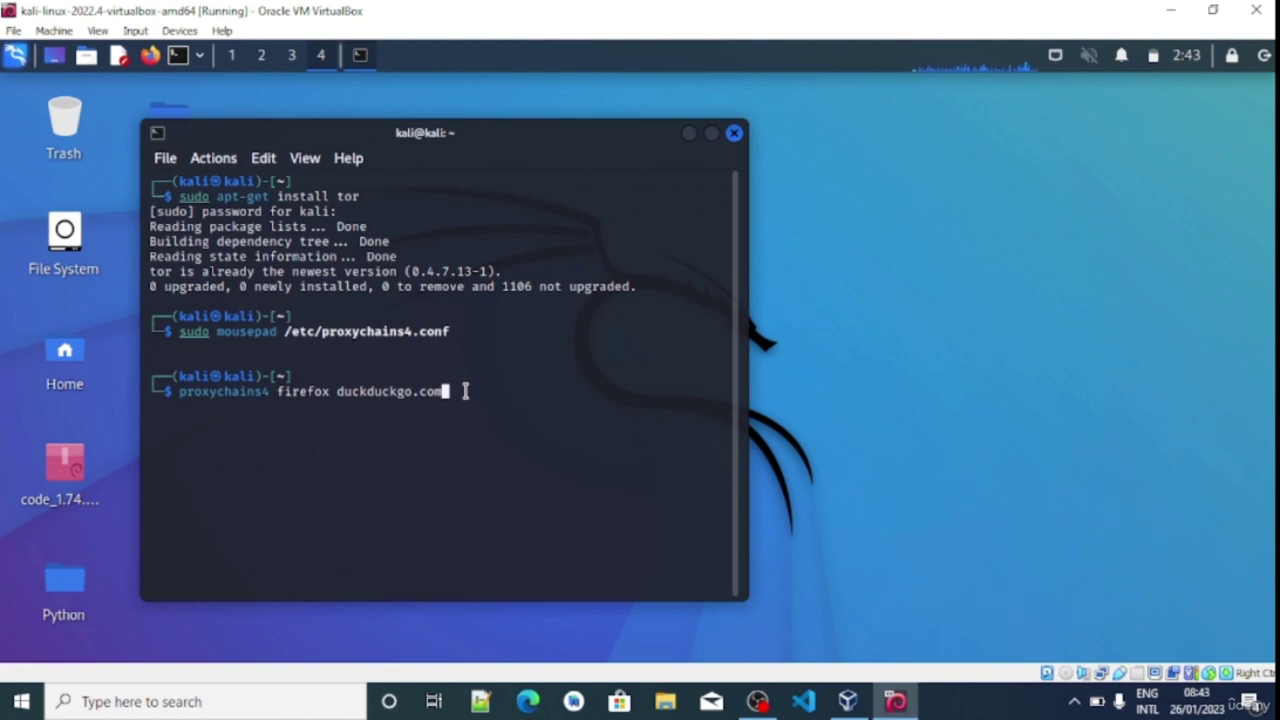
key(Return)
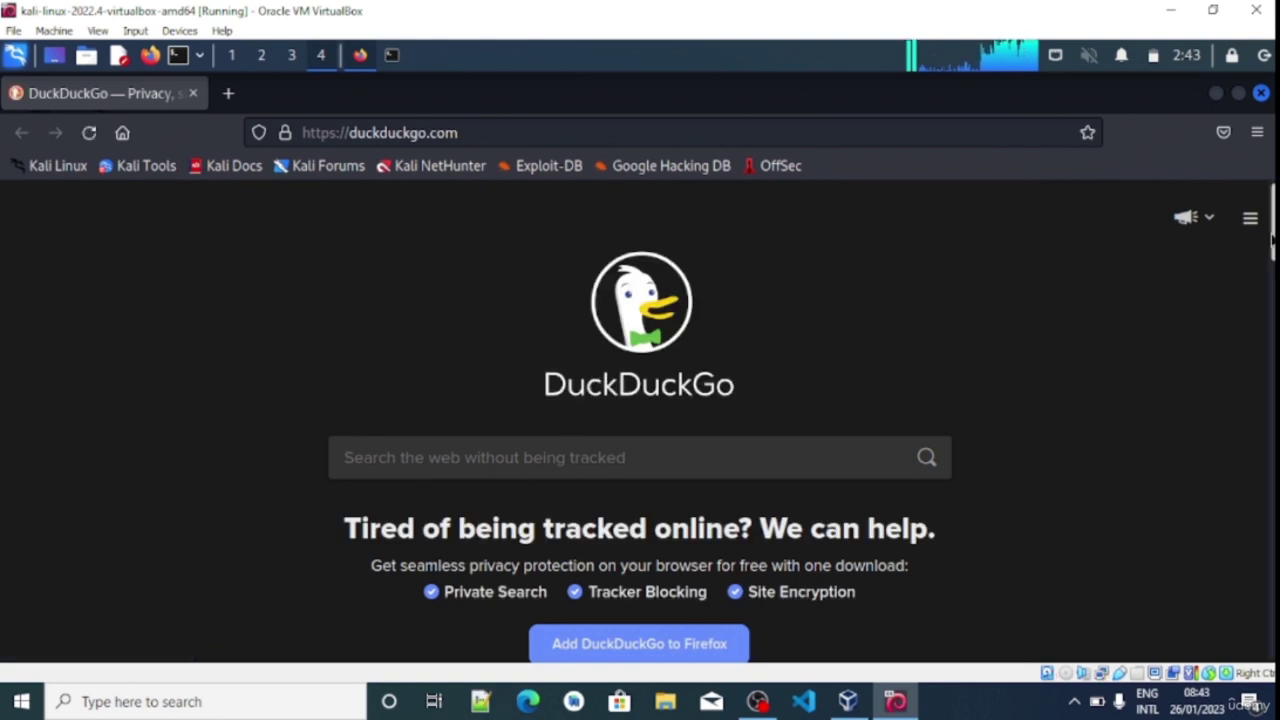
Search DuckDuckGo for 'dns leakage test'
scroll(457, 400, down, 2)
click(454, 366)
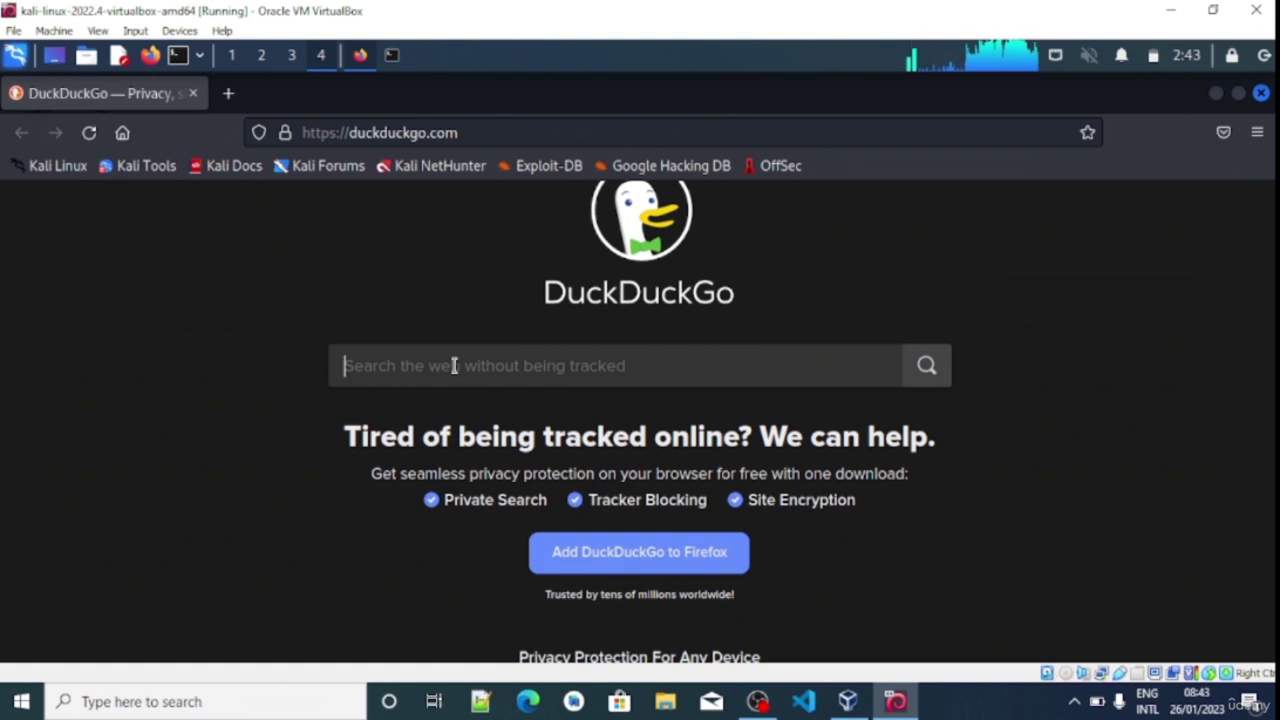
text(dns)
key(BackSpace)
text(s )
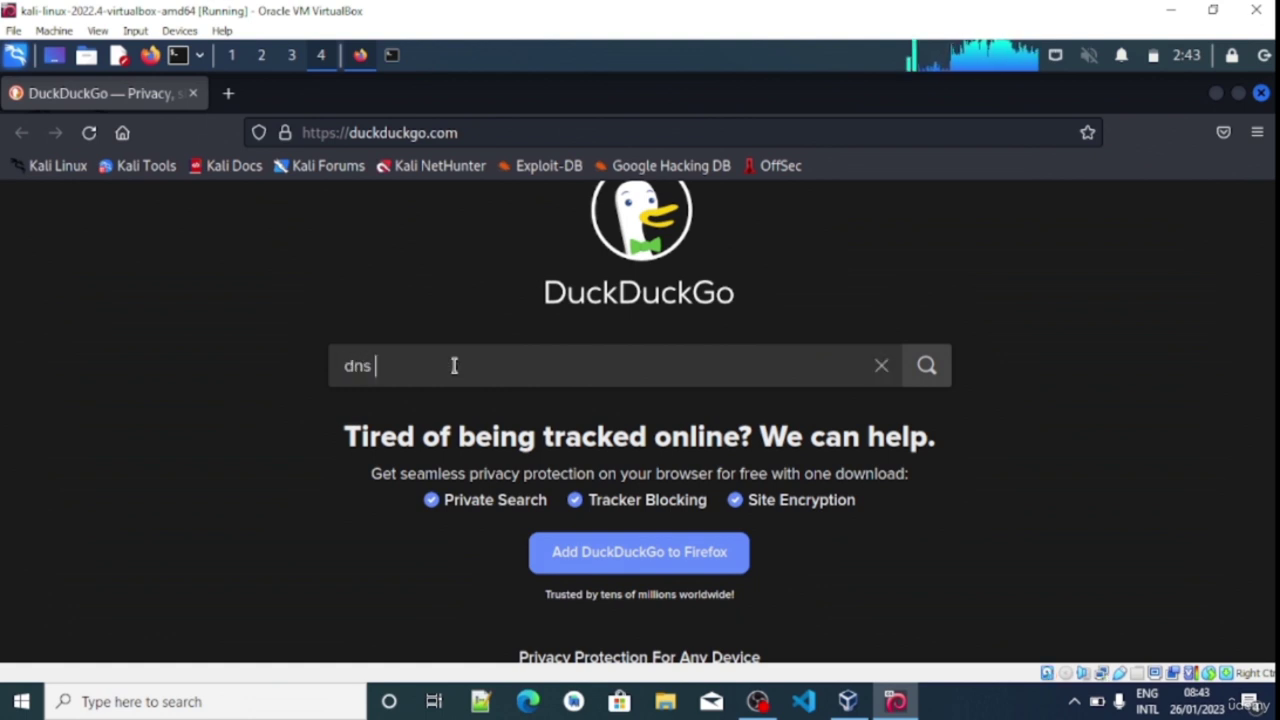
text(leaka)
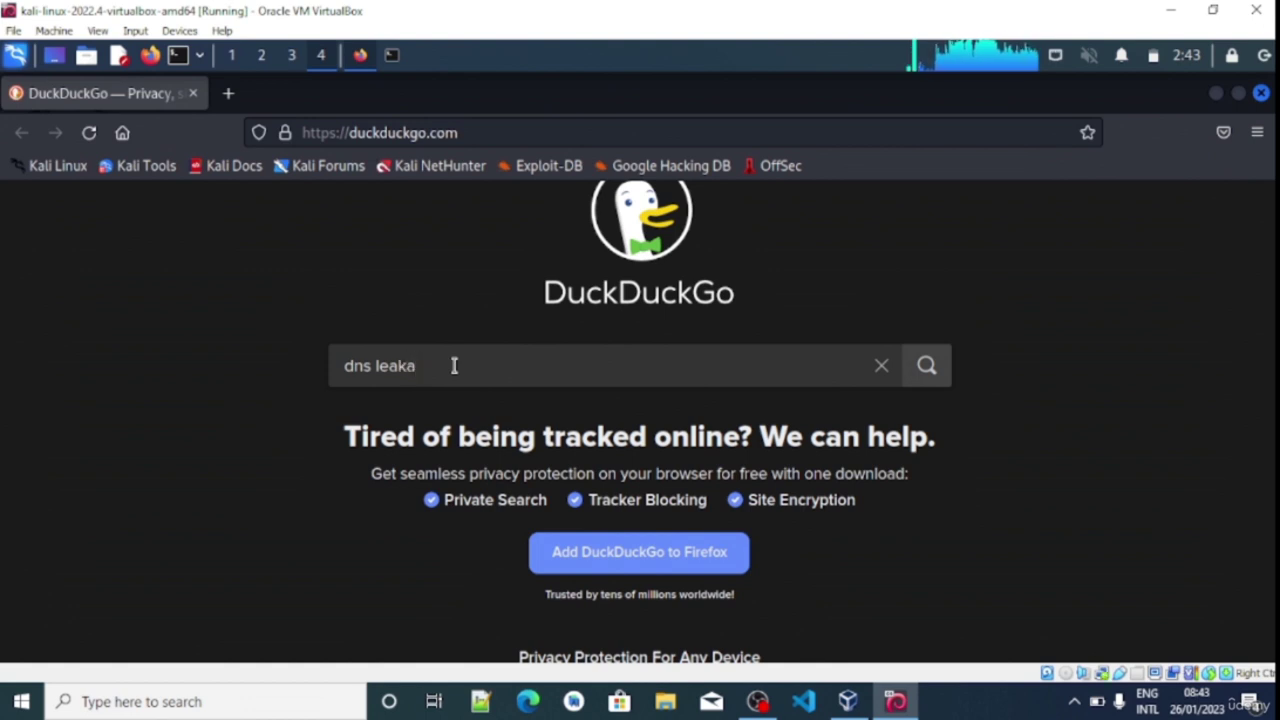
text(k)
key(BackSpace)
text(ge test)
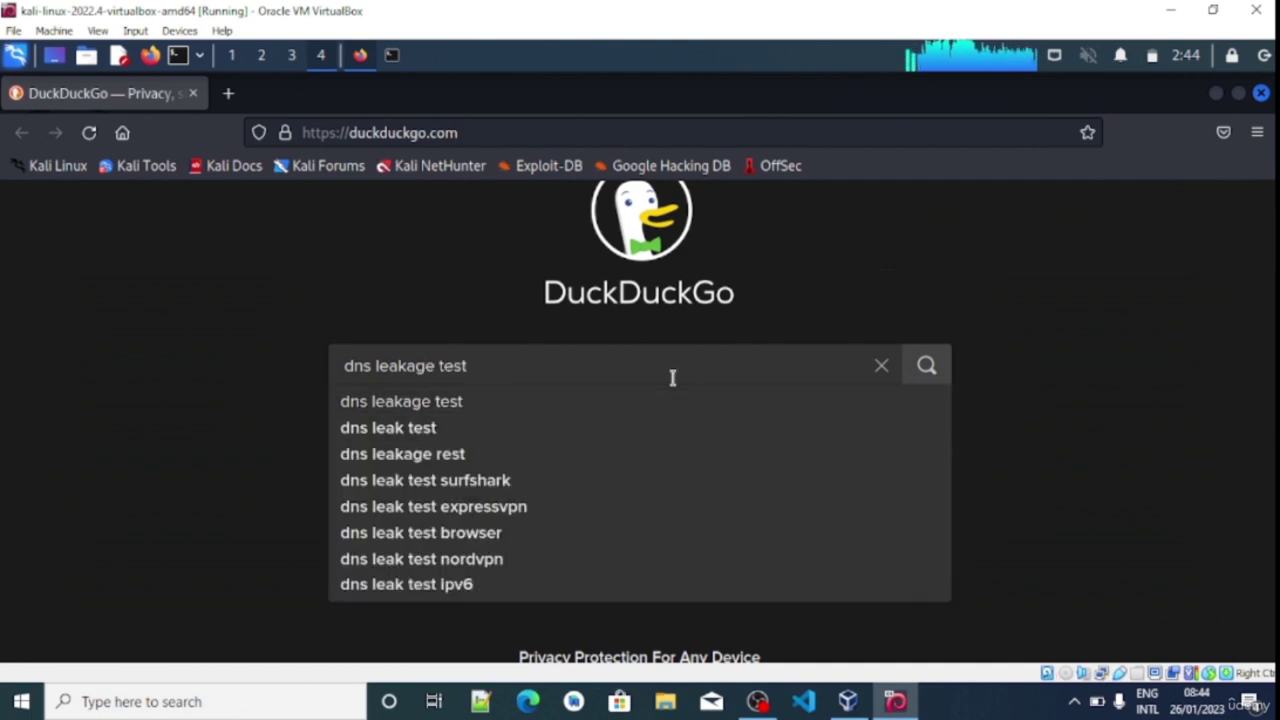
click(521, 412)
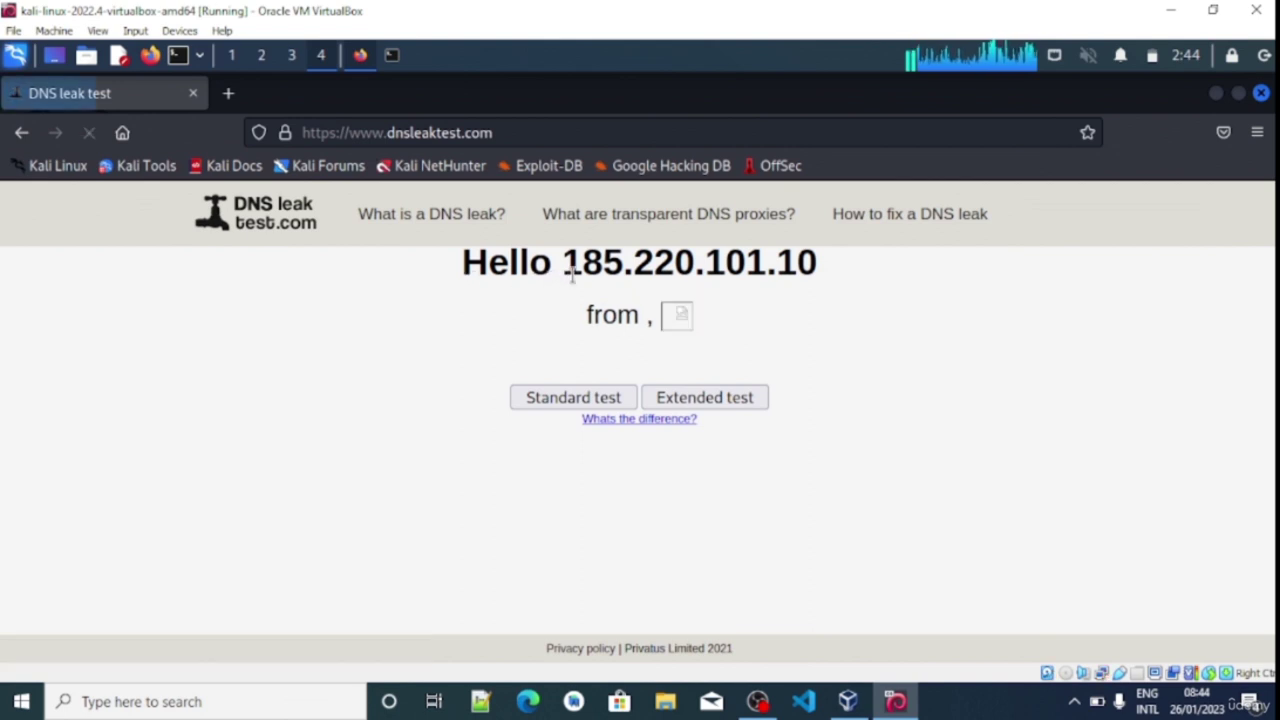
Highlight the Tor exit IP 185.220.101.10 on dnsleaktest.com
drag(566, 262, 838, 280)
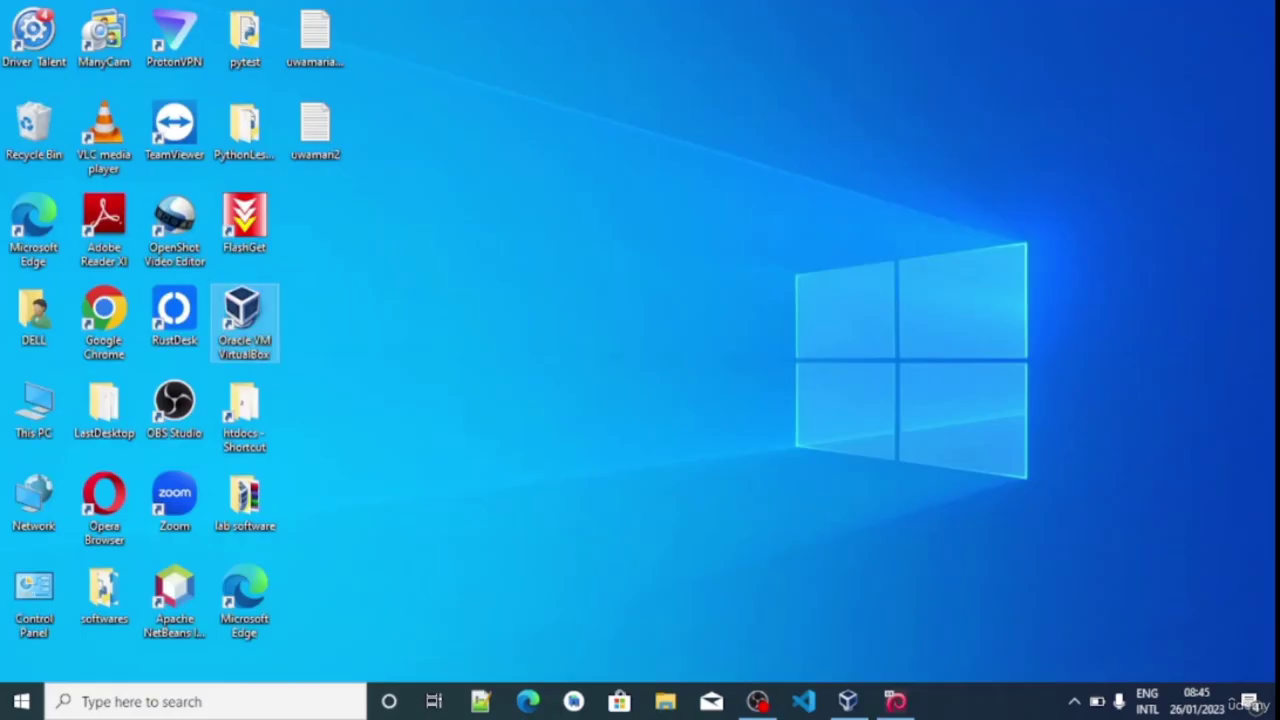
Launch Google Chrome on the host and load google.com
click(105, 318)
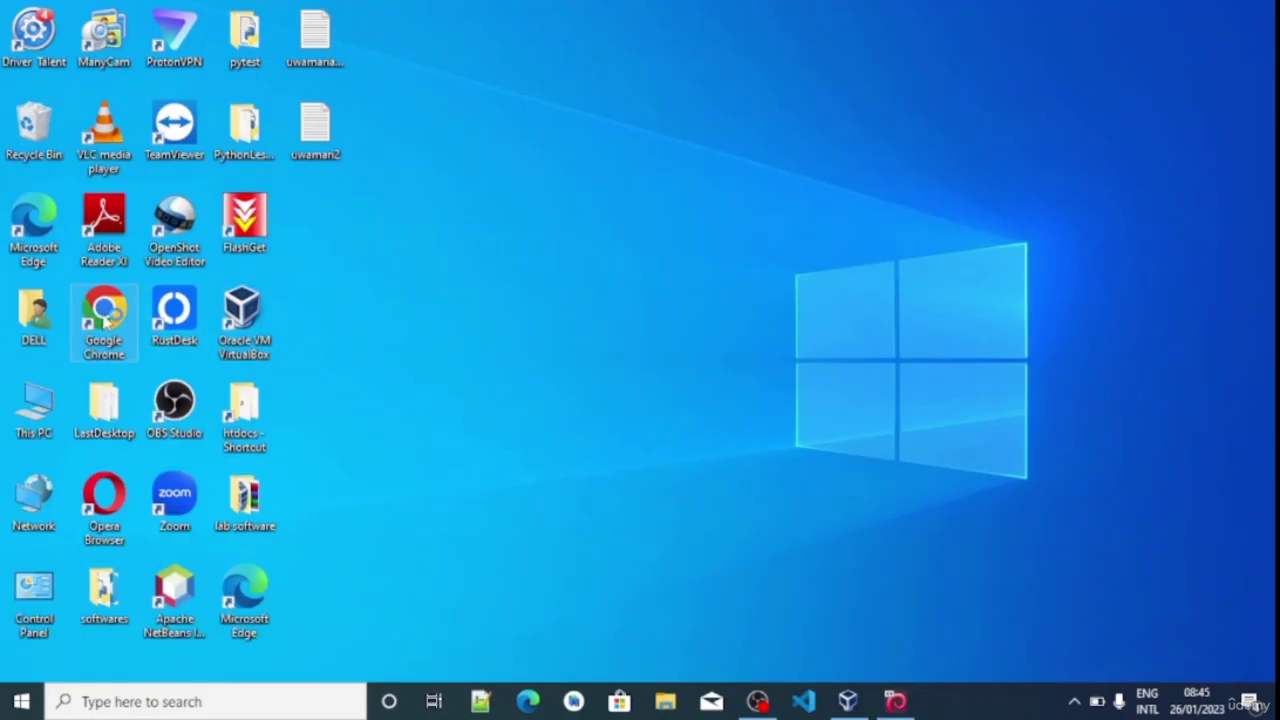
double_click(105, 318)
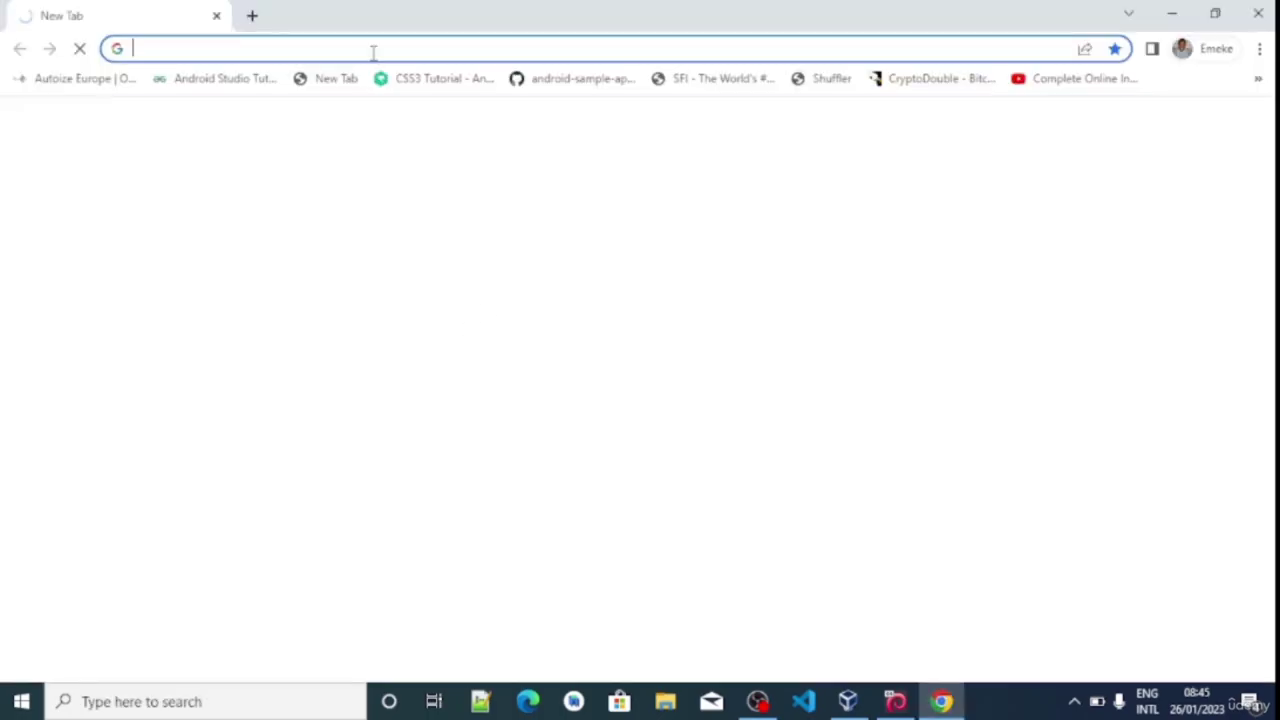
click(320, 46)
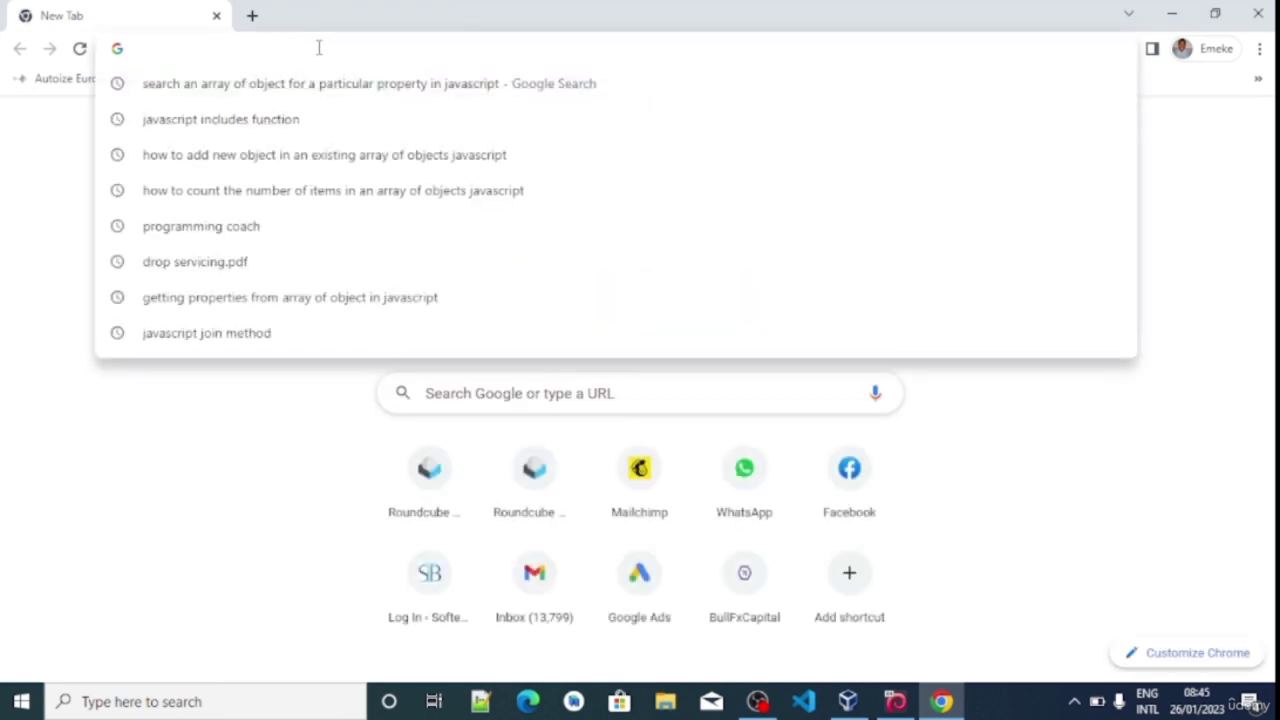
text(goog)
key(Return)
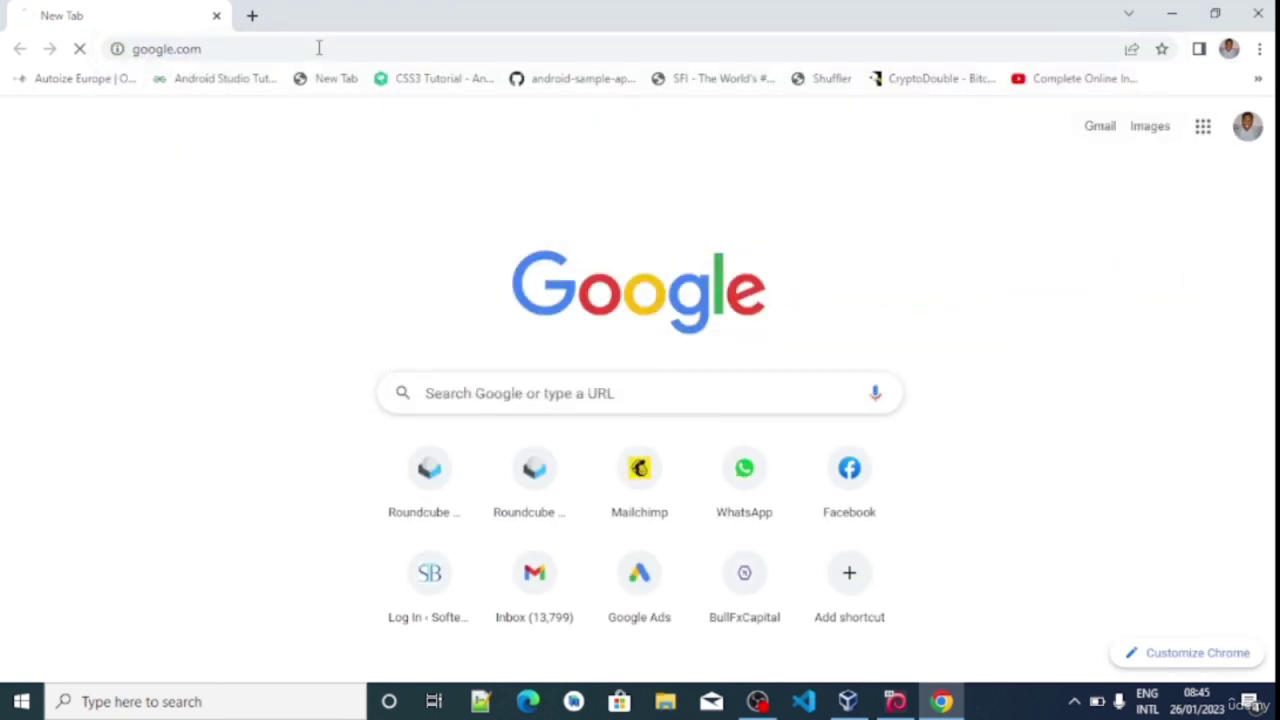
Search Google for 'dns leak test'
click(480, 266)
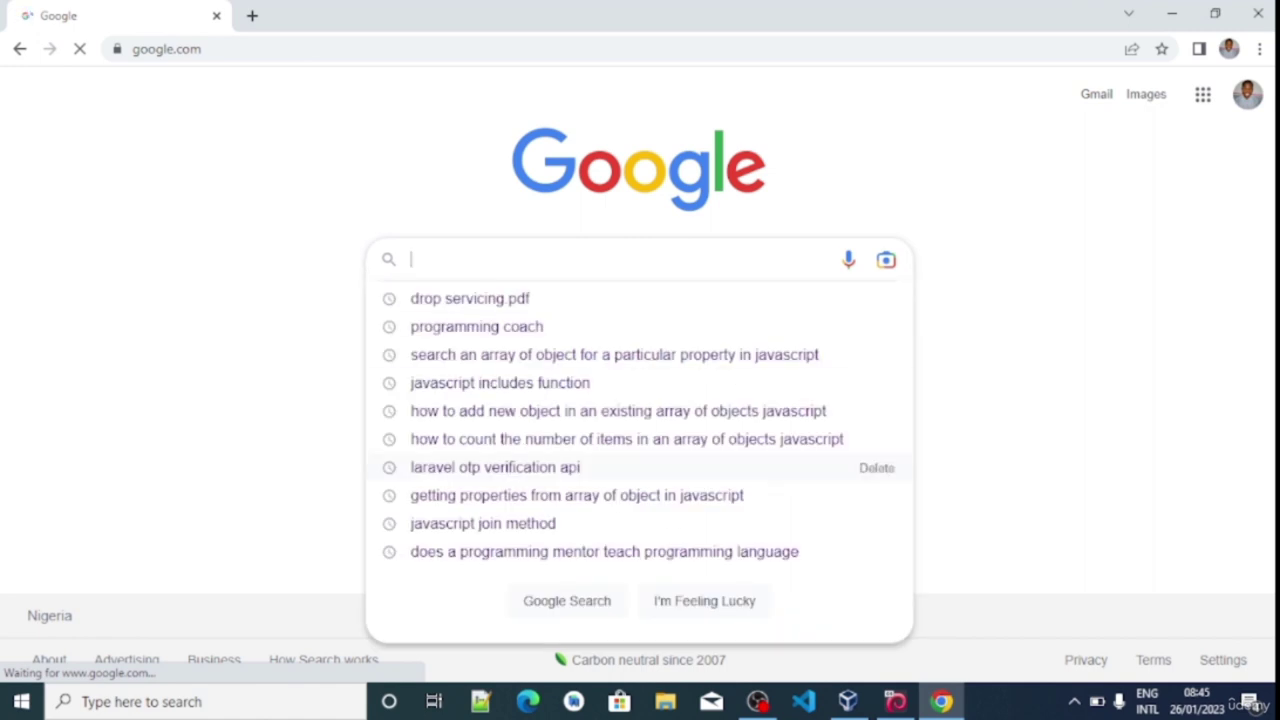
text(drs)
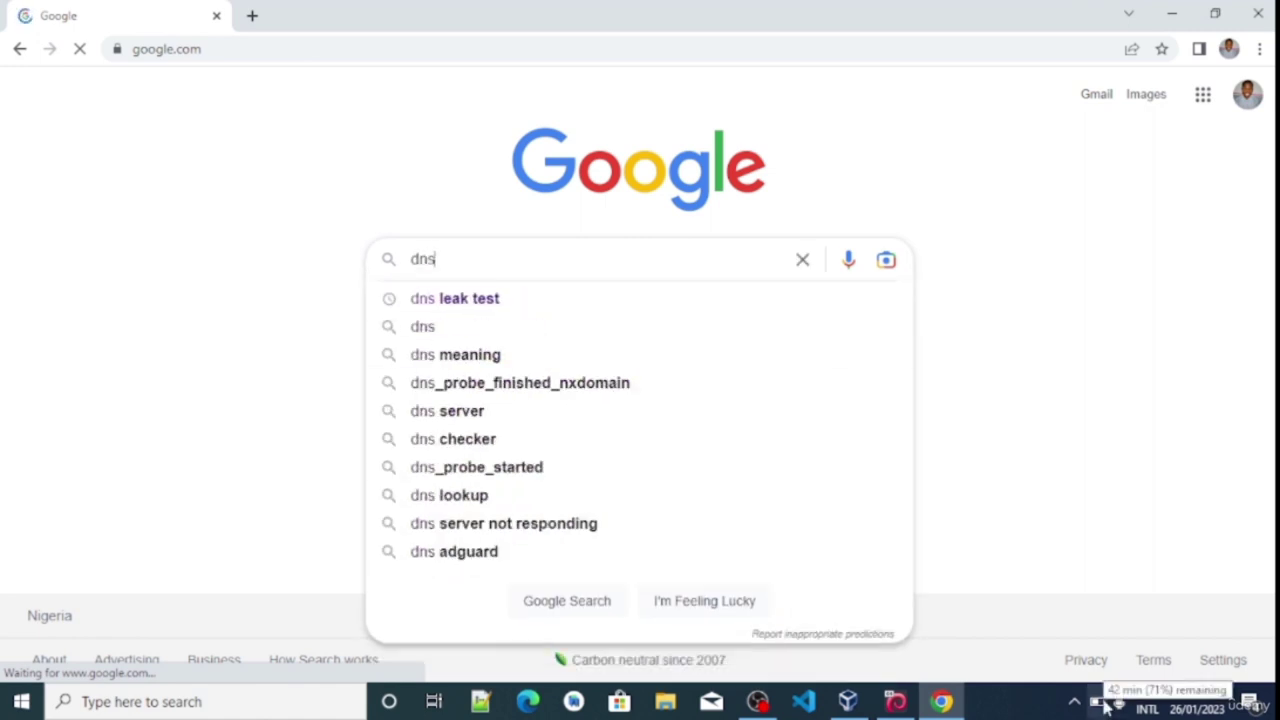
click(481, 304)
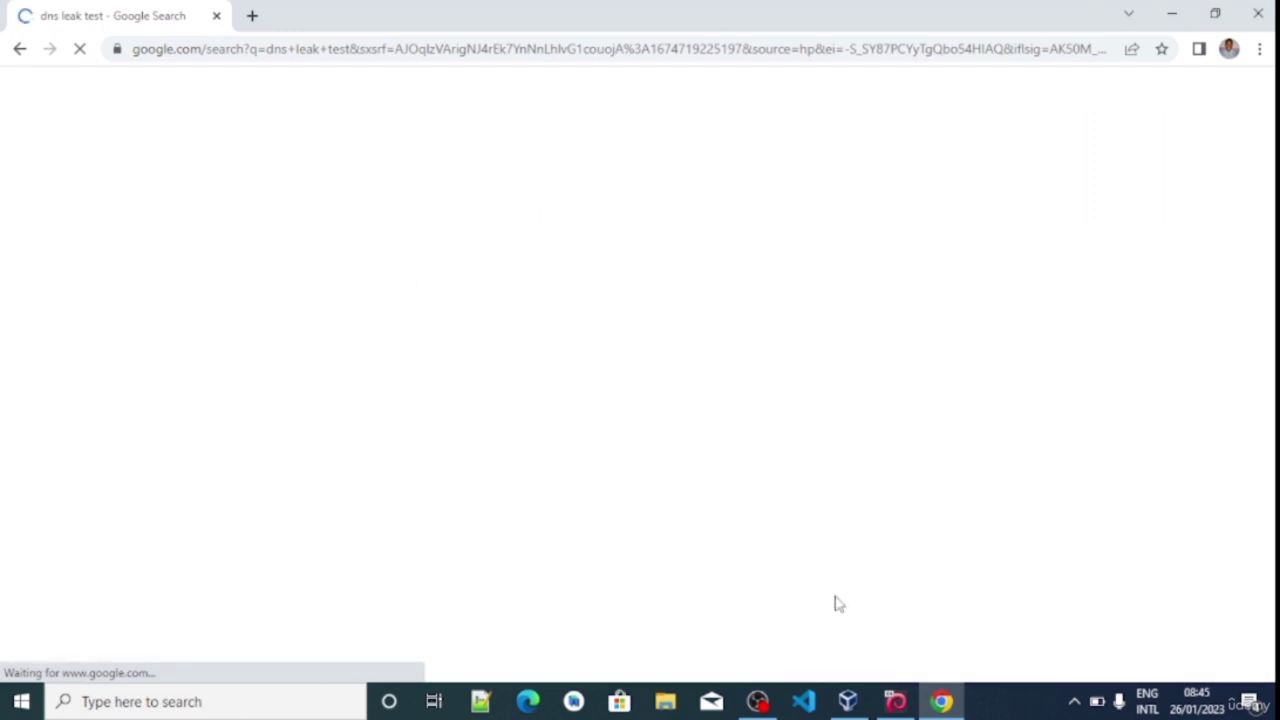
Bring the Kali VM back and highlight the Tor exit IP 185.220.101.10
click(895, 702)
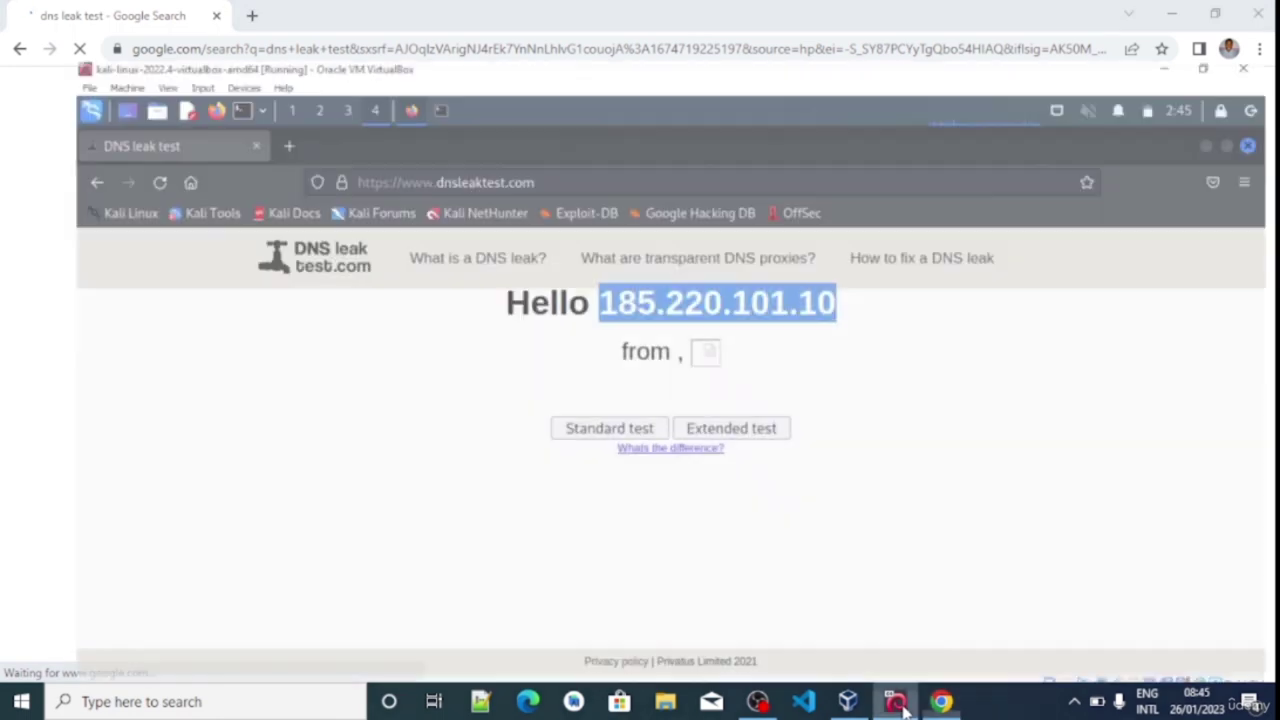
click(618, 262)
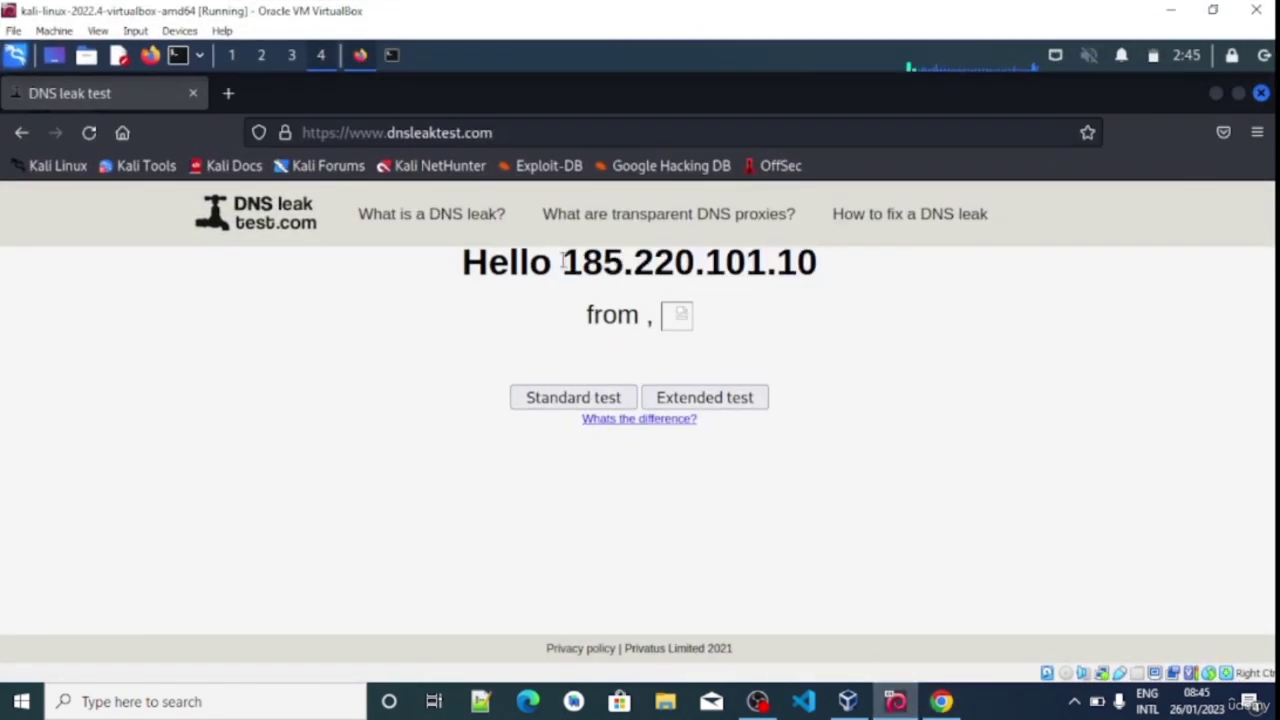
drag(568, 262, 826, 264)
click(750, 262)
Alternate between Chrome's dns leak test results and the VM, re-highlighting 185.220.101.10
click(941, 701)
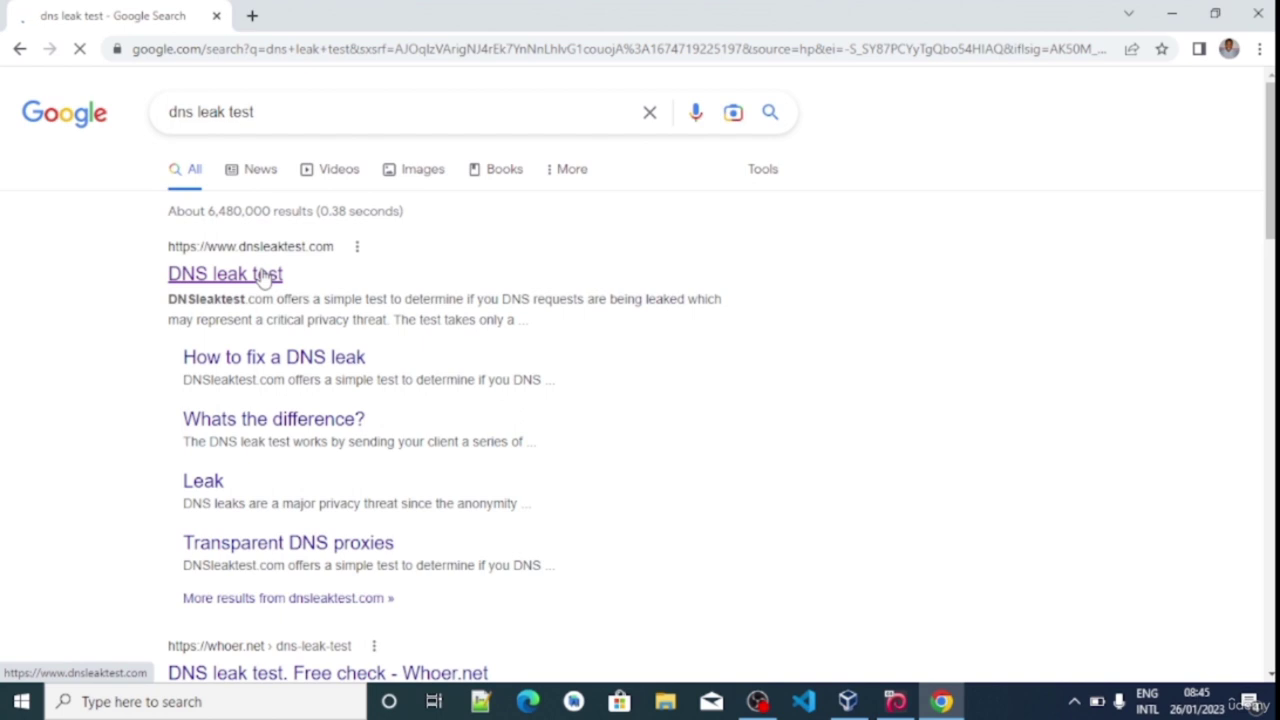
click(895, 701)
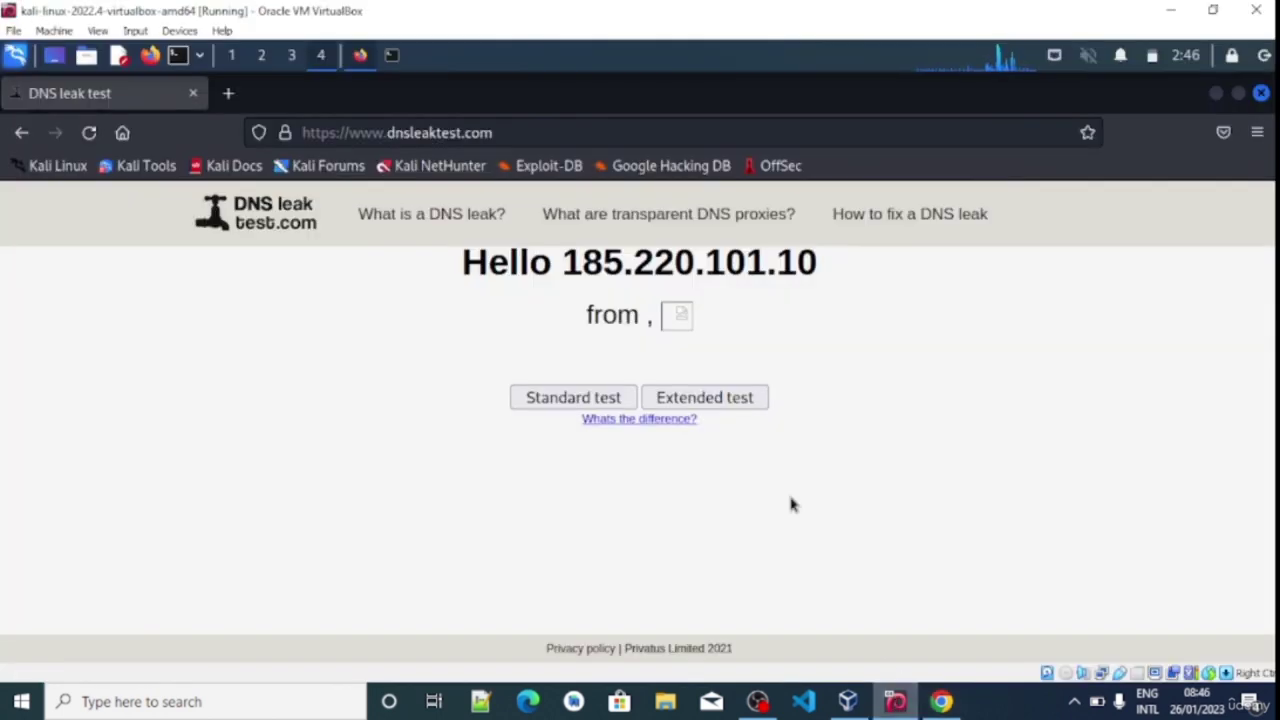
drag(564, 262, 827, 267)
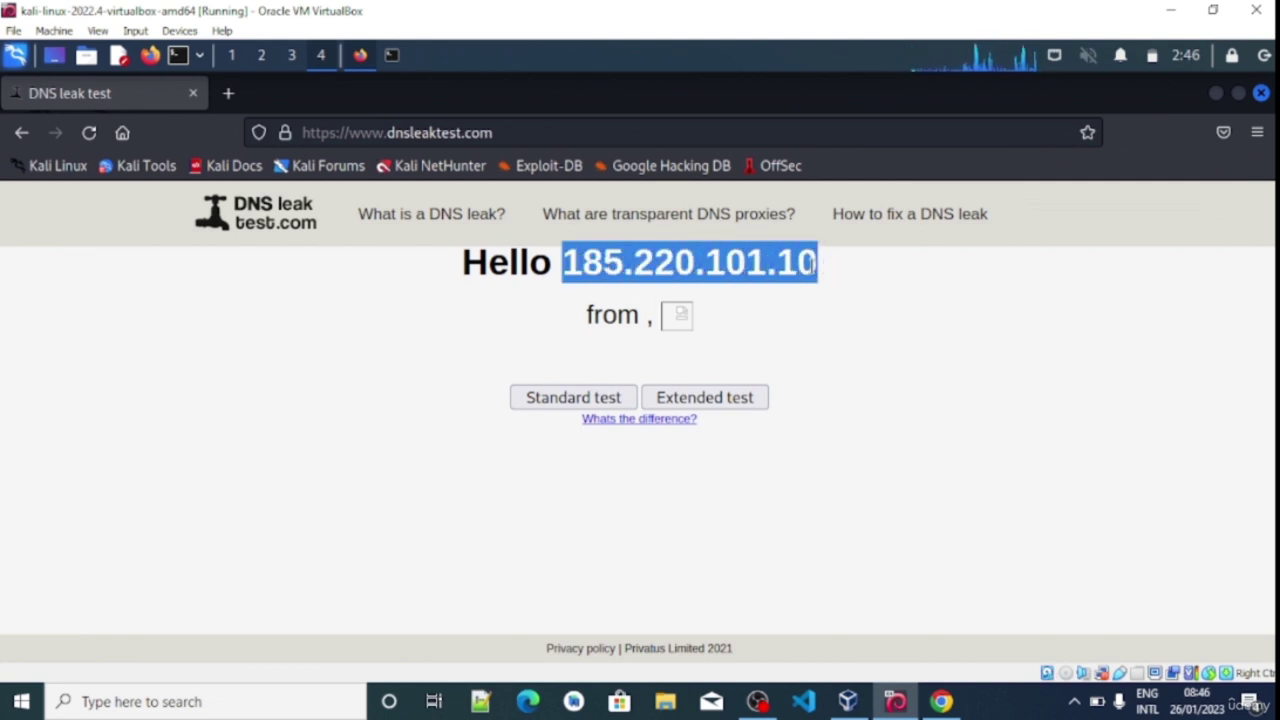
click(805, 296)
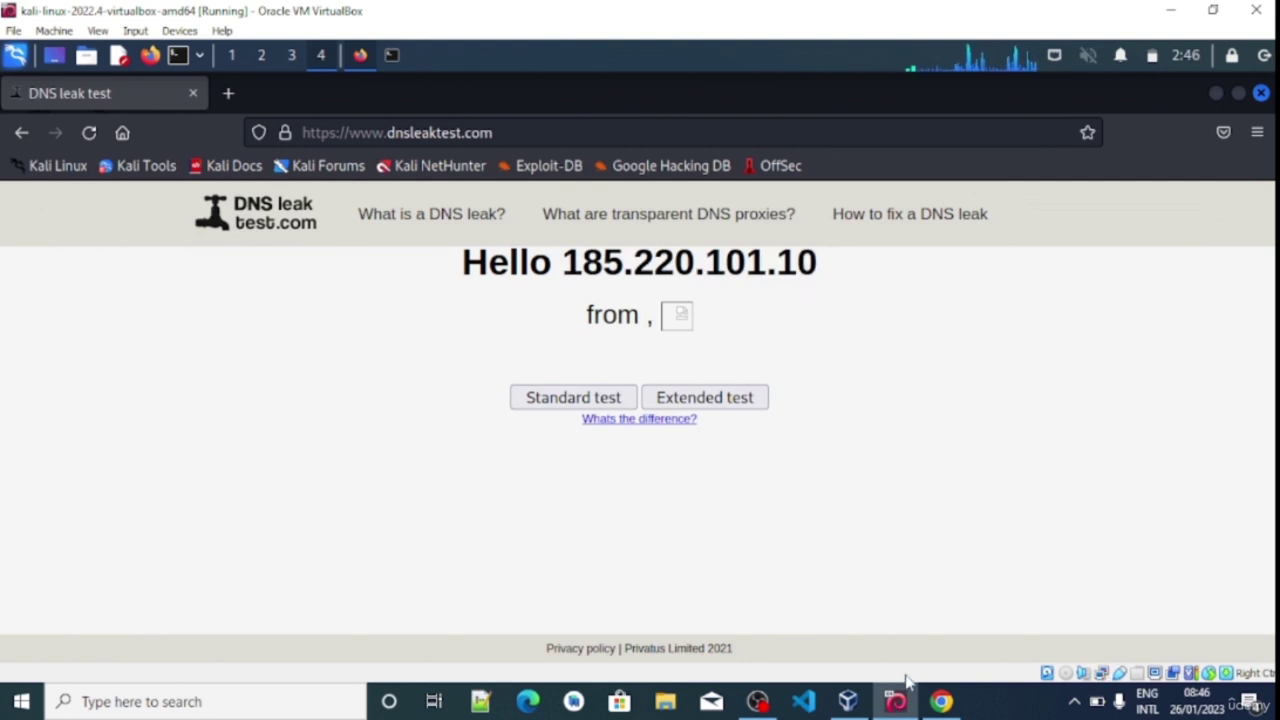
click(938, 701)
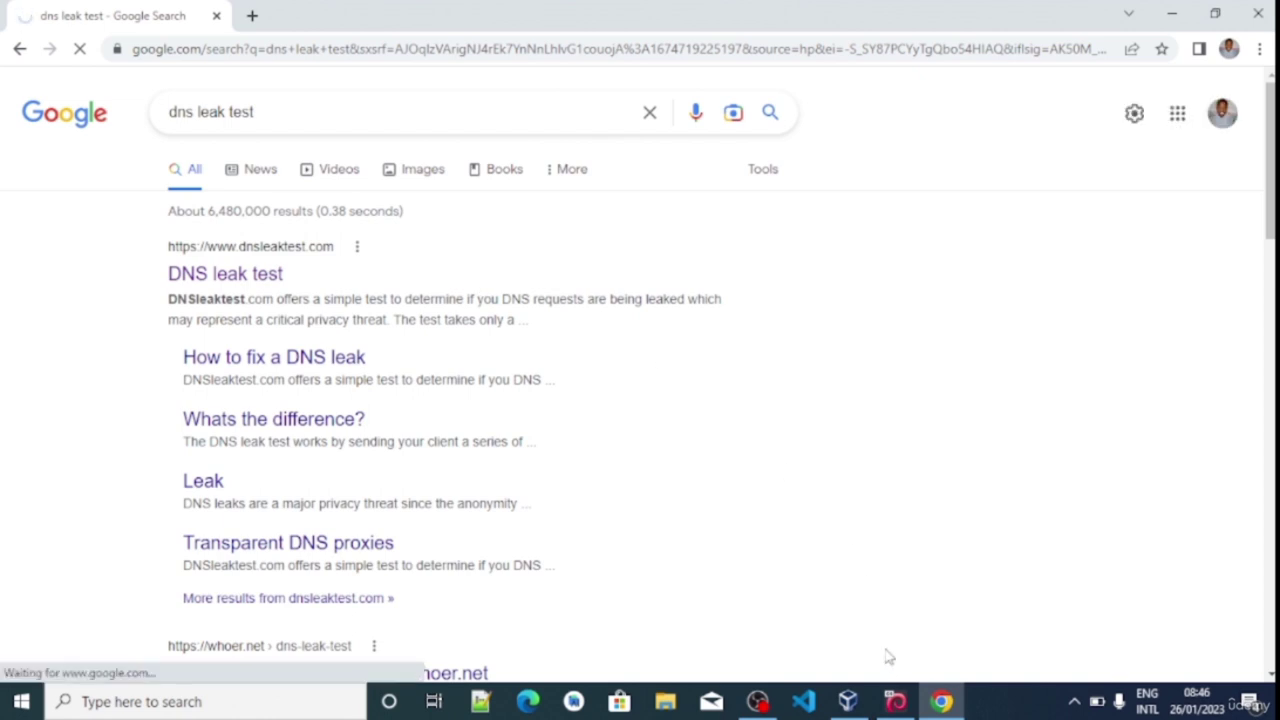
click(895, 701)
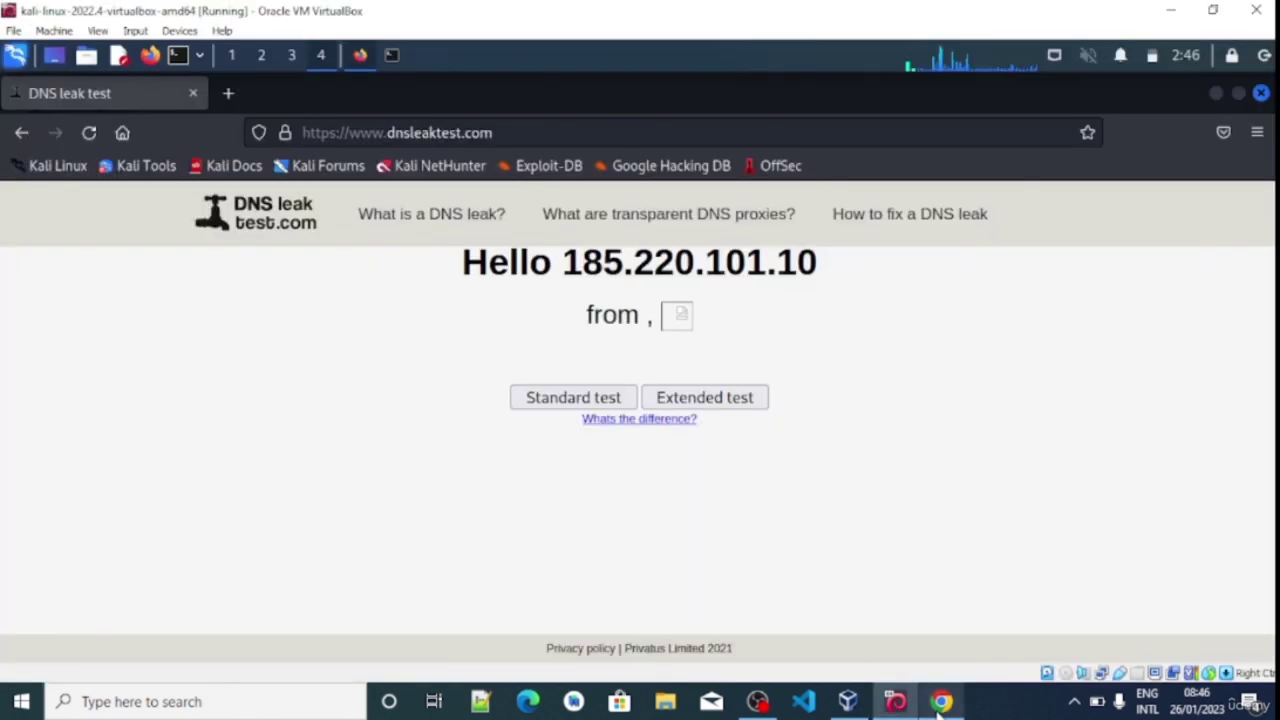
drag(563, 262, 837, 266)
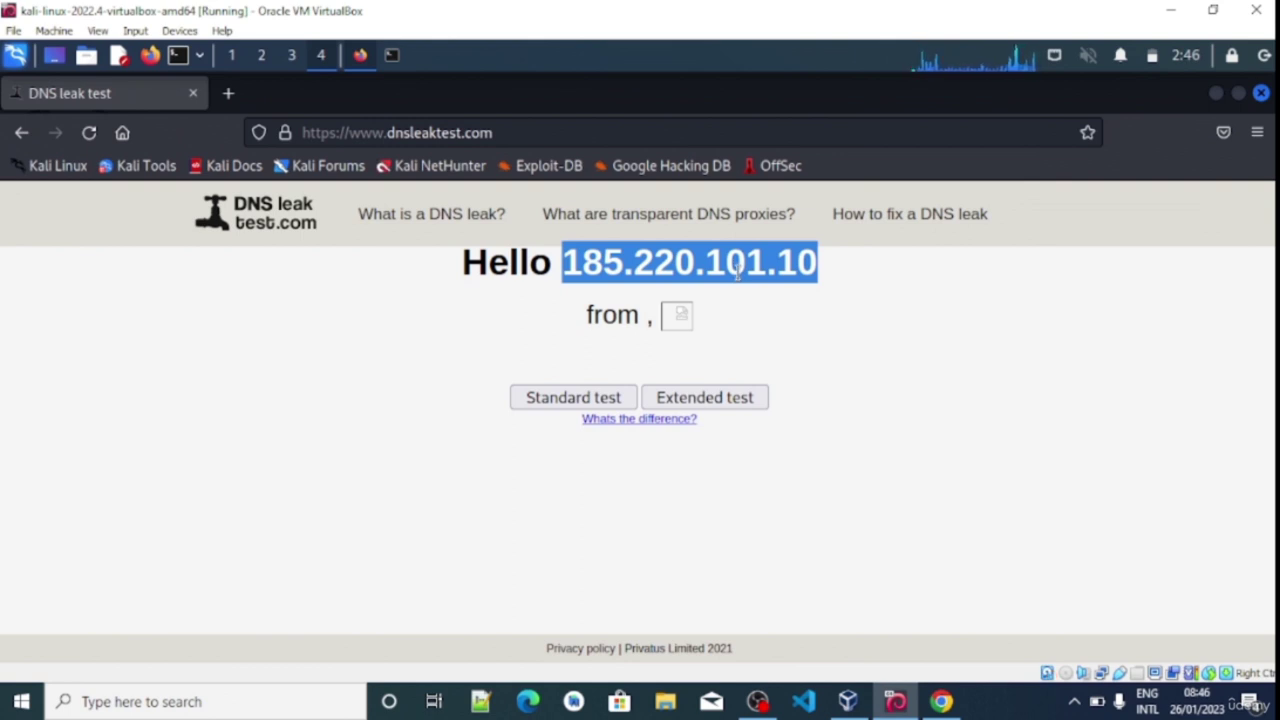
click(736, 270)
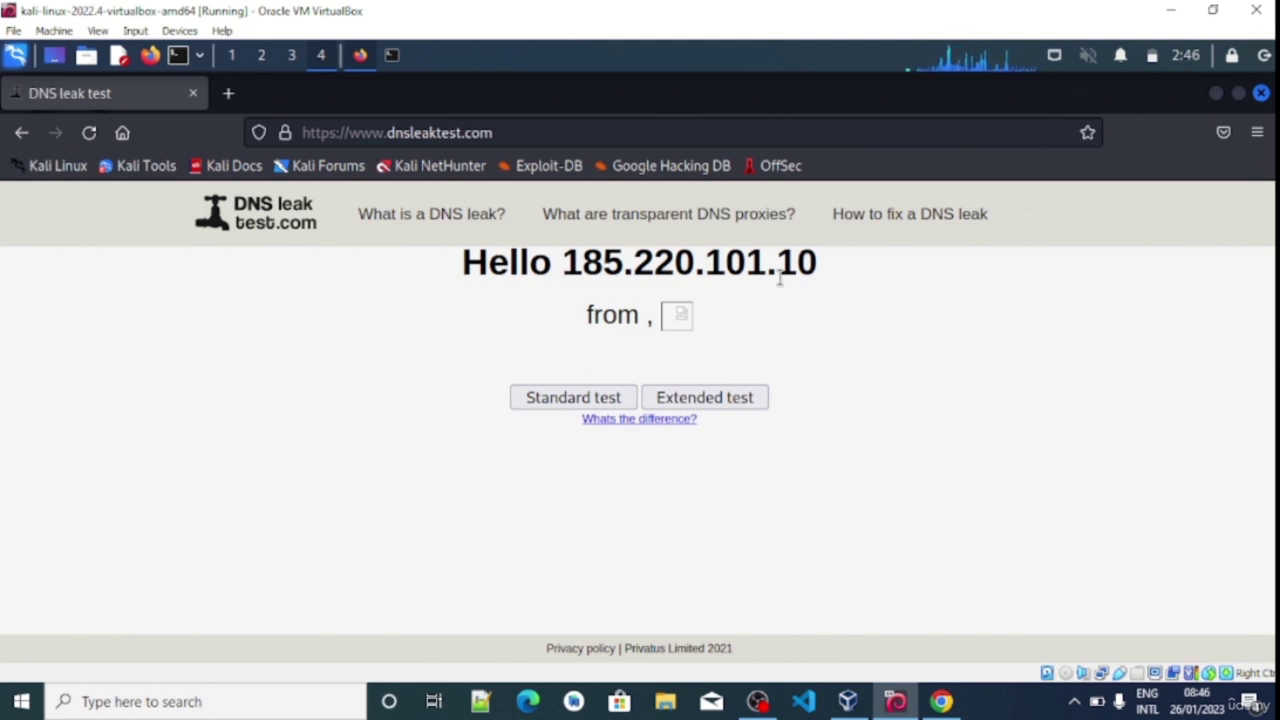
click(955, 704)
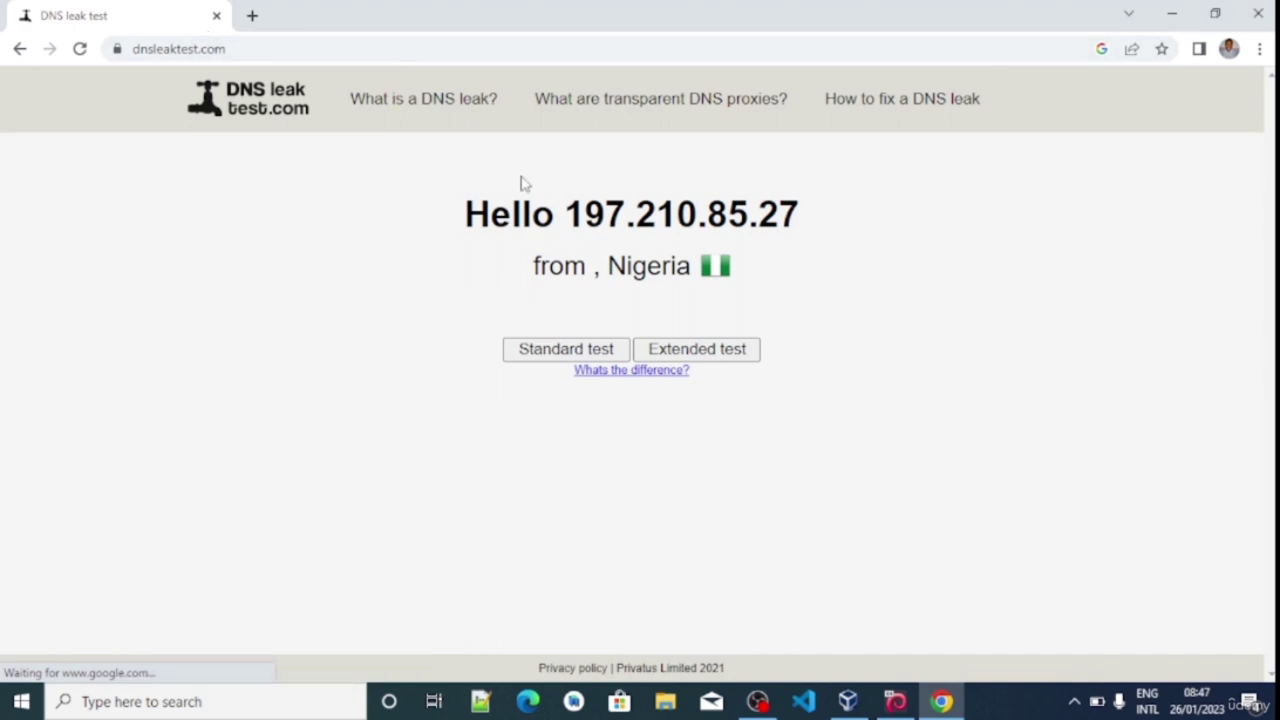
drag(566, 216, 812, 224)
click(755, 228)
Return to the Kali VM and highlight its Tor exit IP 185.220.101.10
click(904, 700)
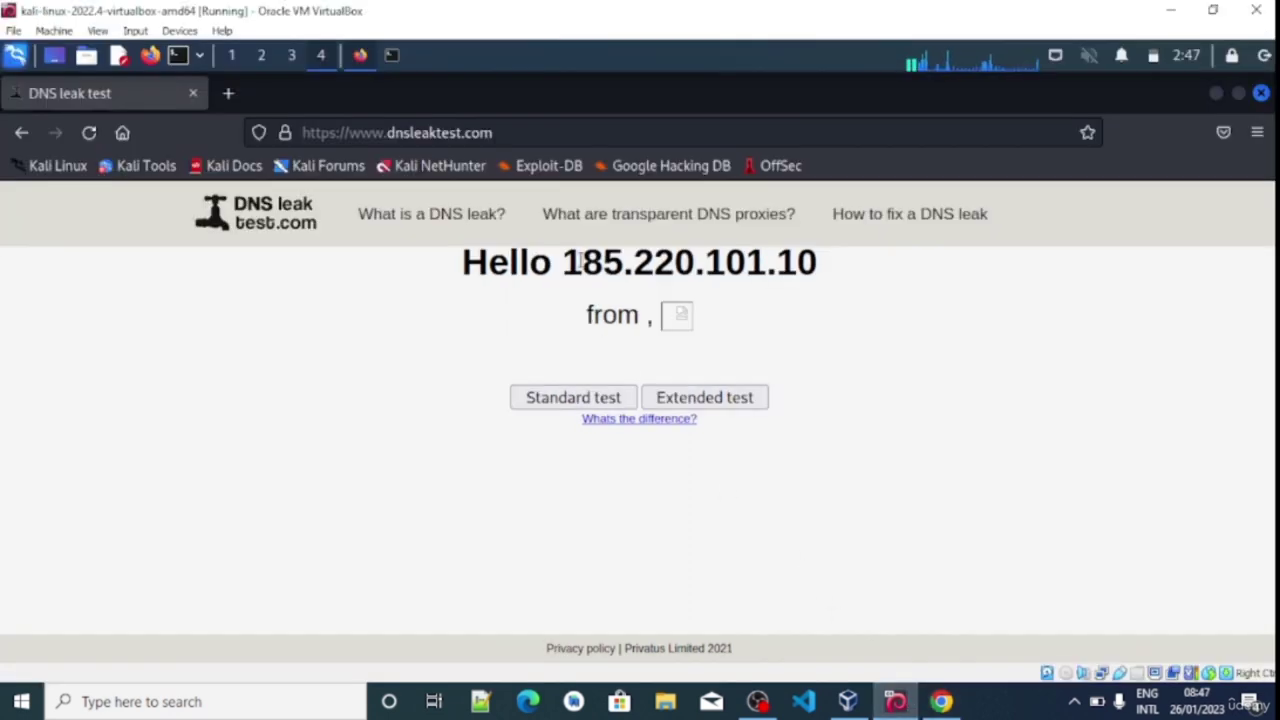
drag(566, 262, 828, 264)
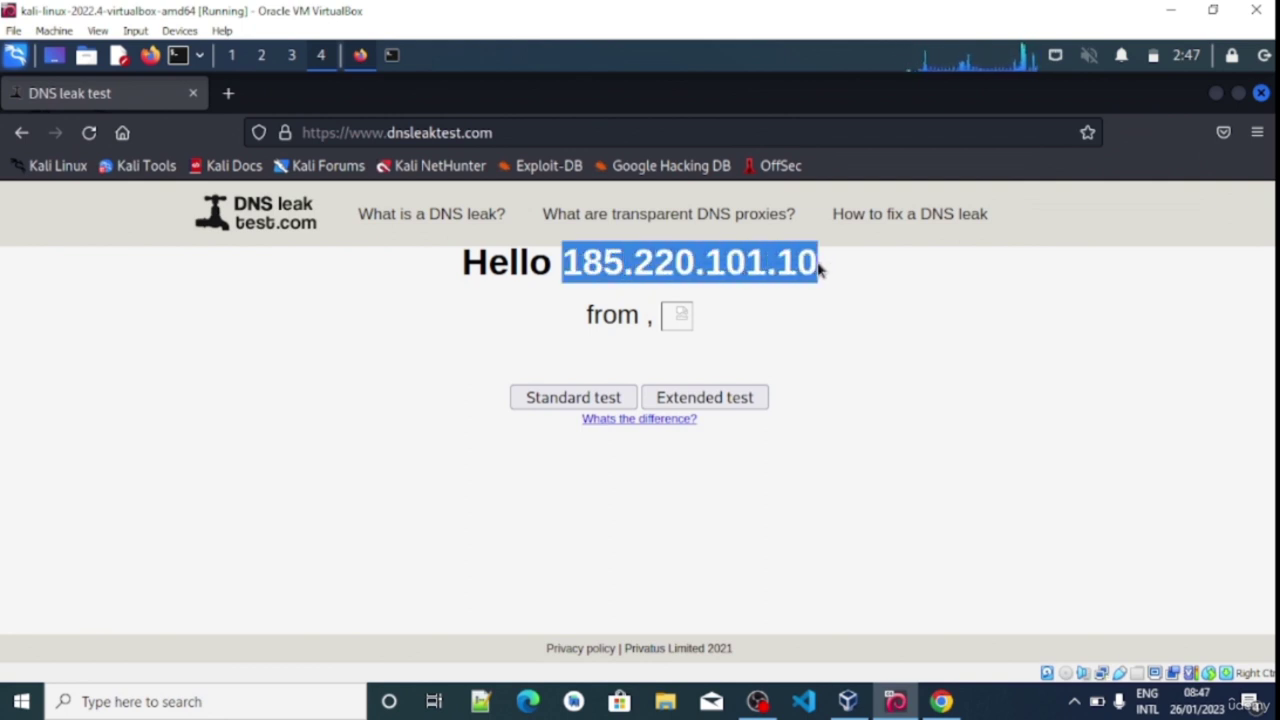
click(855, 300)
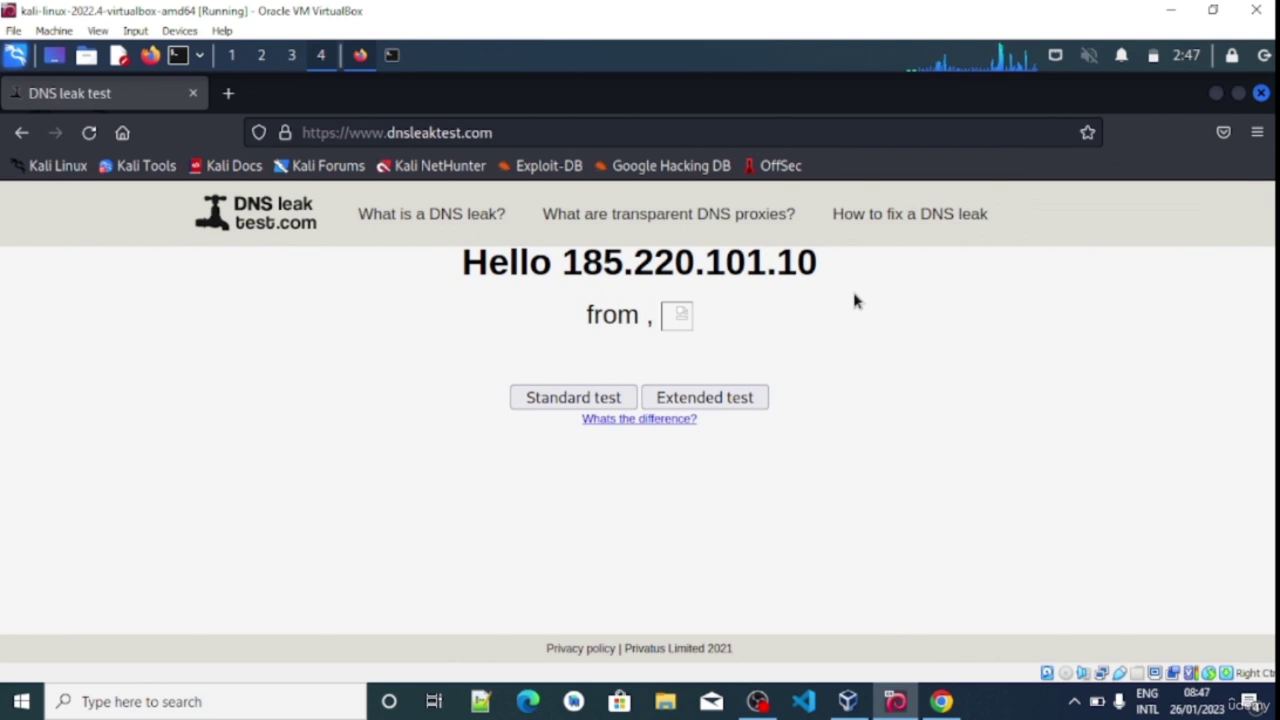
Bring up the Kali terminal and scroll back through the proxychains output routed via 127.0.0.1:9050
click(390, 55)
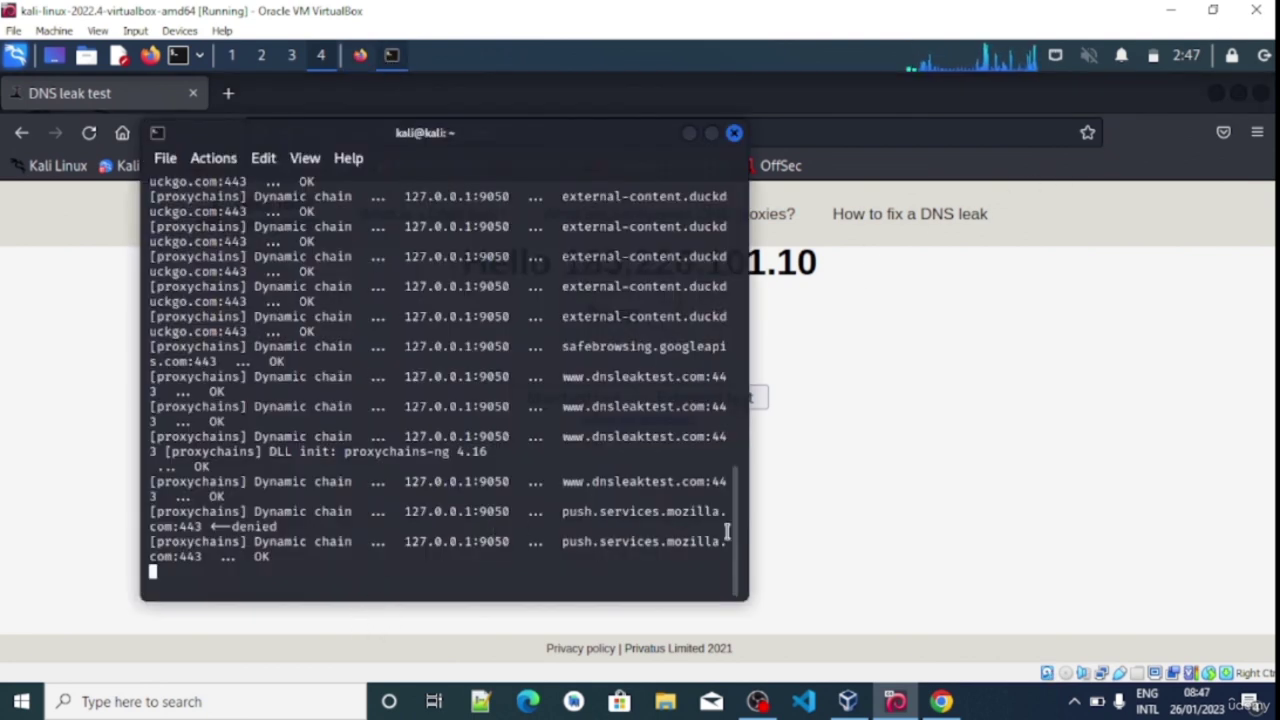
drag(736, 514, 726, 346)
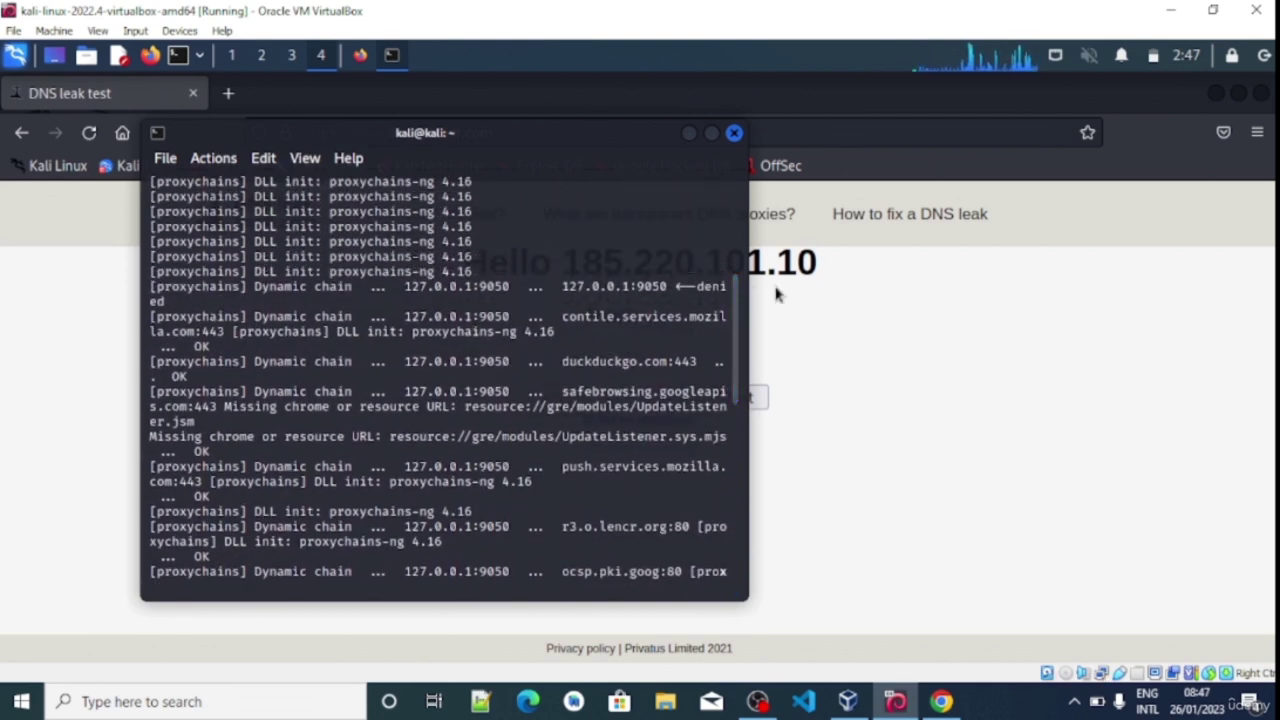
drag(739, 300, 738, 248)
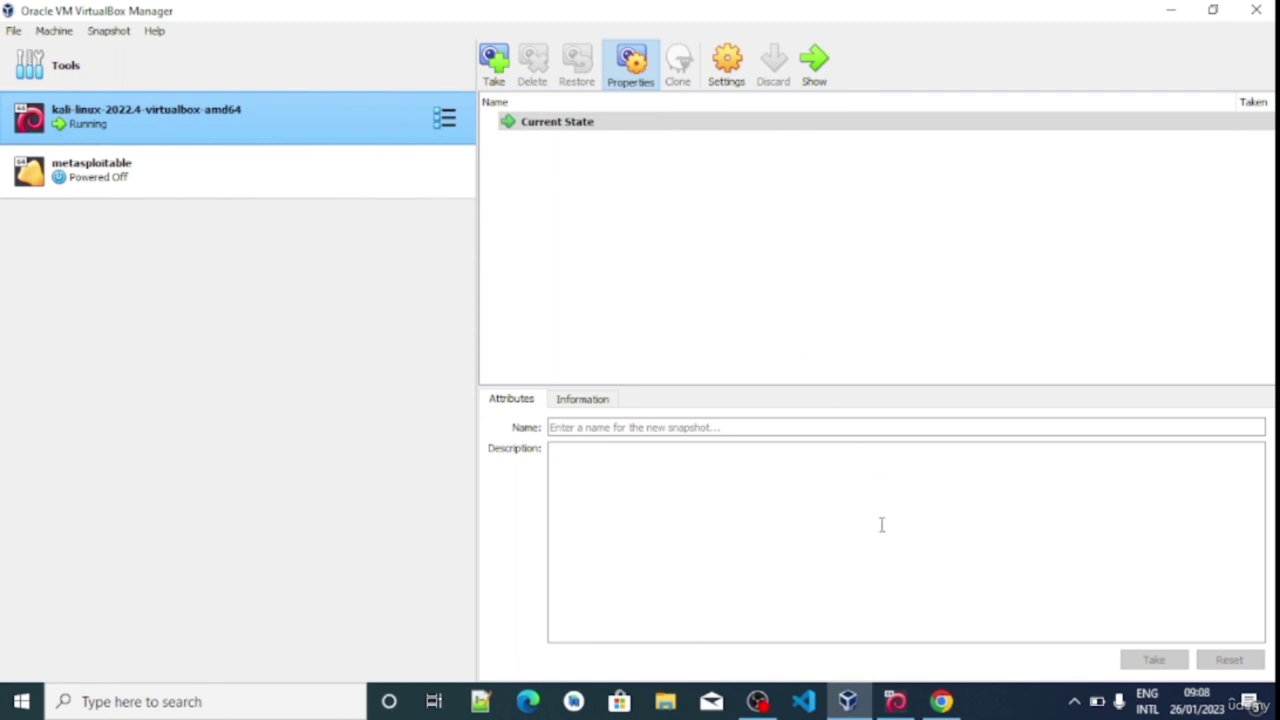
Switch back to the kali-linux-2022.4 VM window and launch a new terminal on its desktop
click(895, 701)
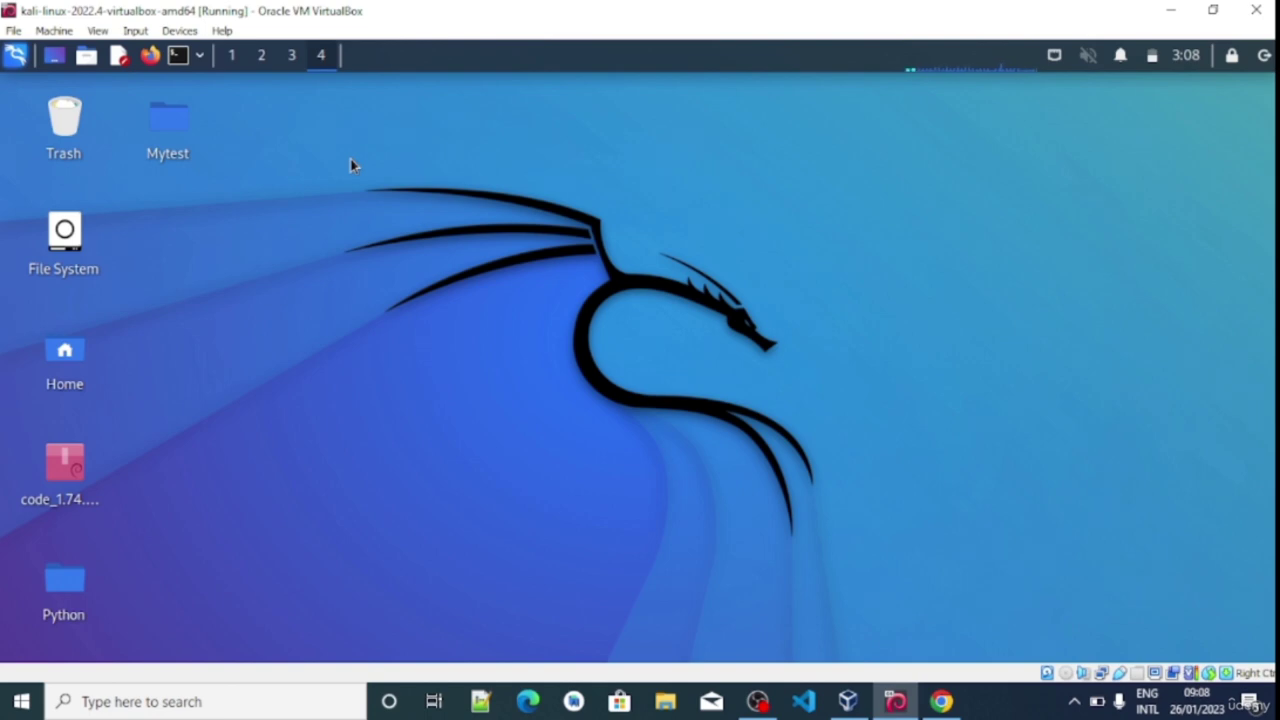
click(180, 56)
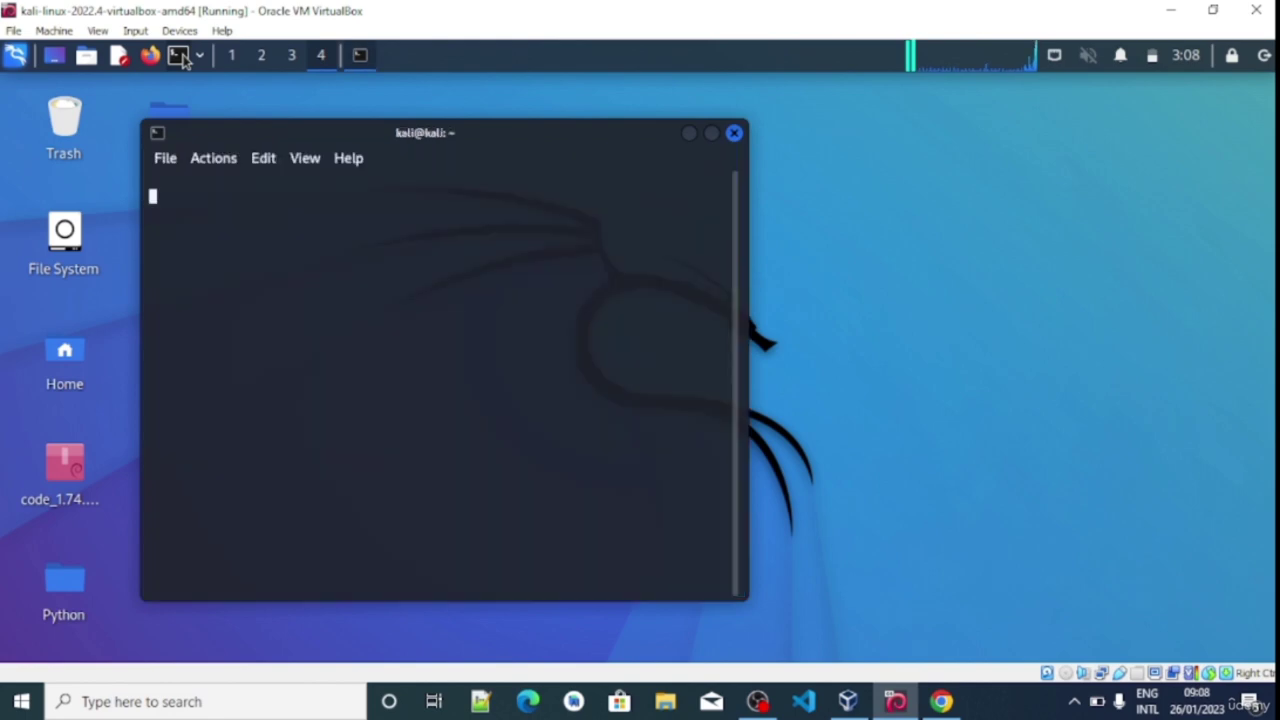
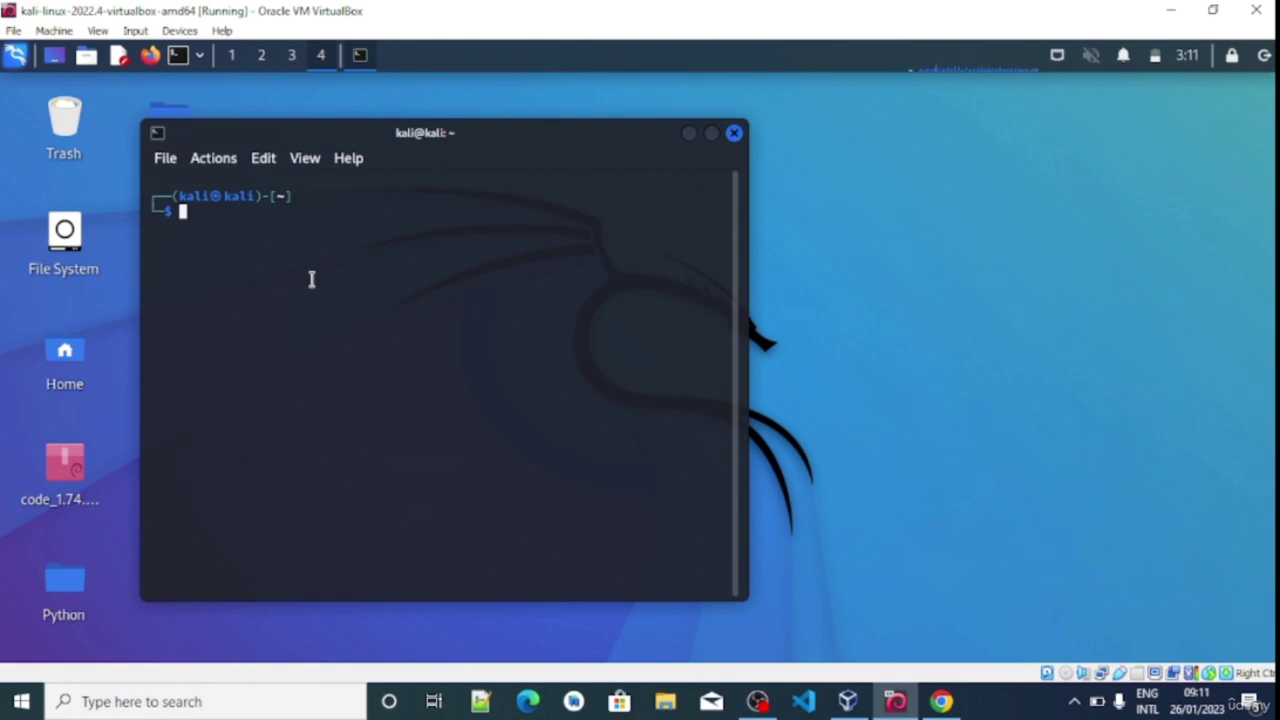
Launch Visual Studio Code from the Kali terminal with the code command
text(code)
key(Return)
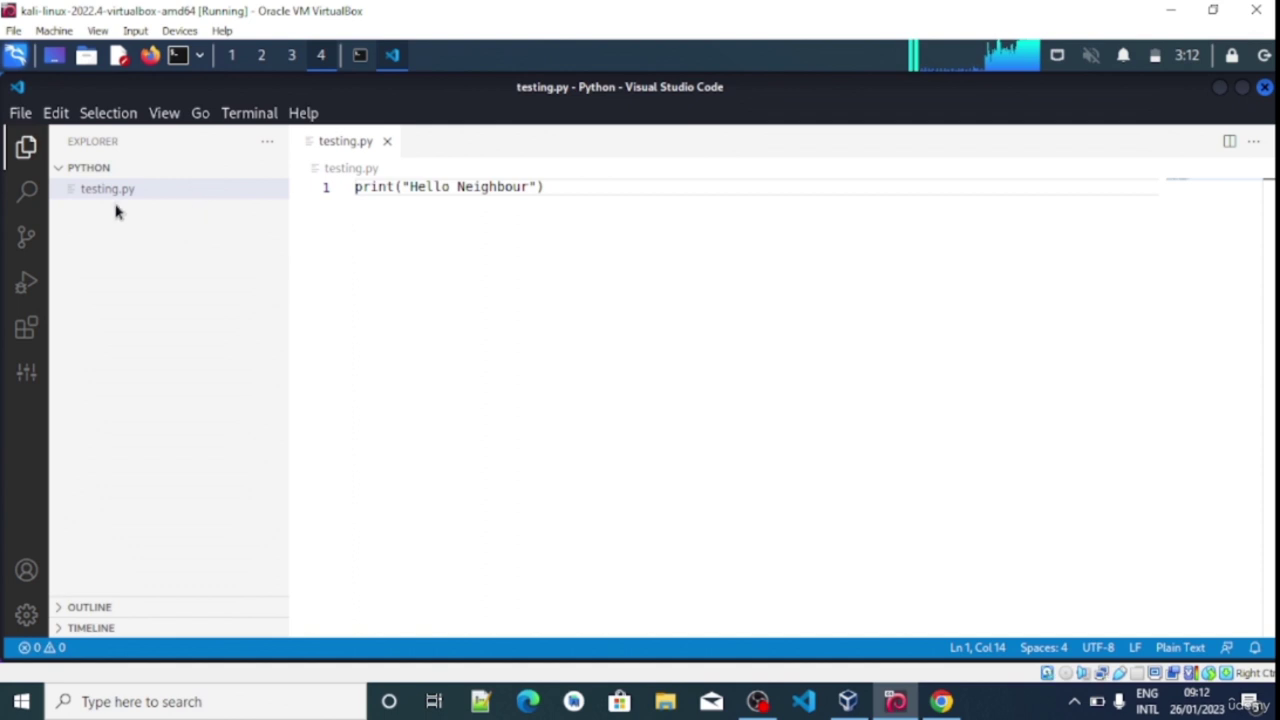
click(208, 170)
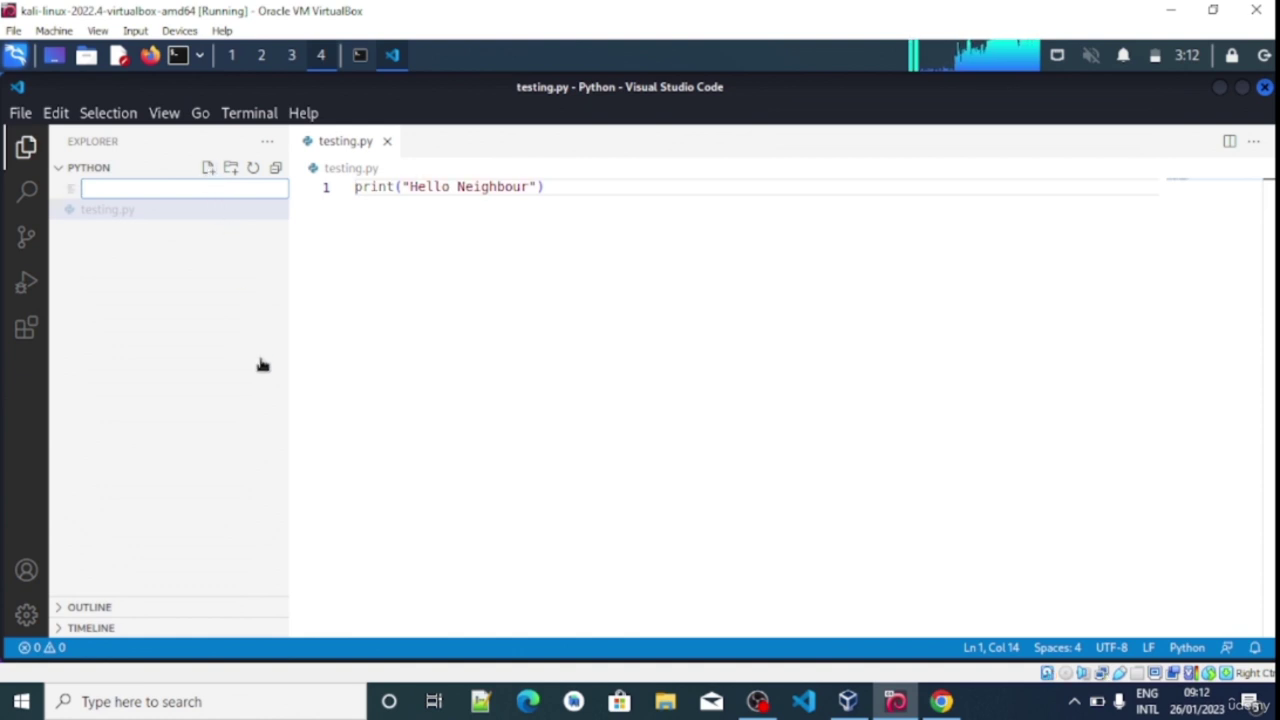
click(360, 57)
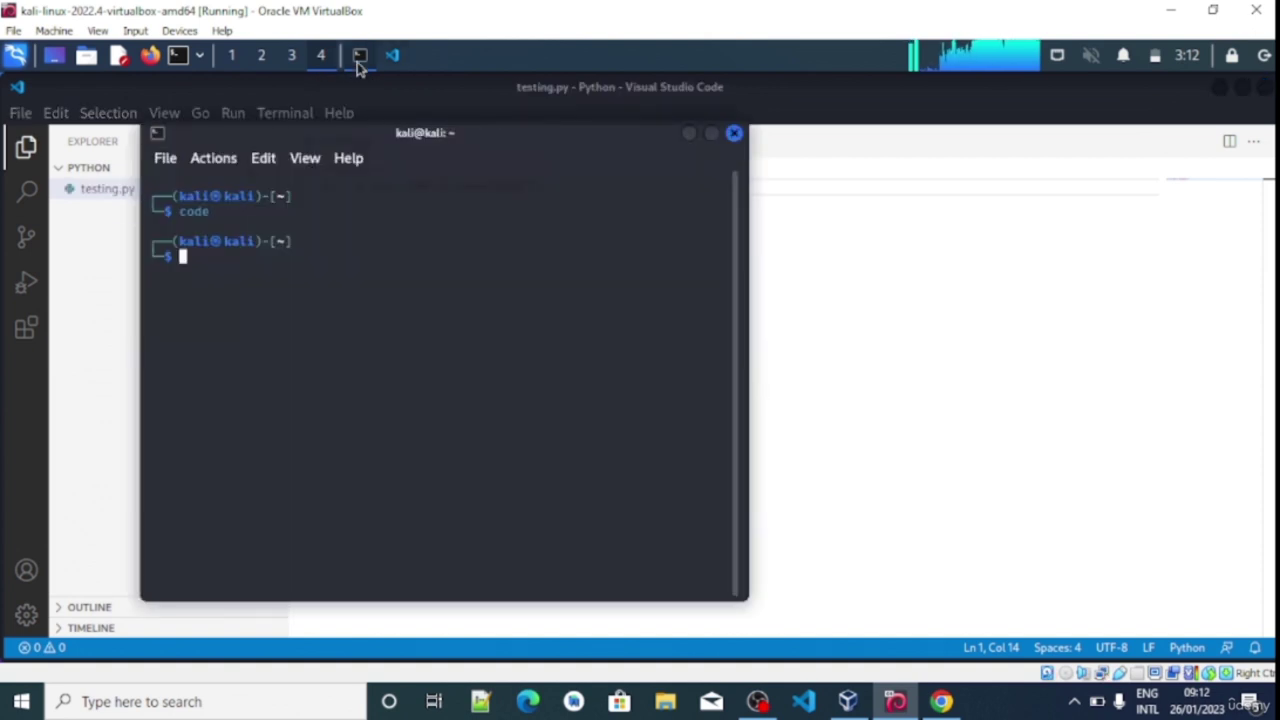
click(688, 135)
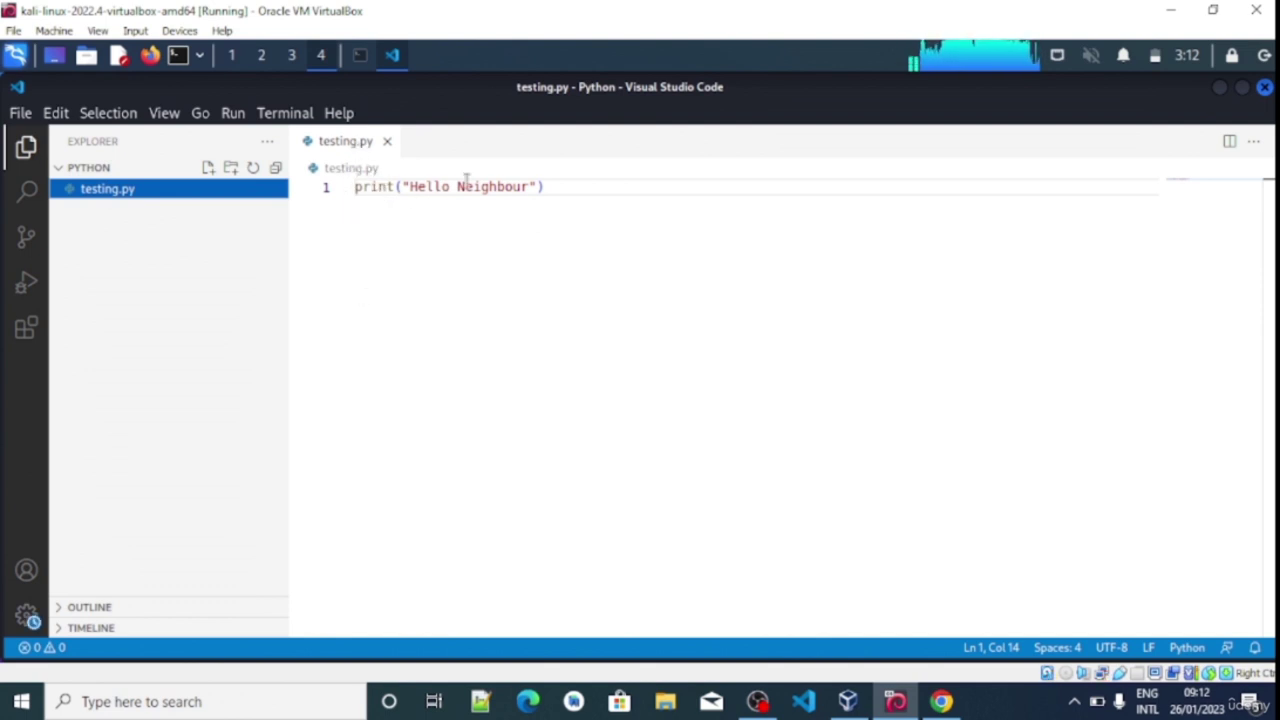
Create get_ip.py in the Python folder and type 'import socket' on its first line
click(211, 169)
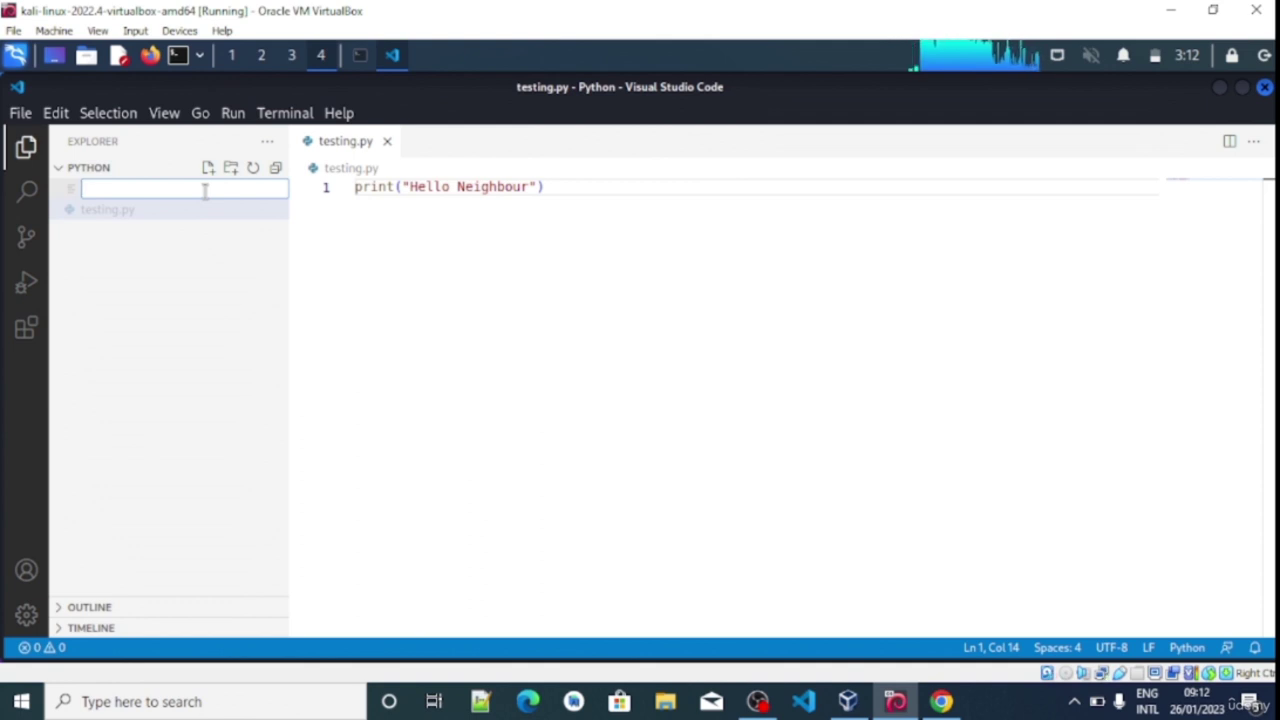
text(get)
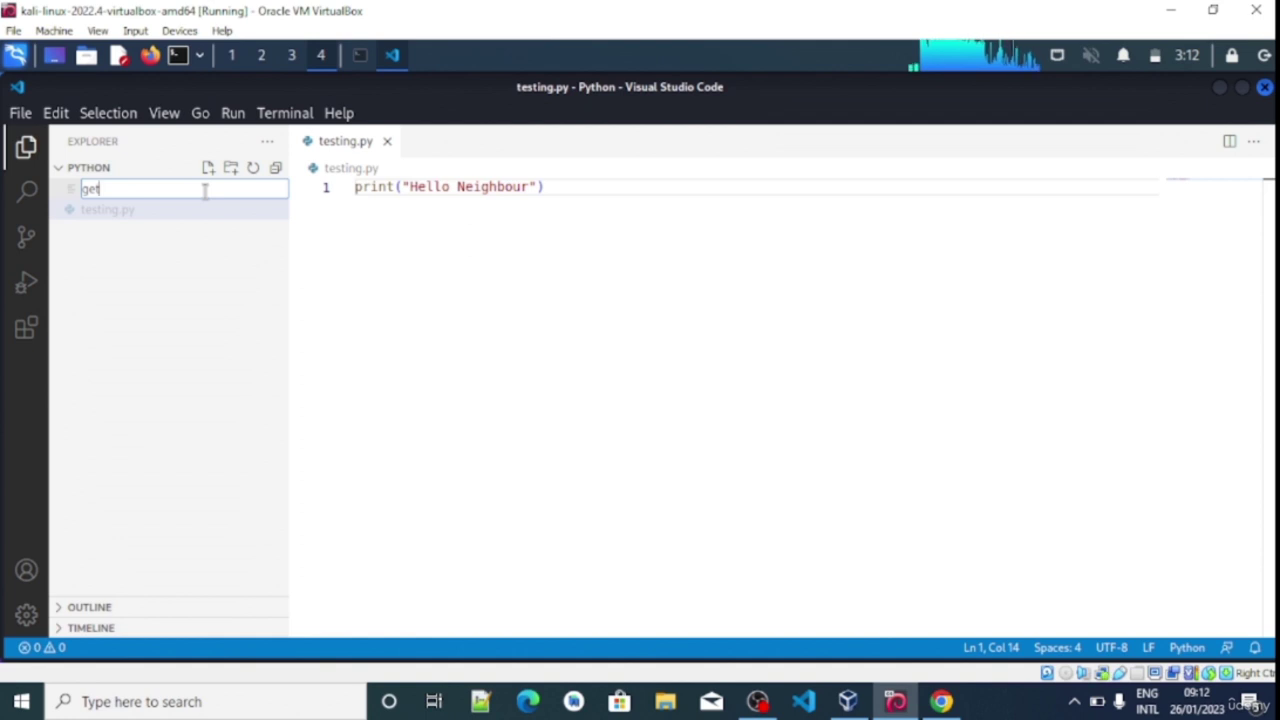
text(_ip)
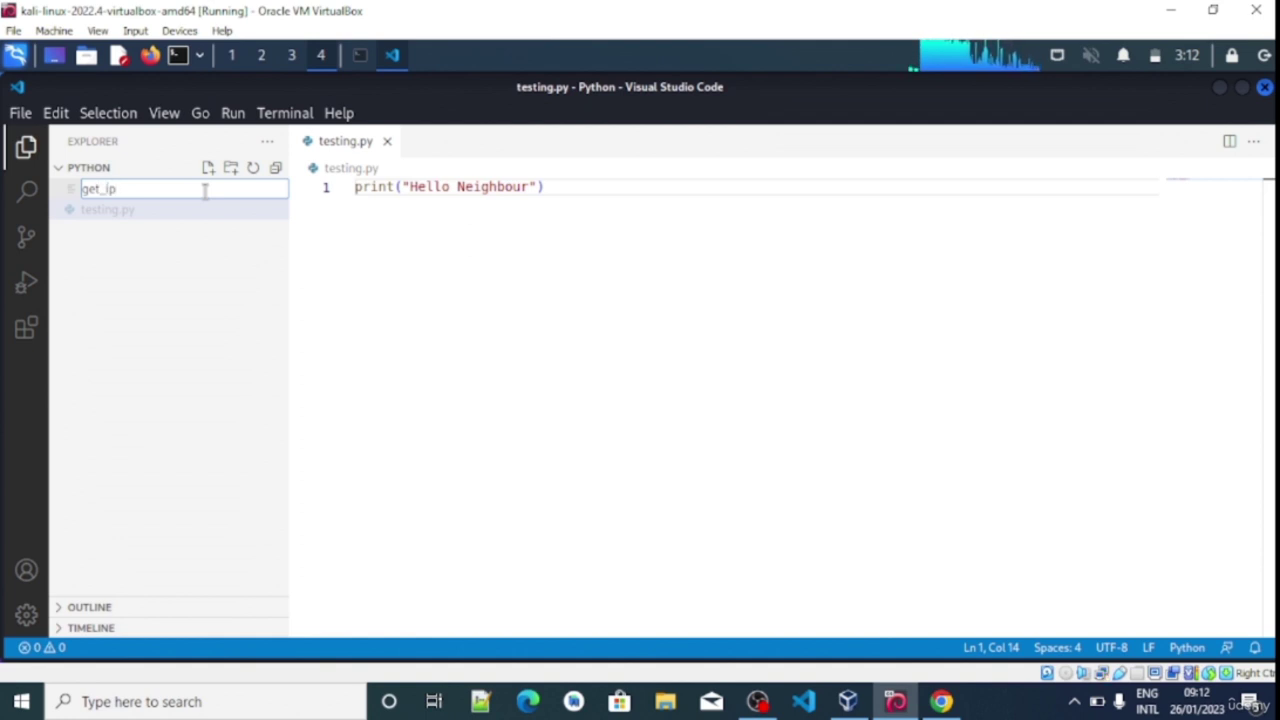
text(.py)
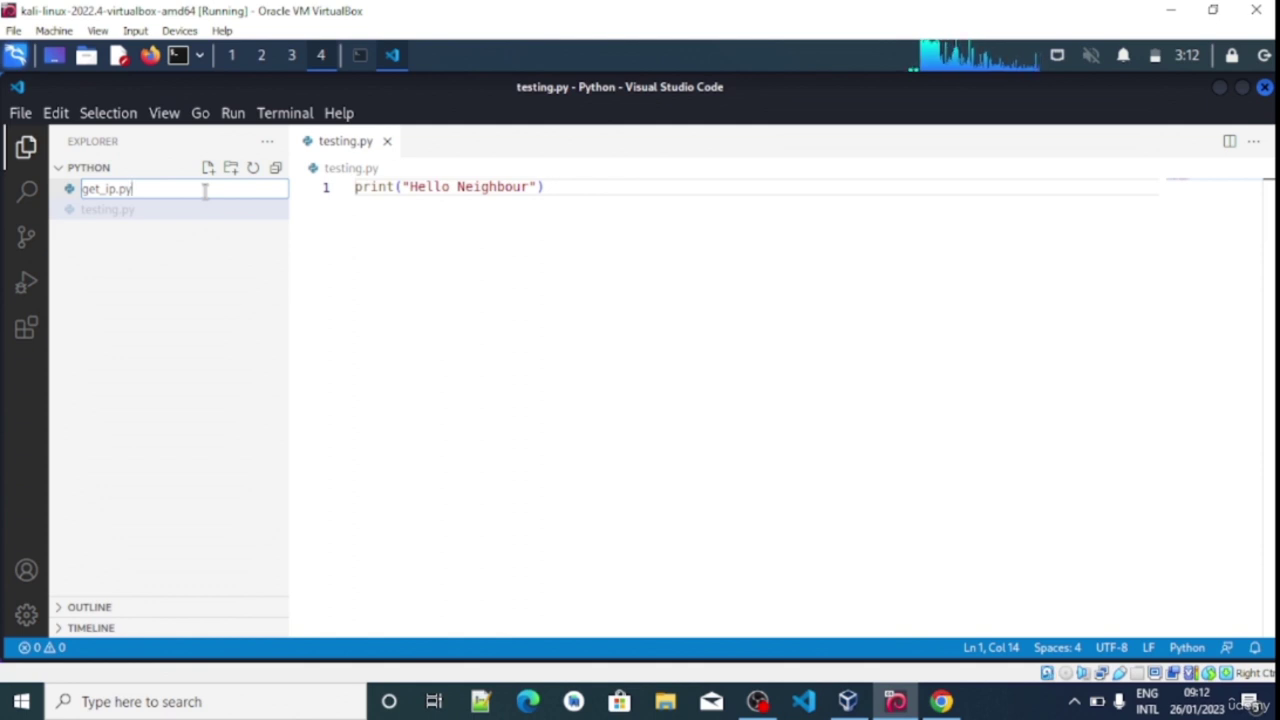
key(Return)
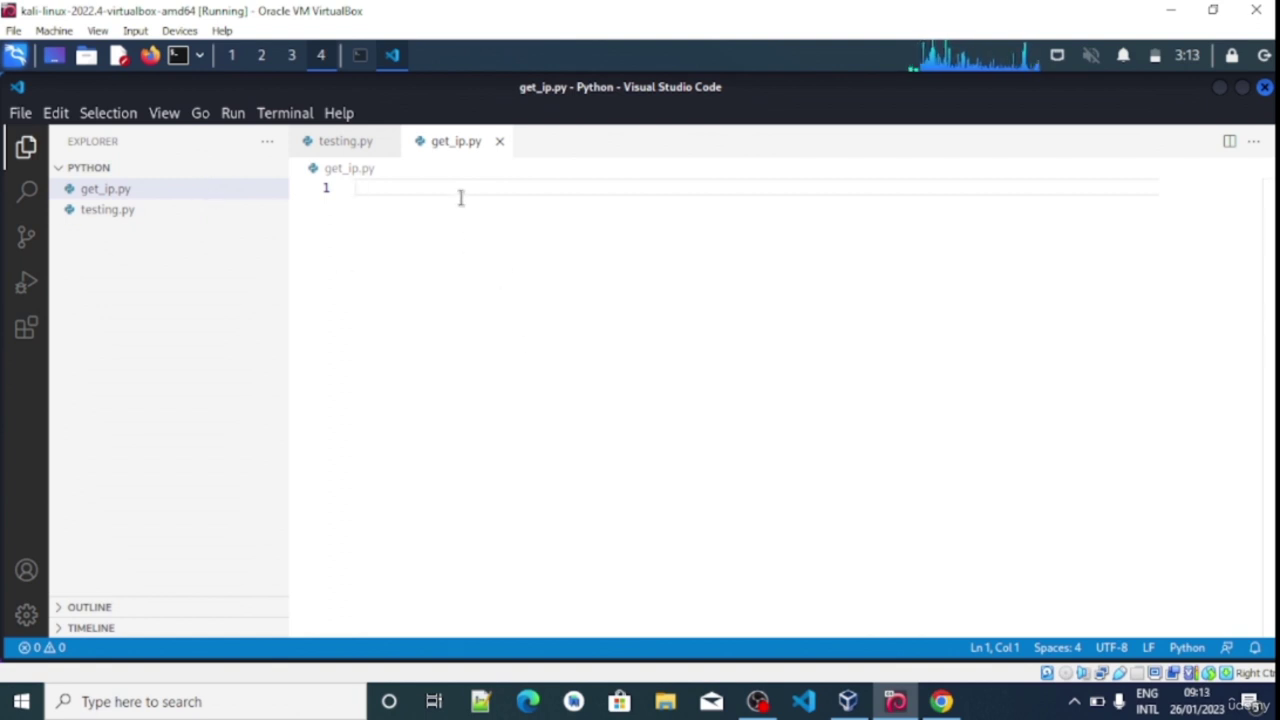
text(import)
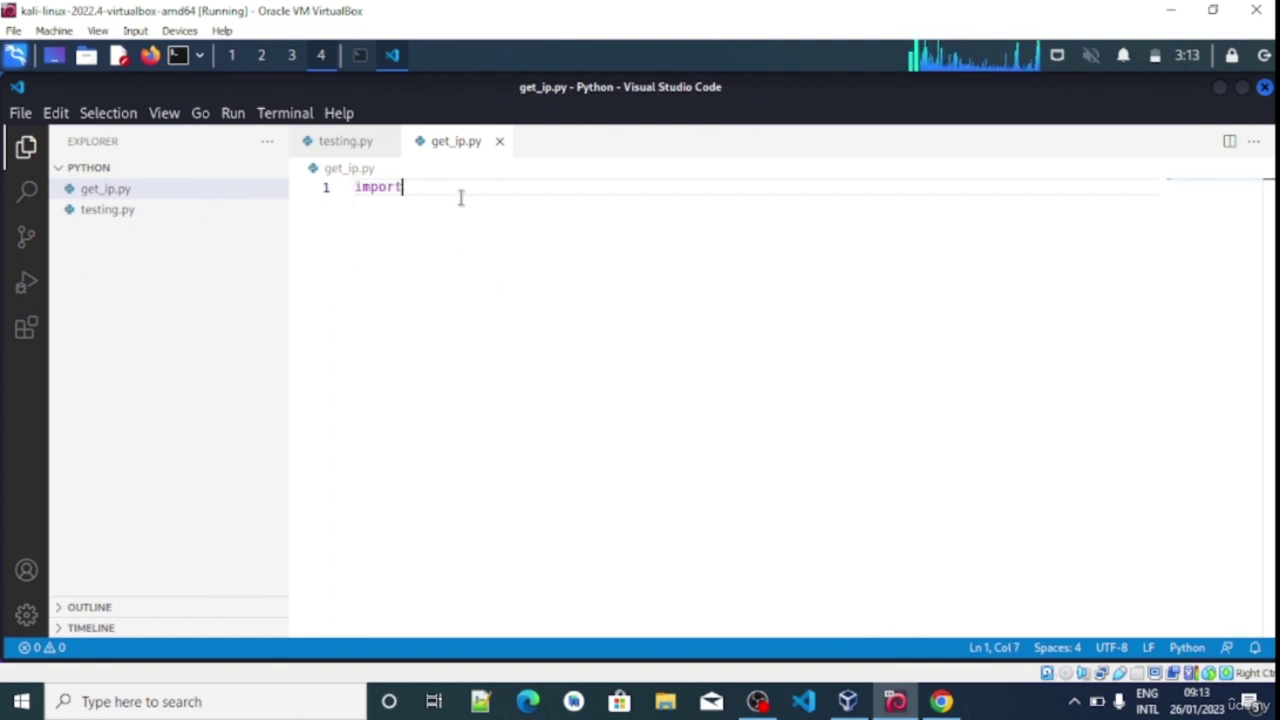
text( socket)
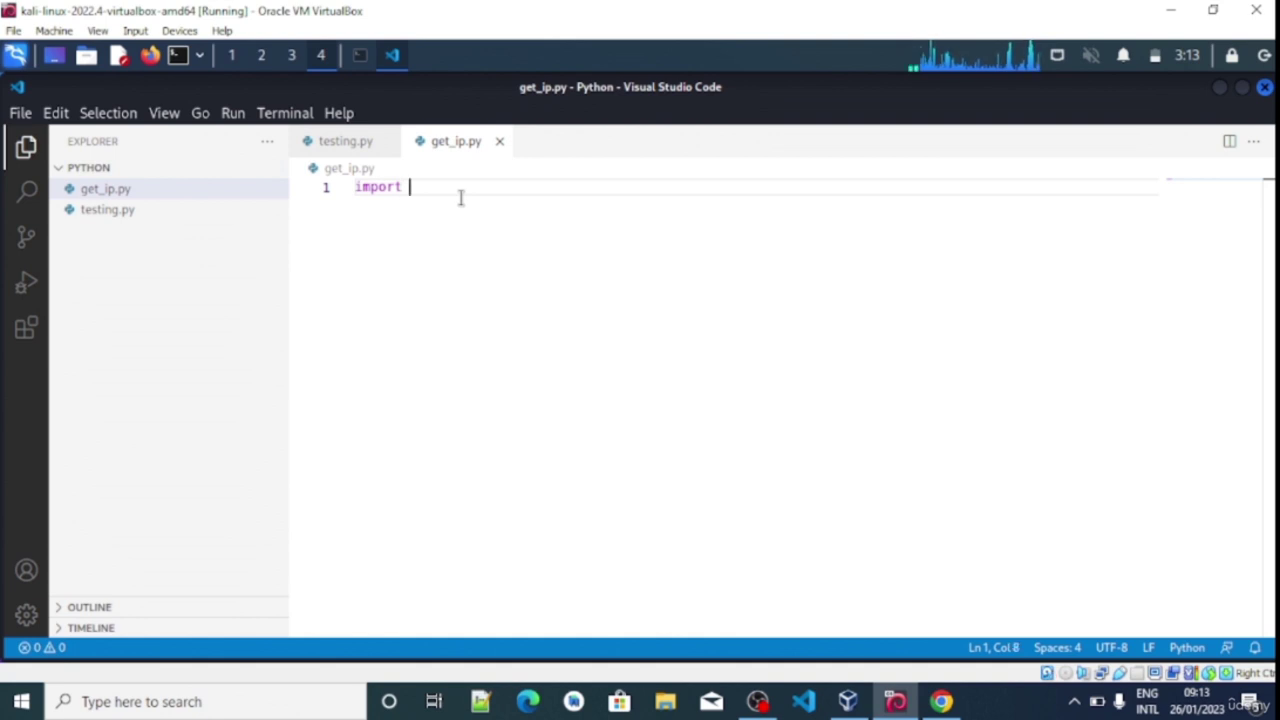